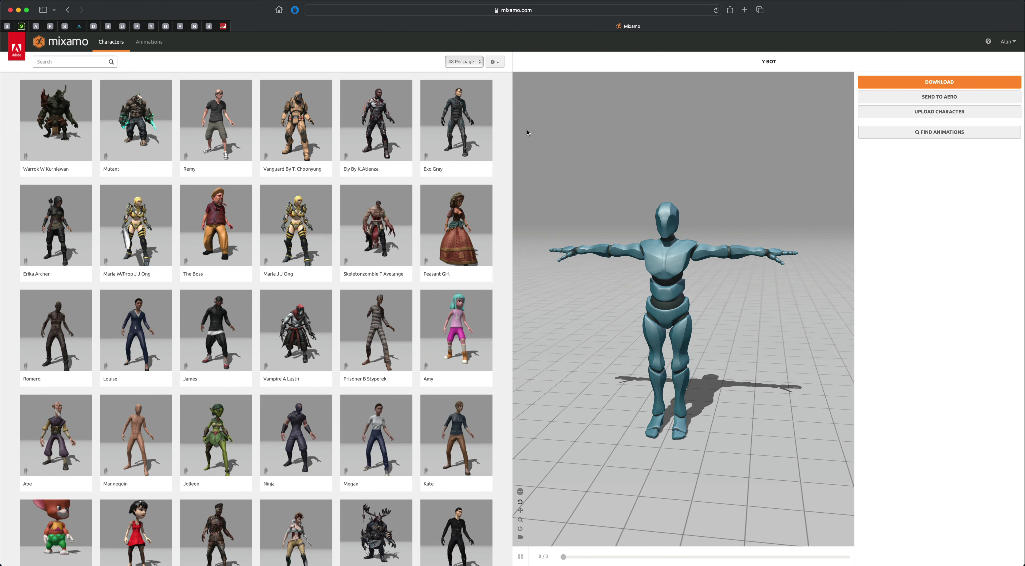
# Load the Mannequin character in place of the current one and accept the replacement
pyautogui.moveTo(585, 296); pyautogui.dragTo(652, 331)
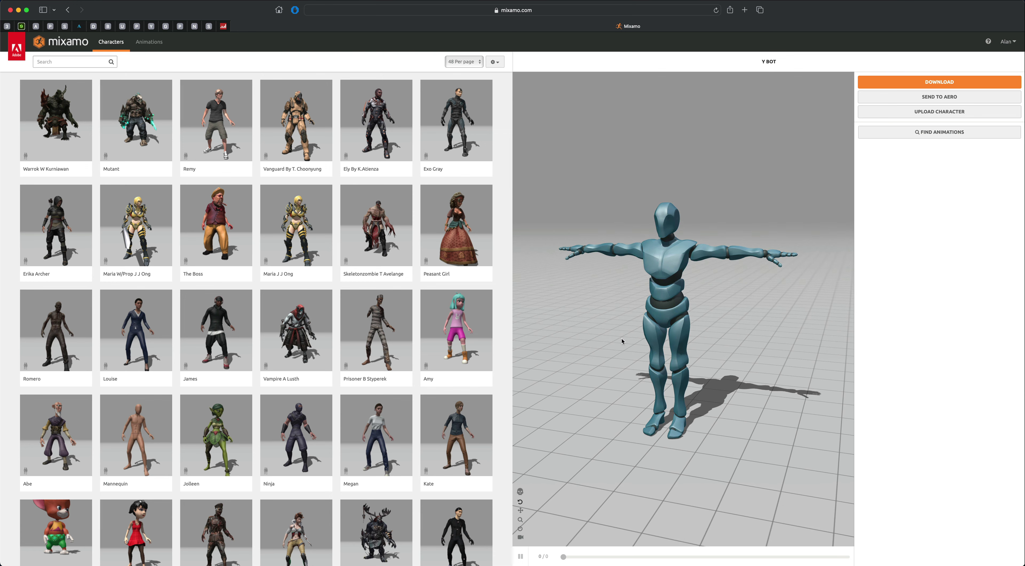
pyautogui.moveTo(711, 354)
pyautogui.mouseDown()
pyautogui.moveTo(694, 346)
pyautogui.moveTo(724, 350)
pyautogui.mouseUp()
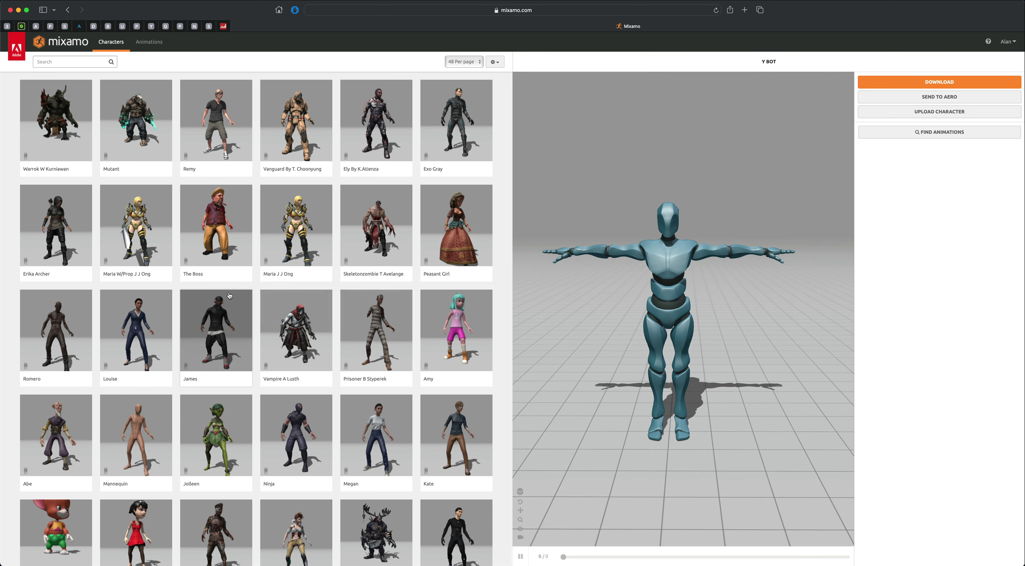
pyautogui.click(140, 420)
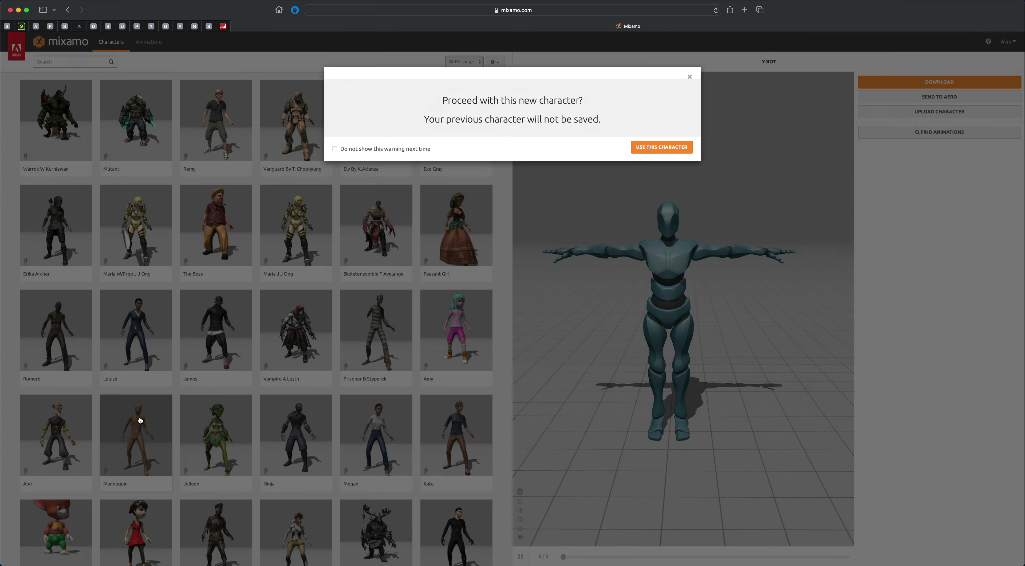
pyautogui.click(661, 153)
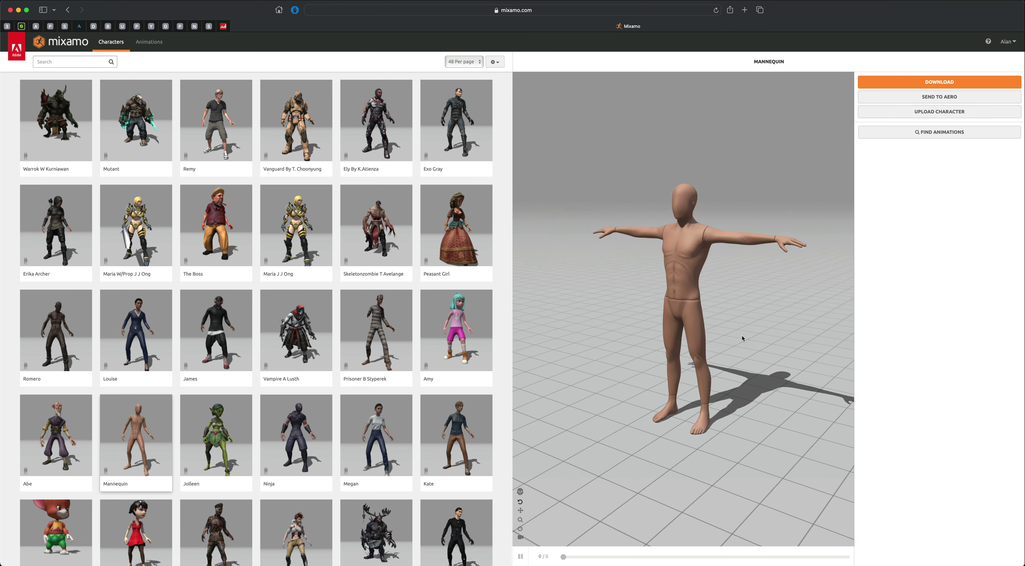
# Search the animations for "dance", apply Chicken Dance to the mannequin and play the preview
pyautogui.click(900, 135)
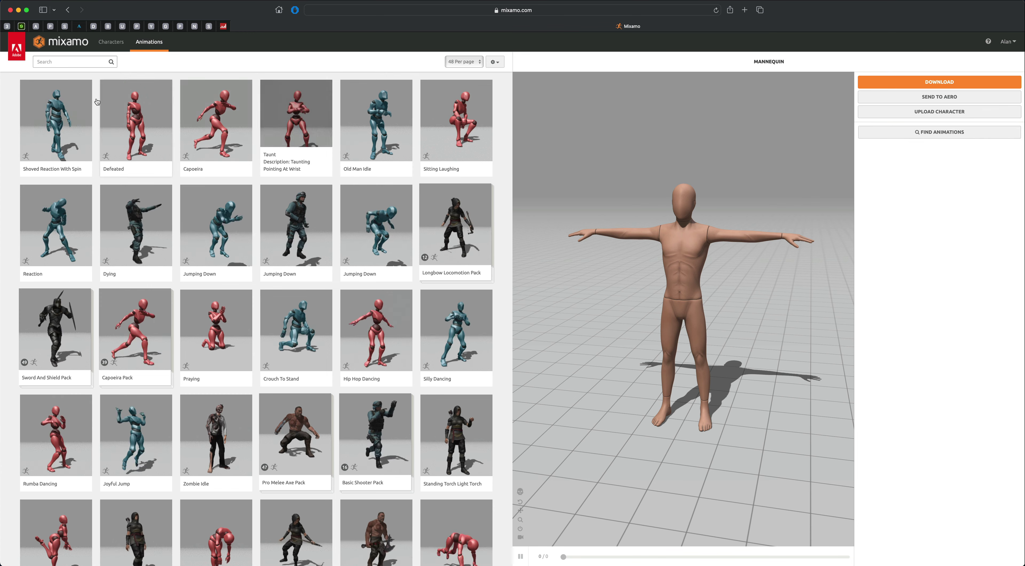
pyautogui.click(60, 62)
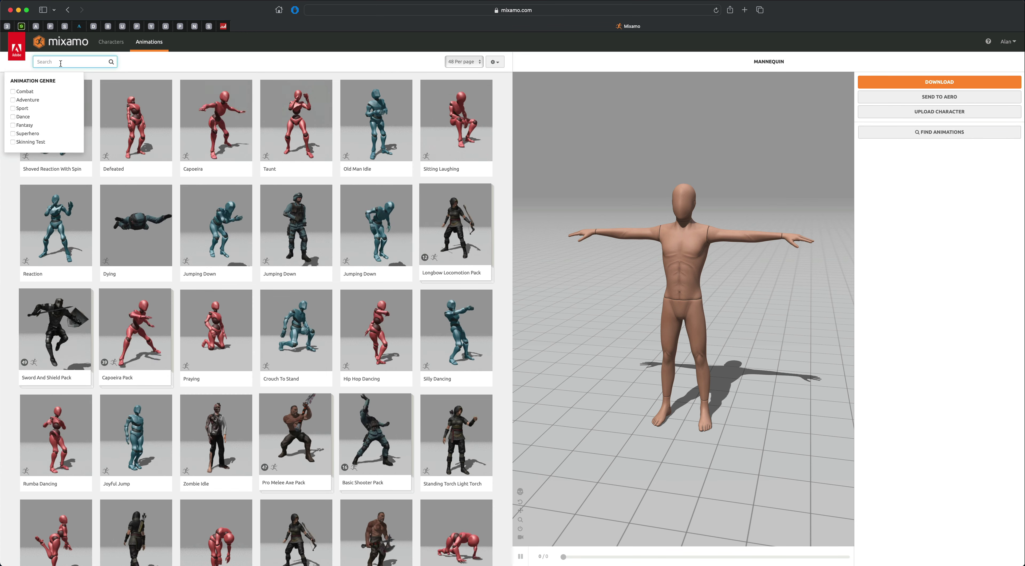
pyautogui.write('dance')
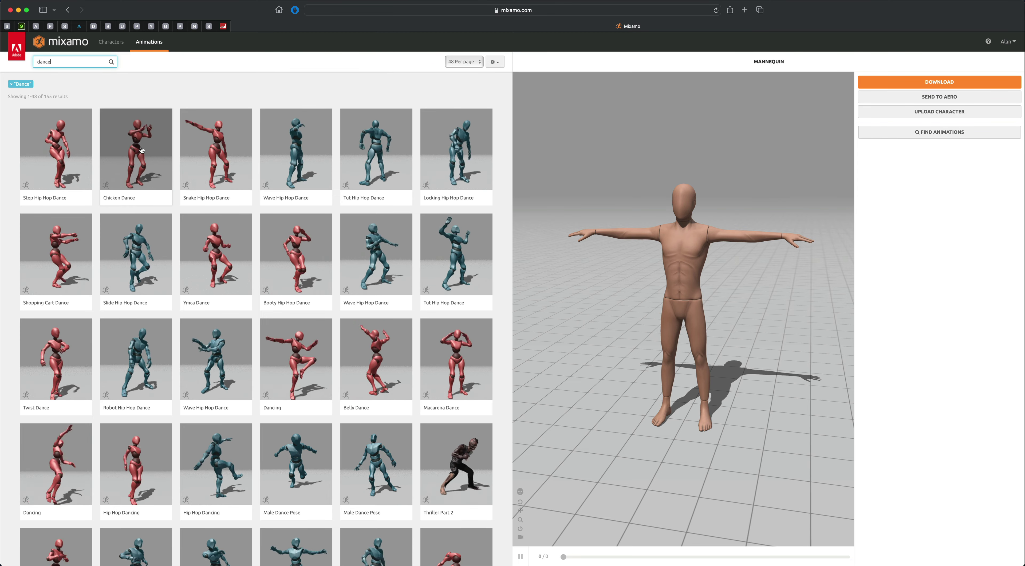
pyautogui.click(142, 150)
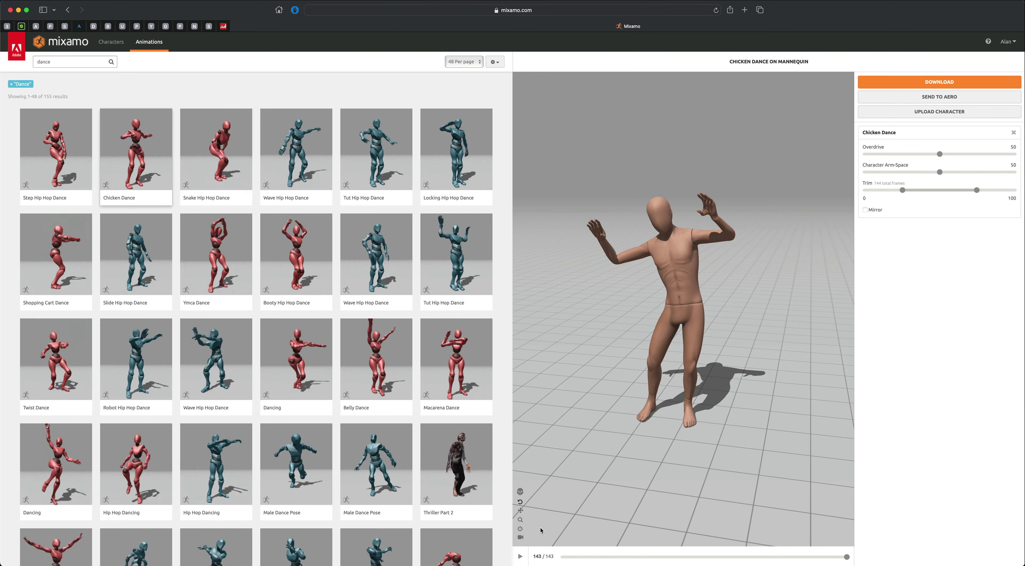
pyautogui.click(522, 556)
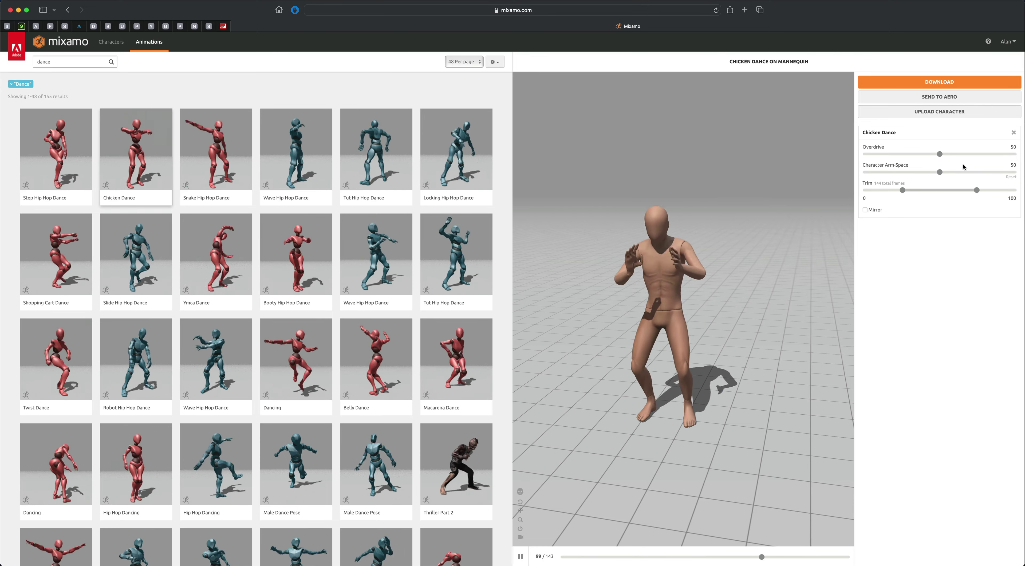
# Set the Chicken Dance animation's Overdrive to 55 and pause the preview
pyautogui.moveTo(942, 159); pyautogui.dragTo(963, 159)
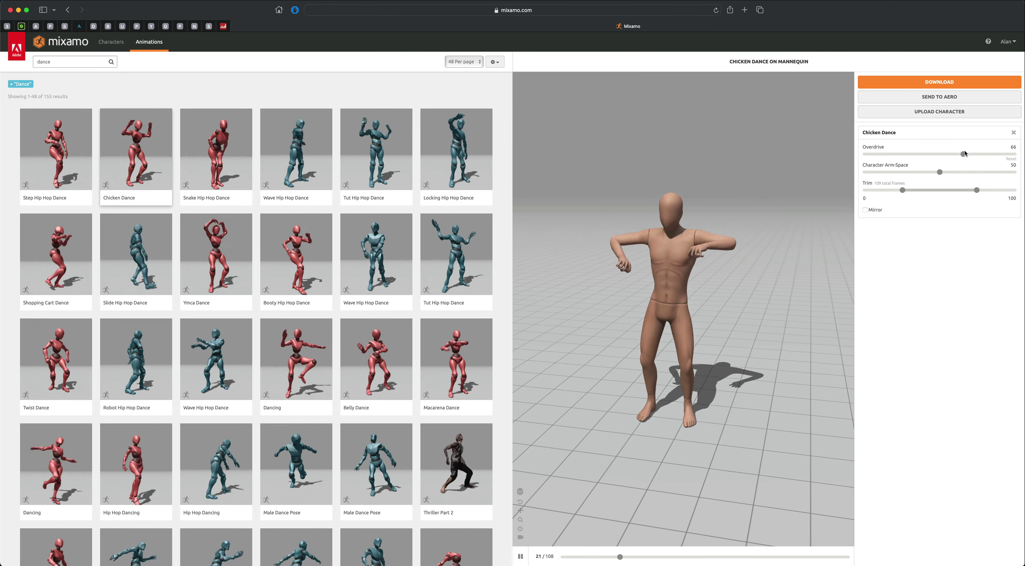
pyautogui.click(965, 158)
pyautogui.moveTo(966, 157); pyautogui.dragTo(947, 157)
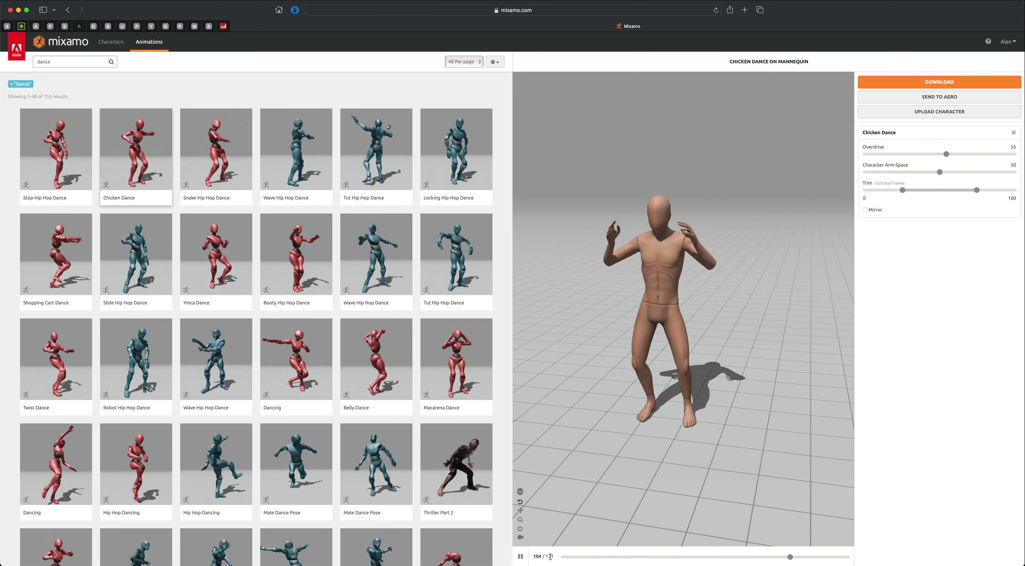
pyautogui.click(521, 557)
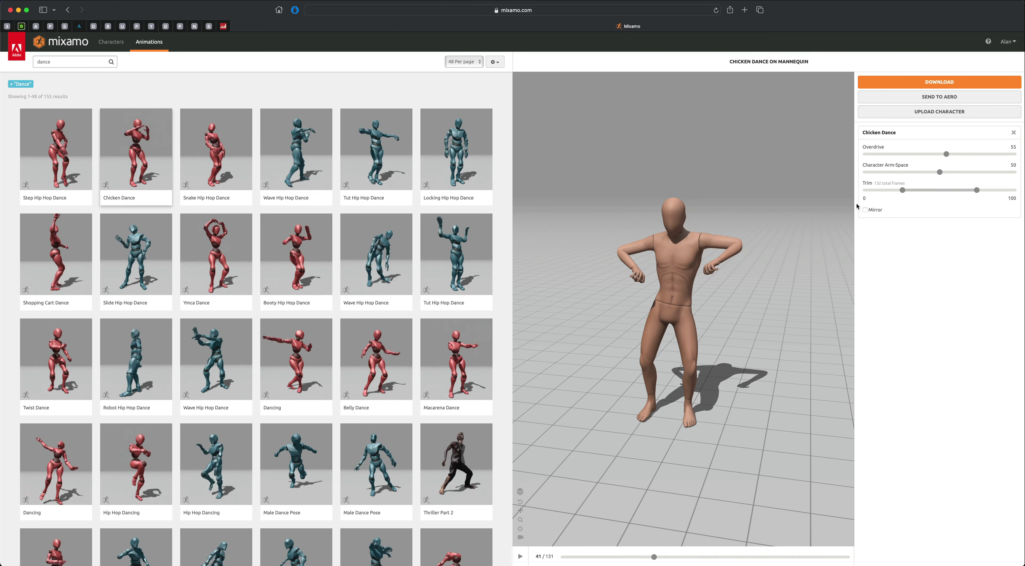
# Download the animated mannequin as FBX Binary with skin, at 24 frames per second and without keyframe reduction
pyautogui.click(900, 83)
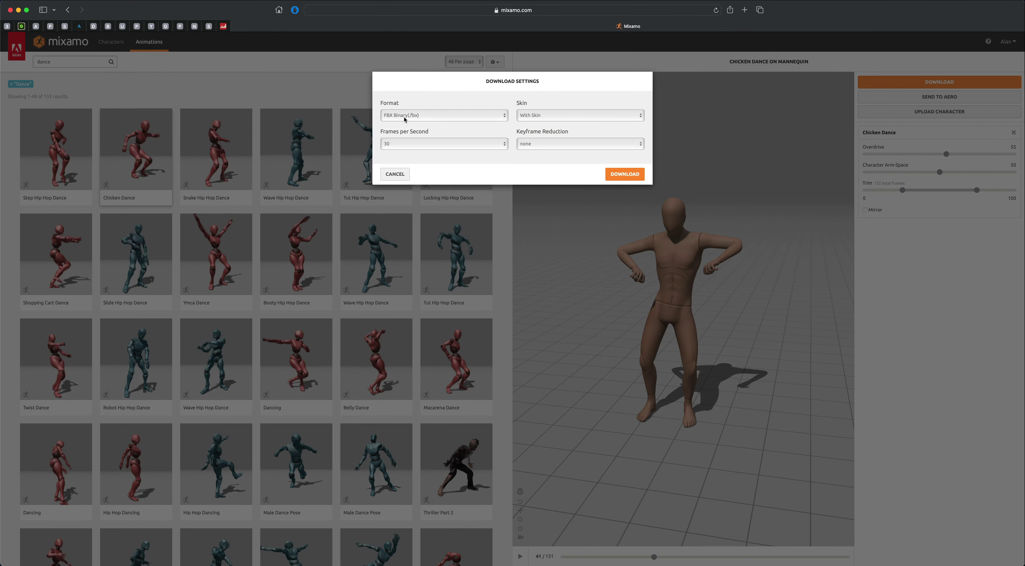
pyautogui.click(392, 144)
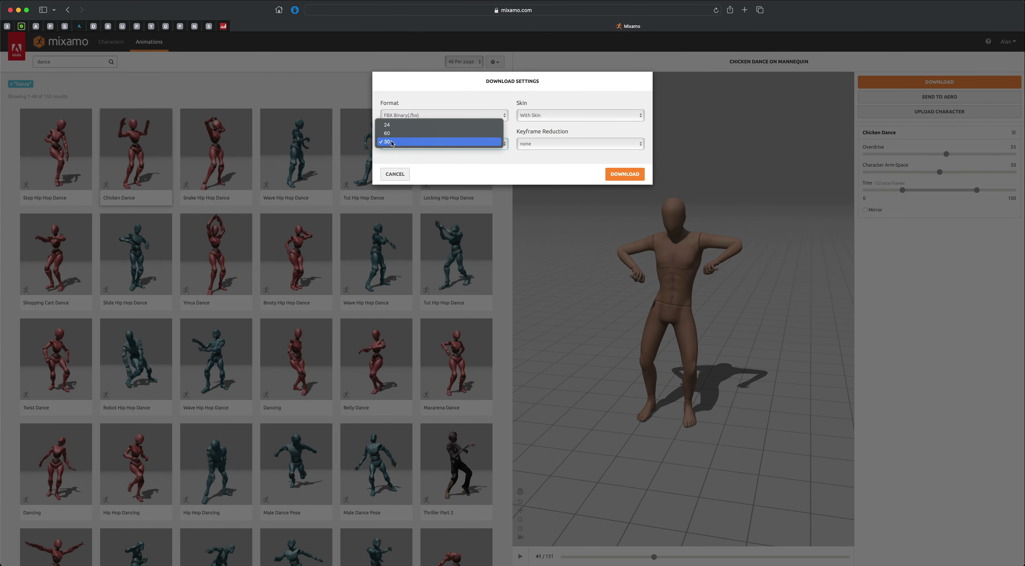
pyautogui.click(398, 127)
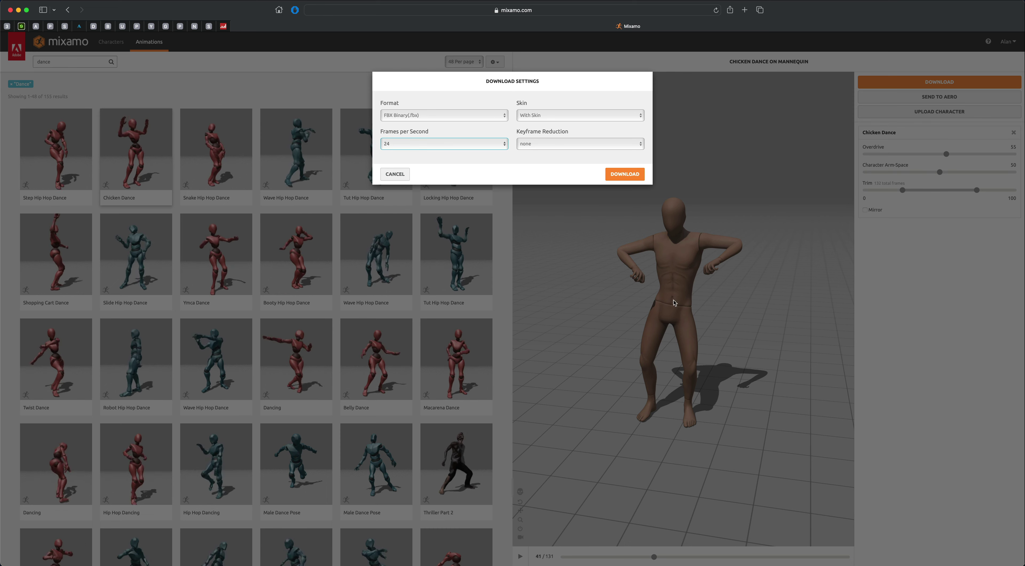
pyautogui.click(619, 176)
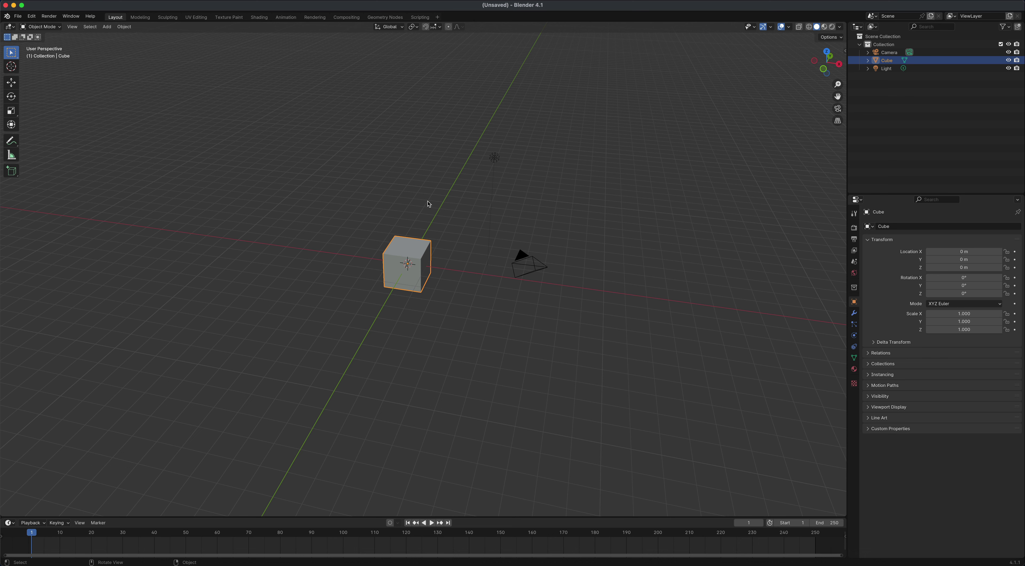
# Switch to Blender, set the keymap preset to Industry Compatible in the preferences and return to the viewport
pyautogui.click(32, 16)
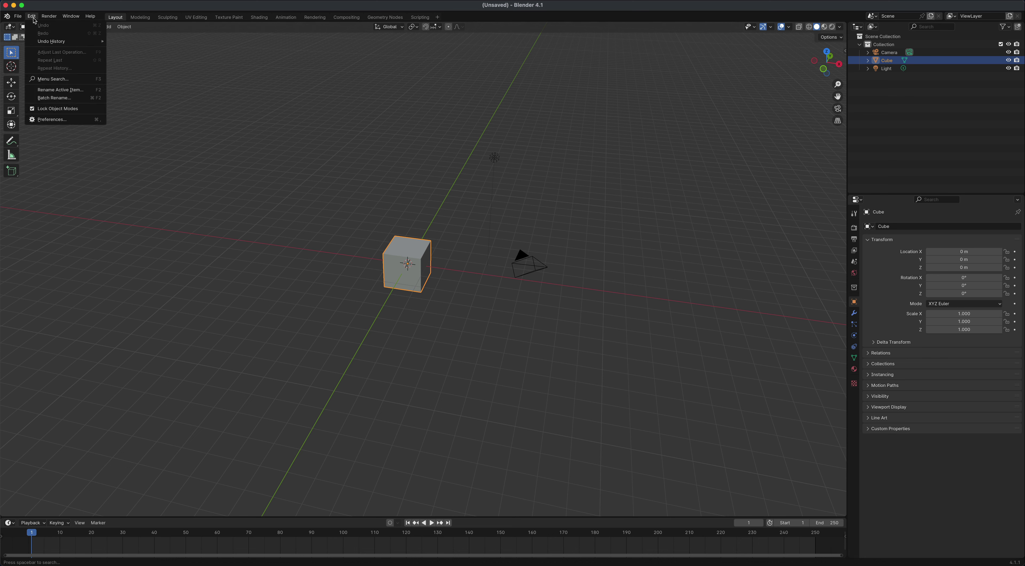
pyautogui.click(59, 122)
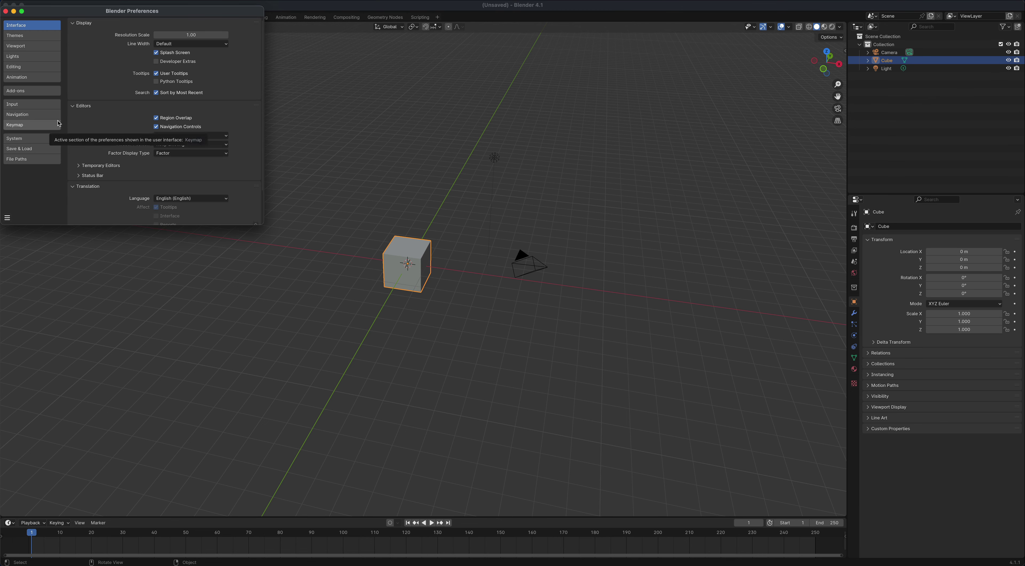
pyautogui.moveTo(71, 18); pyautogui.dragTo(175, 102)
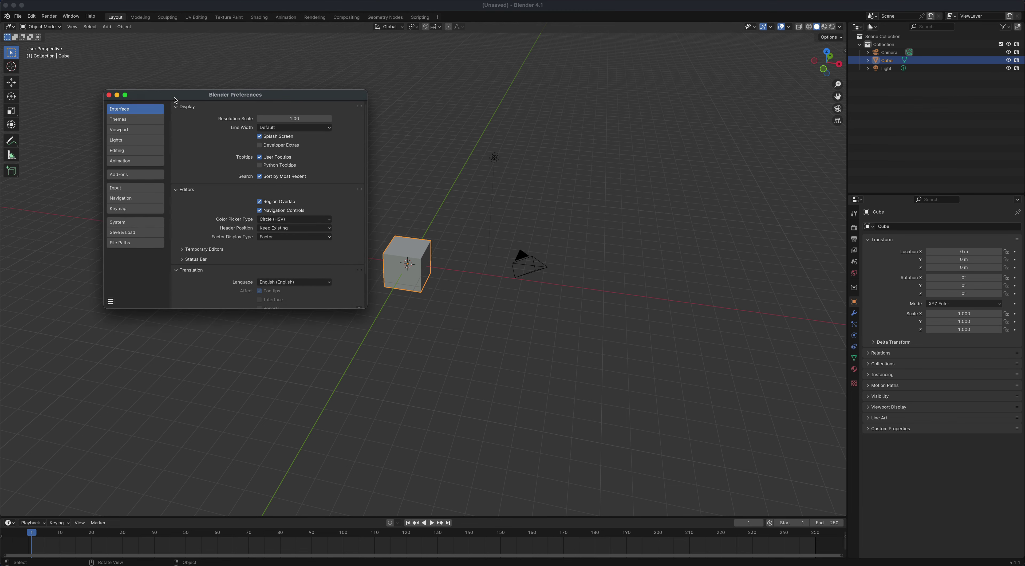
pyautogui.click(144, 215)
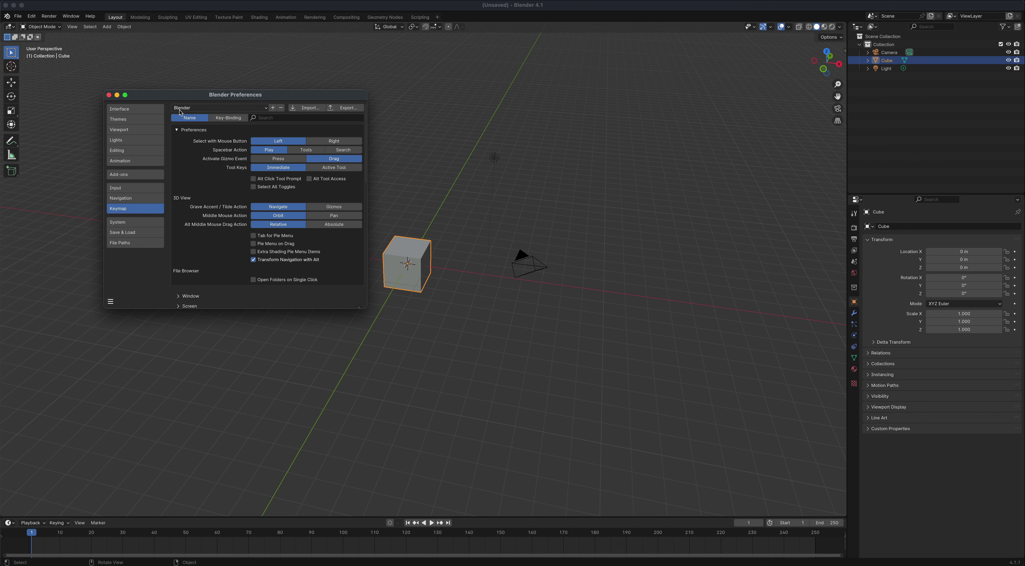
pyautogui.moveTo(218, 102); pyautogui.dragTo(203, 120)
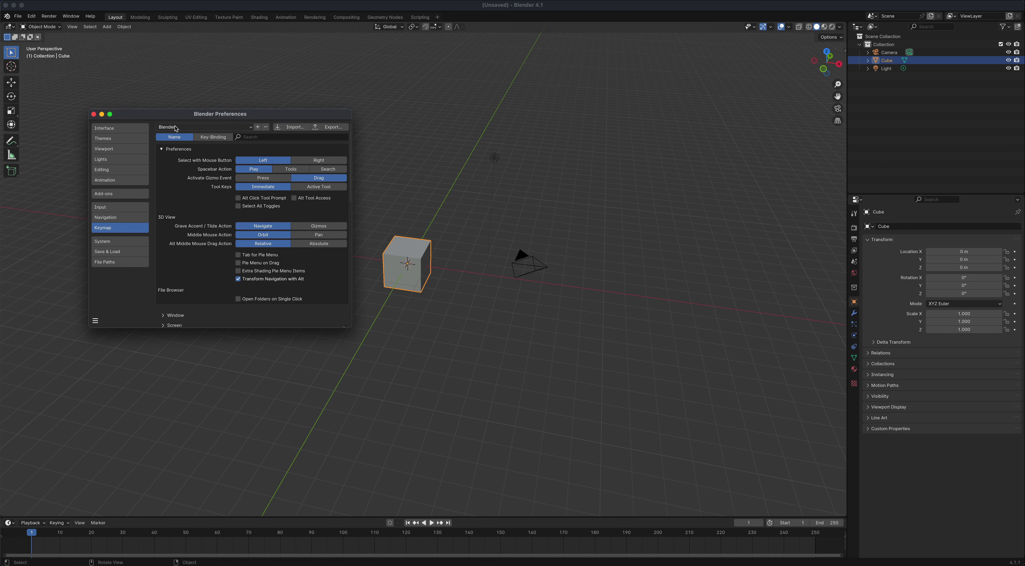
pyautogui.click(226, 127)
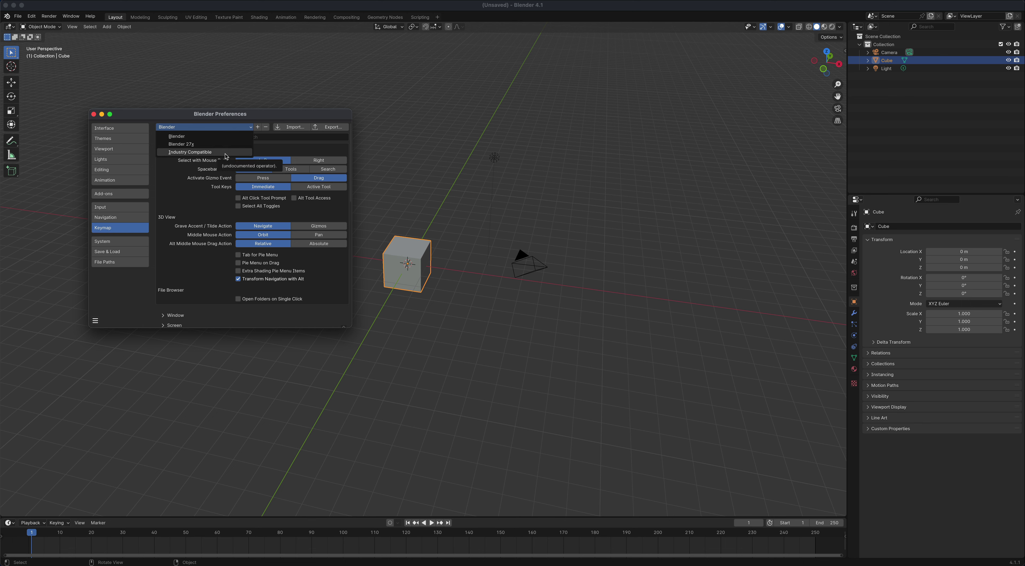
pyautogui.click(191, 152)
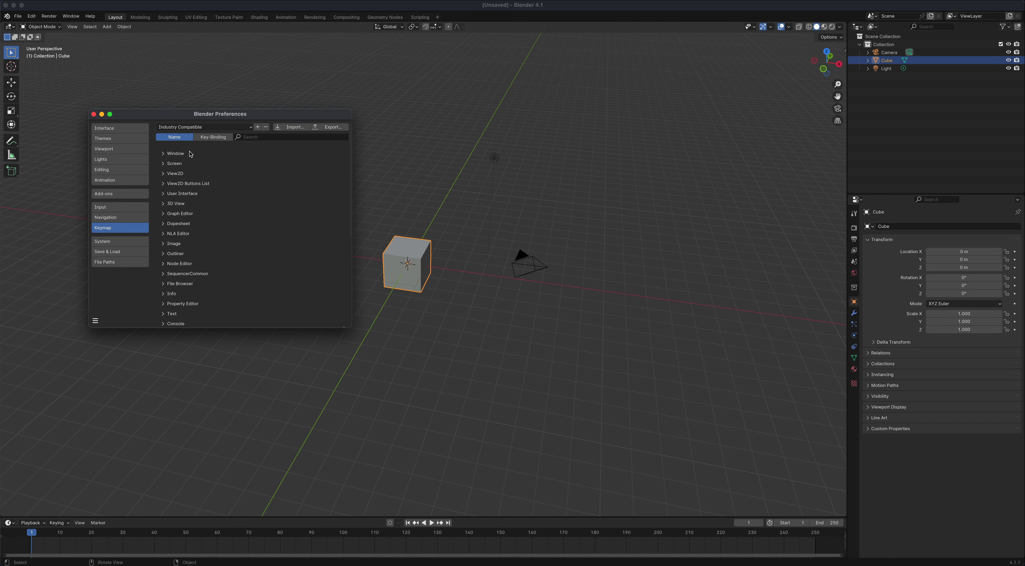
pyautogui.moveTo(131, 118); pyautogui.dragTo(16, 265)
pyautogui.click(382, 330)
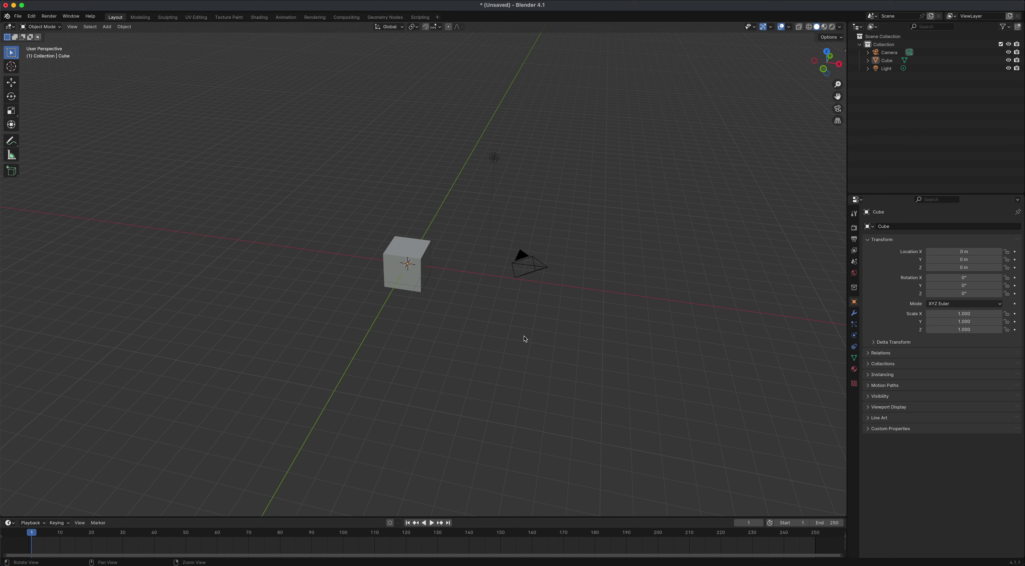
# Examine the default cube from several angles and distances, and look through its object context options
pyautogui.moveTo(537, 333); pyautogui.dragTo(483, 333, button='middle')
pyautogui.click(449, 241)
pyautogui.rightClick(437, 239)
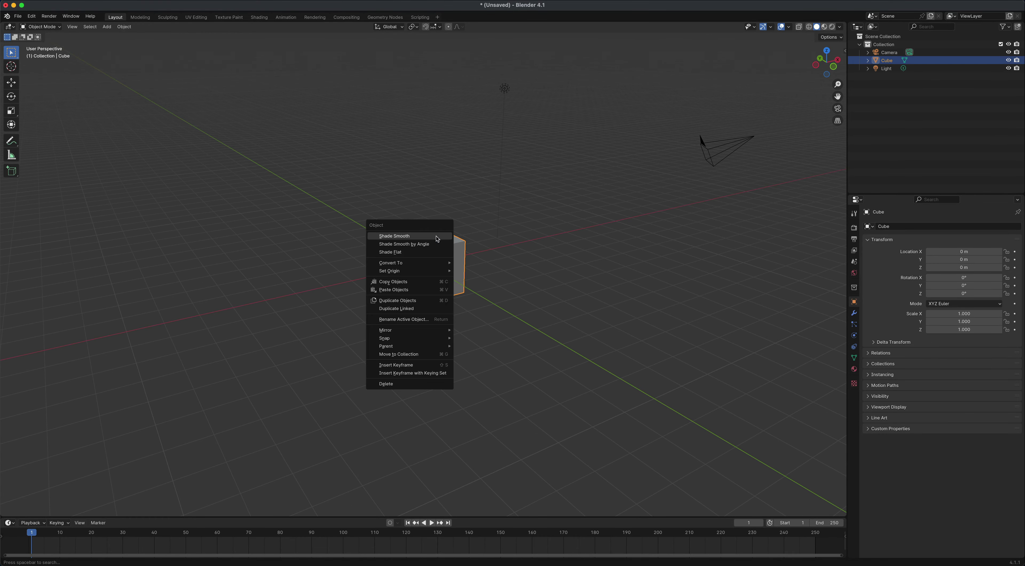
pyautogui.click(499, 281)
pyautogui.moveTo(487, 321); pyautogui.dragTo(373, 318, button='middle')
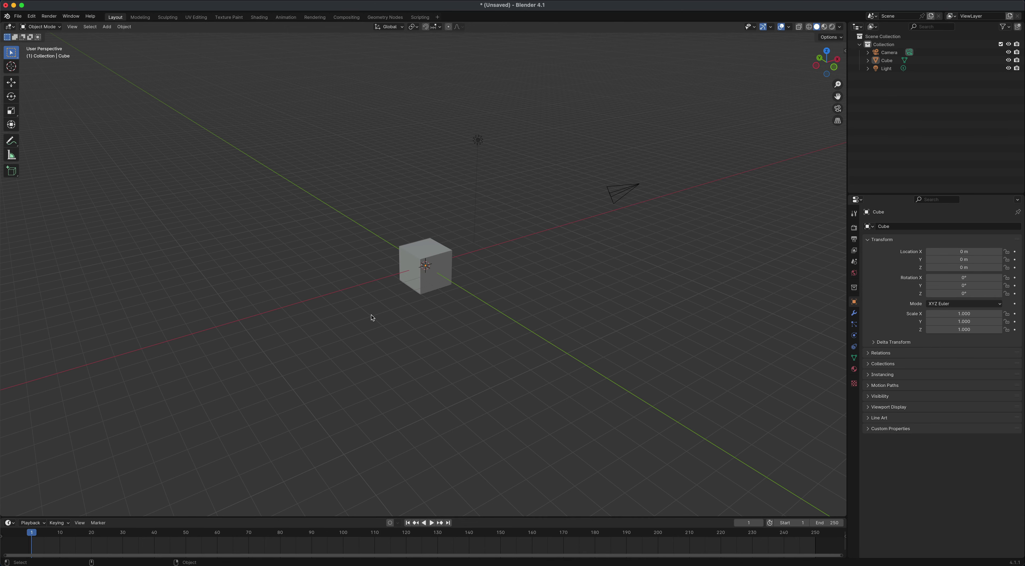
pyautogui.scroll(5, 372, 317)
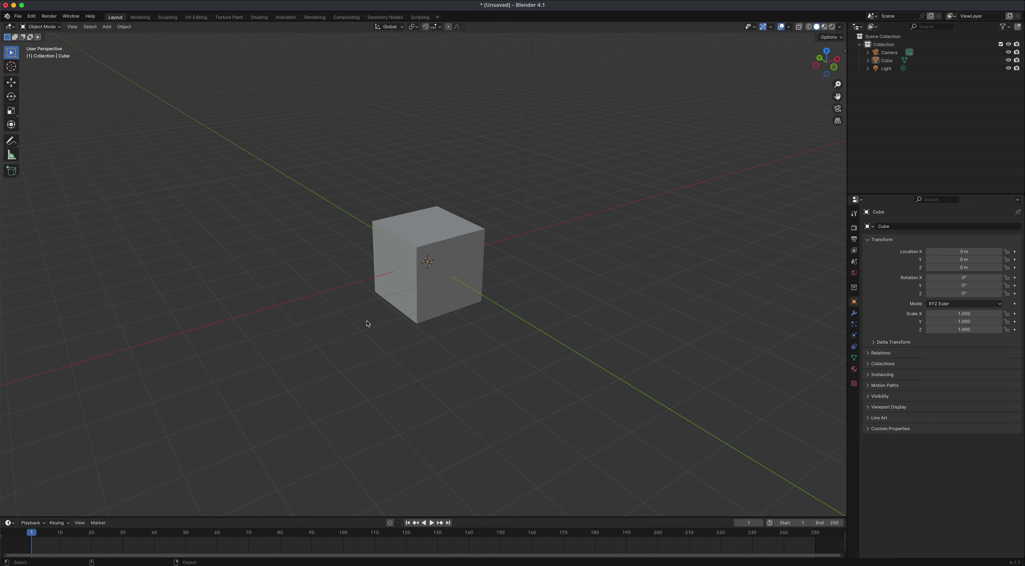
pyautogui.moveTo(412, 319)
pyautogui.mouseDown(button='middle')
pyautogui.moveTo(316, 320)
pyautogui.moveTo(460, 323)
pyautogui.moveTo(422, 321)
pyautogui.mouseUp(button='middle')
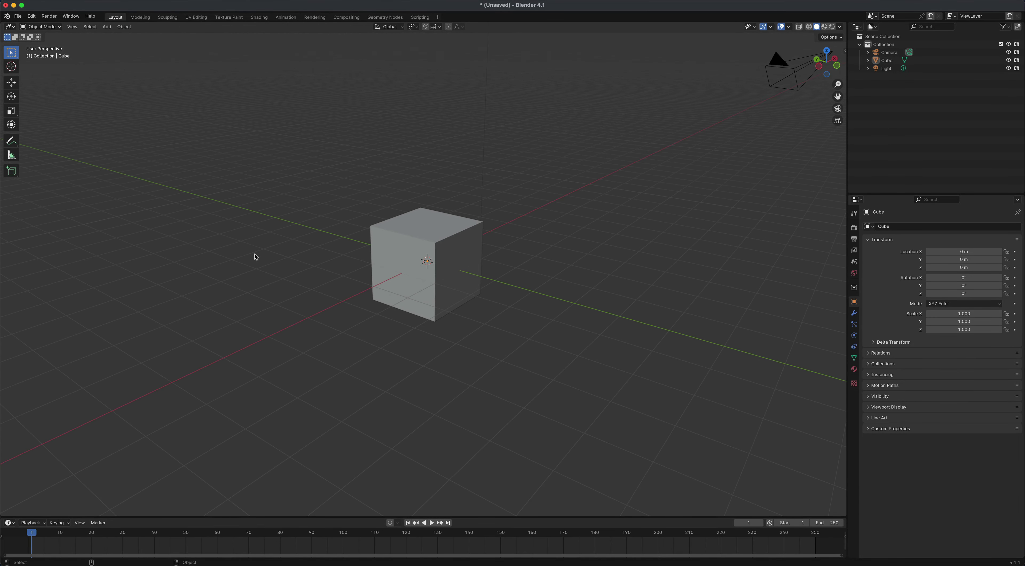
pyautogui.moveTo(254, 254); pyautogui.dragTo(258, 273, button='middle')
pyautogui.moveTo(309, 323); pyautogui.dragTo(281, 218, button='middle')
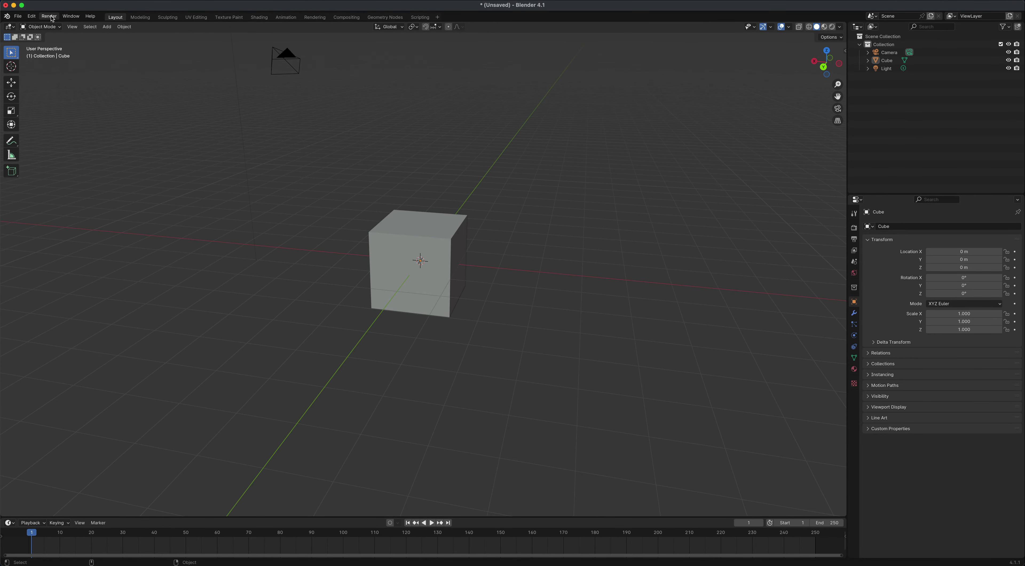
pyautogui.moveTo(167, 209); pyautogui.dragTo(238, 226, button='middle')
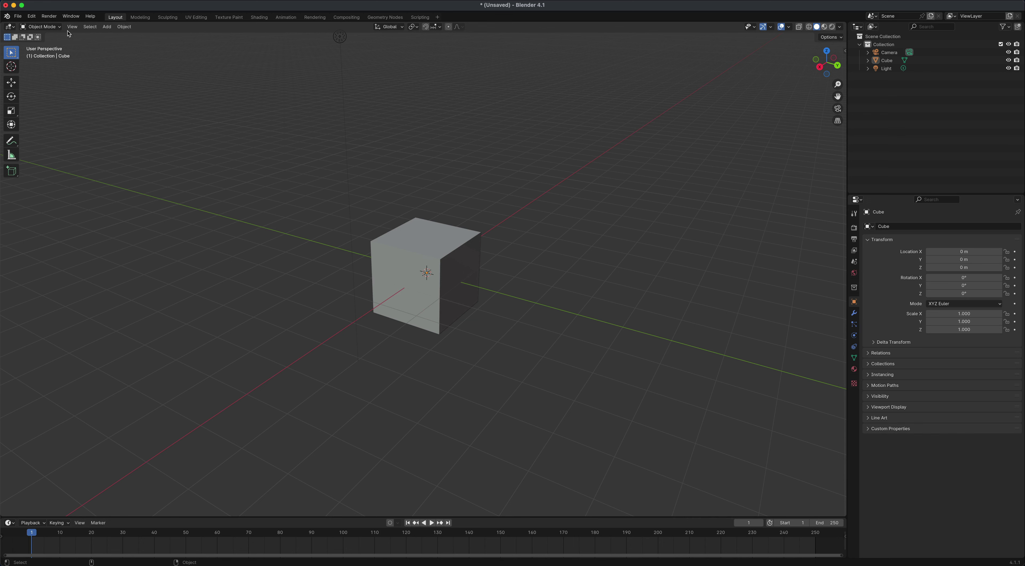
# Set the keymap preset back to Blender in the preferences and close the preferences window
pyautogui.click(31, 16)
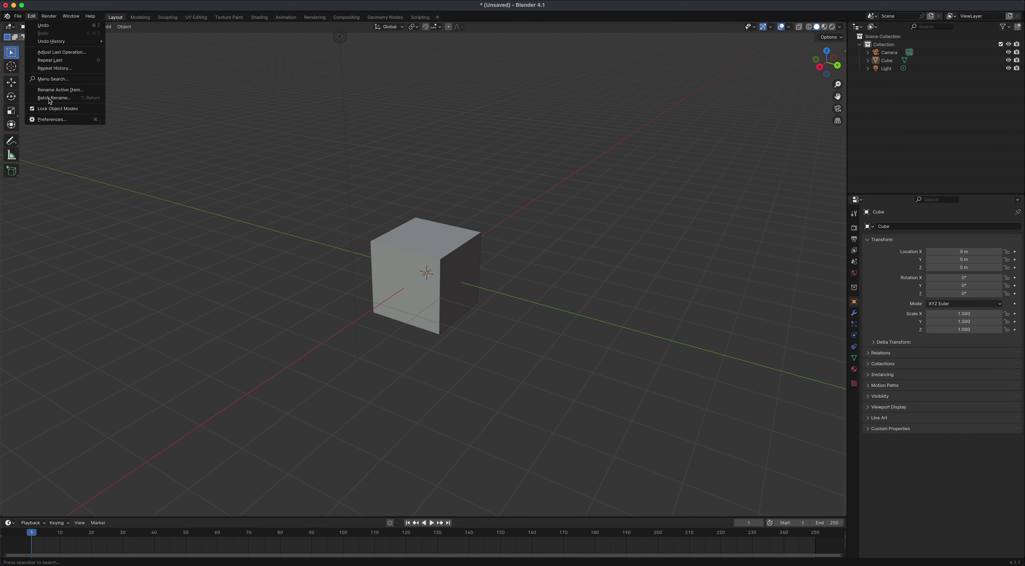
pyautogui.click(51, 120)
pyautogui.moveTo(68, 262); pyautogui.dragTo(216, 180)
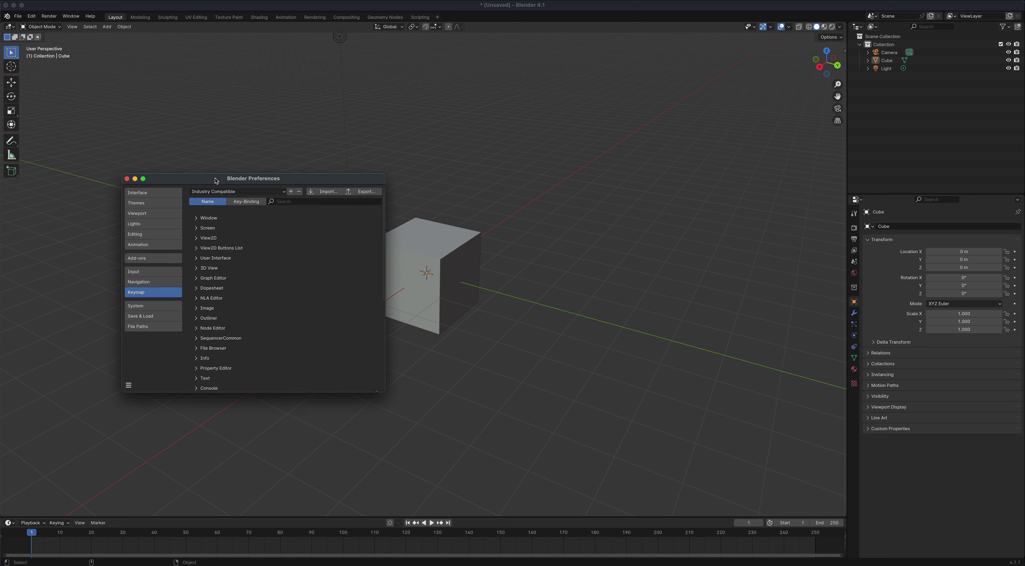
pyautogui.click(234, 192)
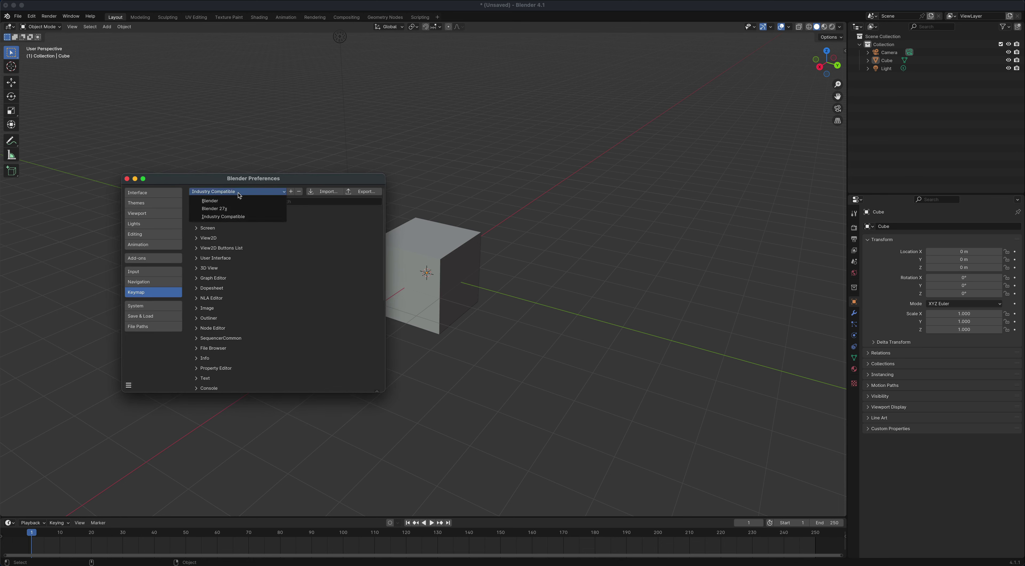
pyautogui.click(235, 202)
pyautogui.moveTo(217, 180); pyautogui.dragTo(185, 181)
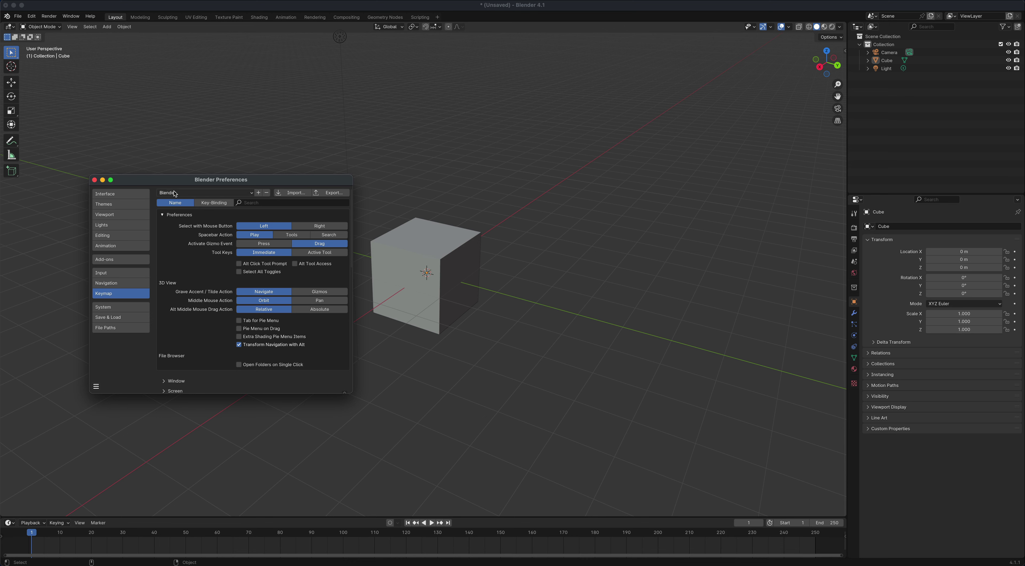
pyautogui.click(94, 180)
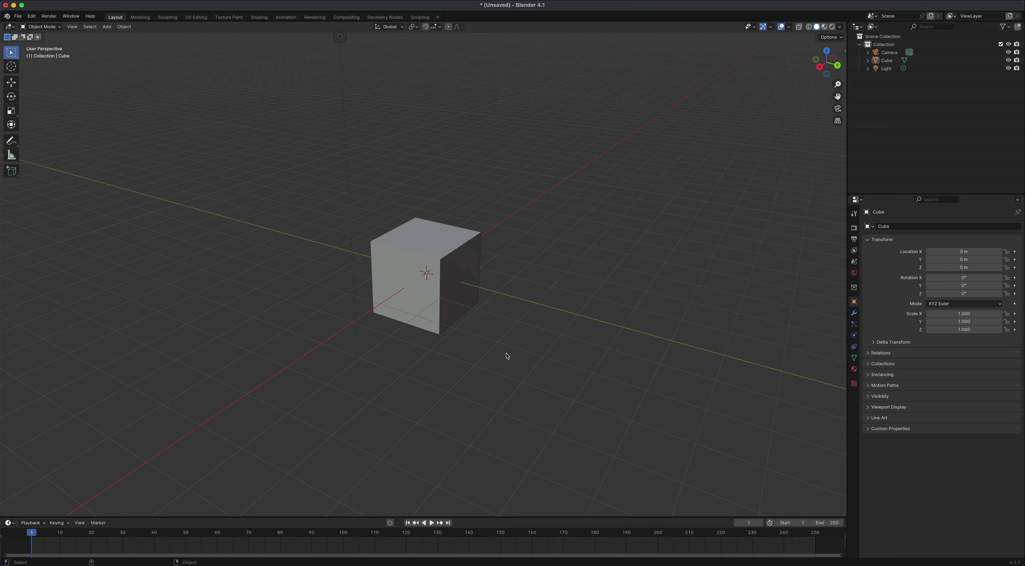
# Examine the default cube, camera and light from different angles, positions and distances
pyautogui.moveTo(506, 355); pyautogui.dragTo(422, 348, button='middle')
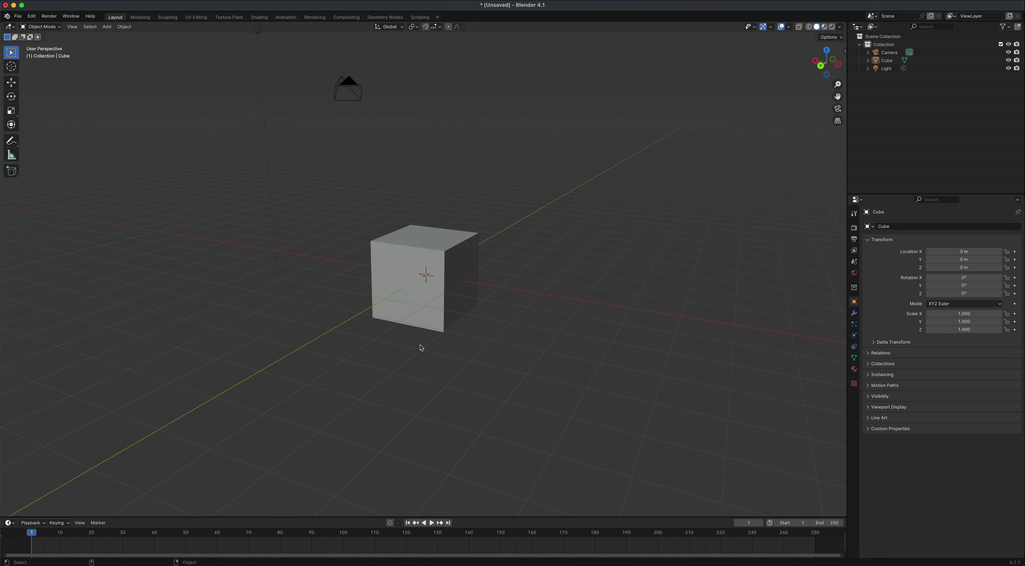
pyautogui.press('shift')
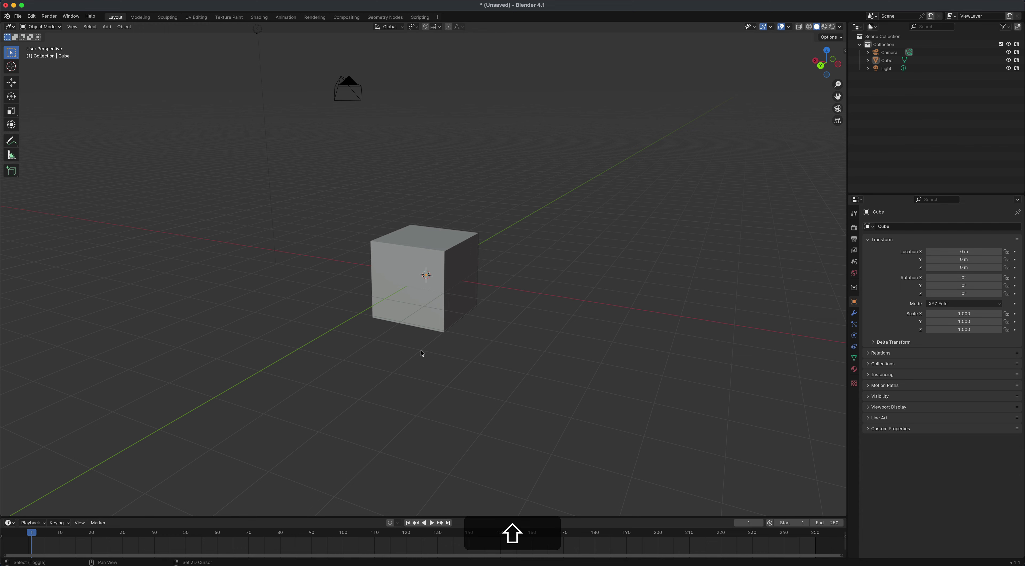
pyautogui.keyDown('shift'); pyautogui.moveTo(422, 353); pyautogui.dragTo(448, 361, button='middle'); pyautogui.keyUp('shift')
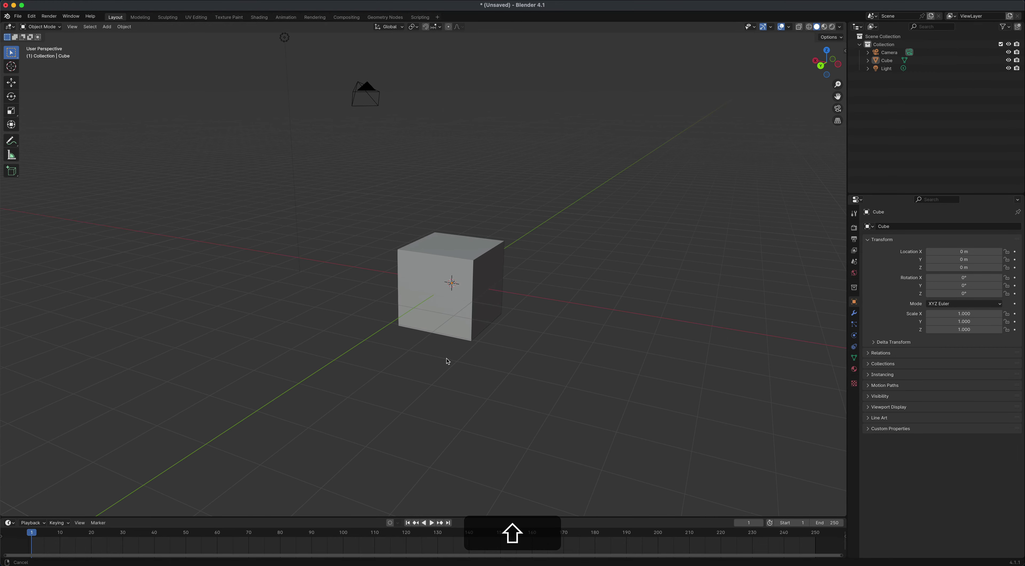
pyautogui.scroll(-2, 448, 364)
pyautogui.scroll(5, 449, 366)
pyautogui.scroll(-8, 450, 366)
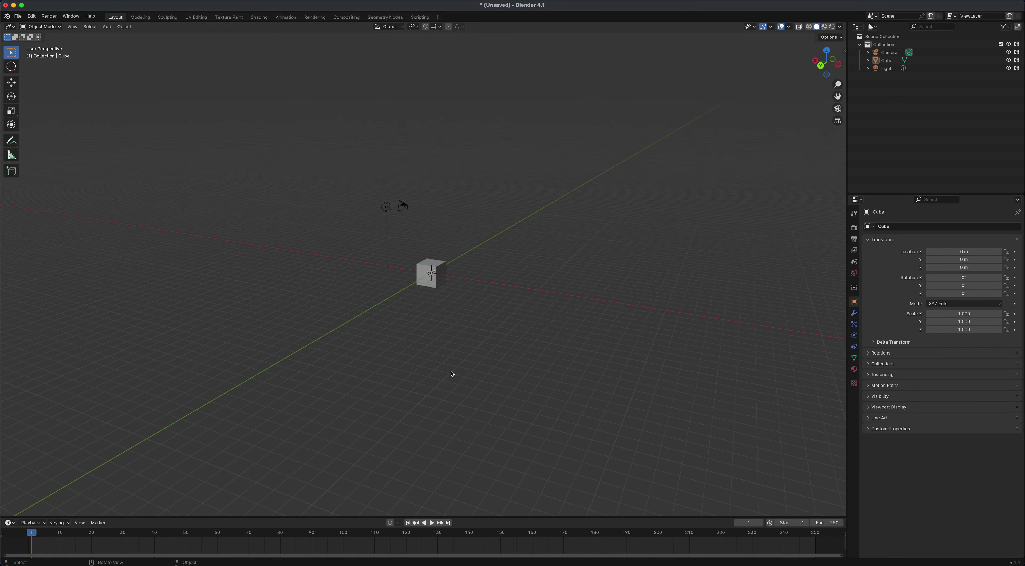
pyautogui.scroll(6, 453, 373)
pyautogui.moveTo(452, 373); pyautogui.dragTo(496, 347, button='middle')
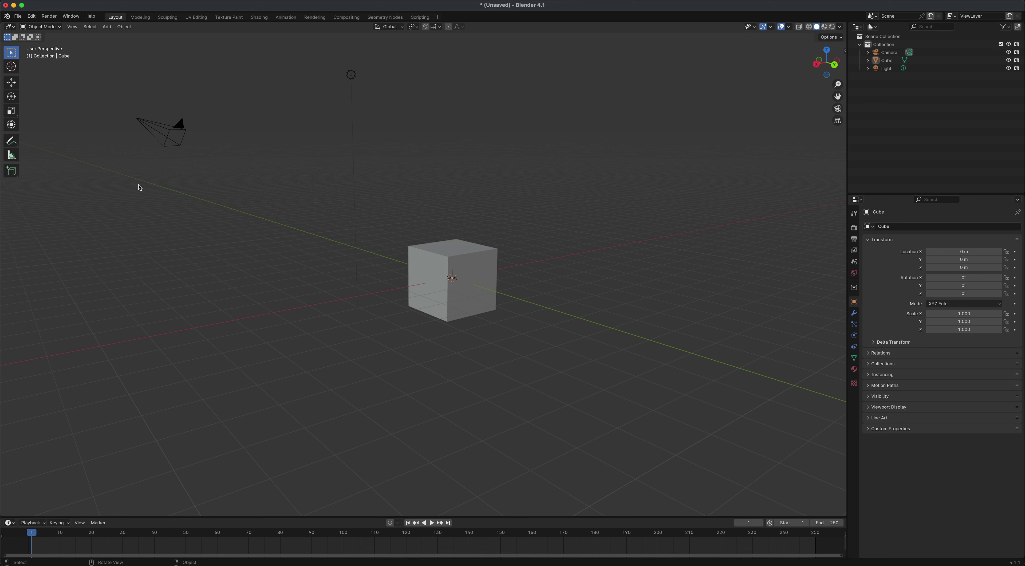
# Import the downloaded Mixamo mannequin into the scene as an FBX file
pyautogui.click(18, 16)
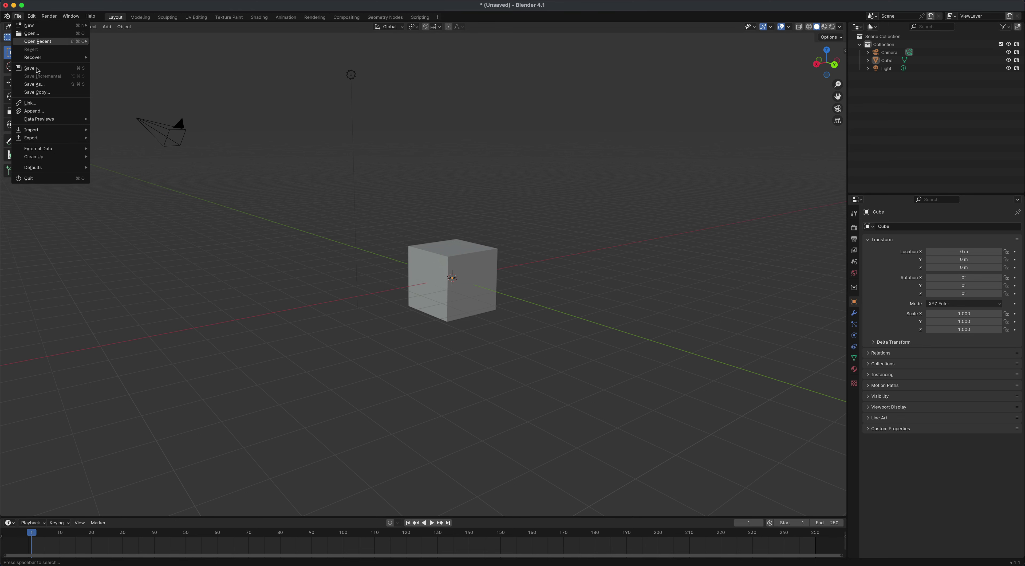
pyautogui.moveTo(47, 133)
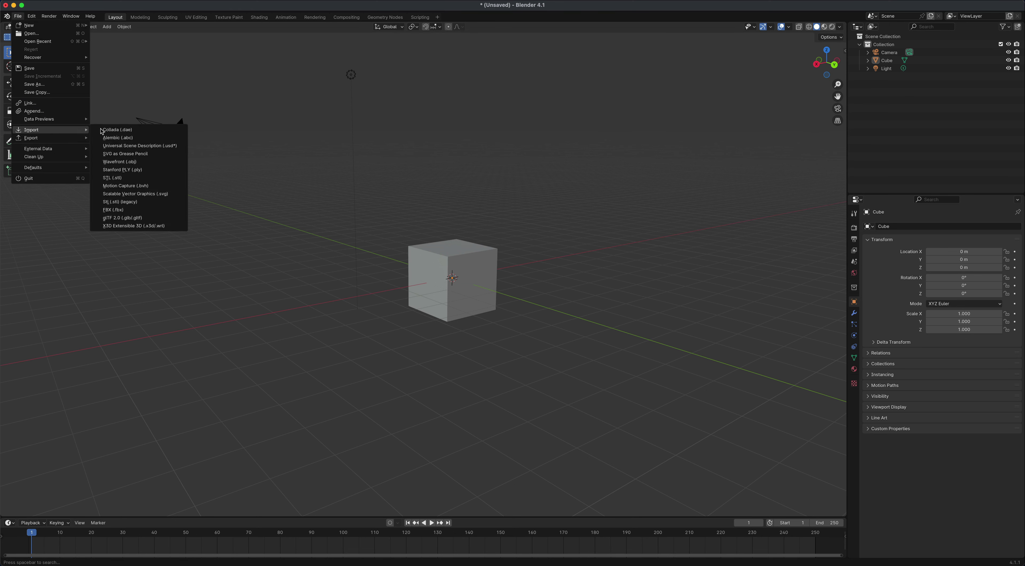
pyautogui.click(126, 213)
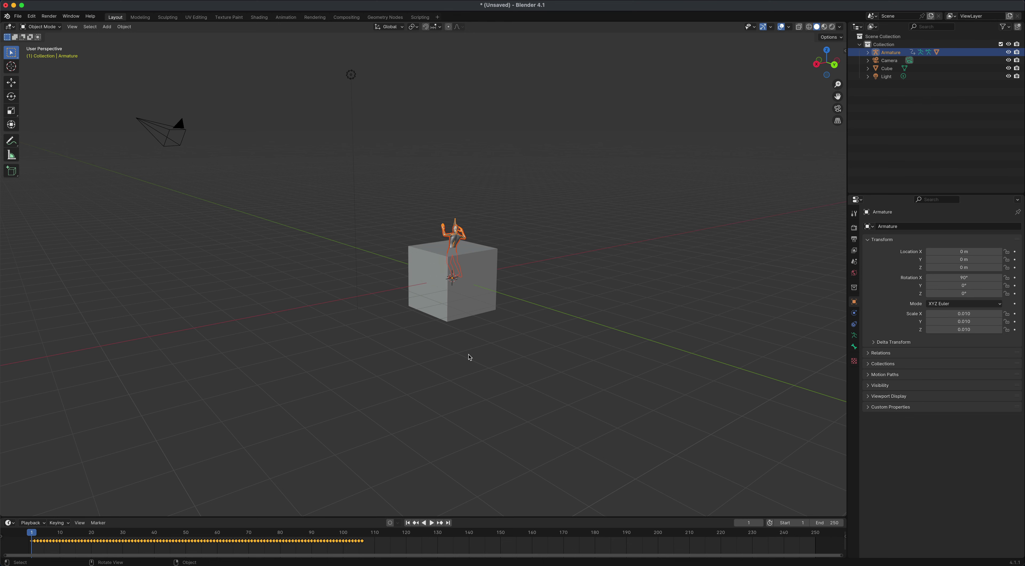
# Delete the default cube that surrounds the imported mannequin
pyautogui.moveTo(473, 351); pyautogui.dragTo(605, 346, button='middle')
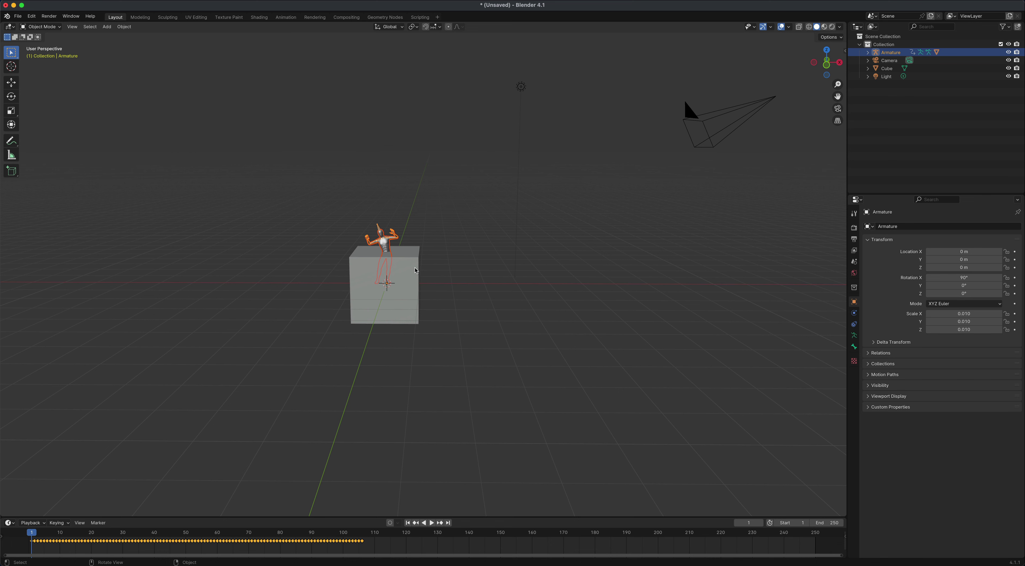
pyautogui.click(404, 274)
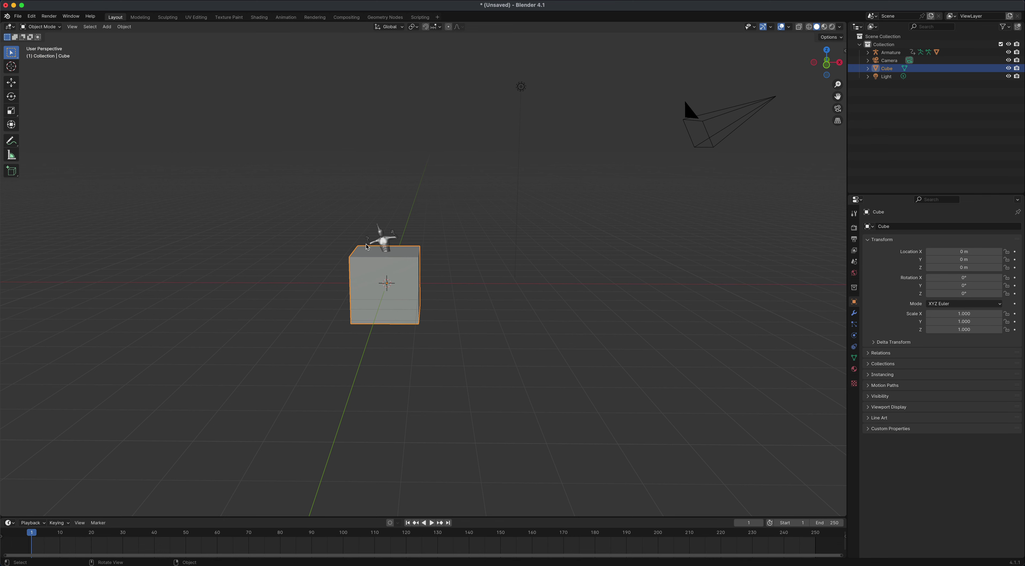
pyautogui.moveTo(469, 316); pyautogui.dragTo(482, 338, button='middle')
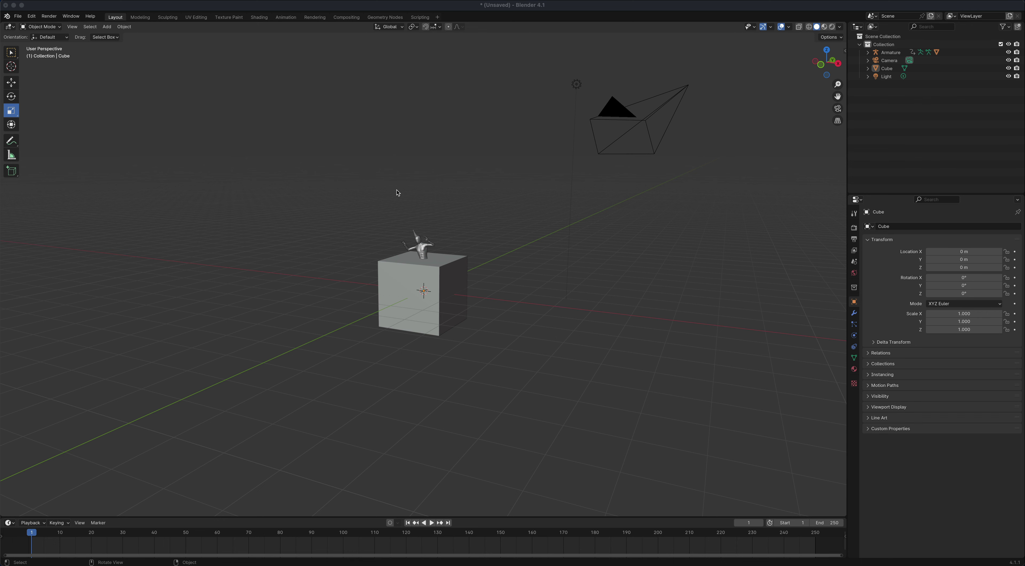
pyautogui.moveTo(522, 323); pyautogui.dragTo(474, 284, button='middle')
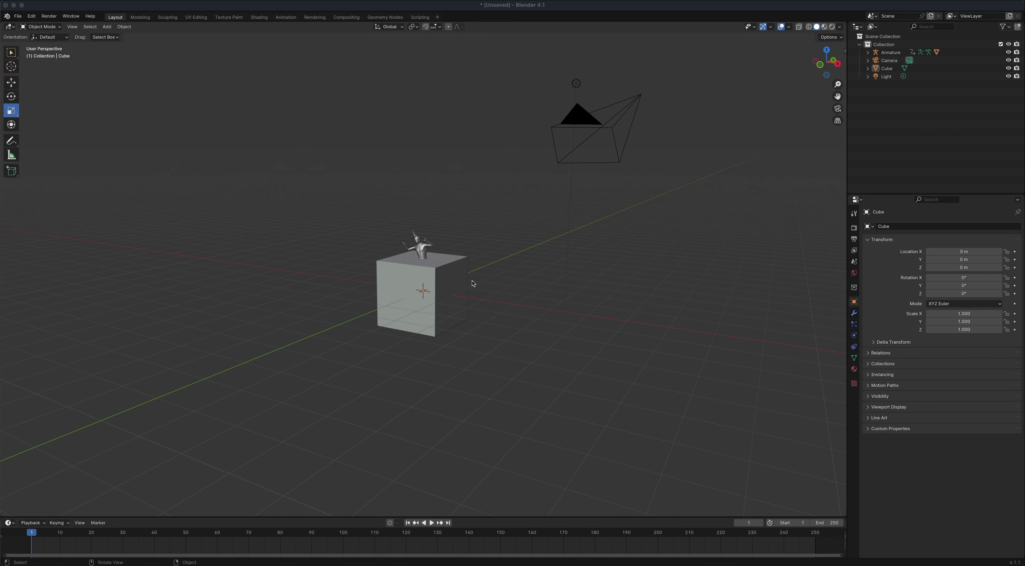
pyautogui.click(459, 262)
pyautogui.press('x')
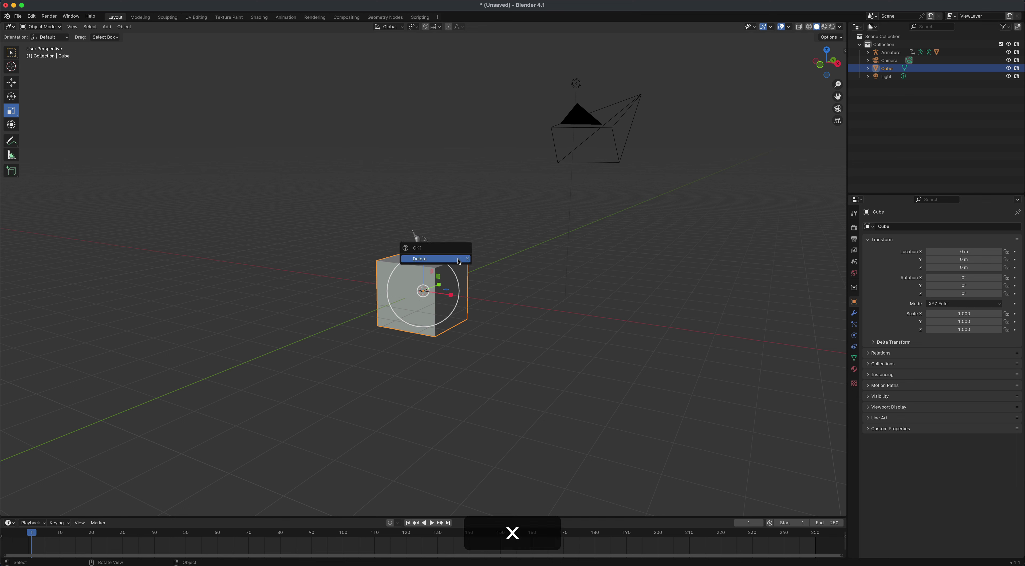
pyautogui.click(459, 259)
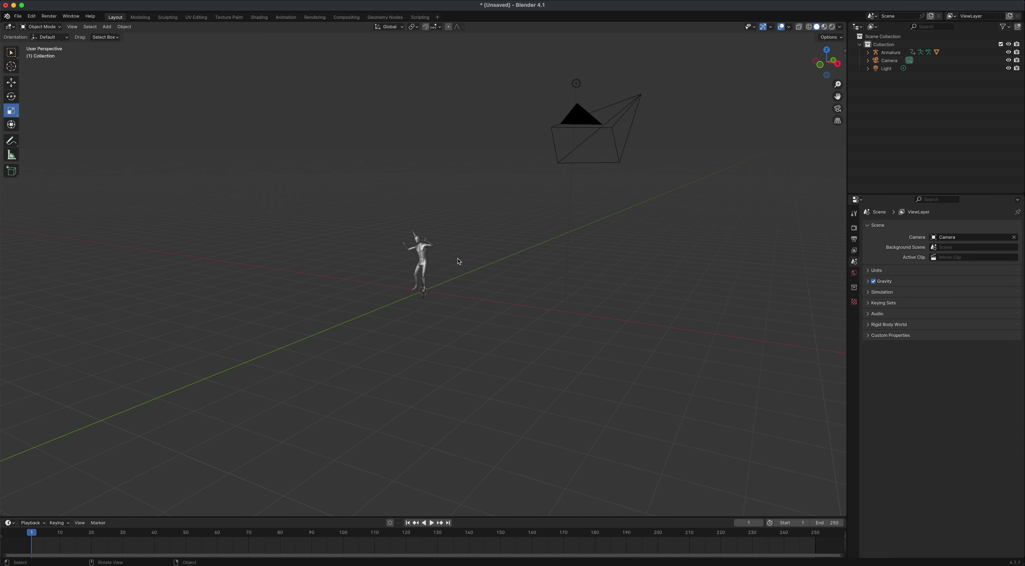
# Scale the mannequin's armature up uniformly to about 3 times its size
pyautogui.click(415, 235)
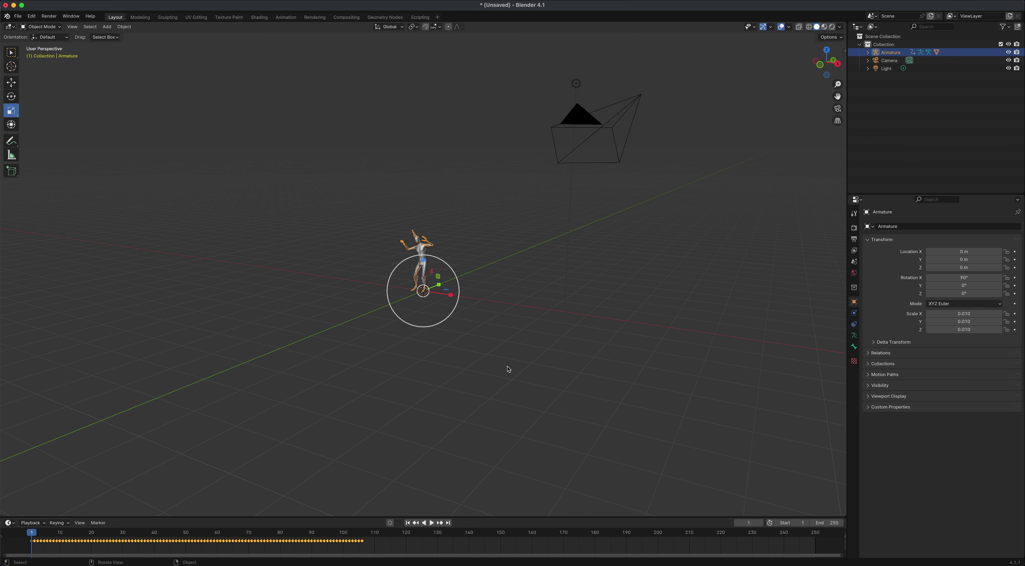
pyautogui.press('s')
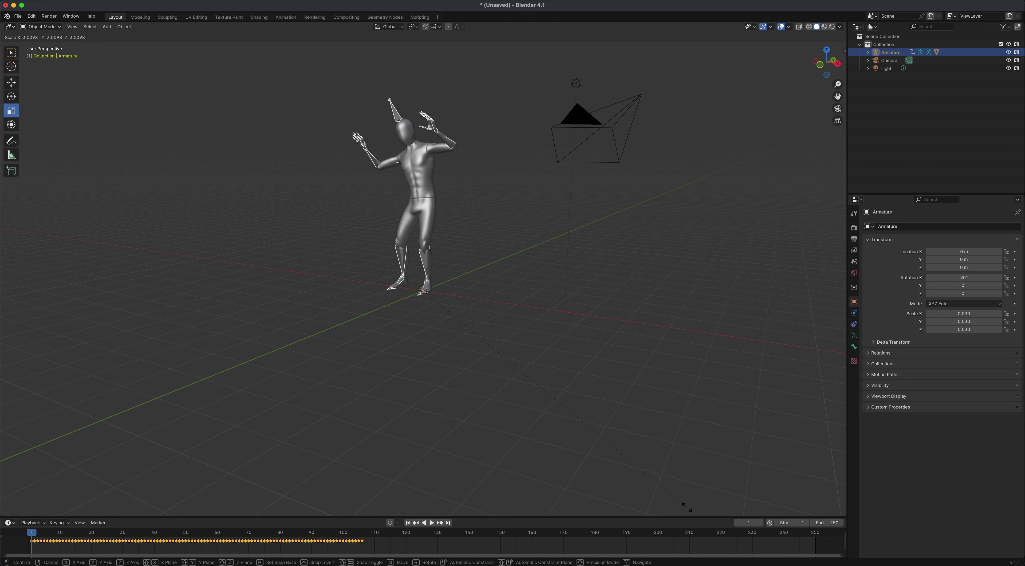
pyautogui.click(687, 507)
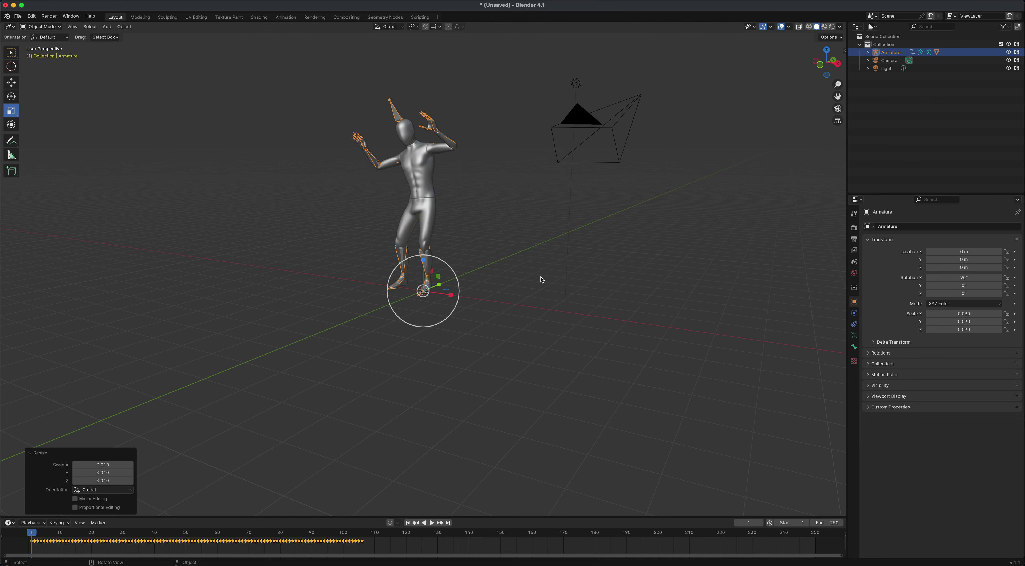
pyautogui.moveTo(540, 279); pyautogui.dragTo(551, 301, button='middle')
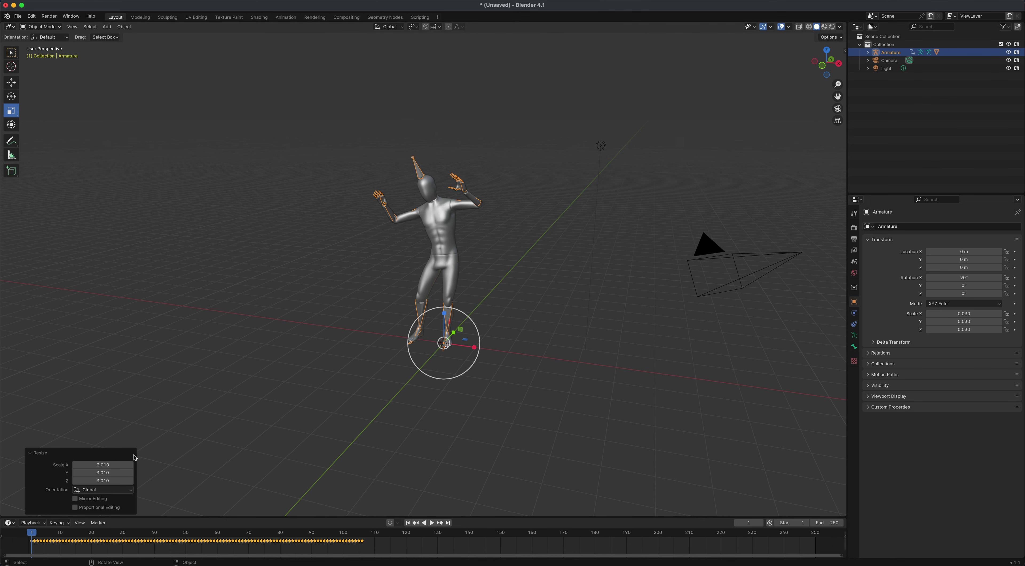
# Enlarge the timeline area upward and reselect the mannequin's armature
pyautogui.click(174, 455)
pyautogui.moveTo(240, 517); pyautogui.dragTo(252, 406)
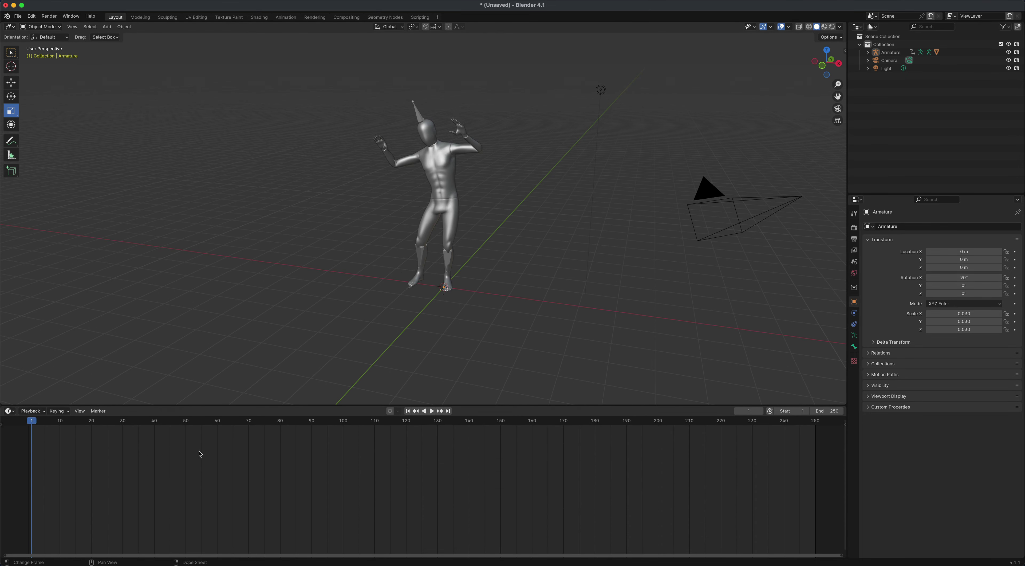
pyautogui.click(419, 117)
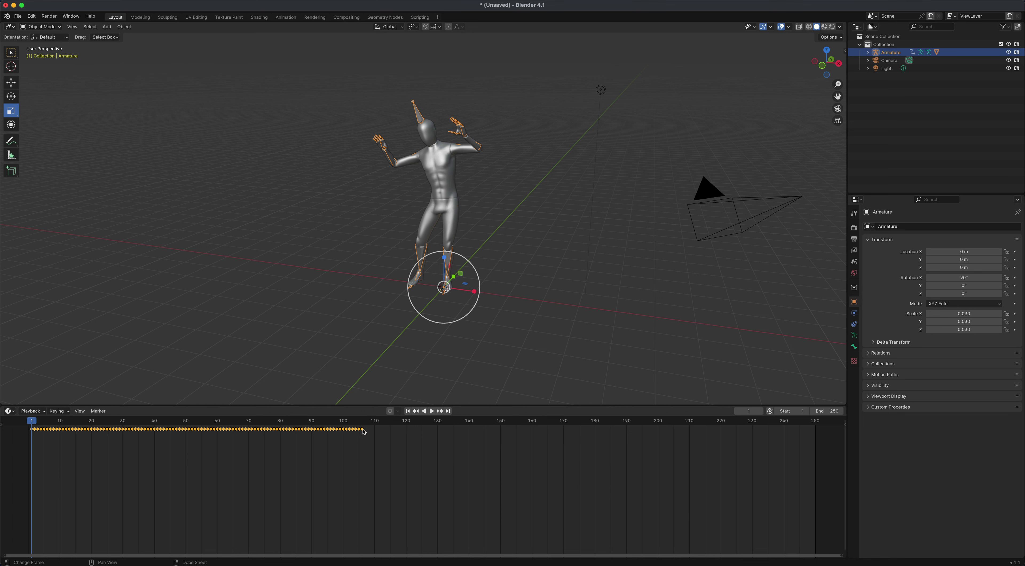
# Play and scrub the animation around the armature's last keyframes to find where the dance ends
pyautogui.press('space')
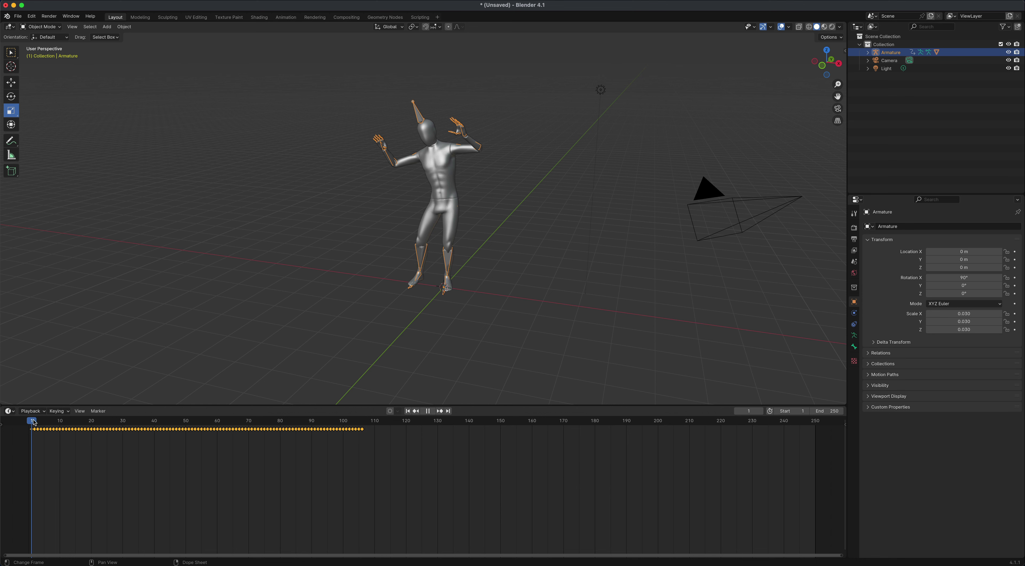
pyautogui.moveTo(105, 421); pyautogui.dragTo(361, 423)
pyautogui.press('space')
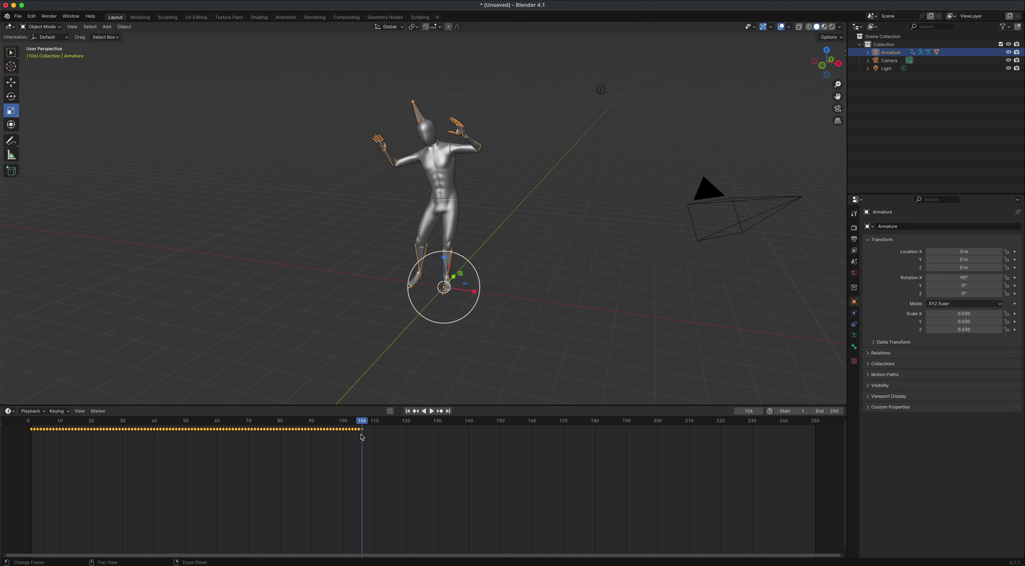
pyautogui.press('space')
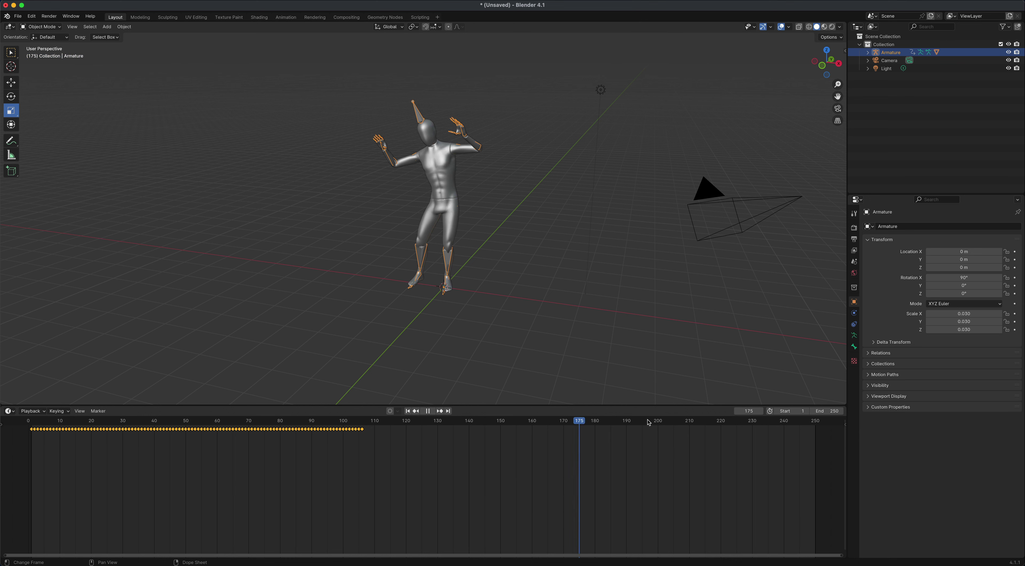
pyautogui.moveTo(366, 424); pyautogui.dragTo(365, 426)
pyautogui.press('space')
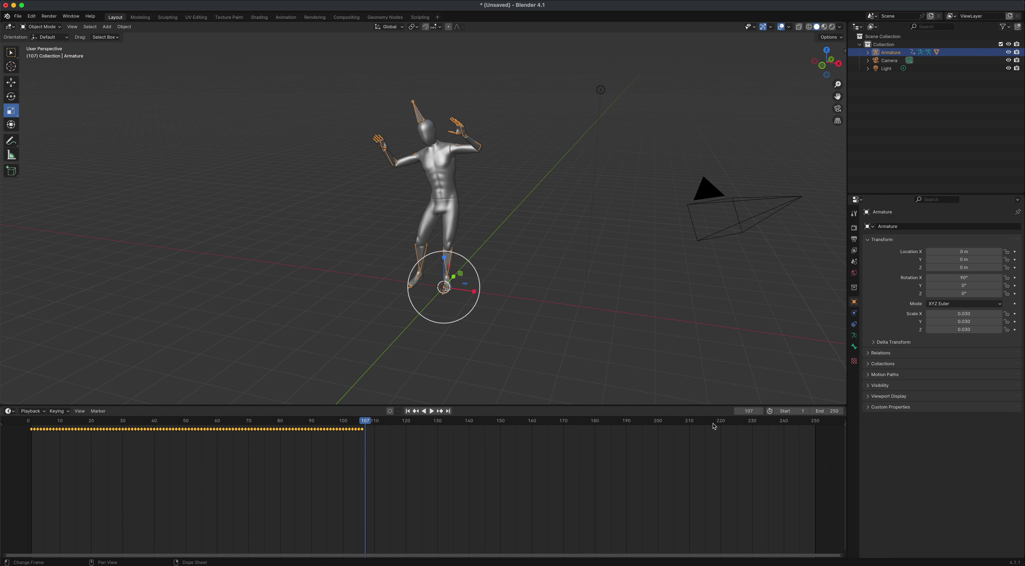
# Set the scene's end frame to 106
pyautogui.click(833, 412)
pyautogui.write('106')
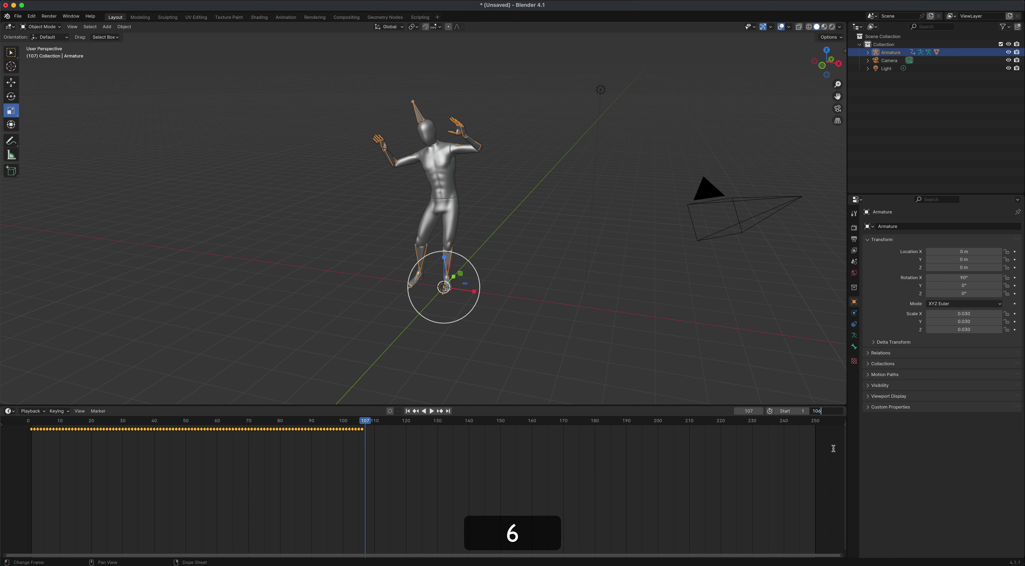
pyautogui.press('Return')
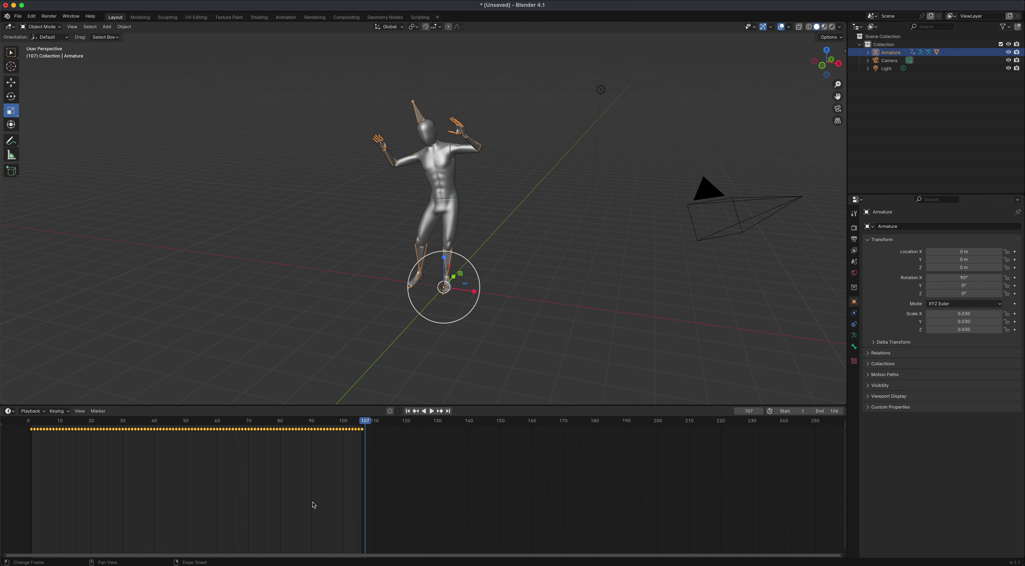
# Frame the whole keyframe range in the timeline, scrub back to frame 67, and play the looping dance before stopping it
pyautogui.scroll(3, 385, 476)
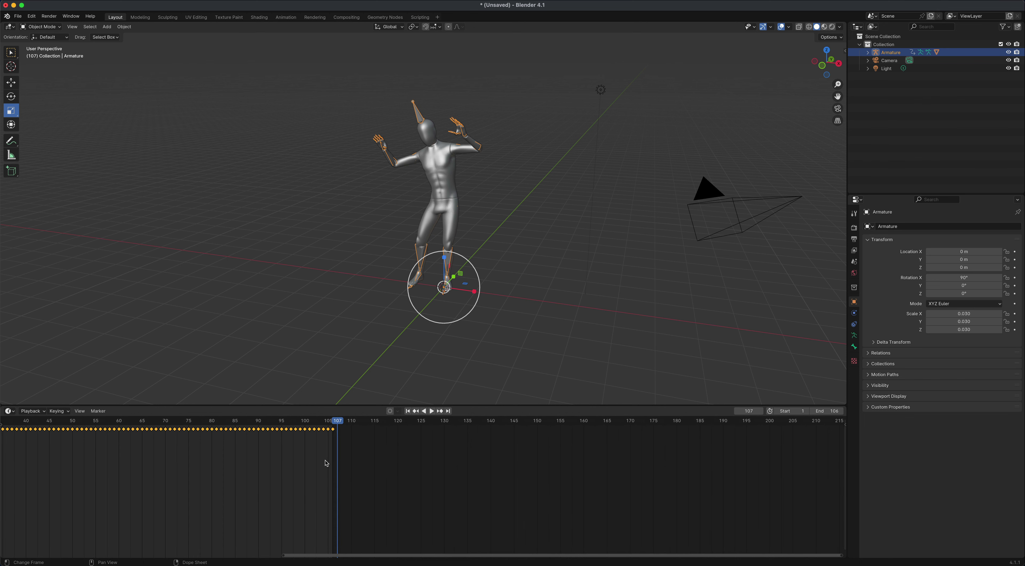
pyautogui.press('shift')
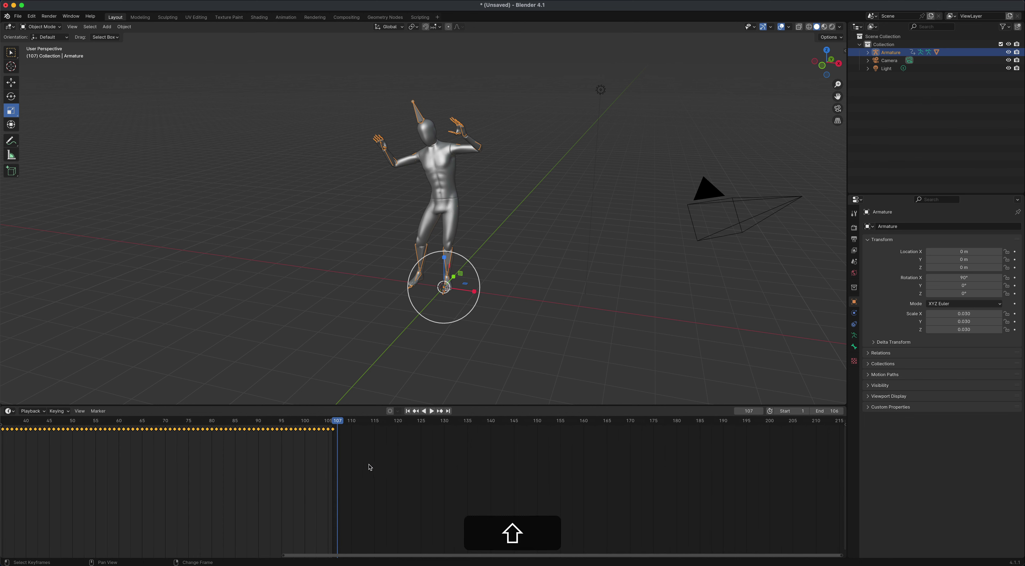
pyautogui.keyDown('shift'); pyautogui.moveTo(370, 467); pyautogui.dragTo(615, 476, button='middle'); pyautogui.keyUp('shift')
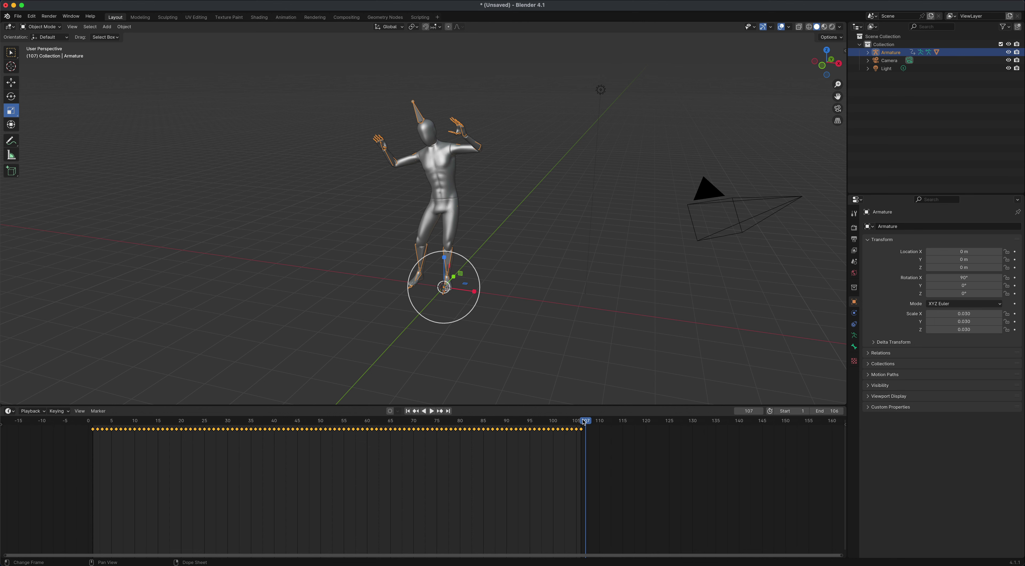
pyautogui.moveTo(584, 422); pyautogui.dragTo(400, 422)
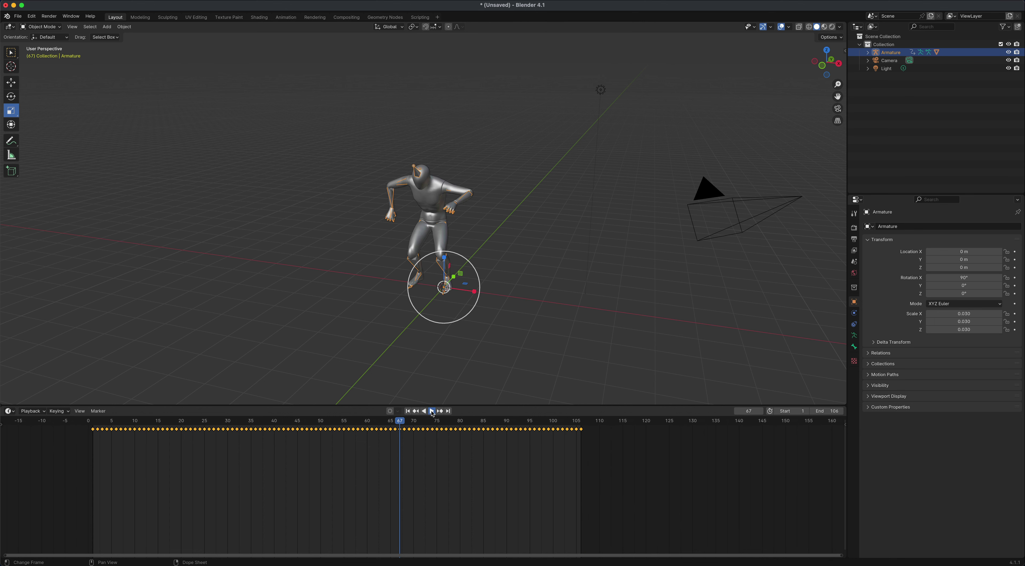
pyautogui.click(432, 411)
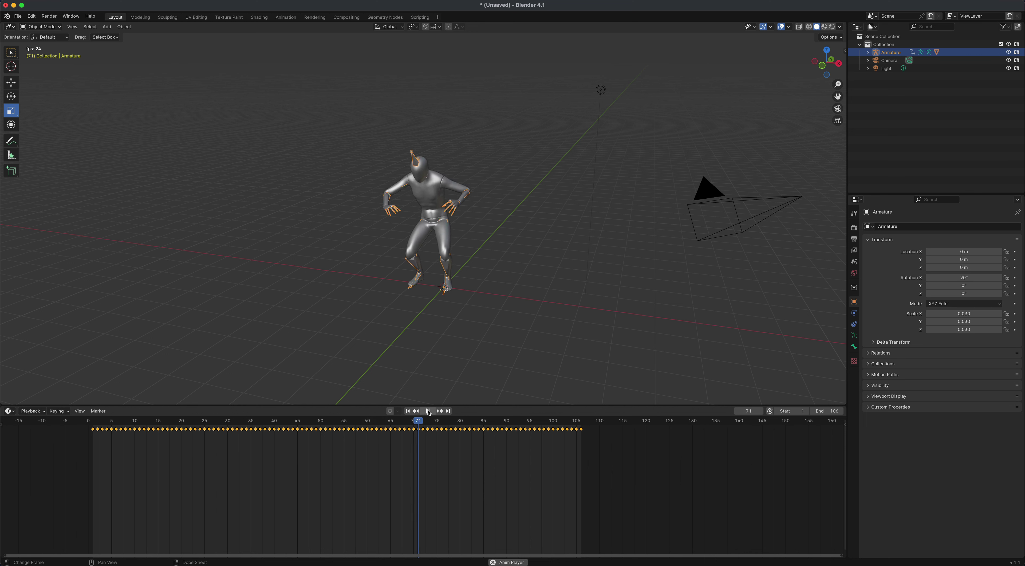
pyautogui.click(429, 413)
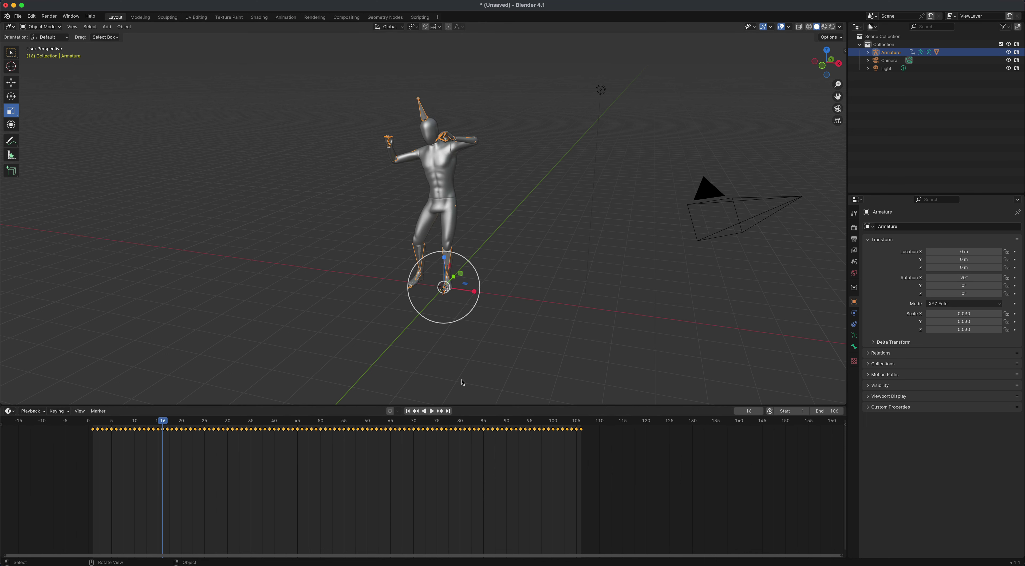
# Remove the Ch36_Body material slot from the mannequin's body mesh
pyautogui.click(453, 193)
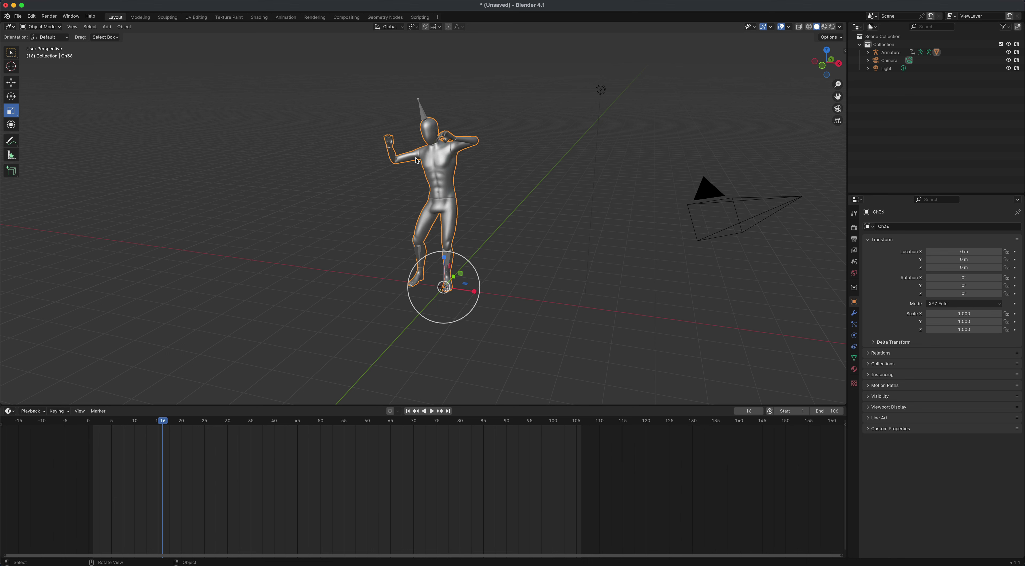
pyautogui.click(854, 370)
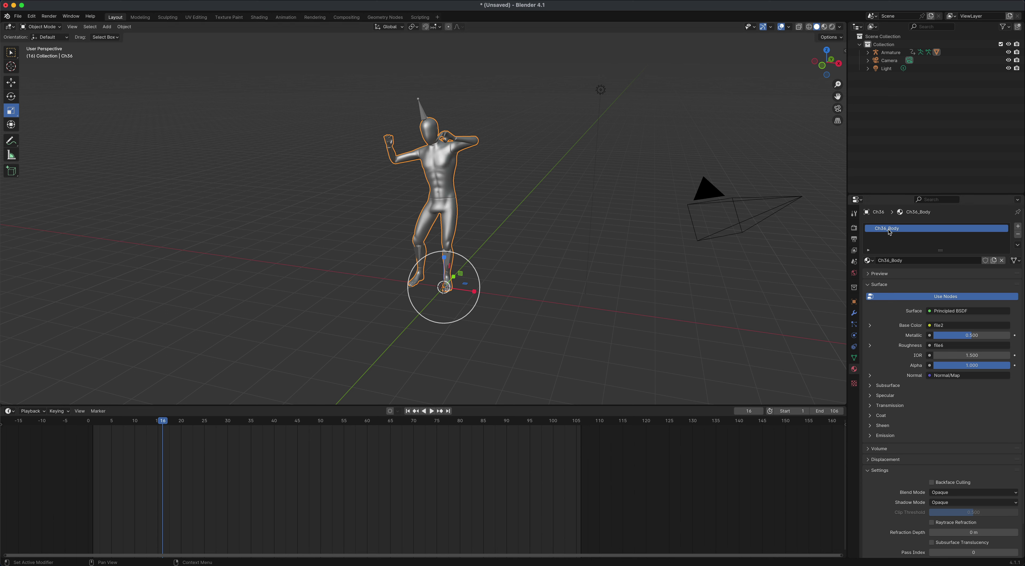
pyautogui.click(1017, 237)
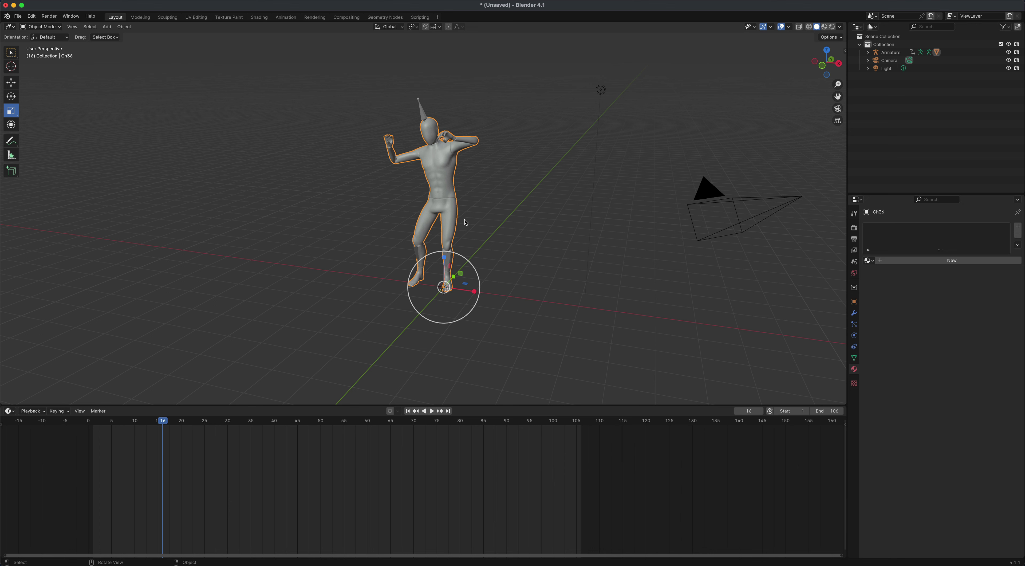
# Add a particle system to the mannequin's body mesh and set its type to Hair
pyautogui.click(473, 208)
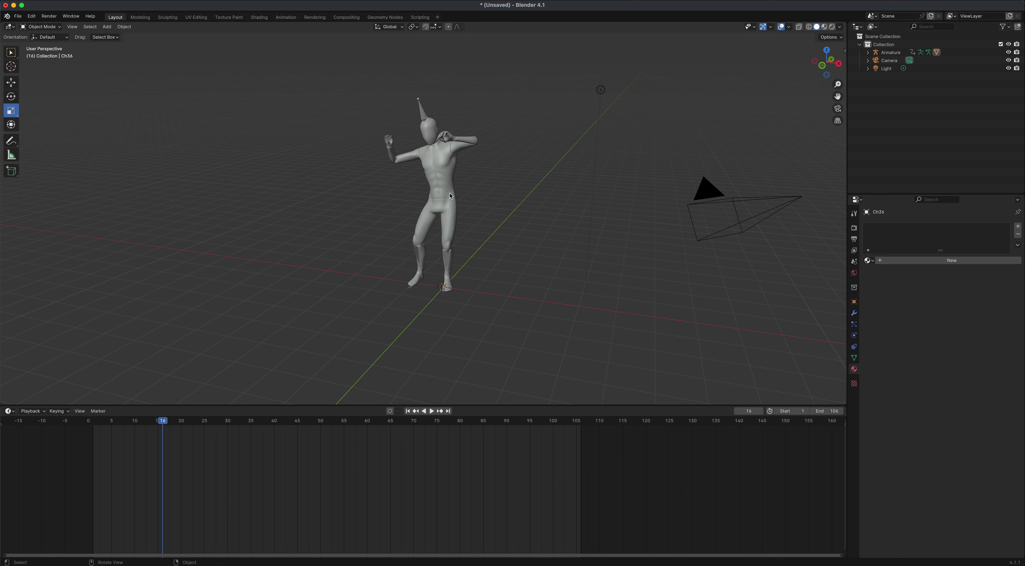
pyautogui.click(451, 191)
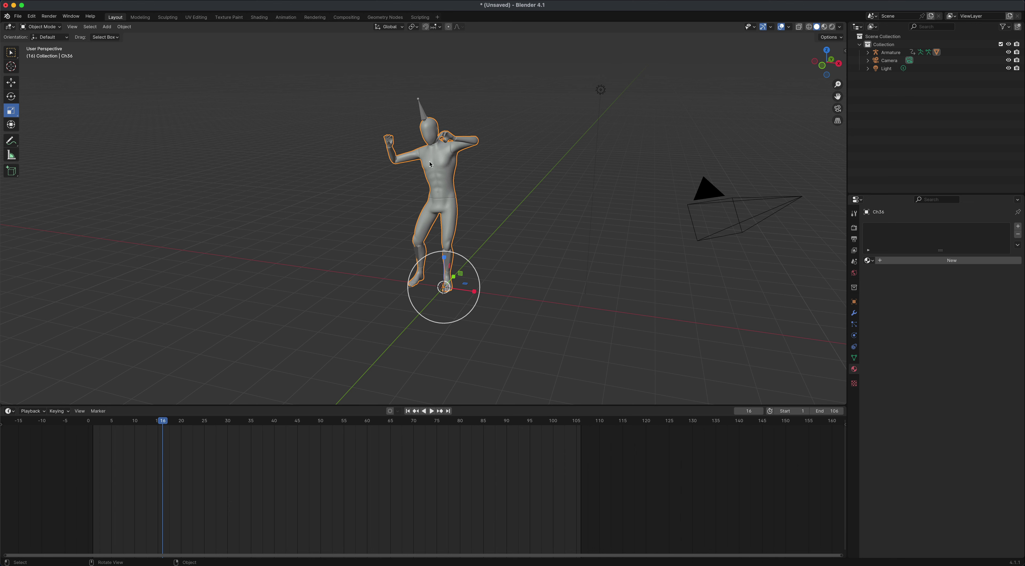
pyautogui.click(857, 327)
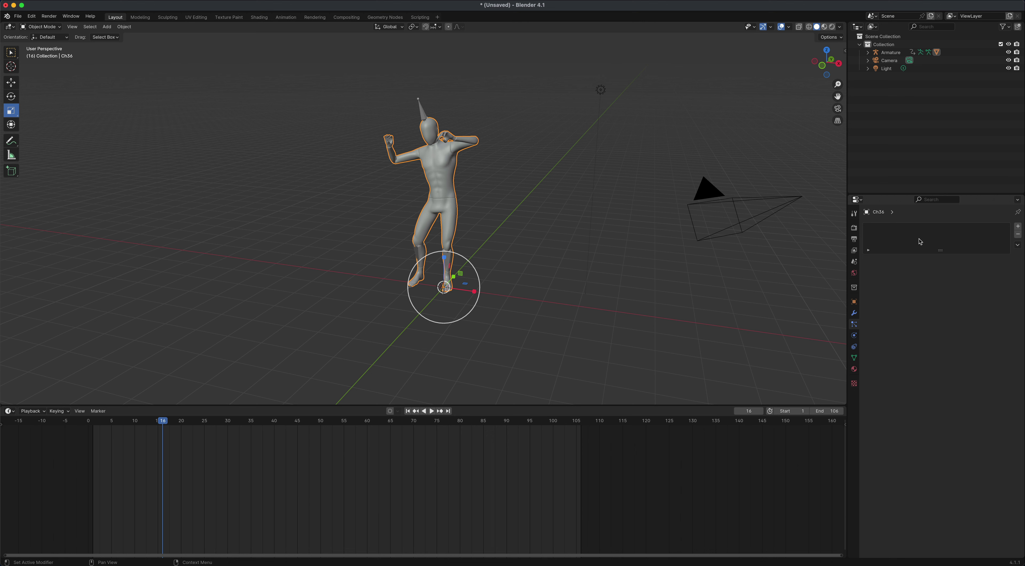
pyautogui.click(1018, 227)
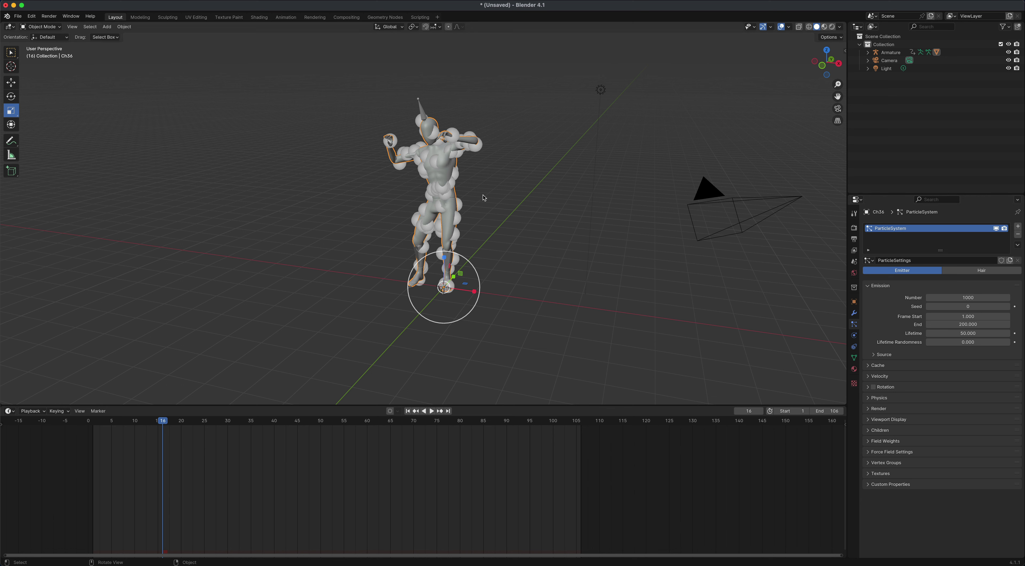
pyautogui.click(968, 271)
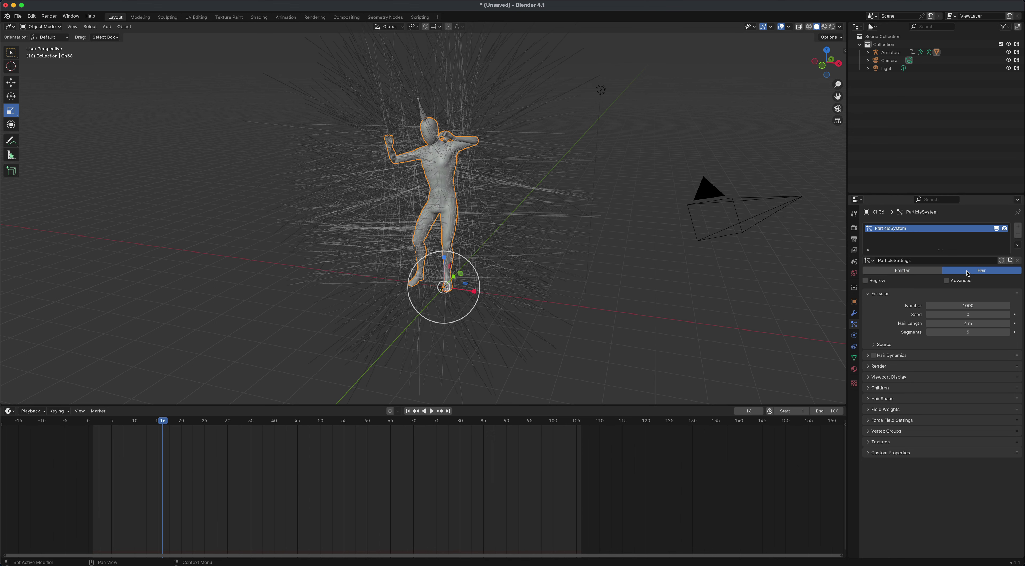
# Enable Use Modifier Stack in the hair system's emission source settings
pyautogui.click(873, 345)
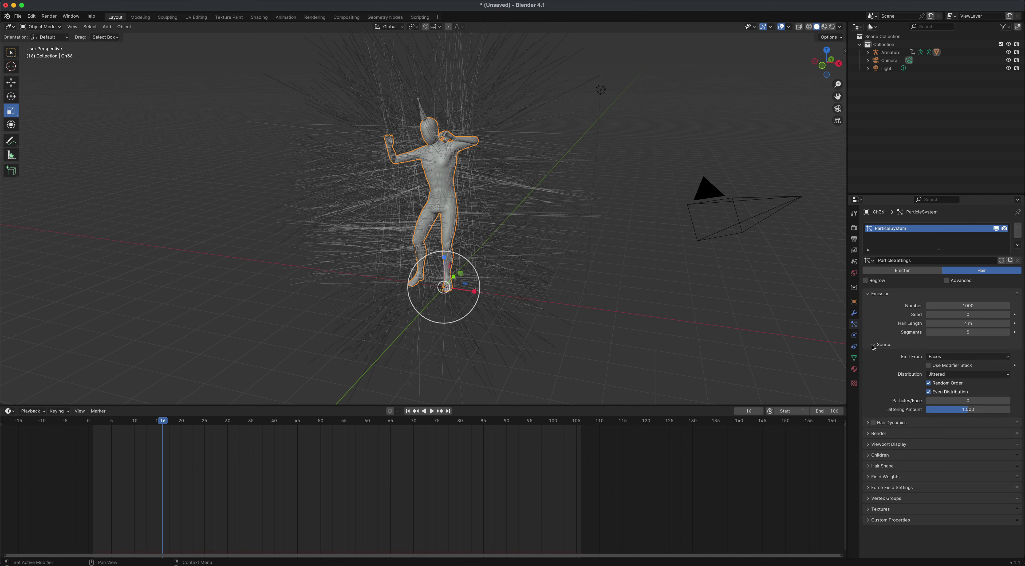
pyautogui.click(929, 366)
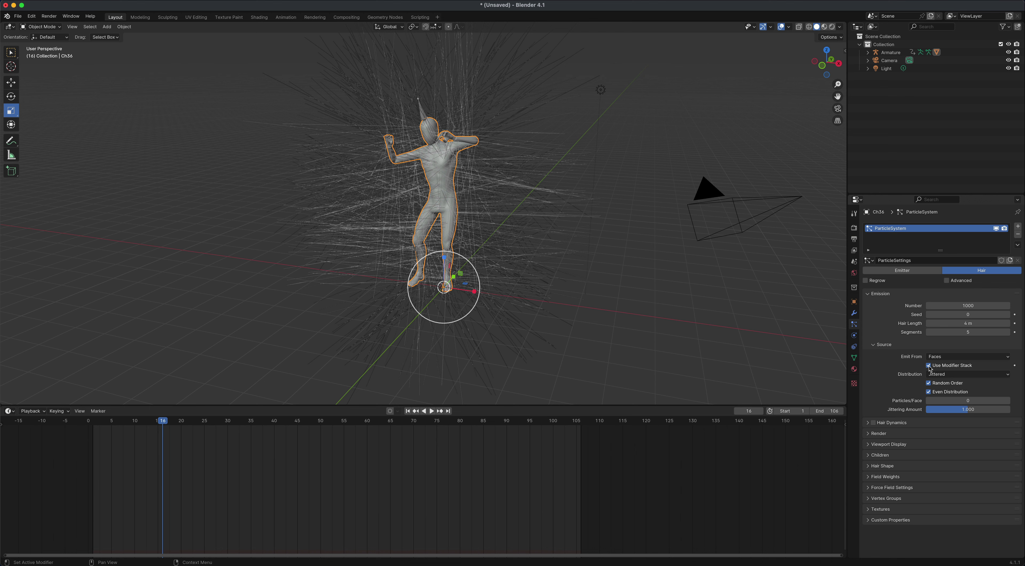
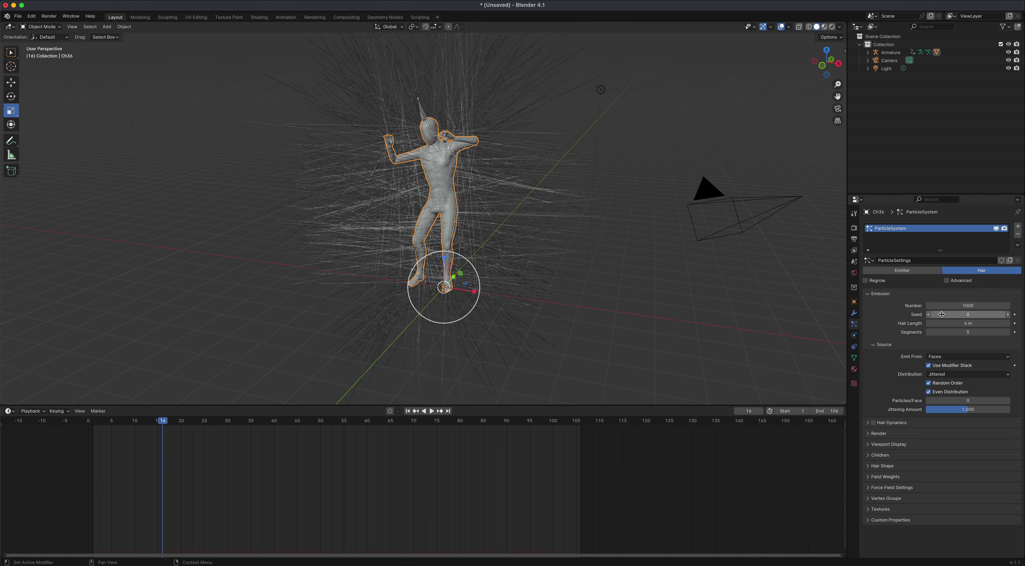
pyautogui.click(929, 366)
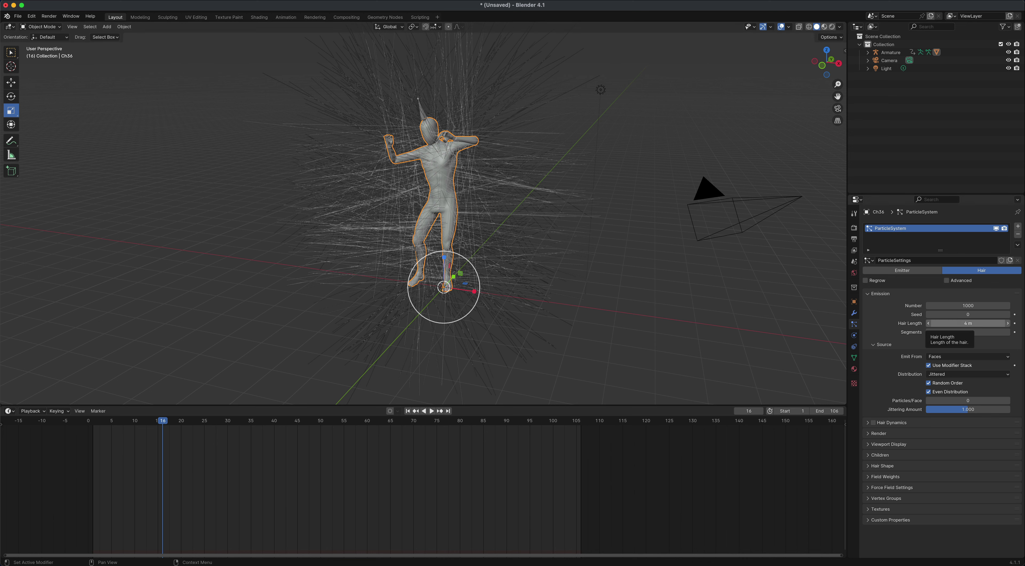
# Set the hair length to 0.3 m
pyautogui.click(938, 323)
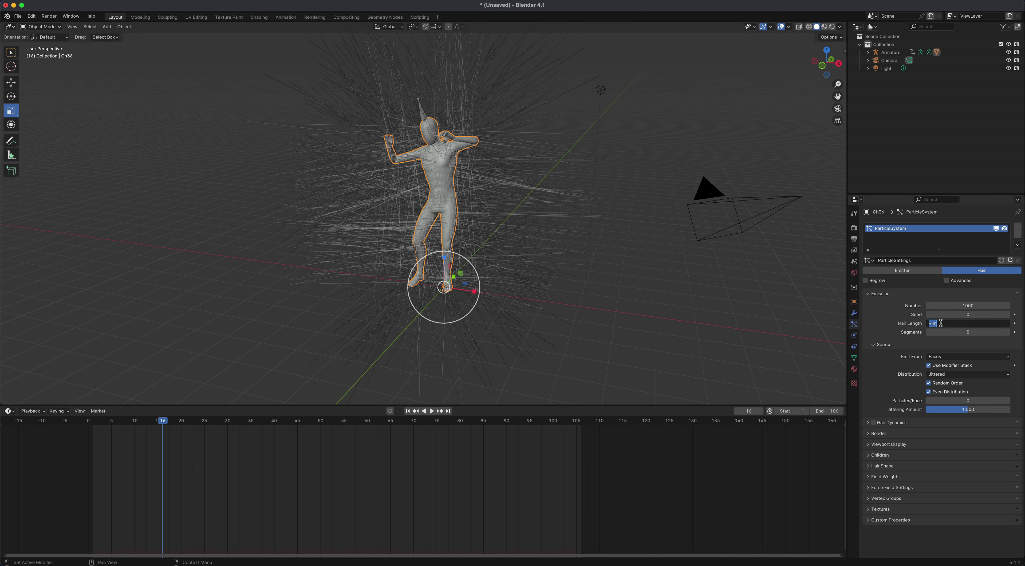
pyautogui.press('BackSpace')
pyautogui.write('.')
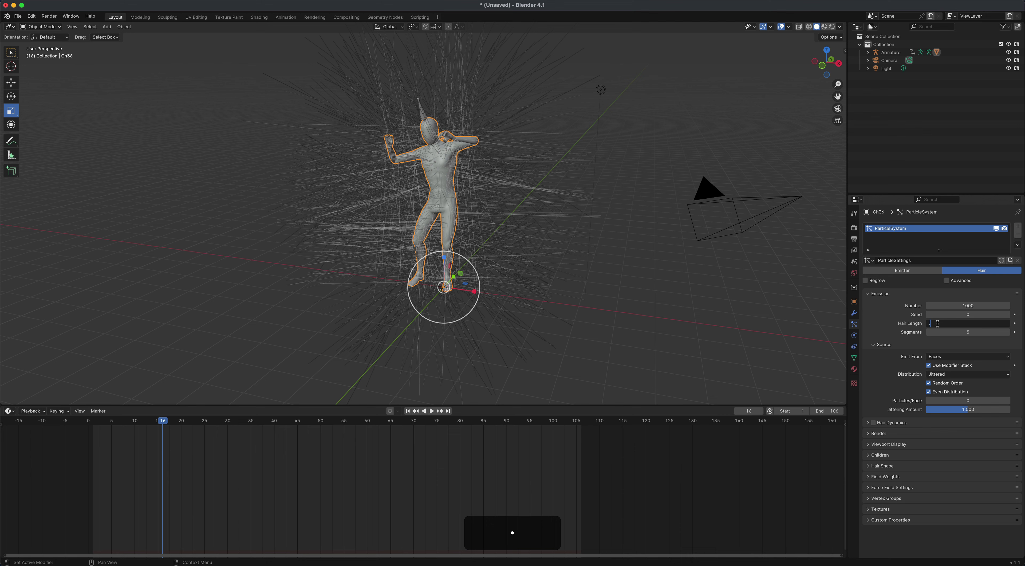
pyautogui.write('3')
pyautogui.press('Return')
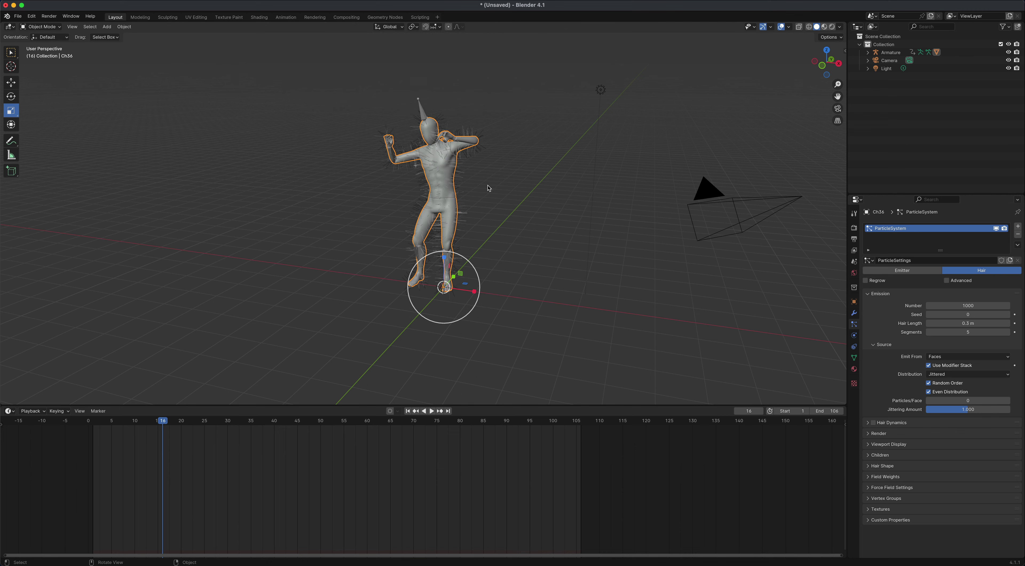
pyautogui.moveTo(505, 213); pyautogui.dragTo(467, 142, button='middle')
pyautogui.moveTo(534, 198)
pyautogui.mouseDown(button='middle')
pyautogui.moveTo(526, 222)
pyautogui.moveTo(527, 199)
pyautogui.mouseUp(button='middle')
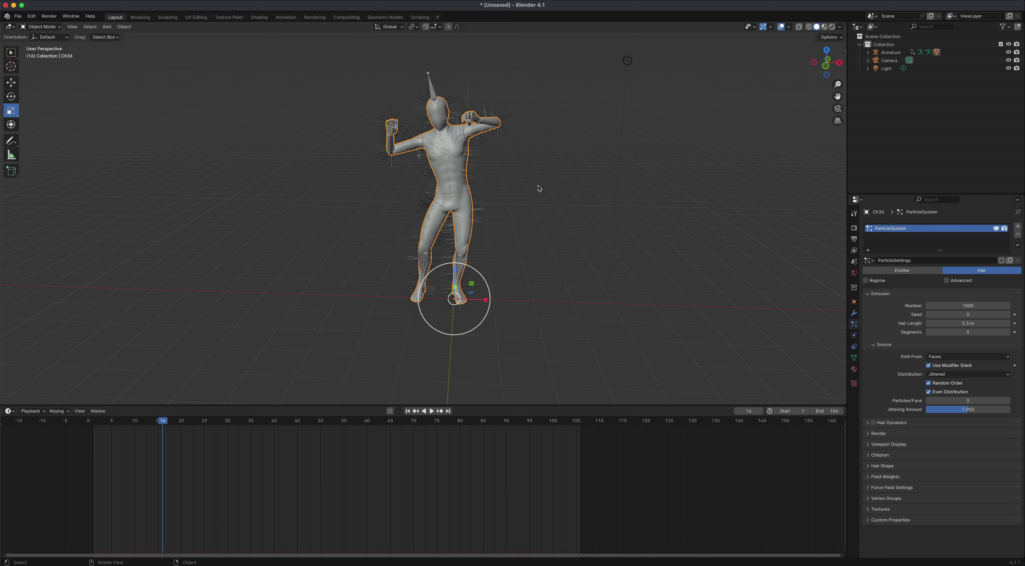
# Enable B-Spline for the hair's render path and set its child particles to Interpolated
pyautogui.click(871, 434)
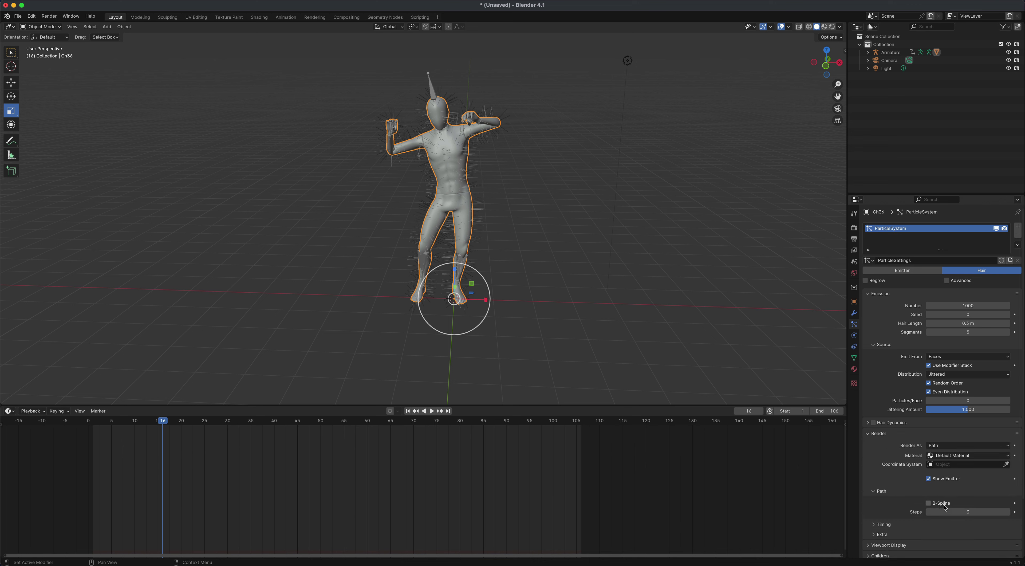
pyautogui.click(929, 503)
pyautogui.scroll(-4, 915, 486)
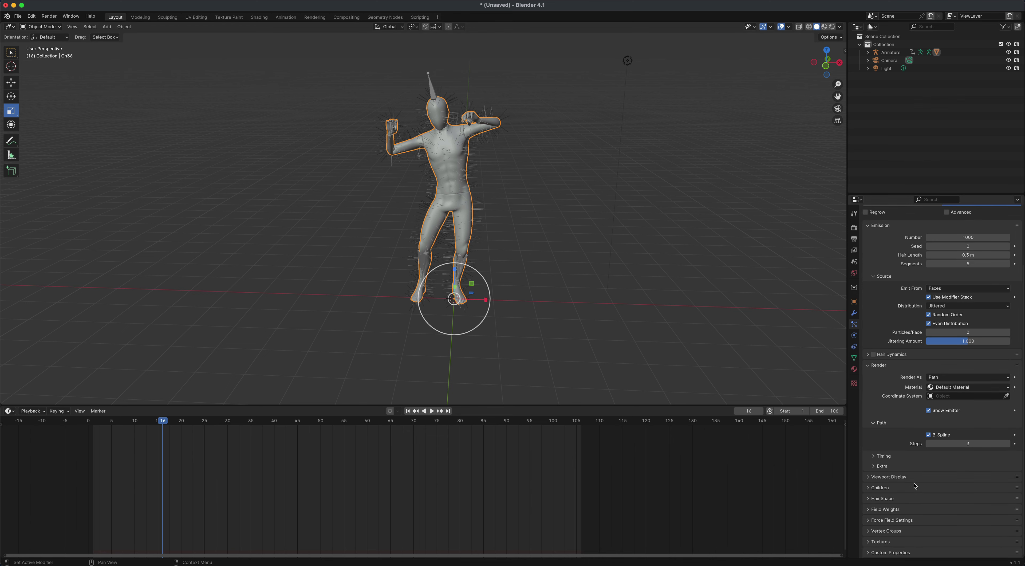
pyautogui.click(890, 489)
pyautogui.click(980, 499)
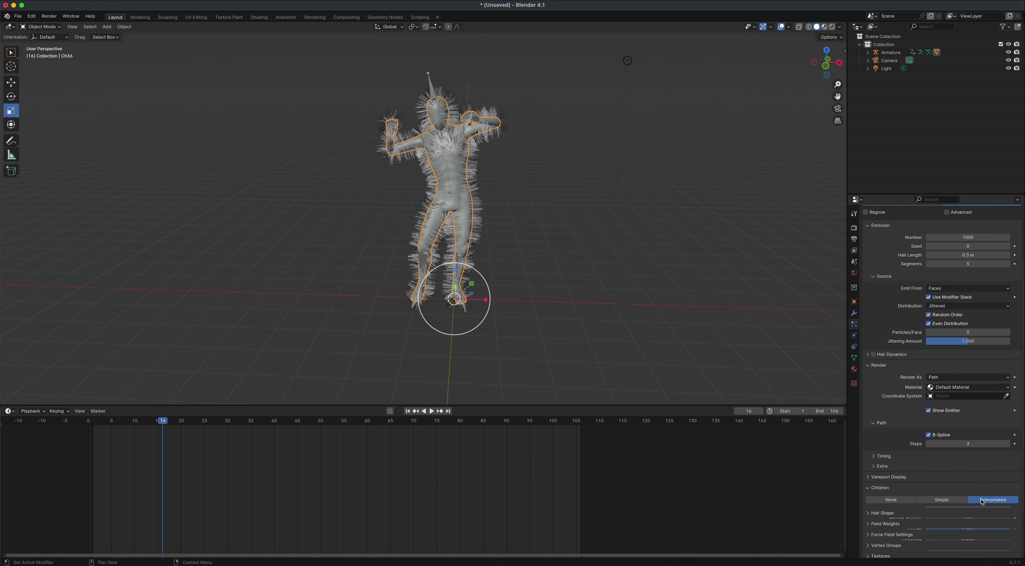
pyautogui.scroll(-3, 982, 499)
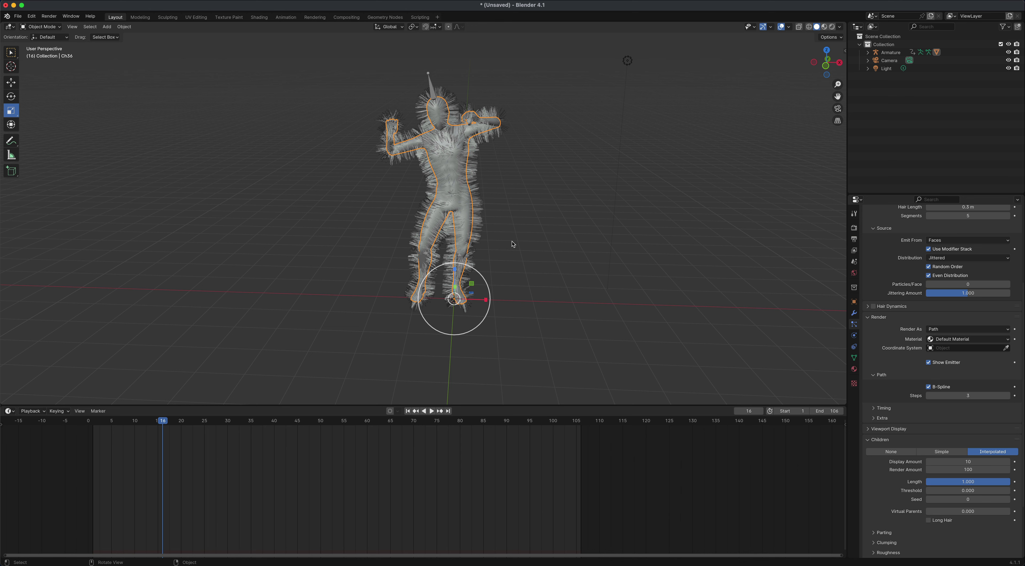
# Play the dance from frame 1 to check how the hair follows the body, and stop playback
pyautogui.click(407, 411)
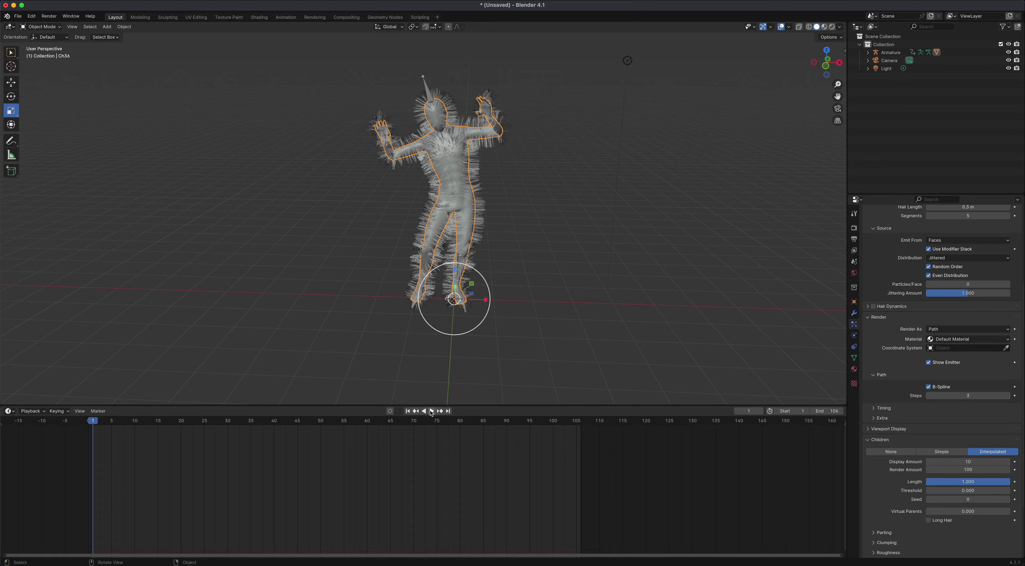
pyautogui.click(431, 411)
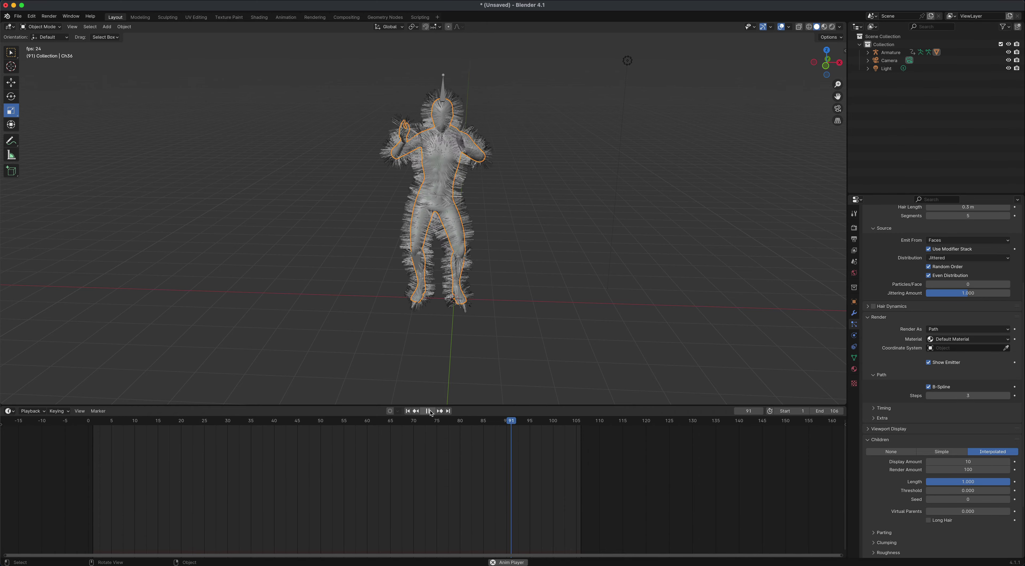
pyautogui.moveTo(514, 338); pyautogui.dragTo(540, 325, button='middle')
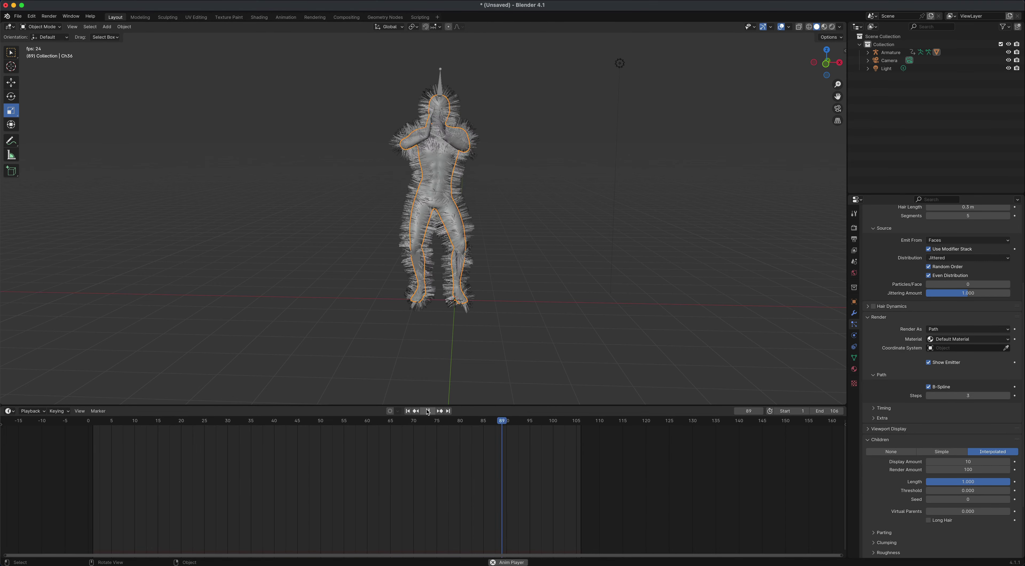
pyautogui.click(428, 411)
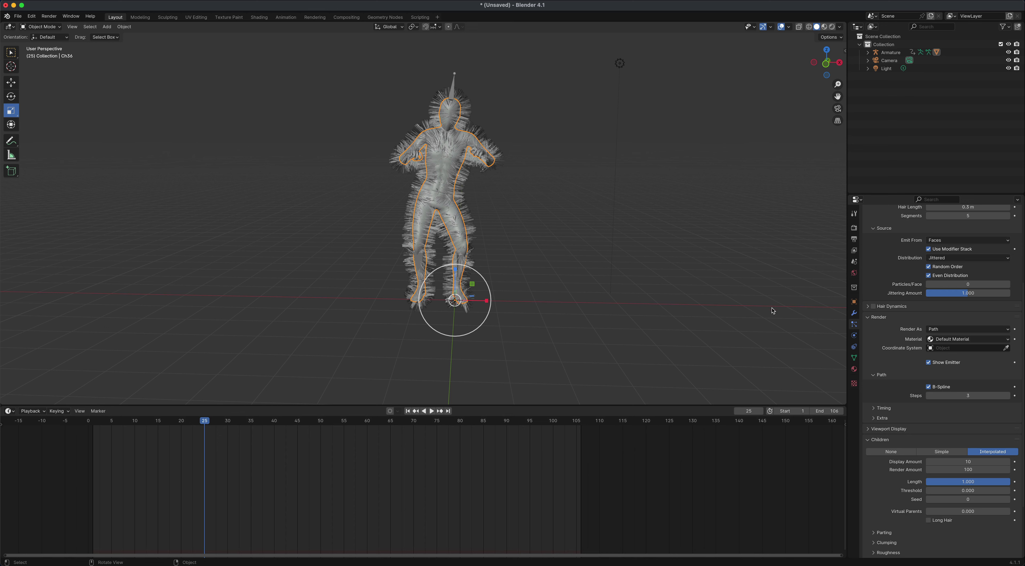
# Enable Hair Dynamics on the particle system and expand its settings
pyautogui.scroll(6, 884, 371)
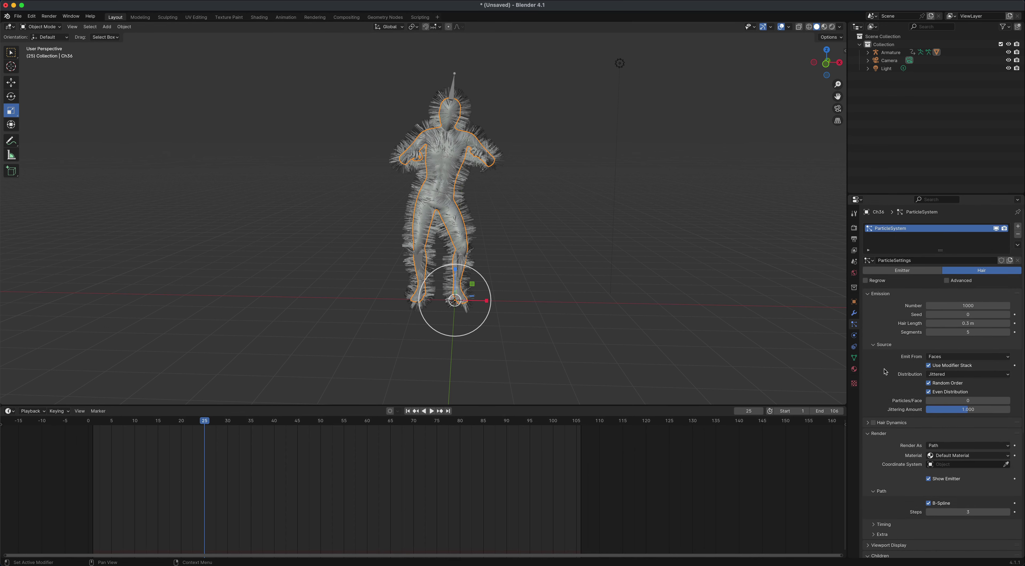
pyautogui.click(873, 423)
pyautogui.click(868, 423)
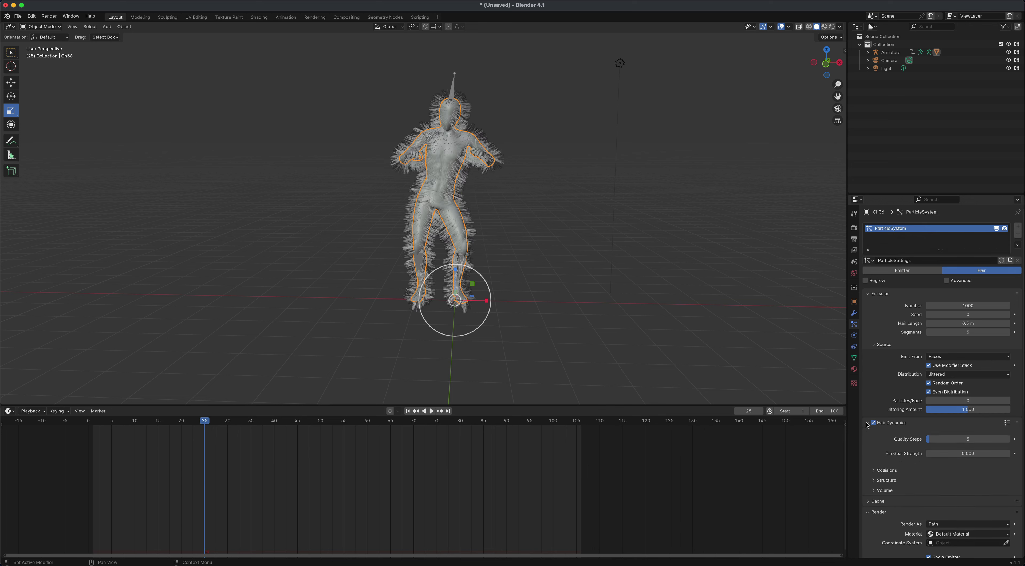
pyautogui.click(968, 438)
# Play the dance from frame 1 with hair dynamics, stop it, and inspect the simulated hair up close
pyautogui.click(407, 411)
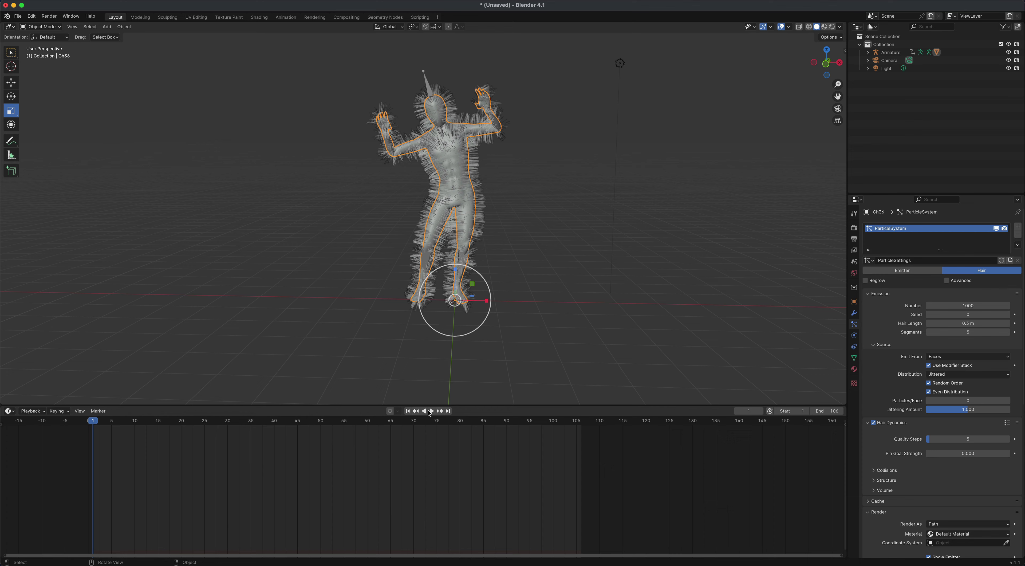
pyautogui.click(432, 411)
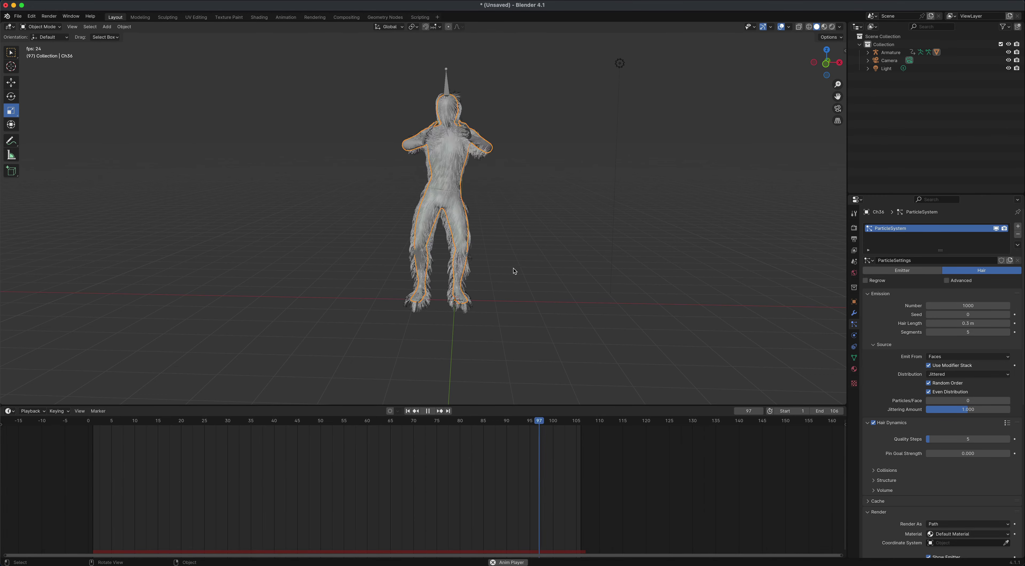
pyautogui.click(429, 411)
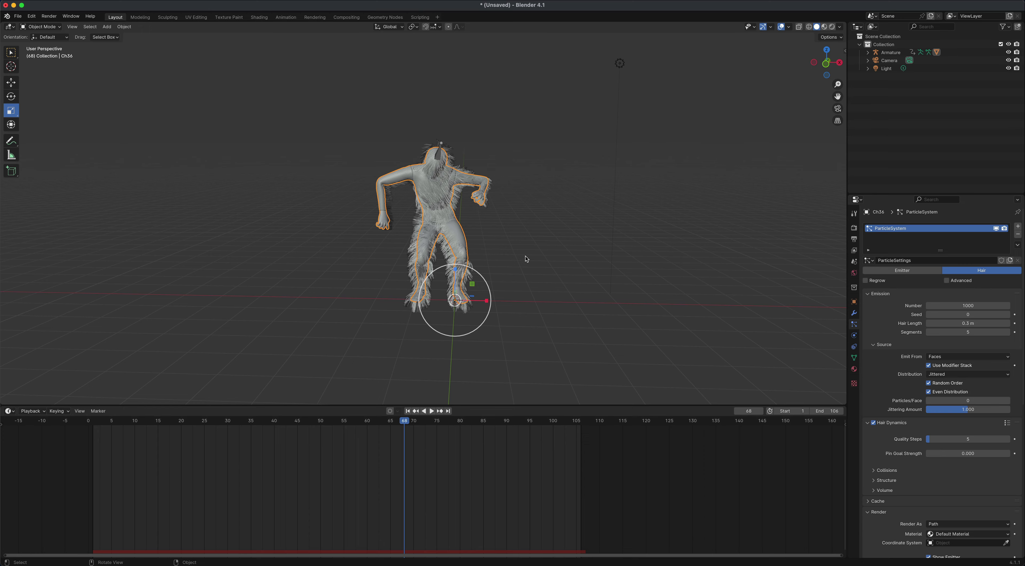
pyautogui.scroll(2, 526, 259)
pyautogui.moveTo(523, 280); pyautogui.dragTo(543, 277, button='middle')
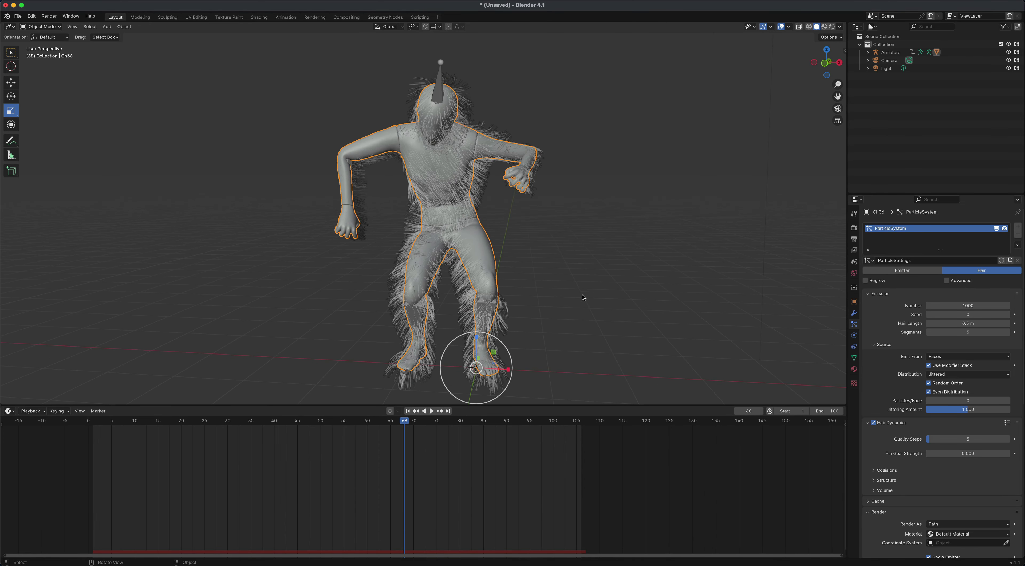
# Set the child hair's Clump value to about 0.7
pyautogui.scroll(-8, 1023, 386)
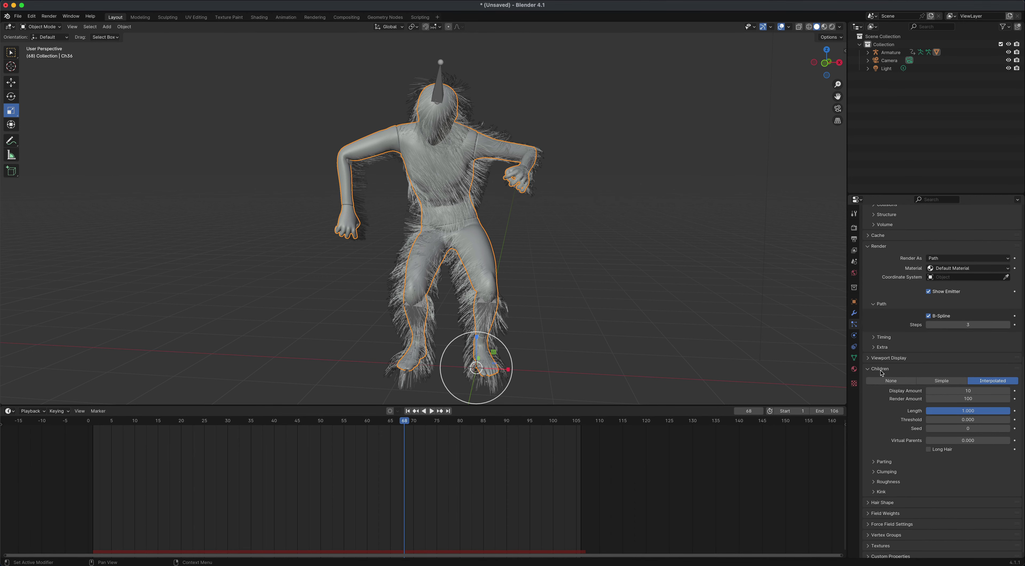
pyautogui.click(883, 472)
pyautogui.scroll(-1, 884, 474)
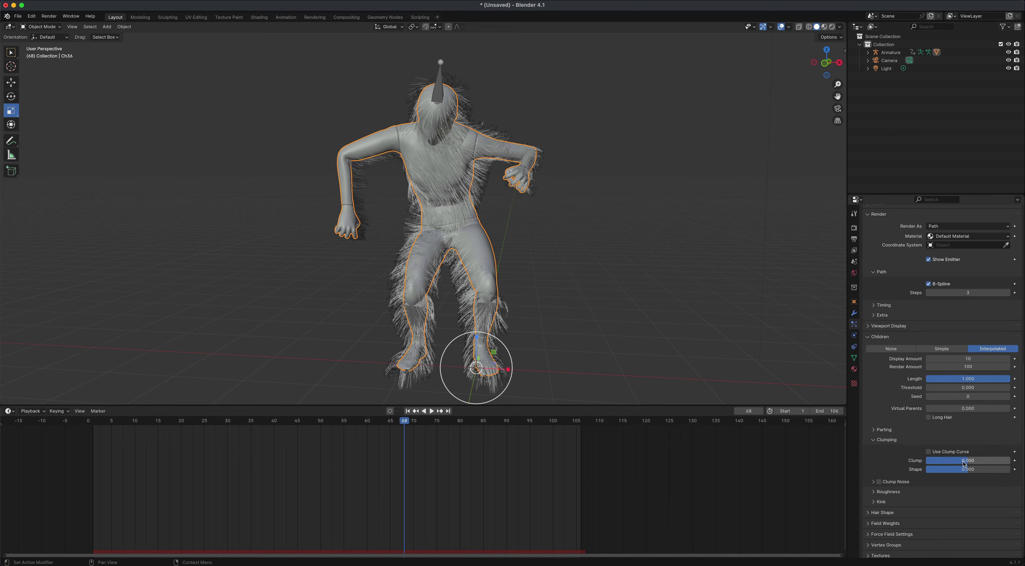
pyautogui.moveTo(967, 462); pyautogui.dragTo(1003, 462)
pyautogui.moveTo(994, 460)
pyautogui.mouseDown()
pyautogui.moveTo(949, 460)
pyautogui.moveTo(997, 460)
pyautogui.mouseUp()
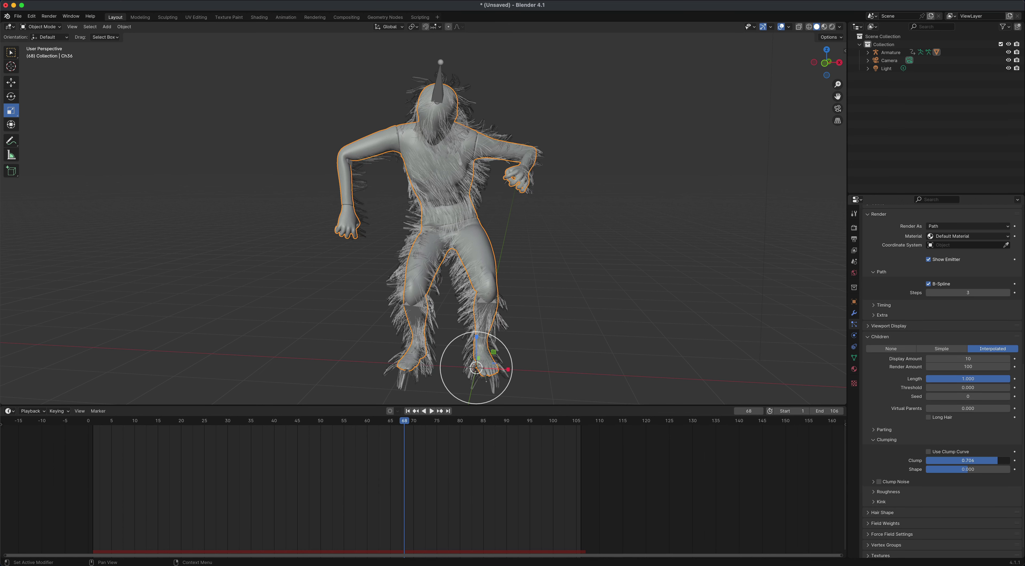
# Play the dance with clumped hair, return to frame 1, and review the hair's motion over the opening frames
pyautogui.click(431, 411)
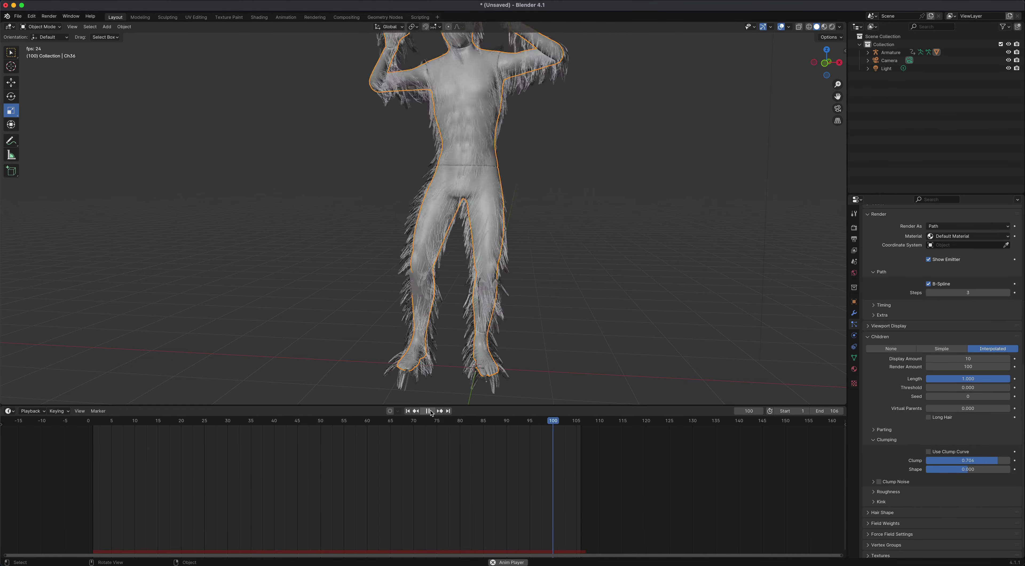
pyautogui.click(428, 410)
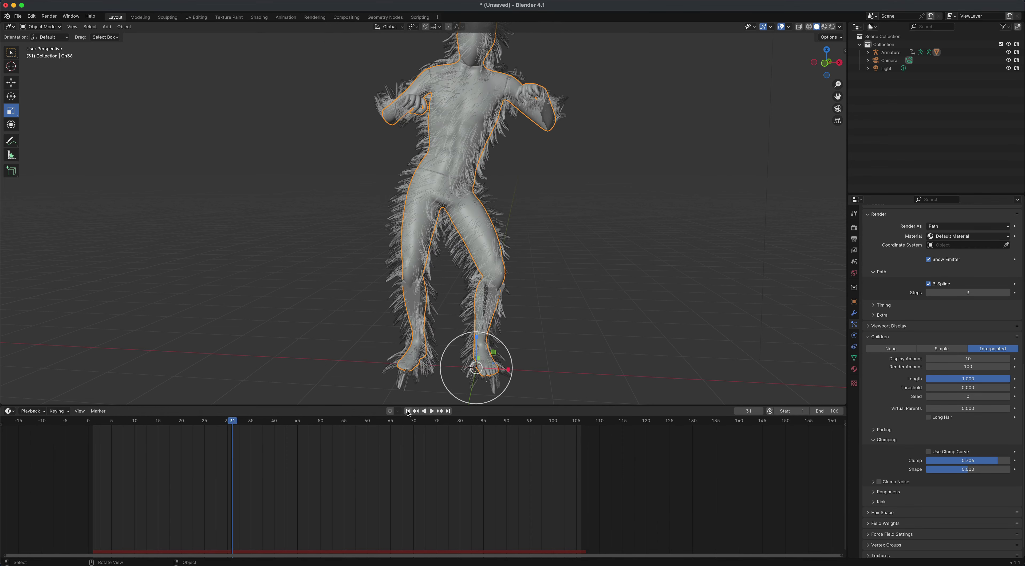
pyautogui.click(408, 411)
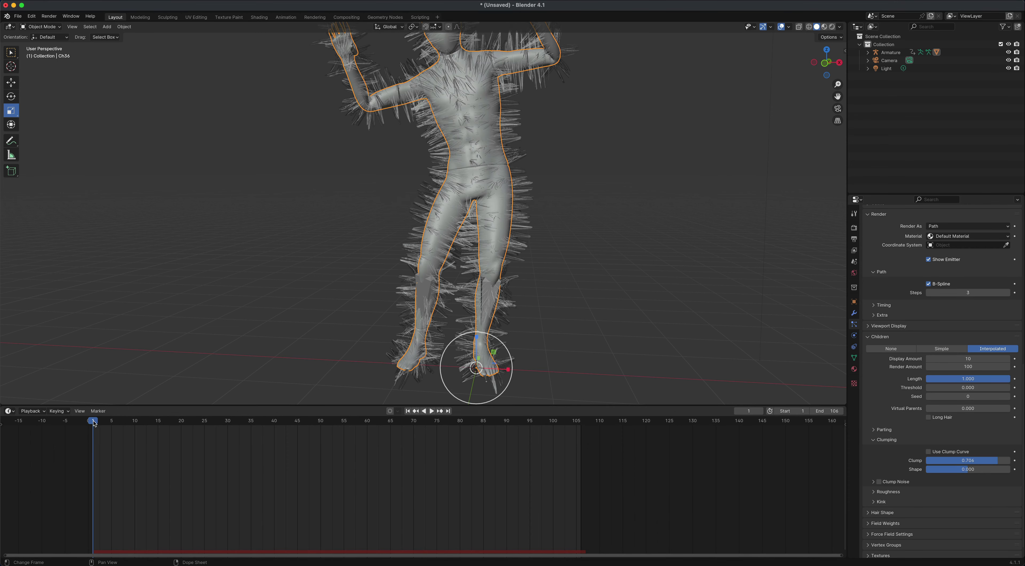
pyautogui.press('space')
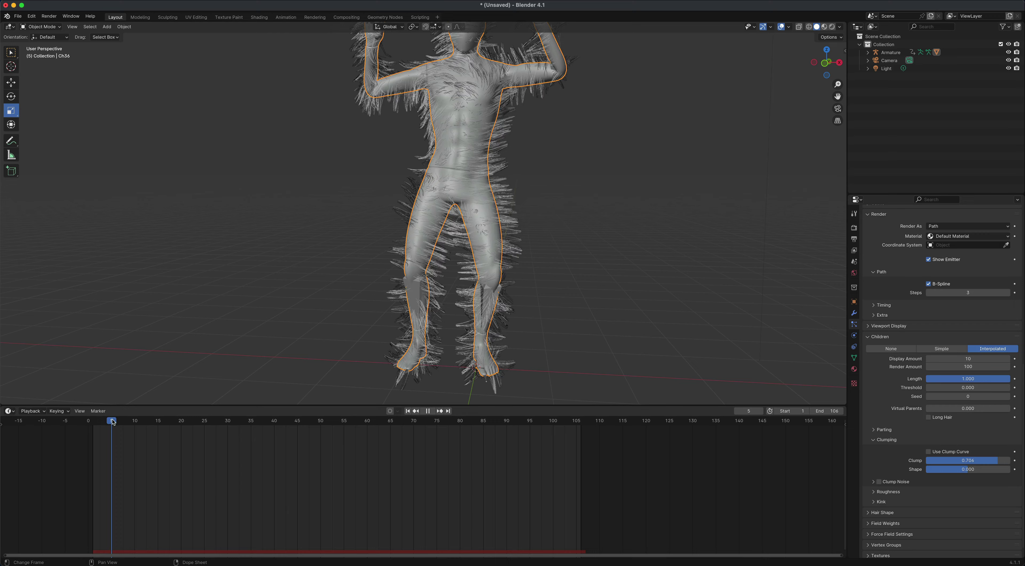
pyautogui.click(78, 420)
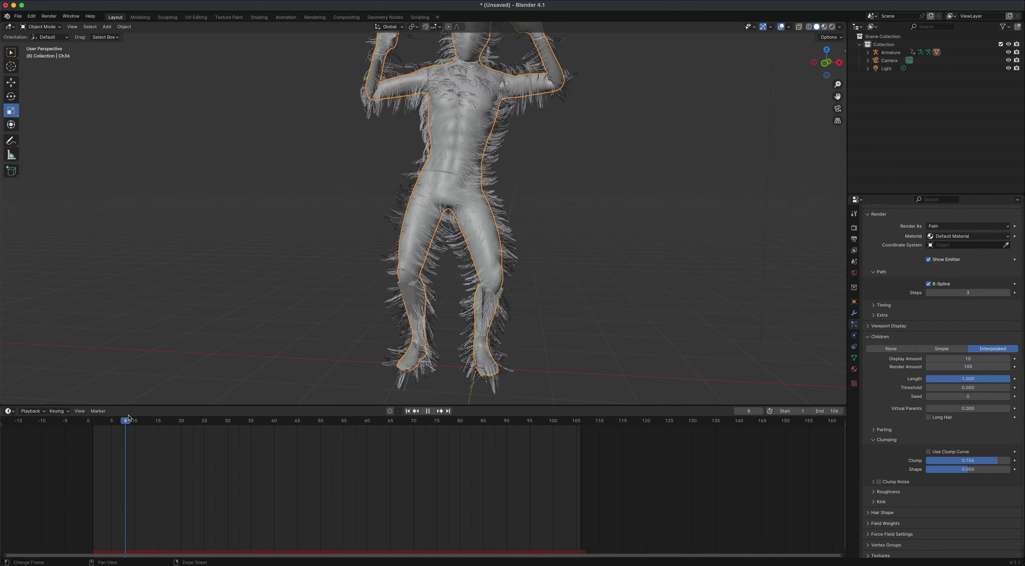
# Scrub the dance through to frame 105 to review the clumped hair's motion
pyautogui.moveTo(365, 418); pyautogui.dragTo(577, 419)
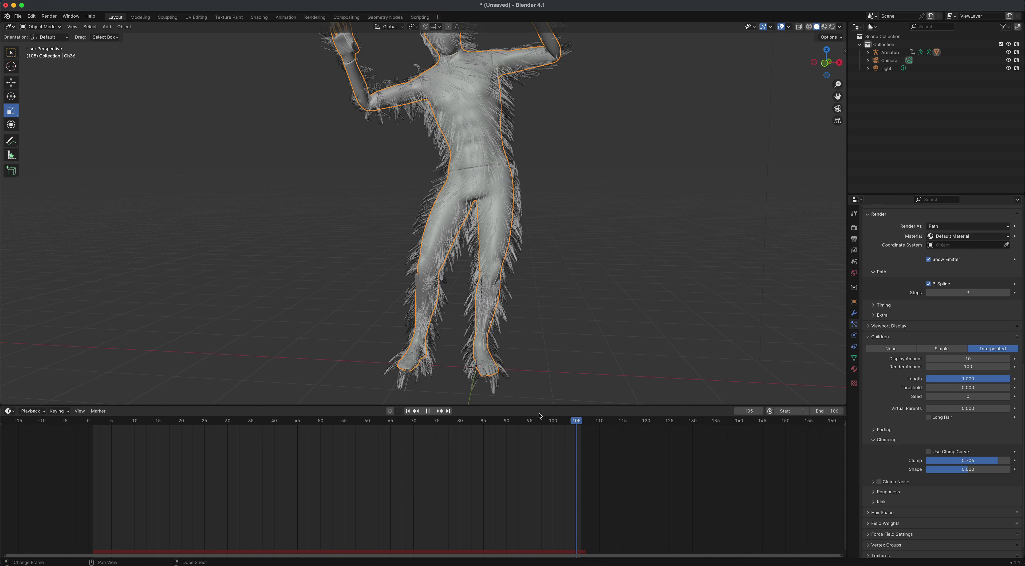
pyautogui.press('Escape')
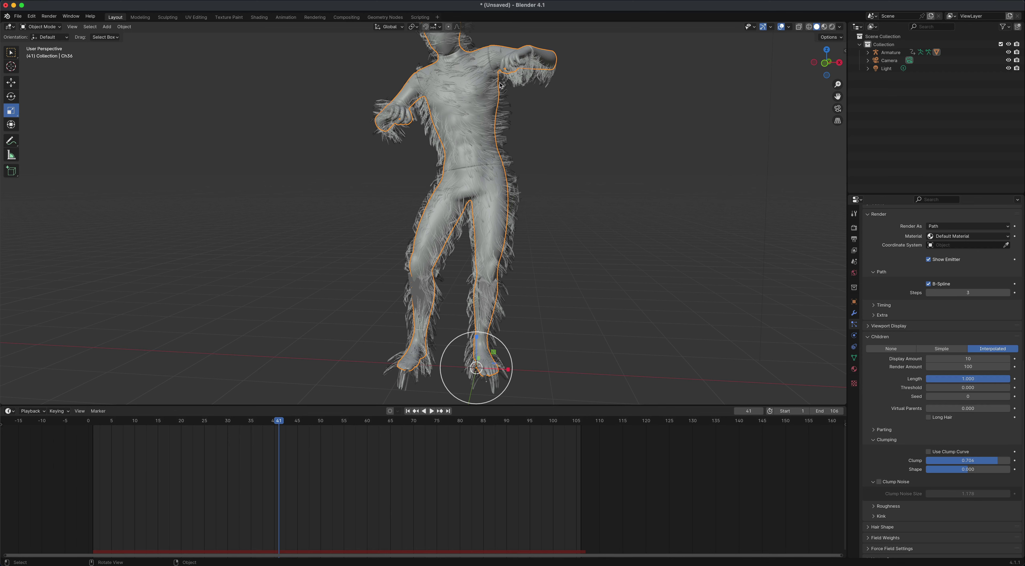
# Add Collision physics to the mannequin mesh
pyautogui.click(548, 155)
pyautogui.click(493, 104)
pyautogui.click(854, 336)
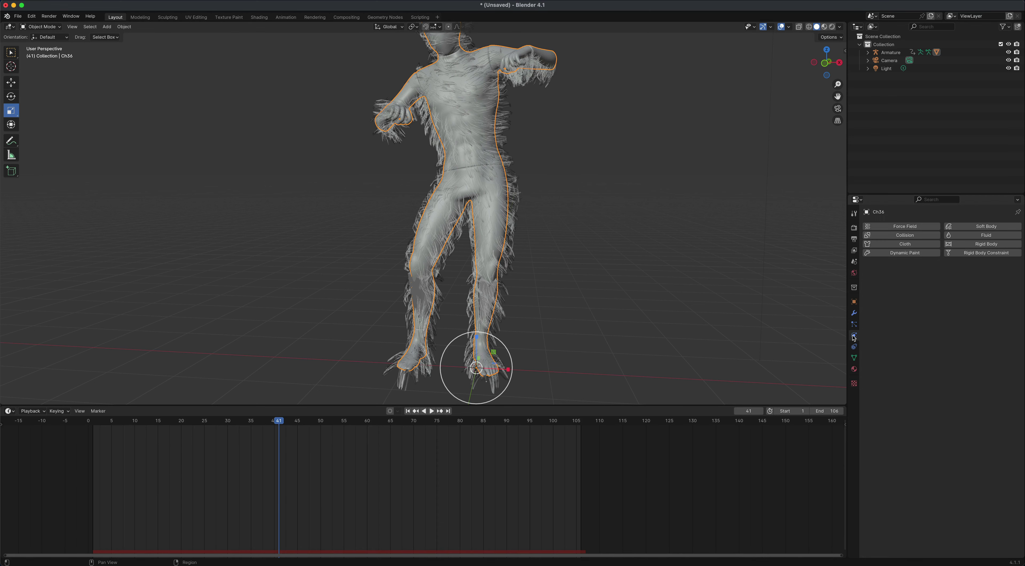
pyautogui.click(889, 238)
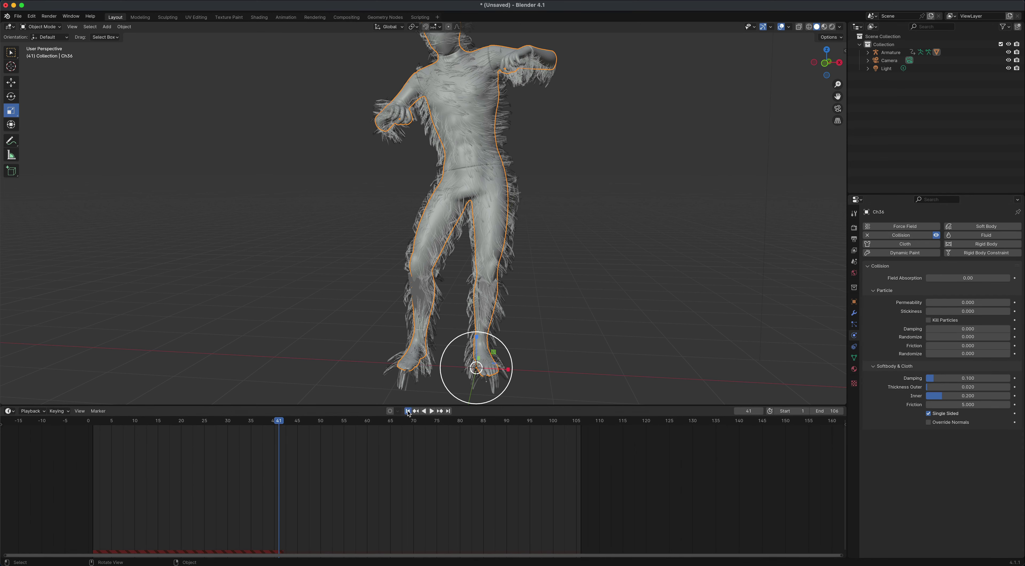
# Replay the dance from the first frame with collision, stop at frame 65, inspect the hair from several angles, and go back to the start
pyautogui.click(408, 411)
pyautogui.click(432, 411)
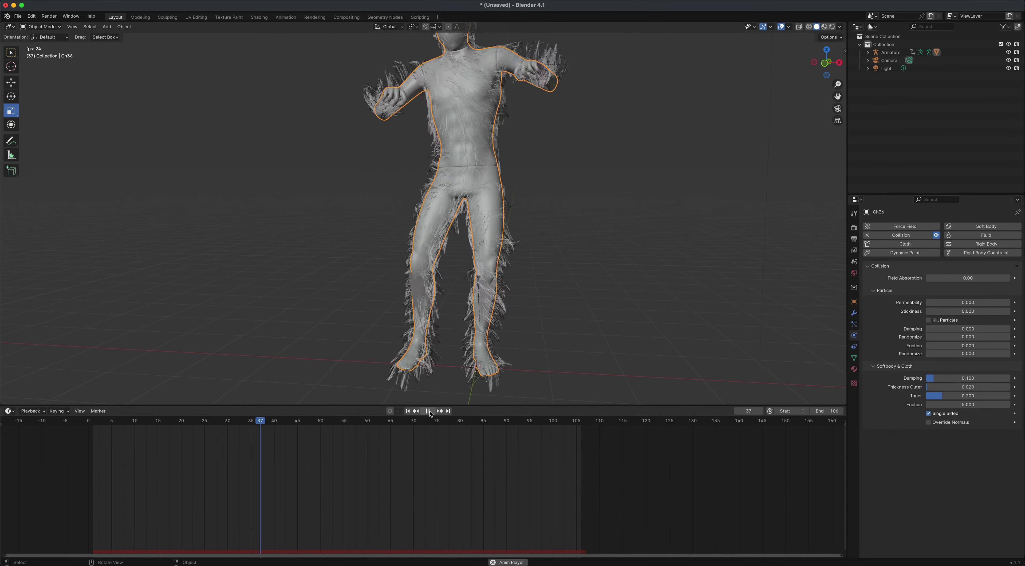
pyautogui.click(431, 412)
pyautogui.moveTo(554, 353); pyautogui.dragTo(599, 353, button='middle')
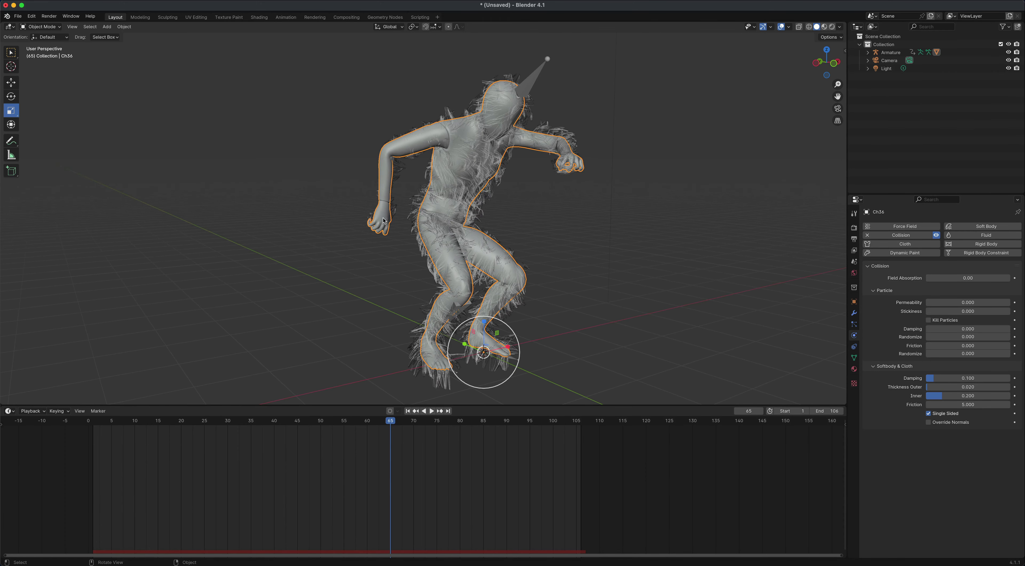
pyautogui.moveTo(599, 331); pyautogui.dragTo(561, 337, button='middle')
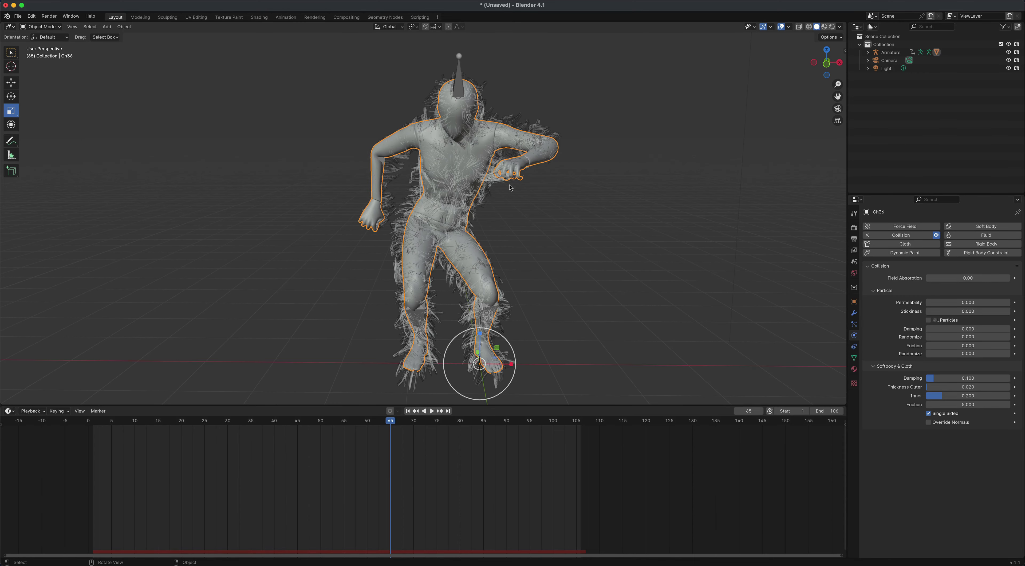
pyautogui.moveTo(611, 310); pyautogui.dragTo(596, 317, button='middle')
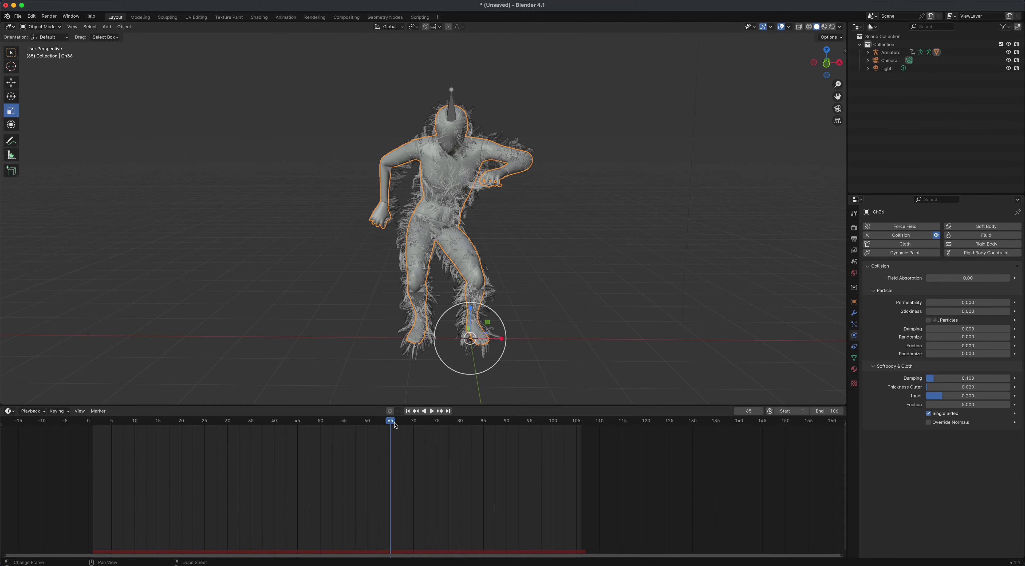
pyautogui.hotkey('shift', 'Left')
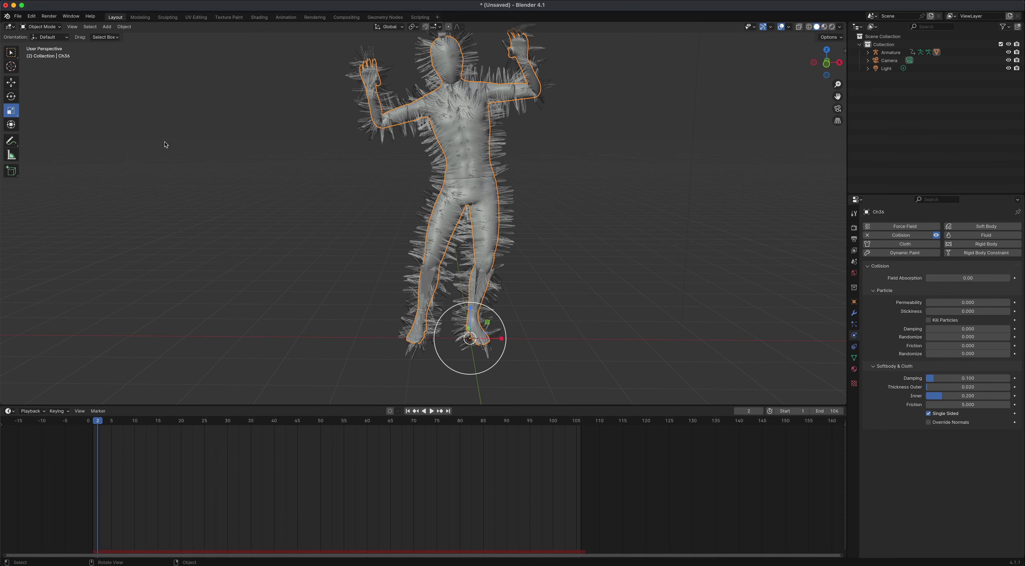
# Enter Edit Mode on the mannequin mesh and add a new vertex group
pyautogui.press('Tab')
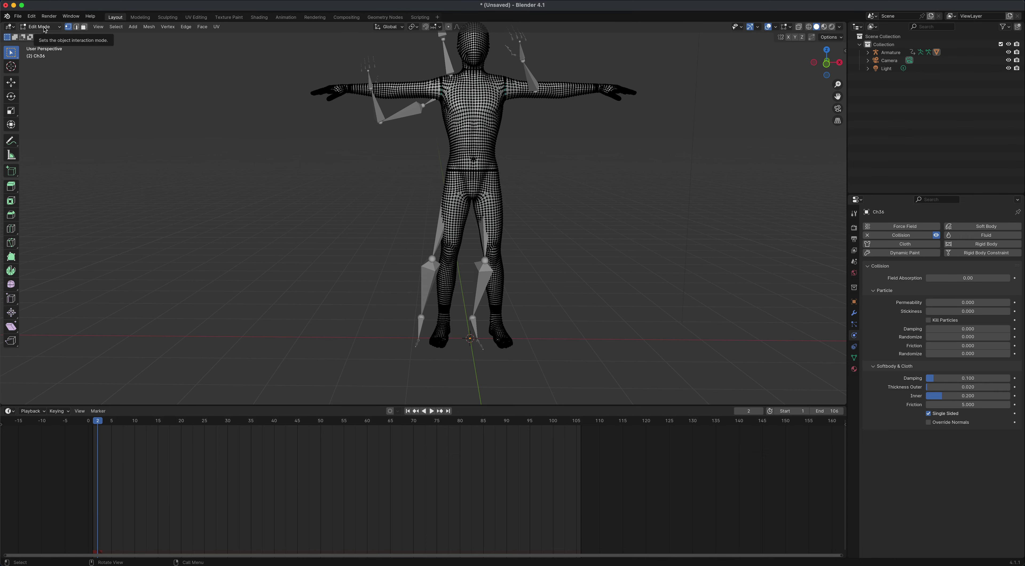
pyautogui.moveTo(579, 261)
pyautogui.keyDown('alt'); pyautogui.mouseDown(button='middle')
pyautogui.moveTo(579, 288)
pyautogui.moveTo(577, 265)
pyautogui.mouseUp(button='middle'); pyautogui.keyUp('alt')
pyautogui.keyDown('alt'); pyautogui.scroll(-1, 582, 313); pyautogui.keyUp('alt')
pyautogui.keyDown('alt'); pyautogui.moveTo(583, 313); pyautogui.dragTo(575, 226, button='middle'); pyautogui.keyUp('alt')
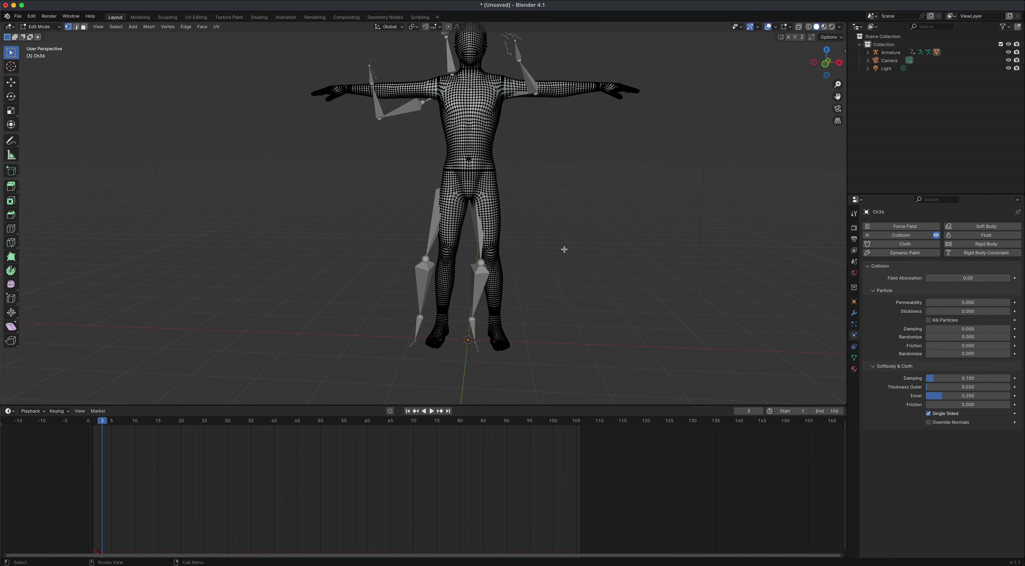
pyautogui.keyDown('shift'); pyautogui.moveTo(570, 237); pyautogui.dragTo(547, 278, button='middle'); pyautogui.keyUp('shift')
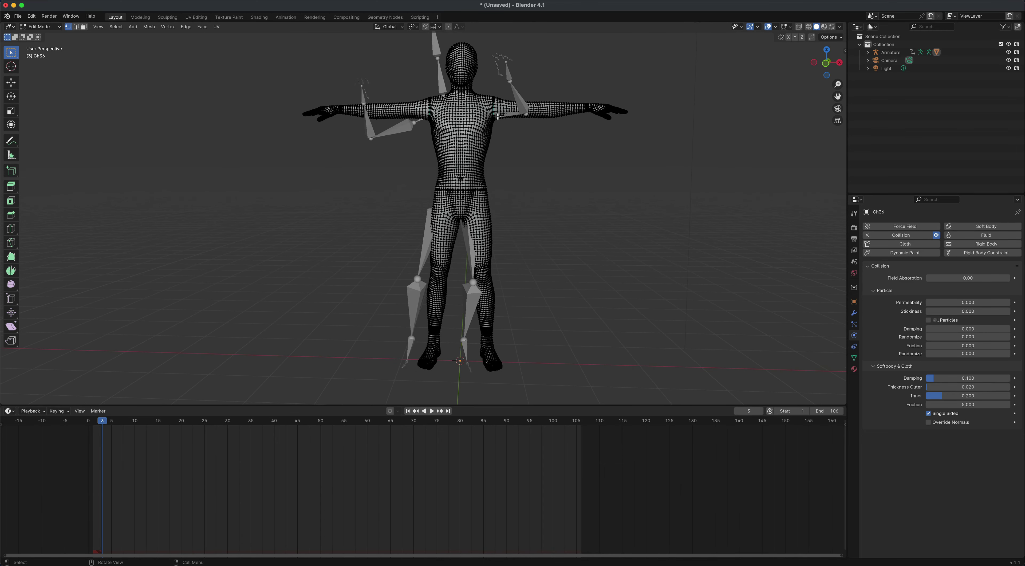
pyautogui.moveTo(545, 241)
pyautogui.mouseDown(button='middle')
pyautogui.moveTo(590, 240)
pyautogui.moveTo(548, 247)
pyautogui.mouseUp(button='middle')
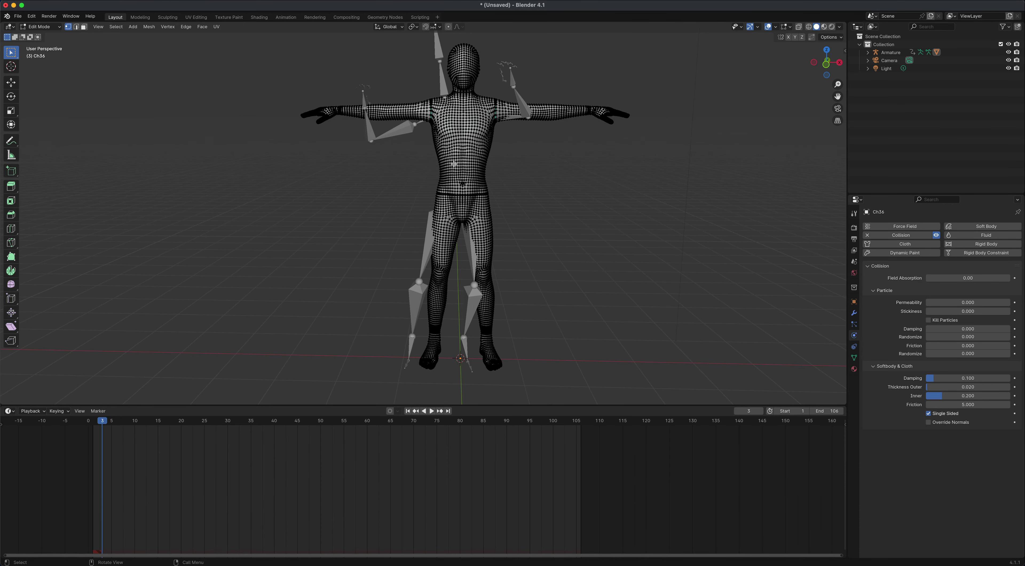
pyautogui.click(854, 359)
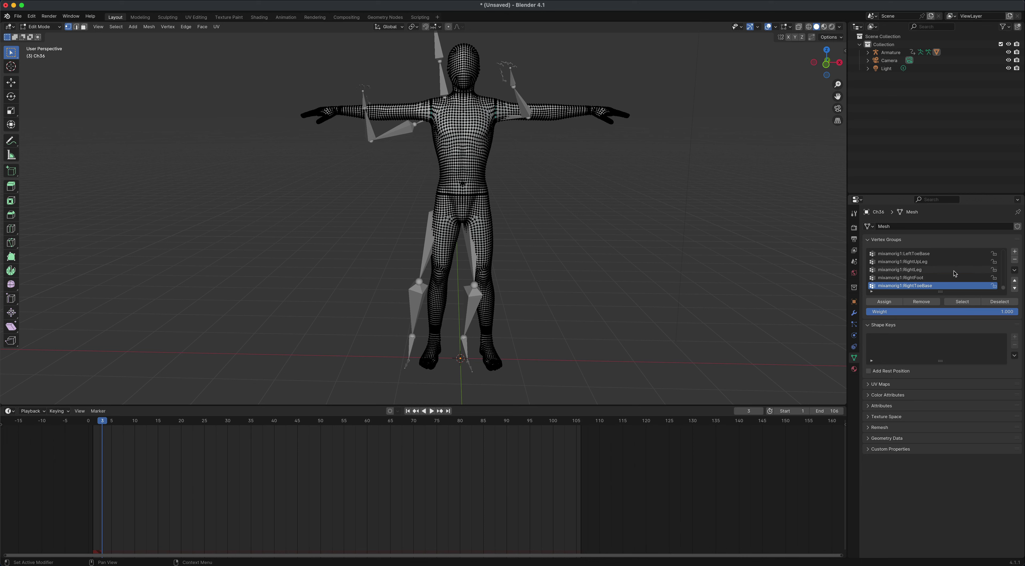
pyautogui.click(1016, 252)
# From the back view, assign the body vertices except hands and feet to the new vertex group, check the group's selection, and leave Edit Mode
pyautogui.click(839, 64)
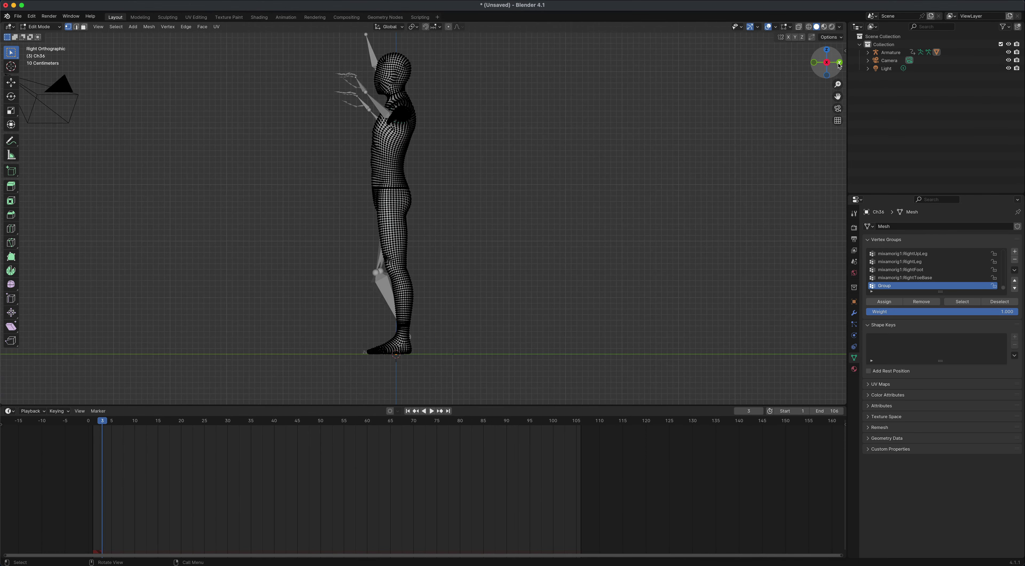
pyautogui.click(839, 63)
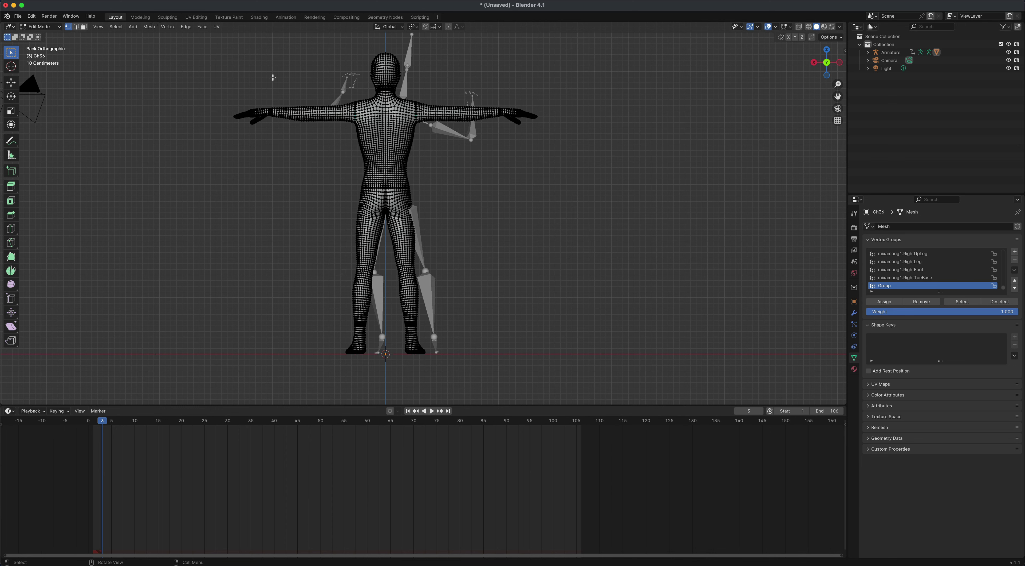
pyautogui.moveTo(270, 38); pyautogui.dragTo(499, 335)
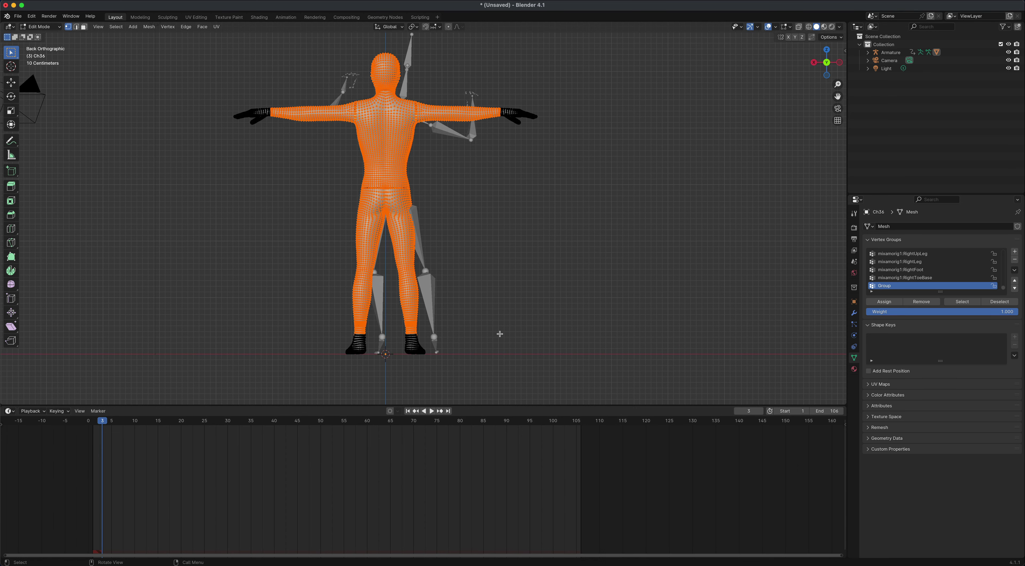
pyautogui.click(872, 303)
pyautogui.hotkey('alt', 'a')
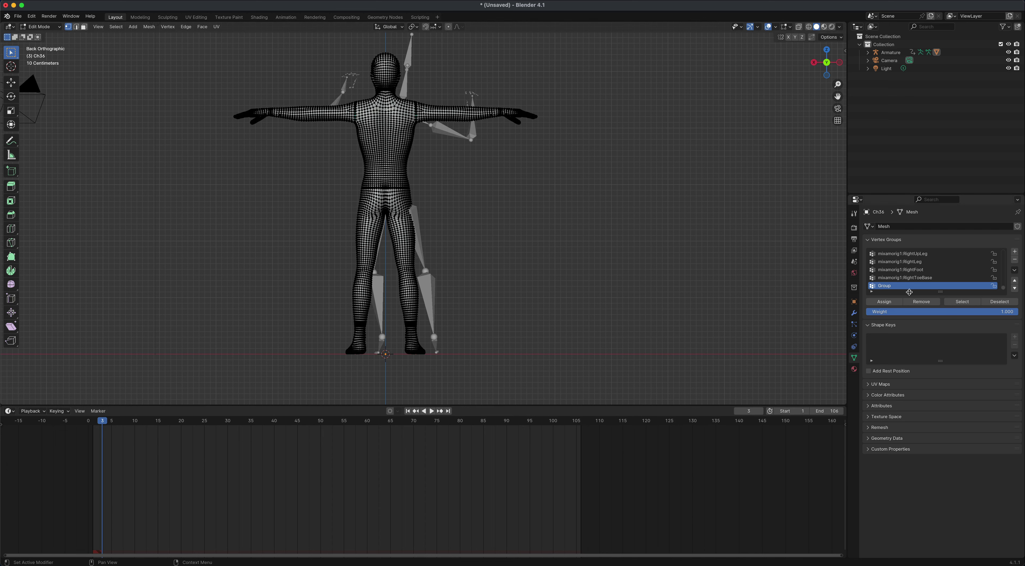
pyautogui.click(963, 302)
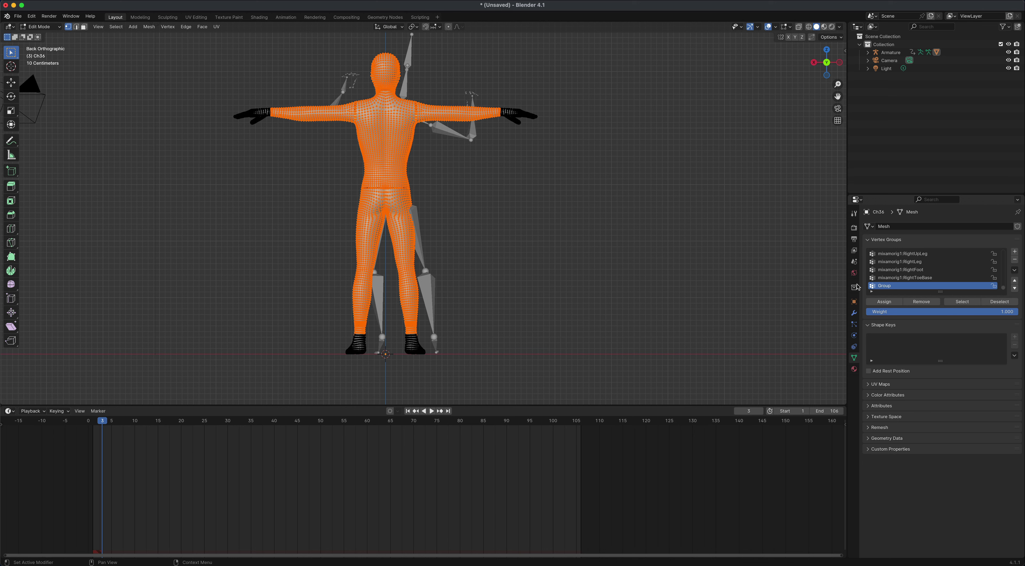
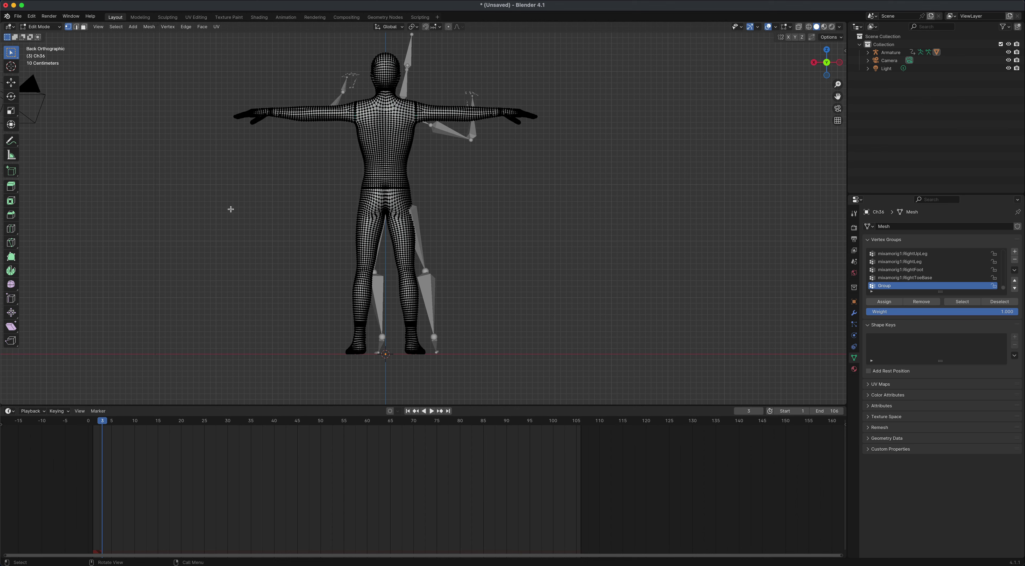
pyautogui.press('Tab')
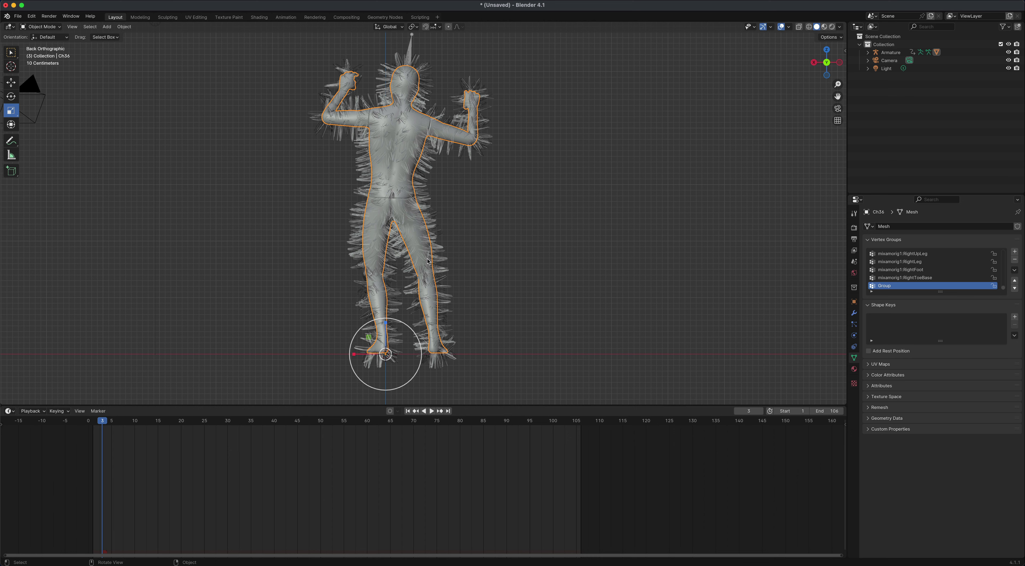
# Set the hair particle system's Density vertex group to Group
pyautogui.click(854, 325)
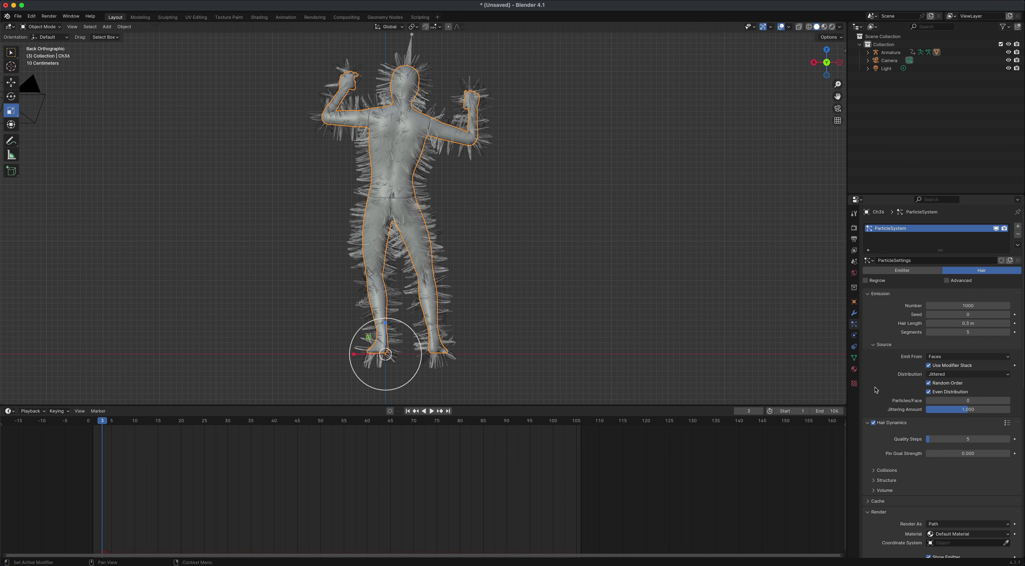
pyautogui.scroll(-15, 875, 396)
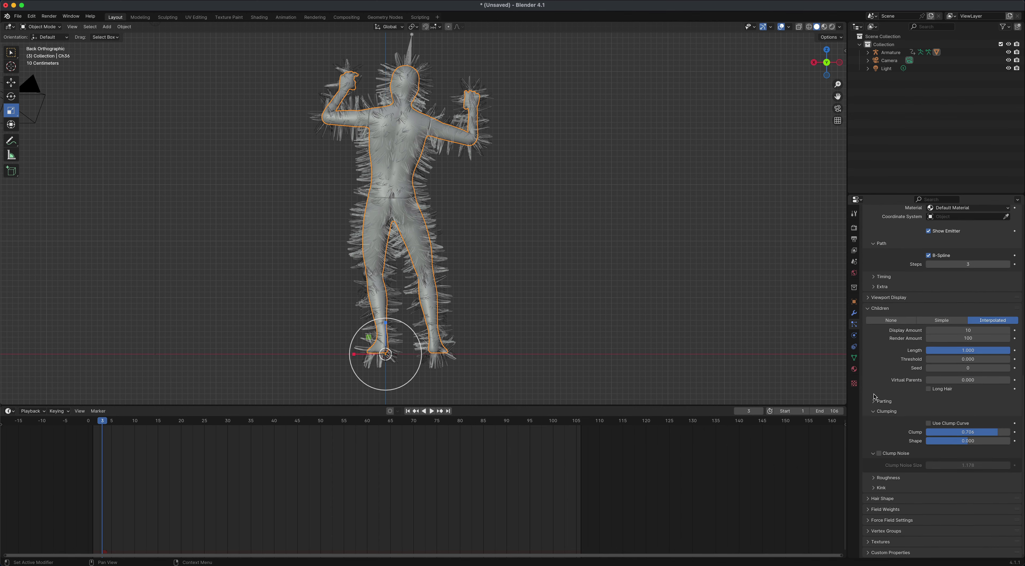
pyautogui.click(880, 532)
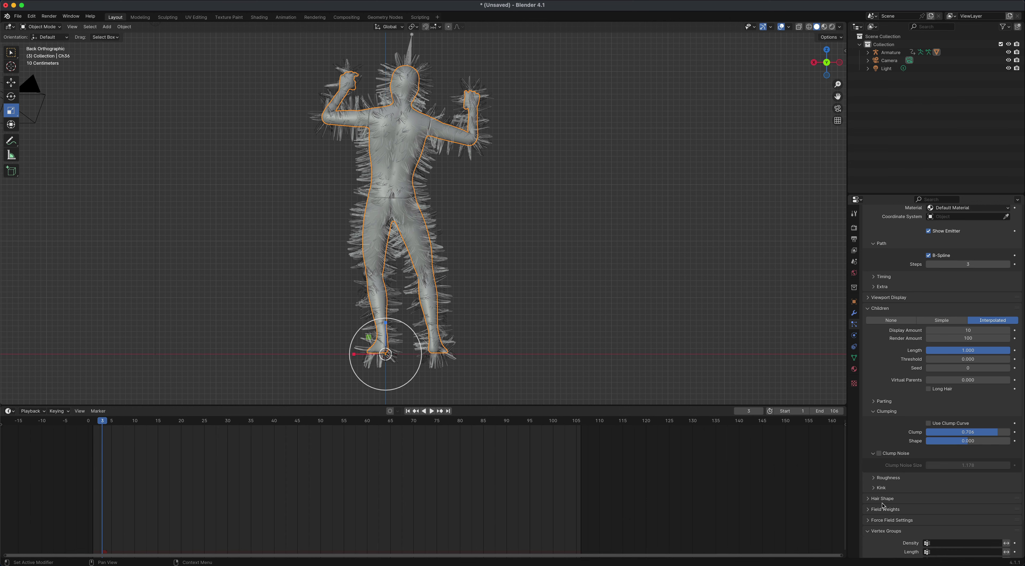
pyautogui.scroll(-4, 883, 505)
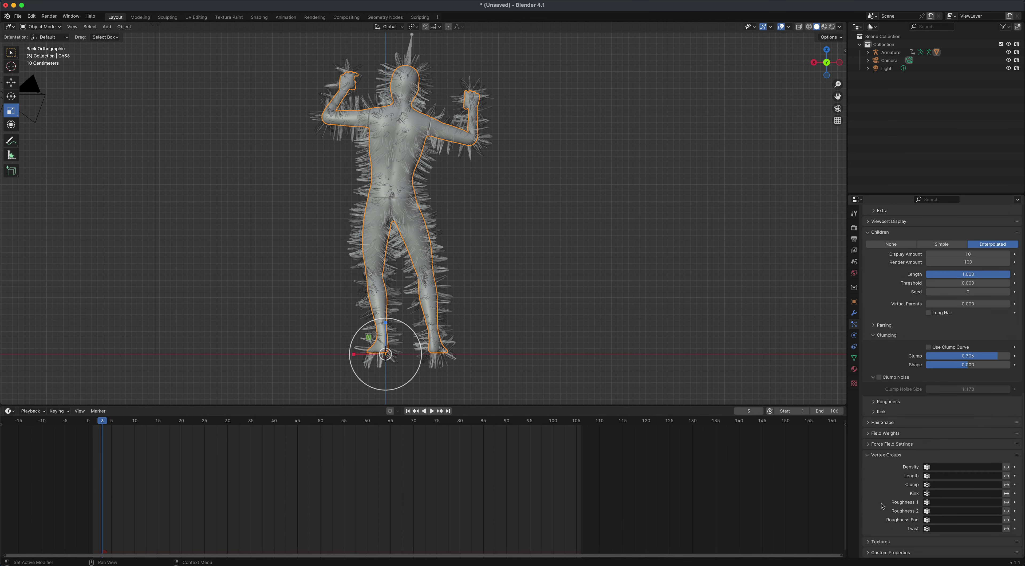
pyautogui.click(938, 467)
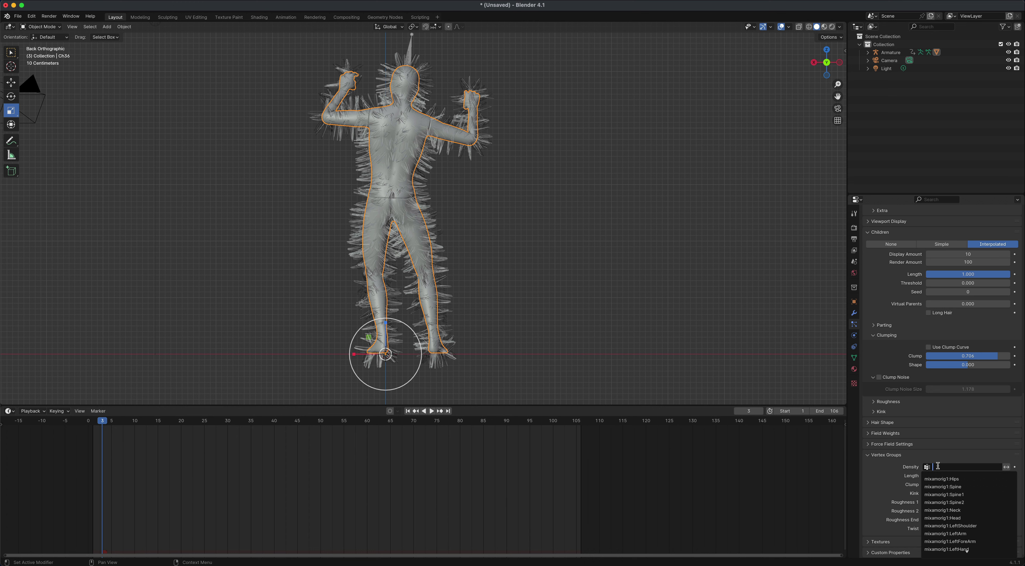
pyautogui.write('gr')
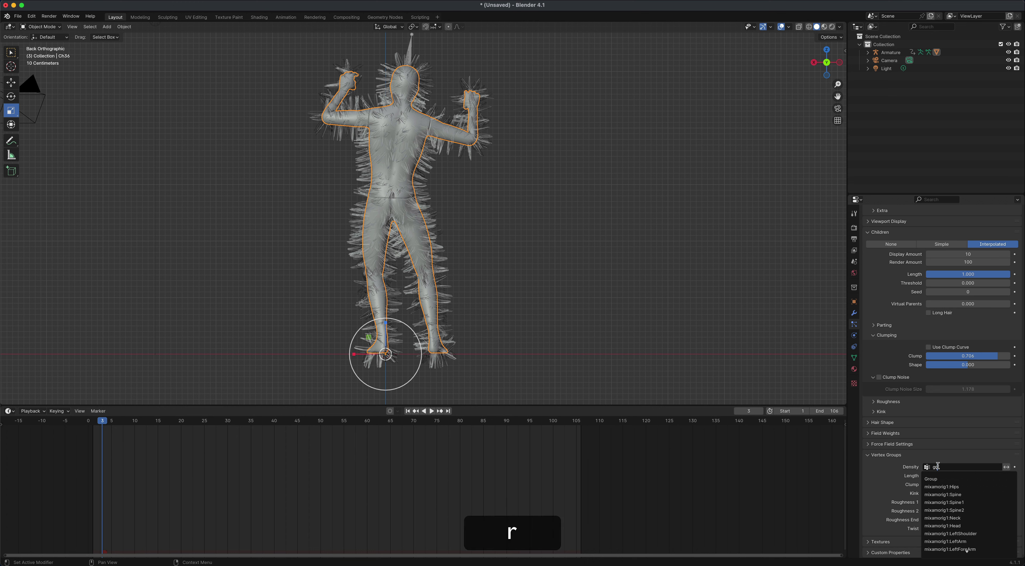
pyautogui.click(944, 479)
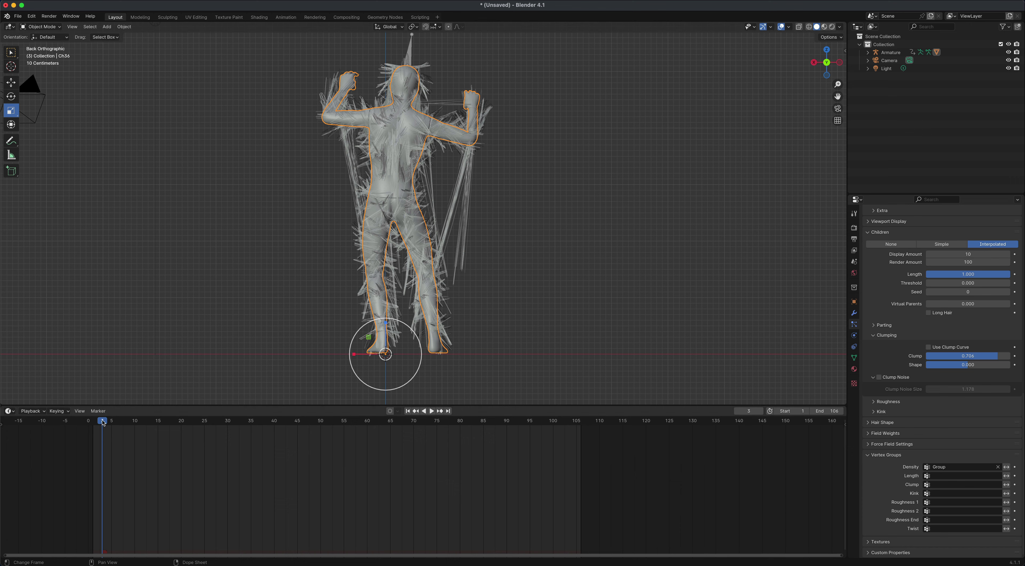
# Play the dance with the restricted hair, inspect the mannequin from the front, and scrub back to frame 48
pyautogui.press('space')
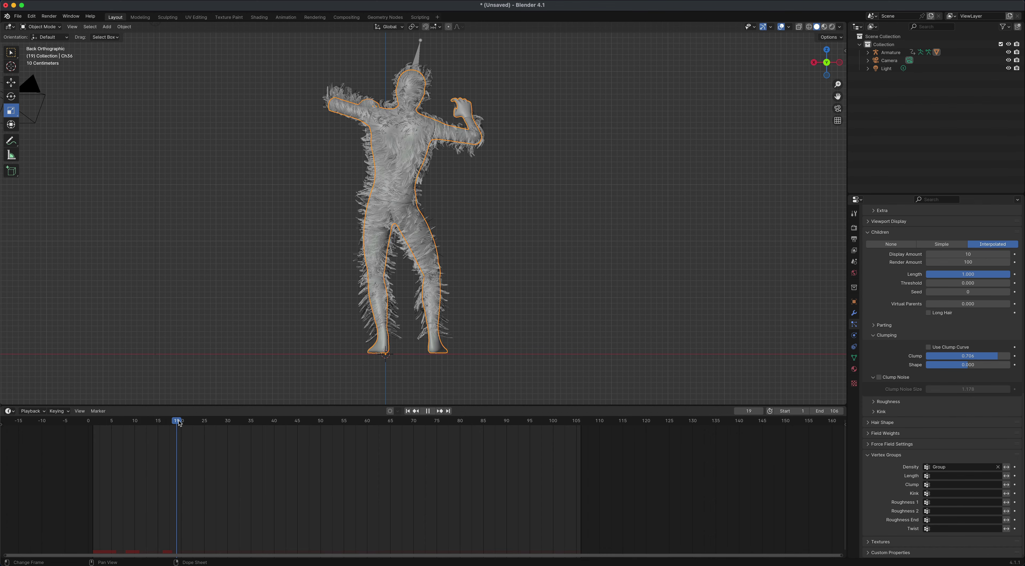
pyautogui.press('space')
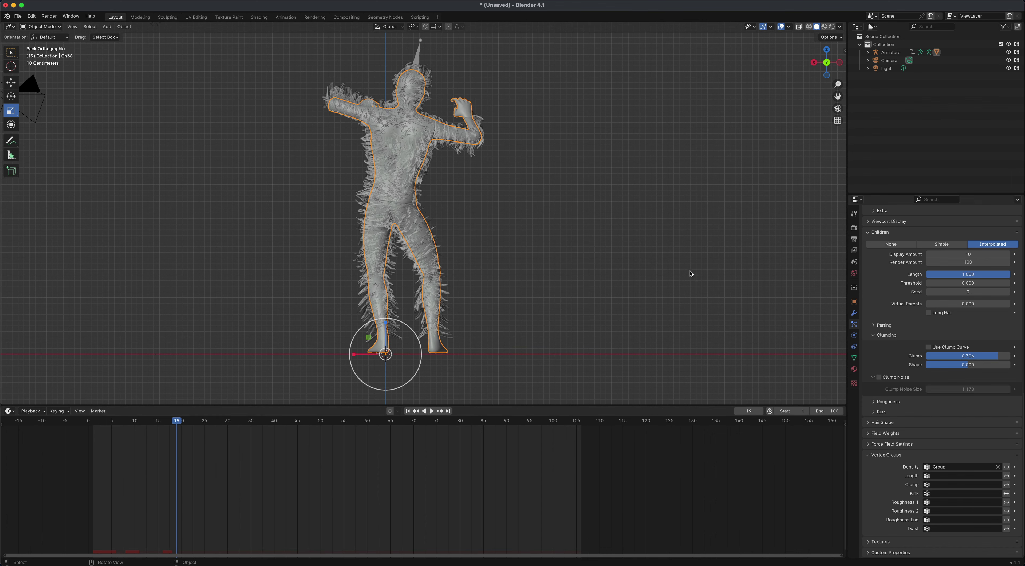
pyautogui.moveTo(718, 234); pyautogui.dragTo(542, 246, button='middle')
pyautogui.scroll(5, 569, 248)
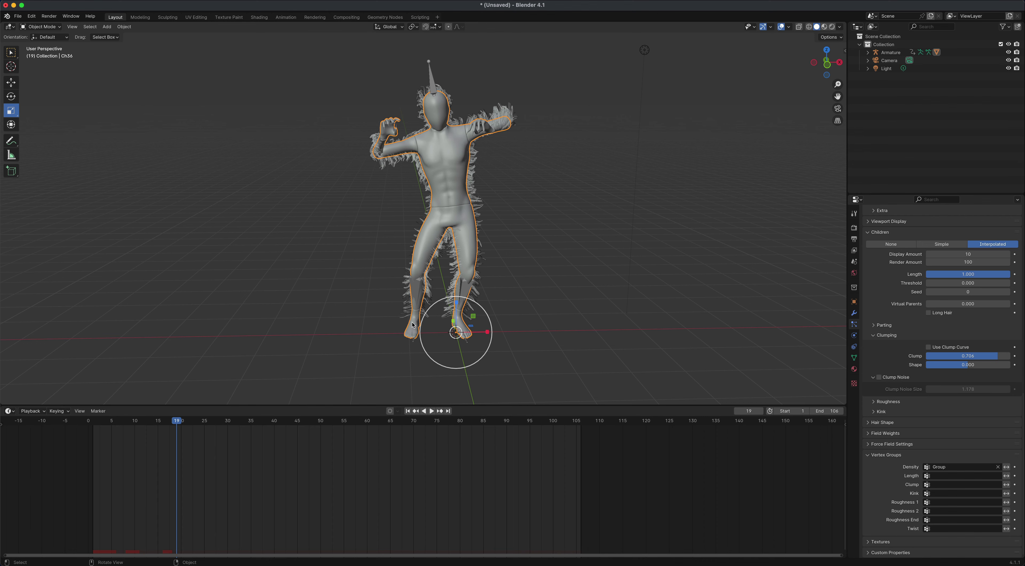
pyautogui.hscroll(-5, 414, 327)
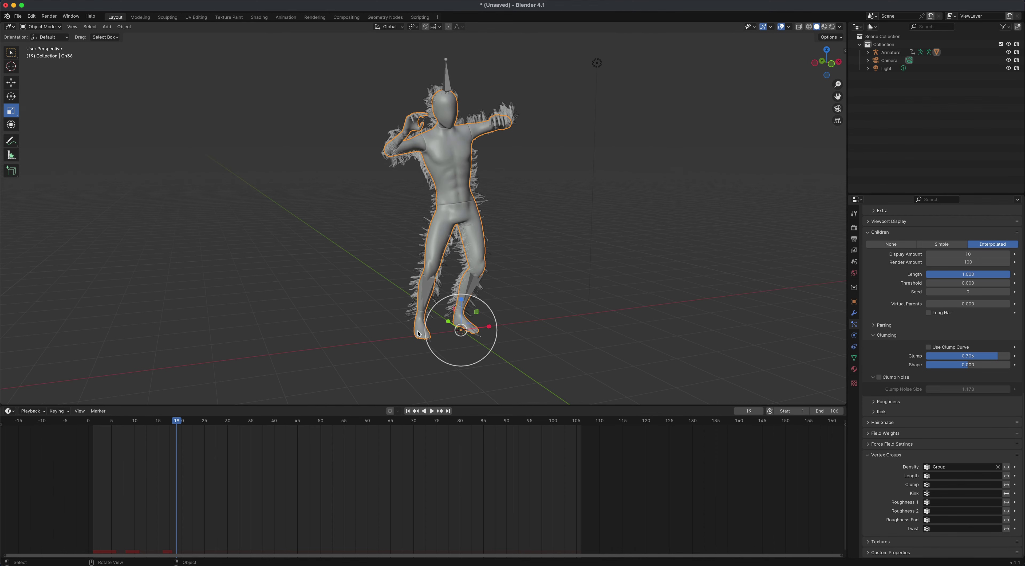
pyautogui.hscroll(-5, 541, 238)
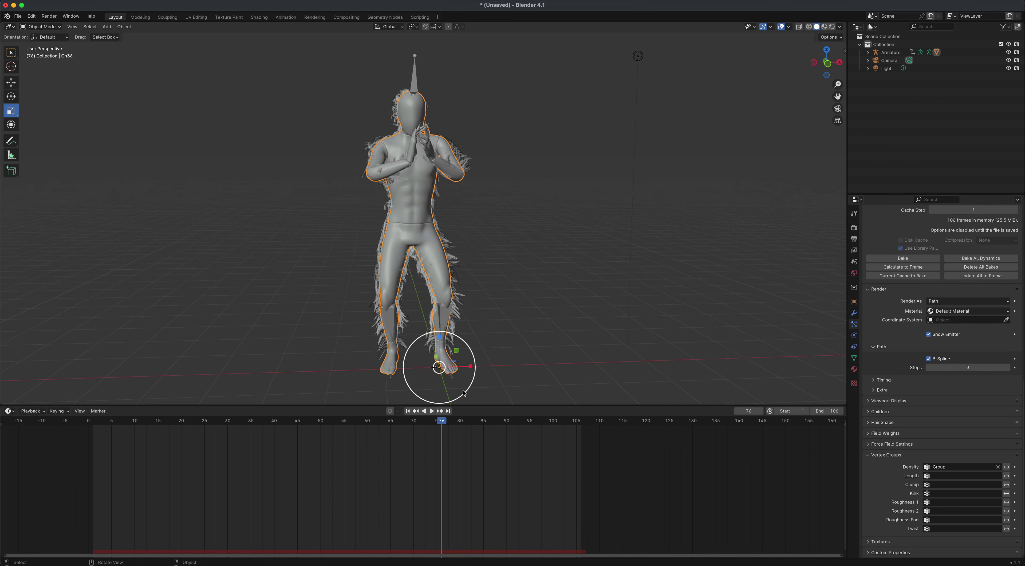
pyautogui.moveTo(445, 423); pyautogui.dragTo(311, 410)
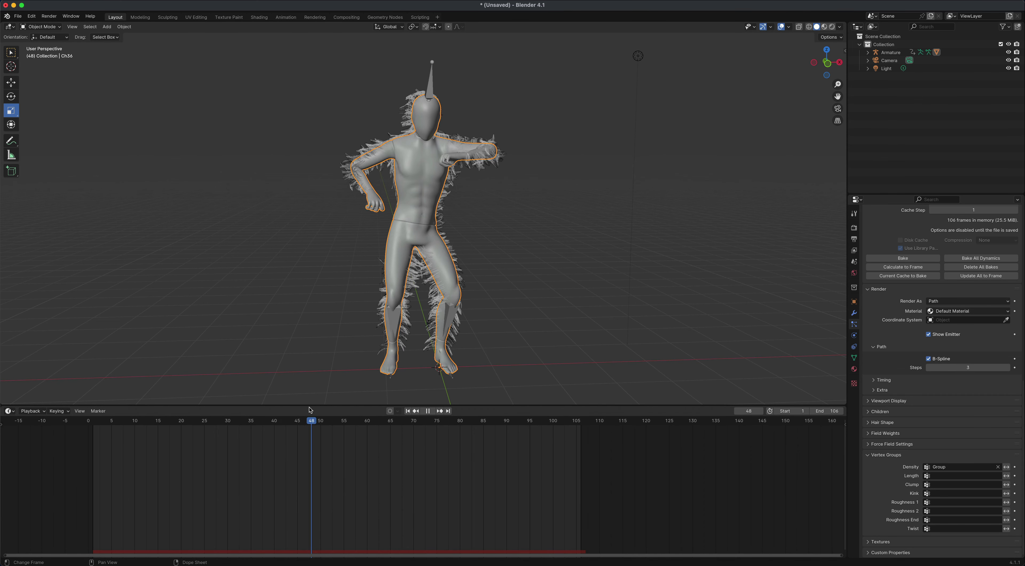
pyautogui.click(409, 187)
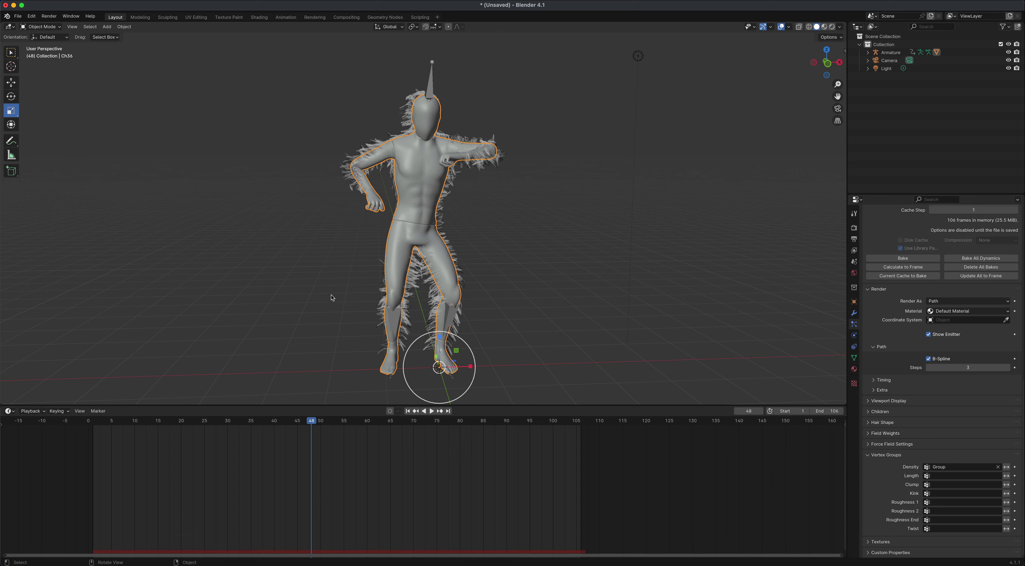
# Examine the mannequin's hair coverage from the front and side, and open the mesh's vertex groups
pyautogui.moveTo(300, 316); pyautogui.dragTo(396, 317, button='middle')
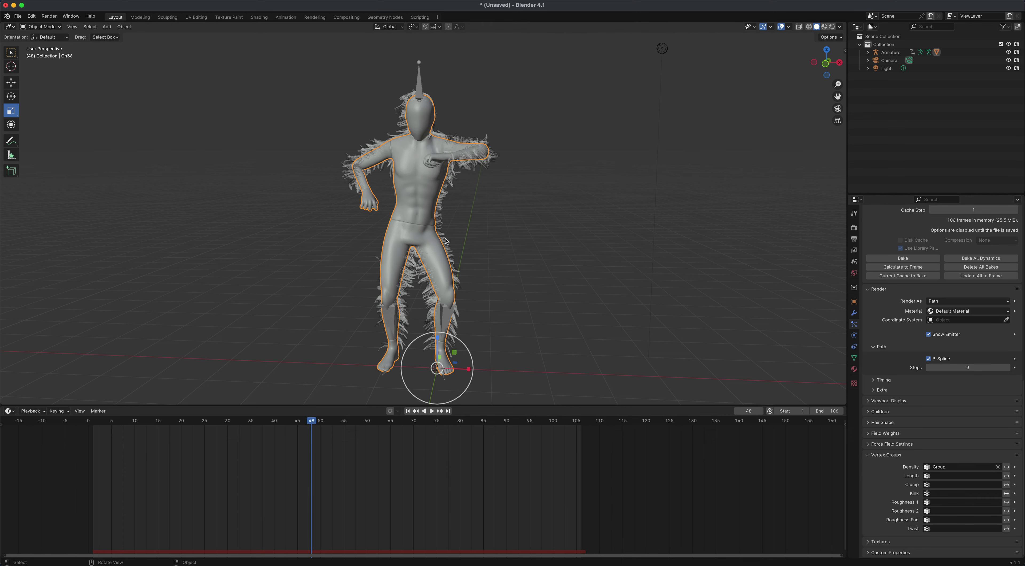
pyautogui.moveTo(496, 259); pyautogui.dragTo(435, 206, button='middle')
pyautogui.moveTo(456, 242)
pyautogui.mouseDown(button='middle')
pyautogui.moveTo(517, 247)
pyautogui.moveTo(504, 257)
pyautogui.moveTo(467, 242)
pyautogui.moveTo(542, 259)
pyautogui.moveTo(632, 258)
pyautogui.moveTo(399, 249)
pyautogui.moveTo(451, 237)
pyautogui.mouseUp(button='middle')
pyautogui.scroll(-1, 530, 259)
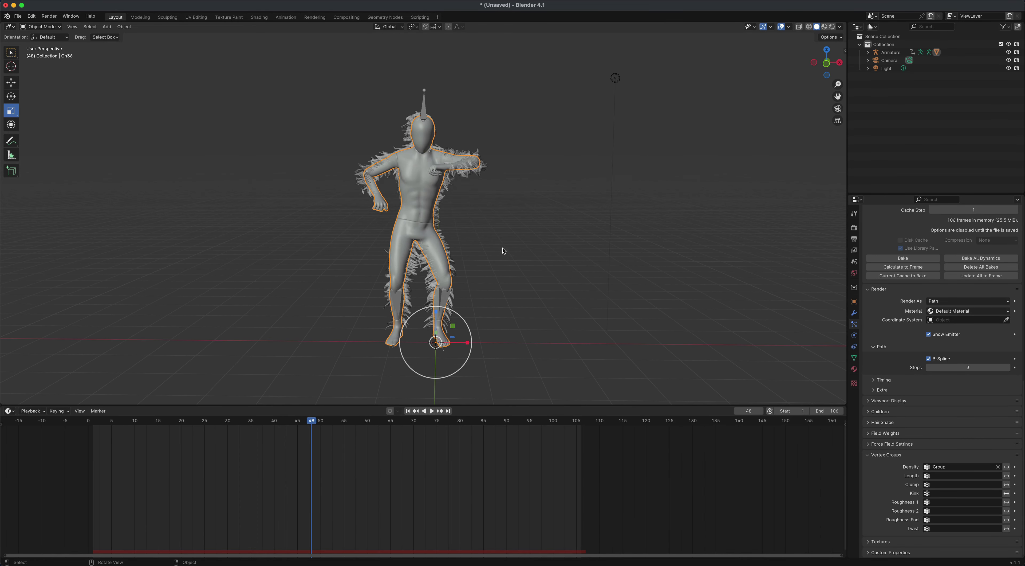
pyautogui.moveTo(457, 233); pyautogui.dragTo(517, 240, button='middle')
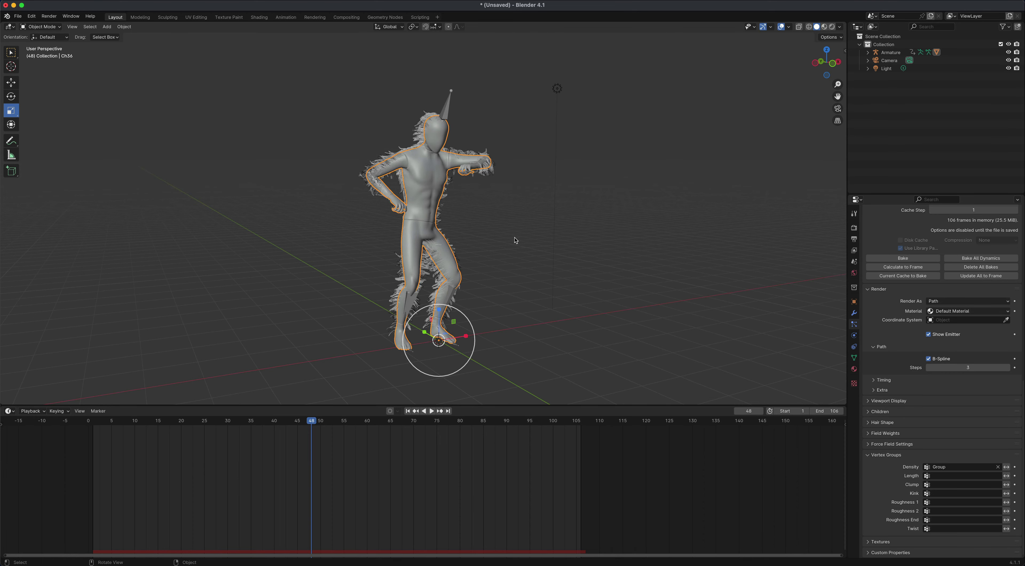
pyautogui.click(854, 358)
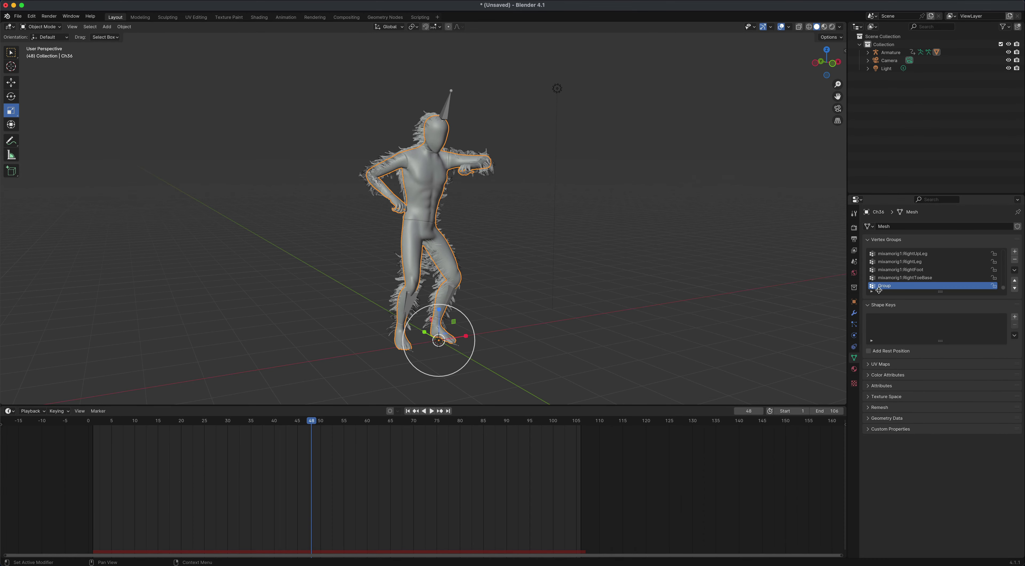
pyautogui.moveTo(475, 270); pyautogui.dragTo(486, 272, button='middle')
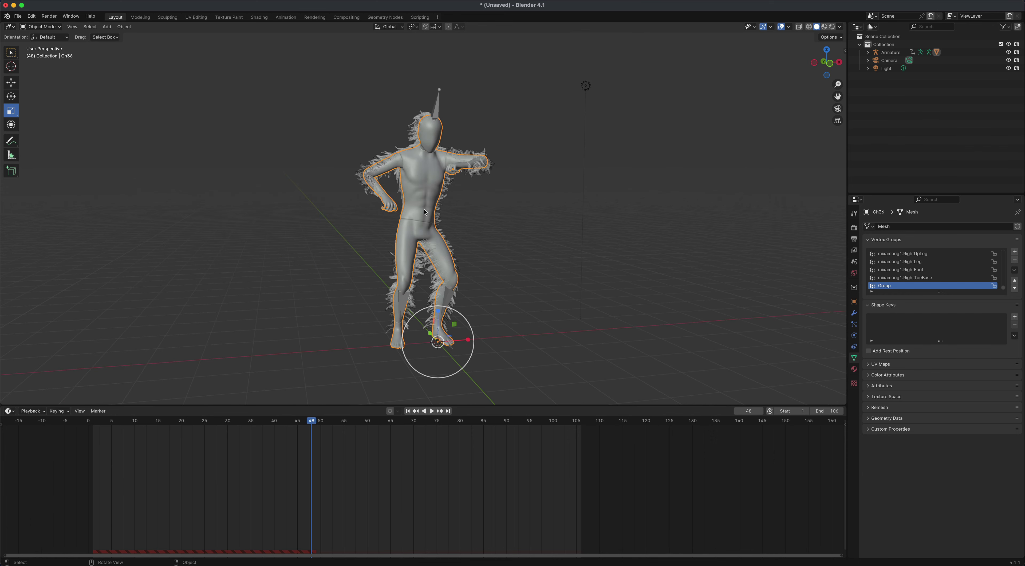
# Enter Edit Mode, select the vertices assigned to Group, and check their coverage on the mannequin's front and back
pyautogui.press('Tab')
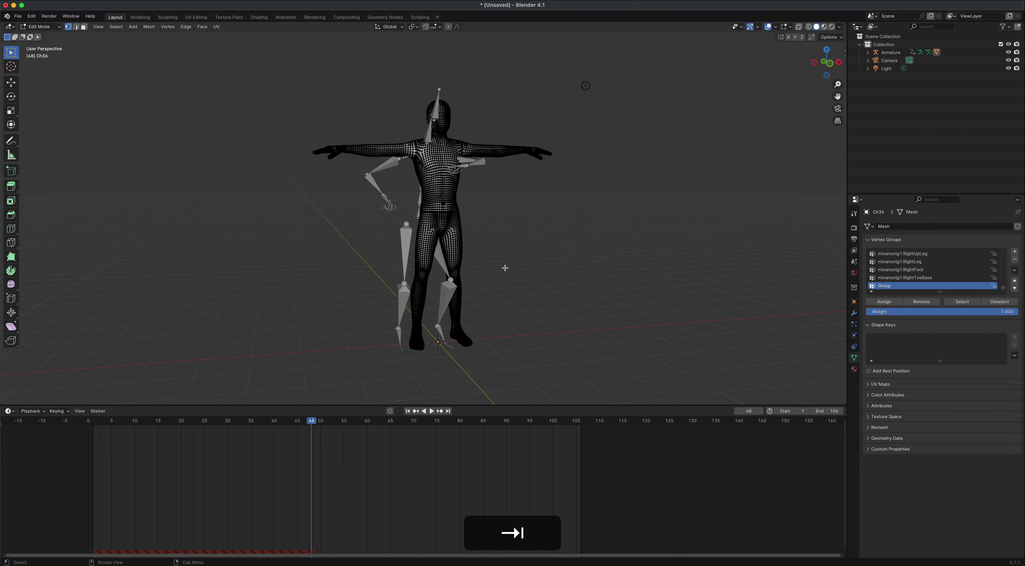
pyautogui.moveTo(522, 253); pyautogui.dragTo(509, 256, button='middle')
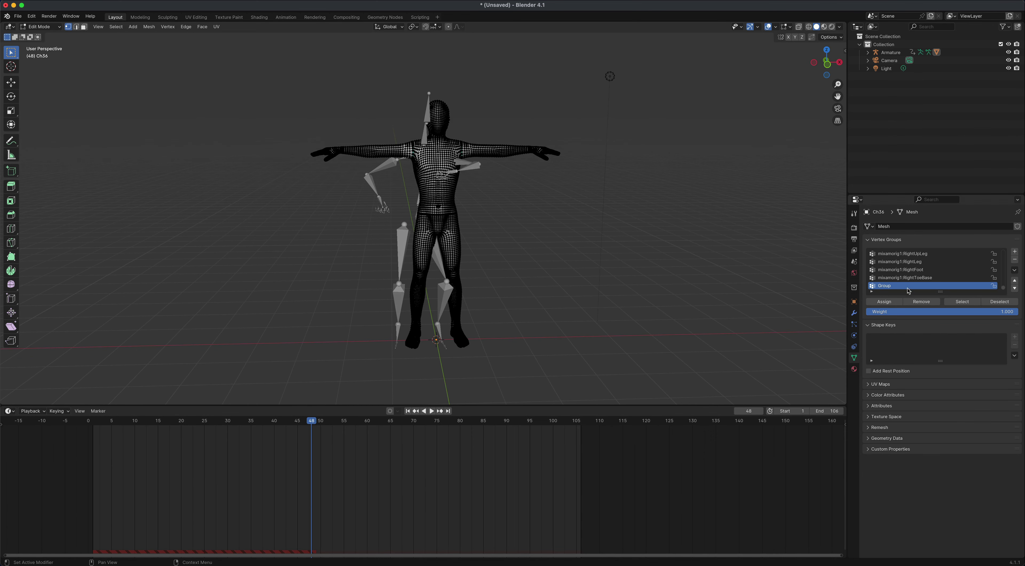
pyautogui.click(963, 301)
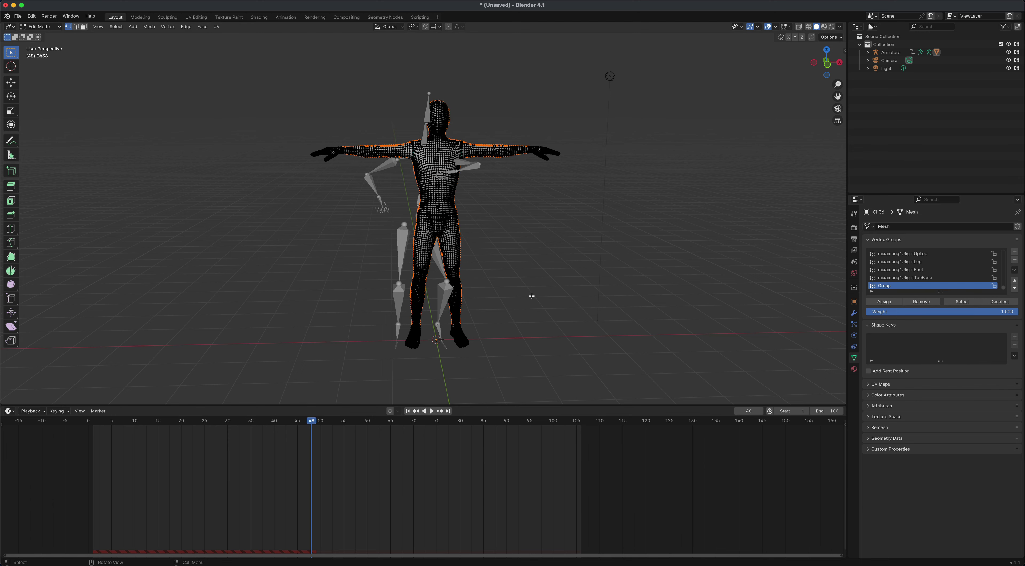
pyautogui.moveTo(528, 295); pyautogui.dragTo(691, 290, button='middle')
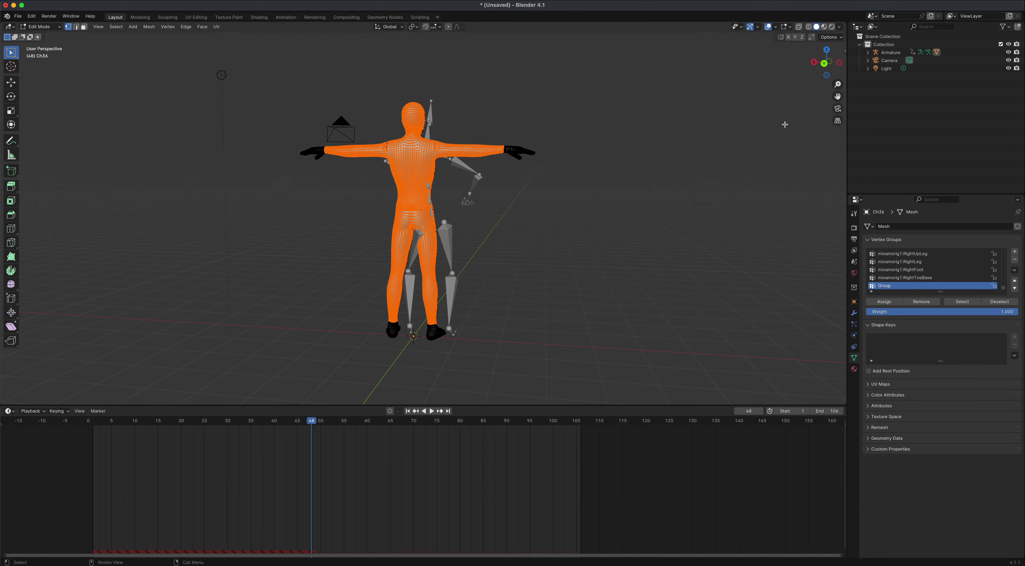
pyautogui.moveTo(634, 265); pyautogui.dragTo(650, 261, button='middle')
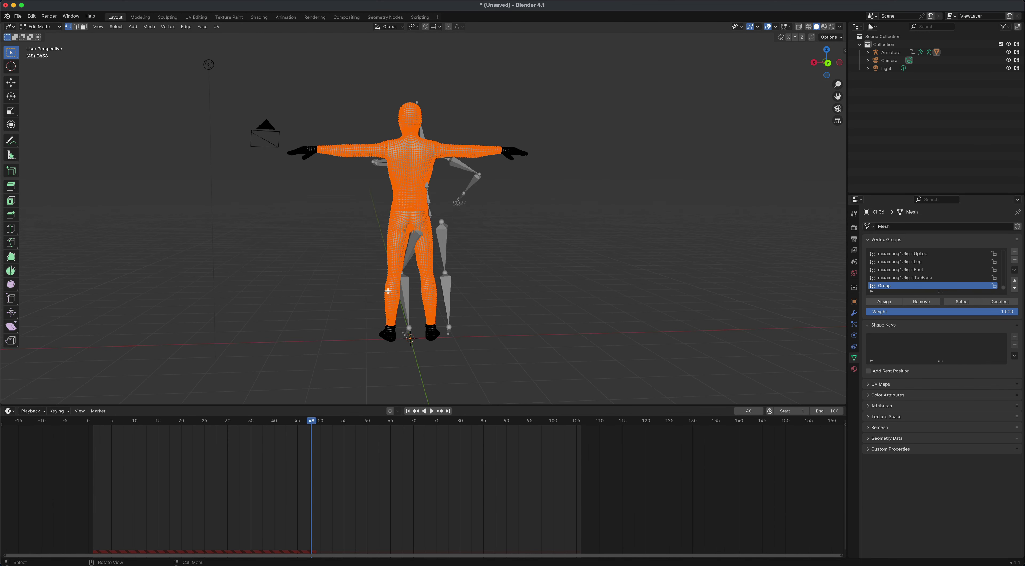
pyautogui.moveTo(525, 328); pyautogui.dragTo(435, 234, button='middle')
pyautogui.moveTo(507, 249); pyautogui.dragTo(678, 245, button='middle')
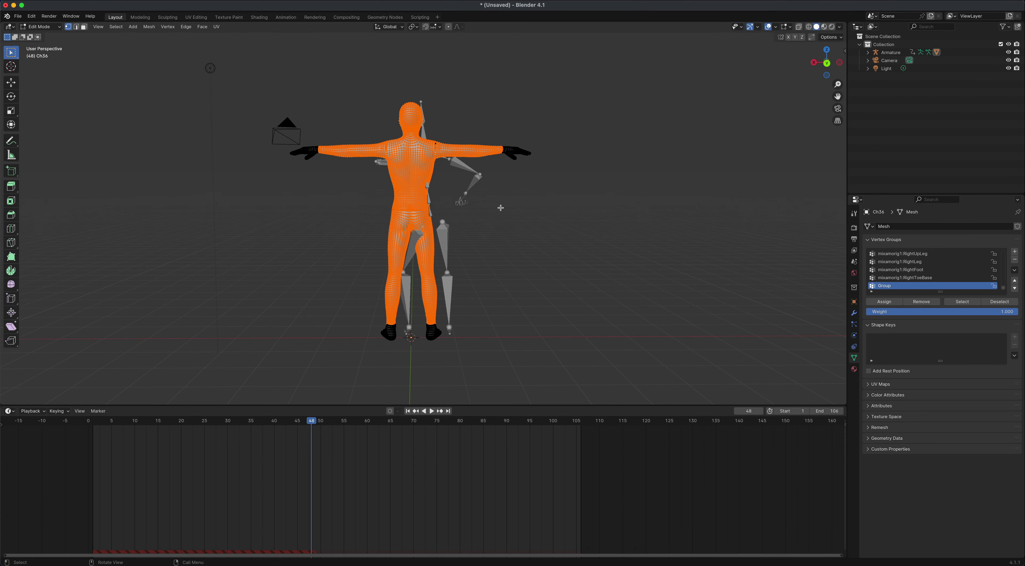
# In front view with X-ray on, replace the selection with all body vertices, front and back, except the hands and feet
pyautogui.click(840, 63)
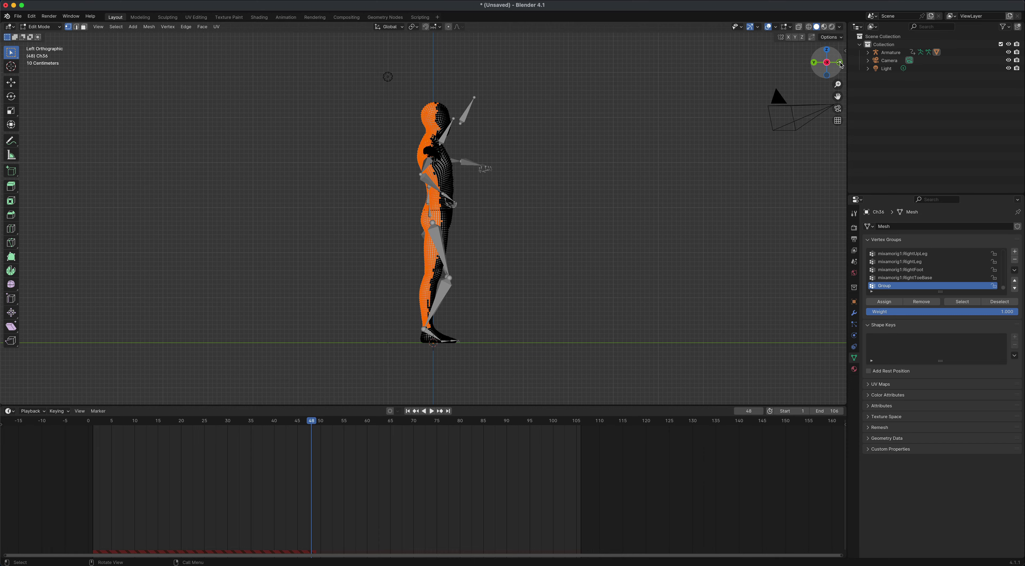
pyautogui.click(840, 63)
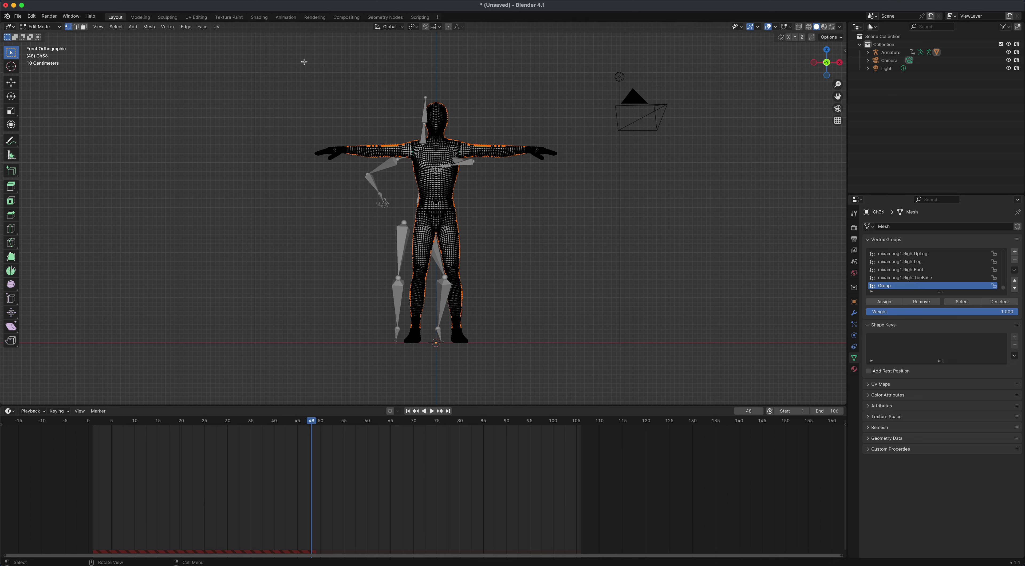
pyautogui.click(351, 81)
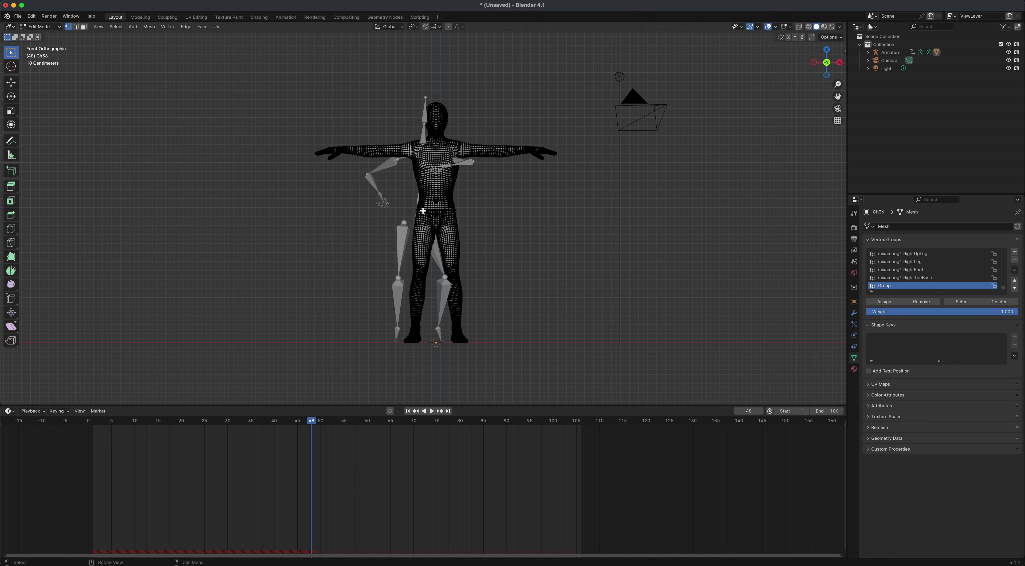
pyautogui.click(798, 27)
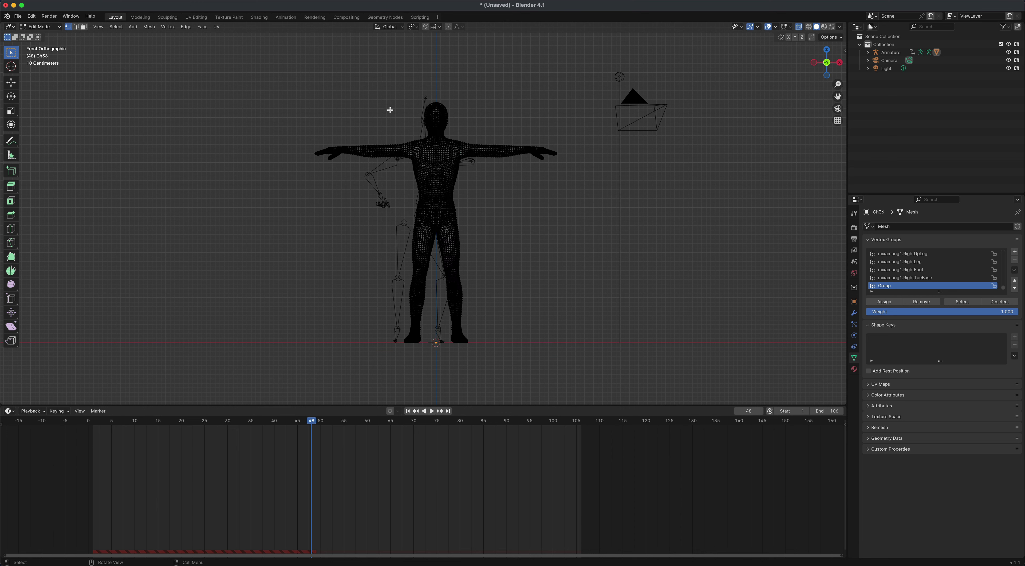
pyautogui.moveTo(344, 60); pyautogui.dragTo(529, 325)
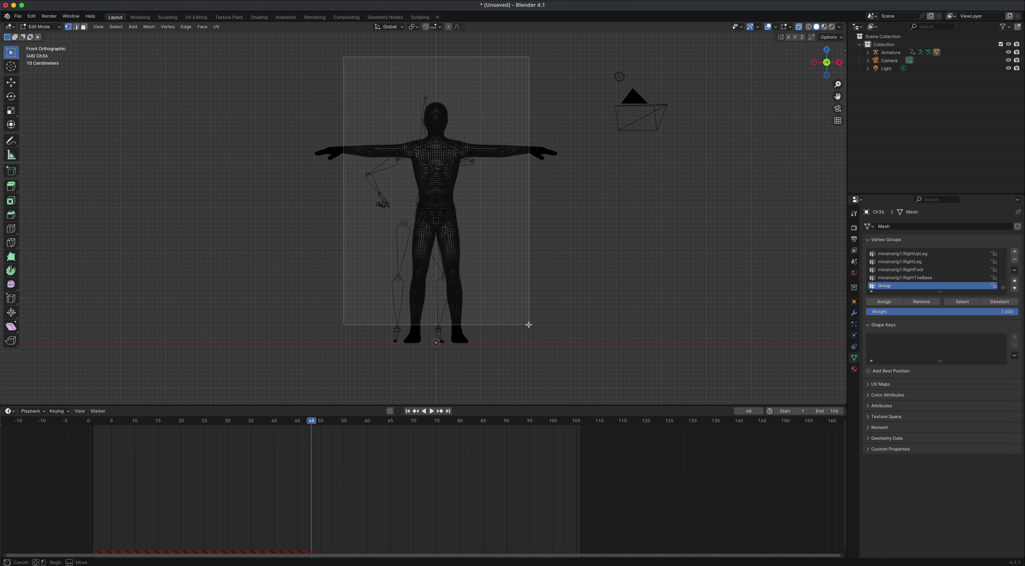
pyautogui.moveTo(528, 324); pyautogui.dragTo(528, 325)
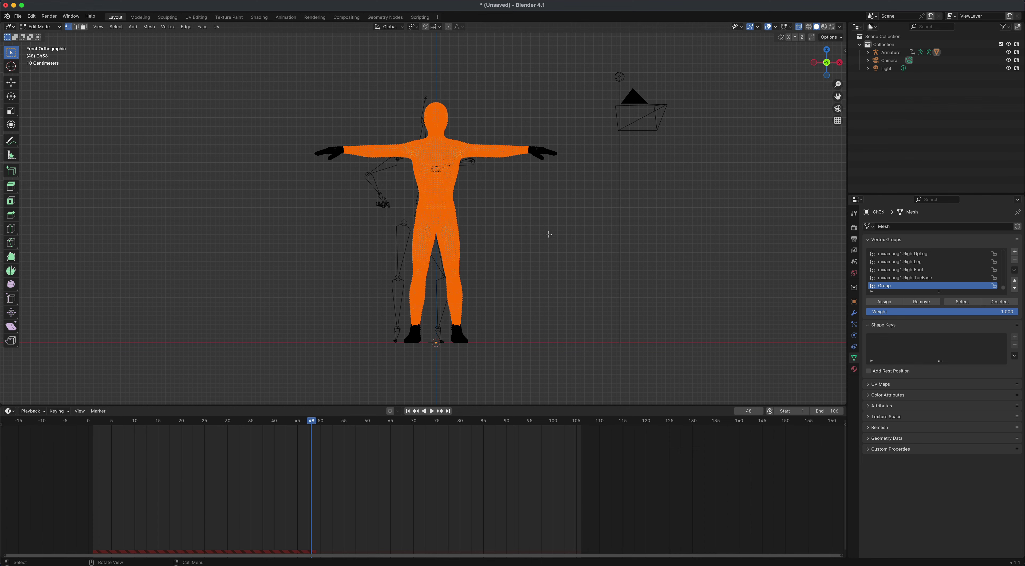
# Assign the selected body vertices to Group, leave Edit Mode, and inspect the hair on the mannequin
pyautogui.moveTo(545, 231)
pyautogui.mouseDown(button='middle')
pyautogui.moveTo(658, 251)
pyautogui.moveTo(721, 240)
pyautogui.moveTo(538, 238)
pyautogui.moveTo(559, 240)
pyautogui.moveTo(549, 242)
pyautogui.mouseUp(button='middle')
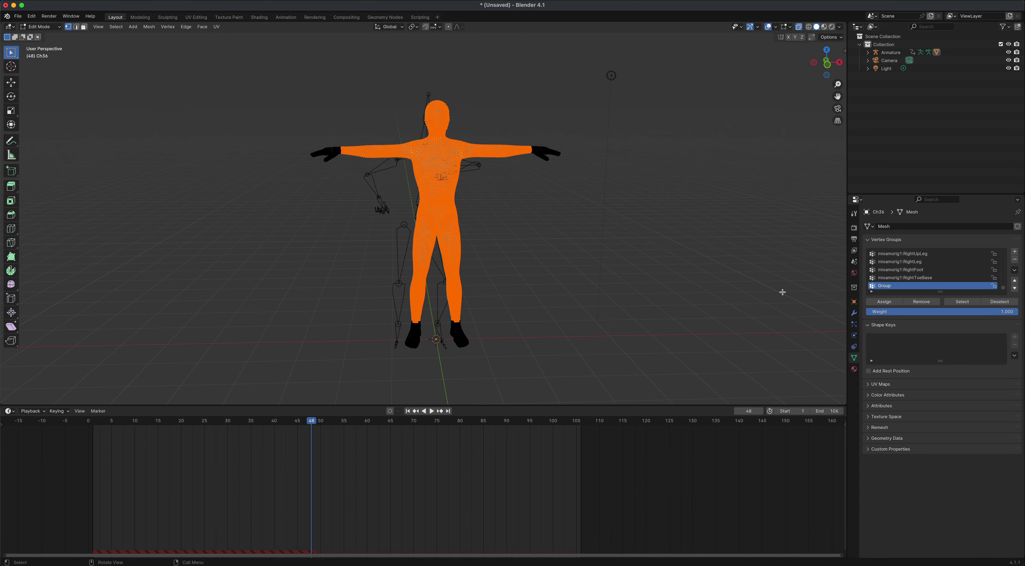
pyautogui.click(881, 302)
pyautogui.press('Tab')
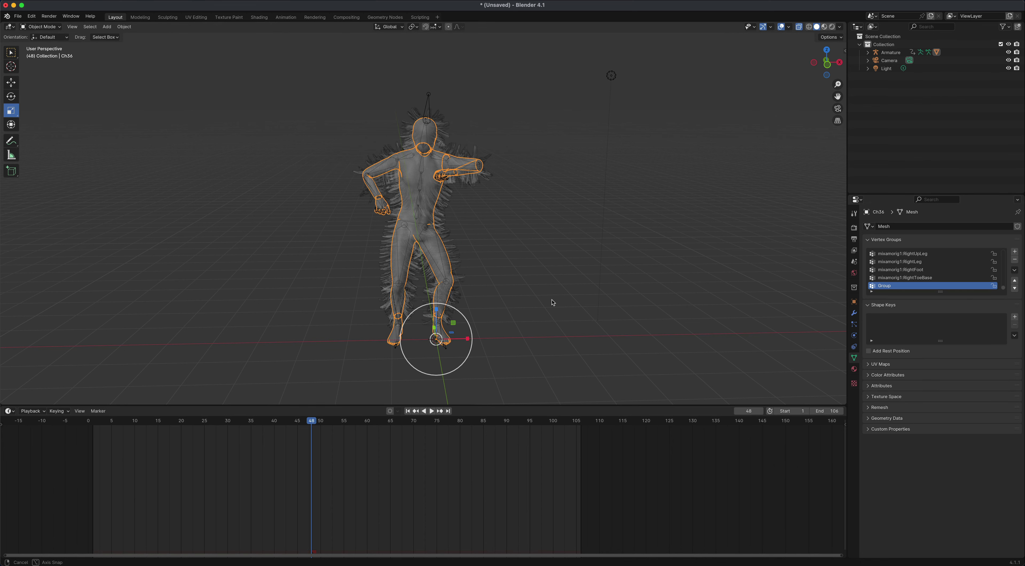
pyautogui.moveTo(552, 302); pyautogui.dragTo(538, 281, button='middle')
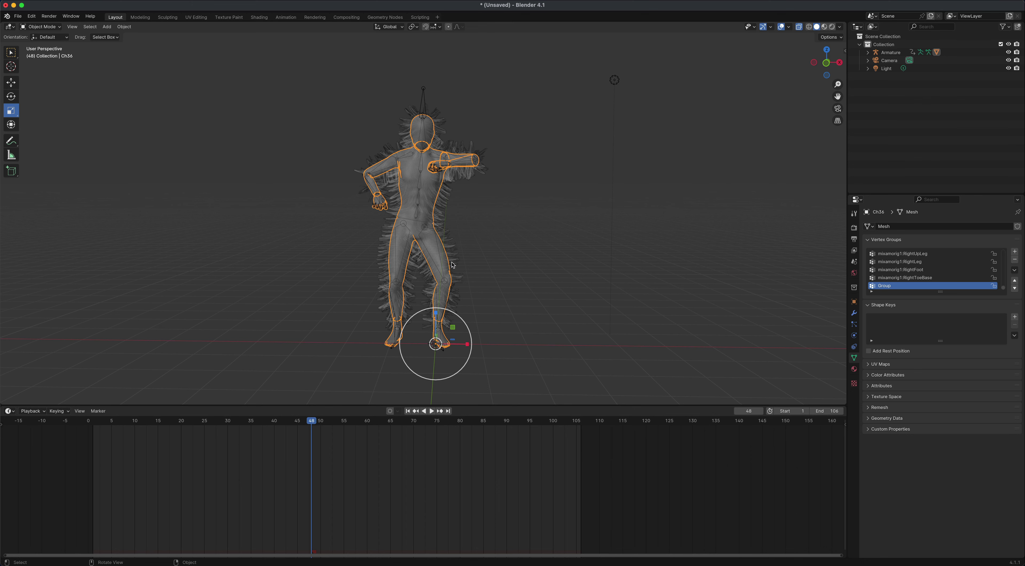
pyautogui.moveTo(486, 254); pyautogui.dragTo(452, 206, button='middle')
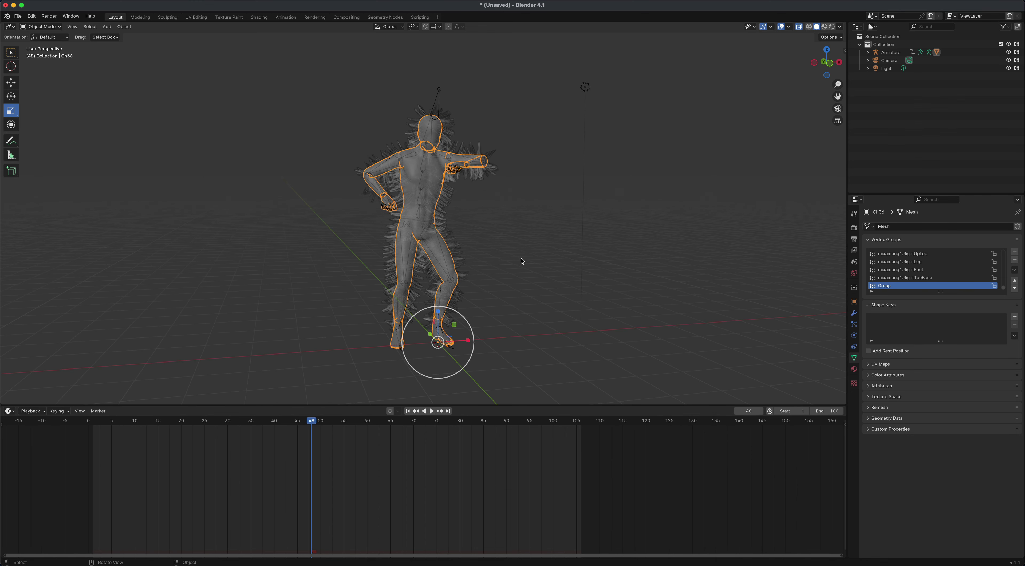
pyautogui.moveTo(523, 262); pyautogui.dragTo(512, 265, button='middle')
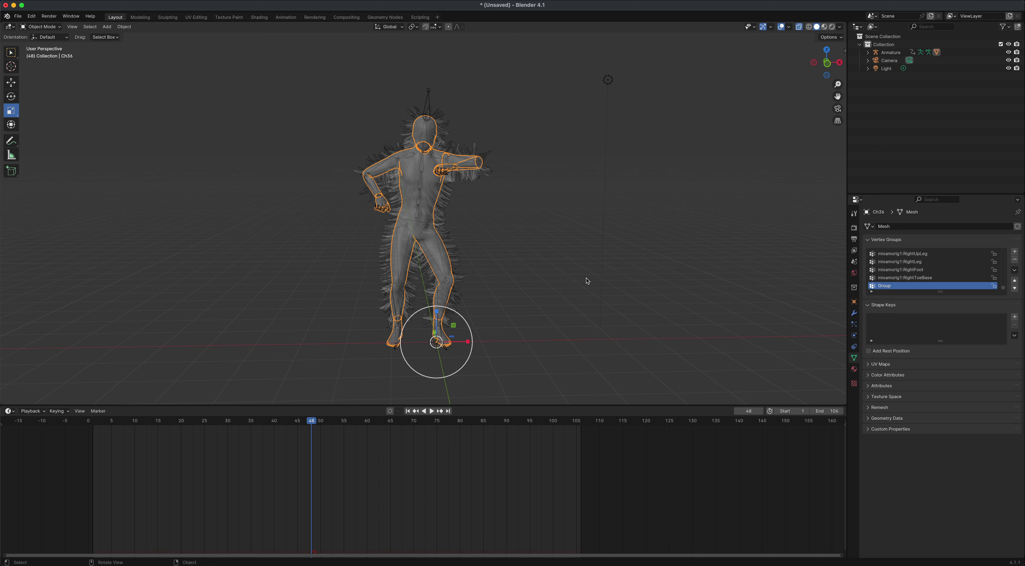
# Bake the hair particle system's dynamics cache for frames 1 to 106 and turn X-ray off
pyautogui.click(854, 325)
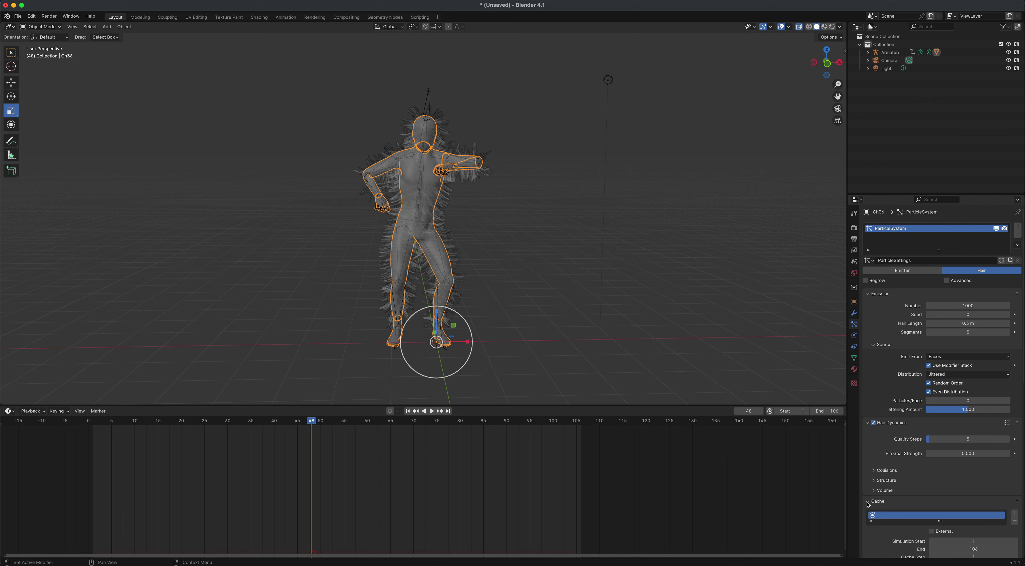
pyautogui.scroll(-6, 870, 440)
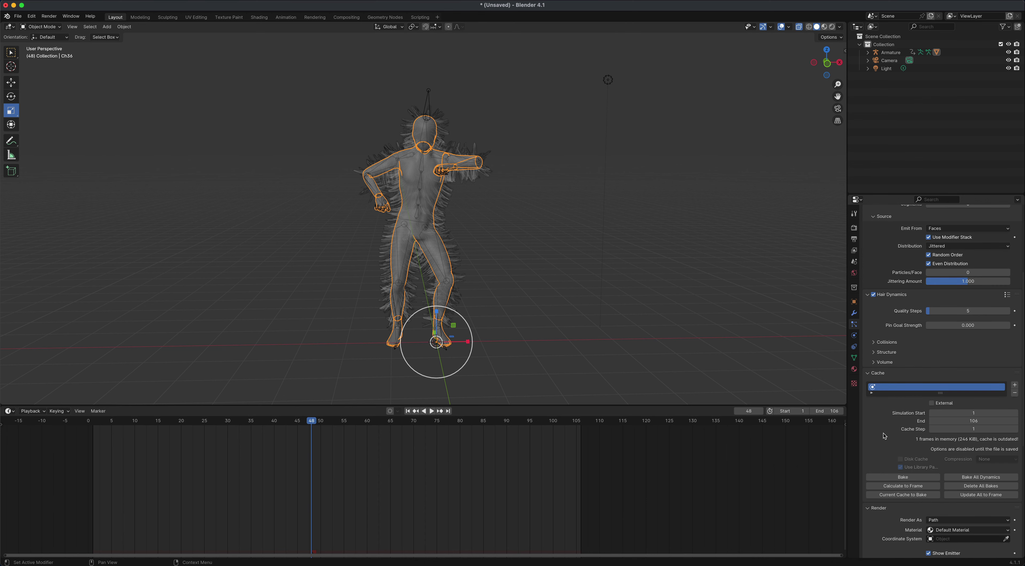
pyautogui.scroll(-2, 884, 436)
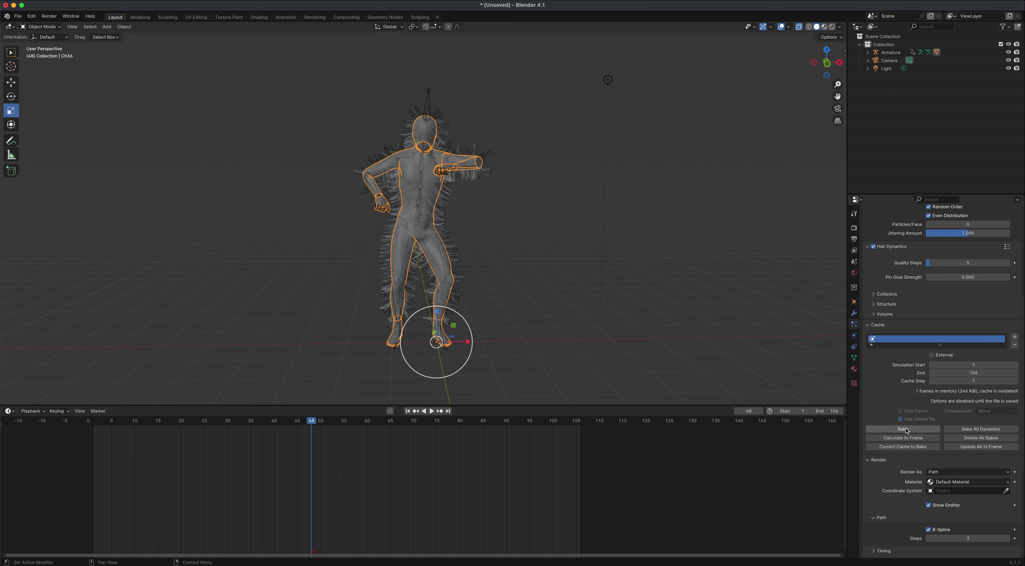
pyautogui.click(893, 429)
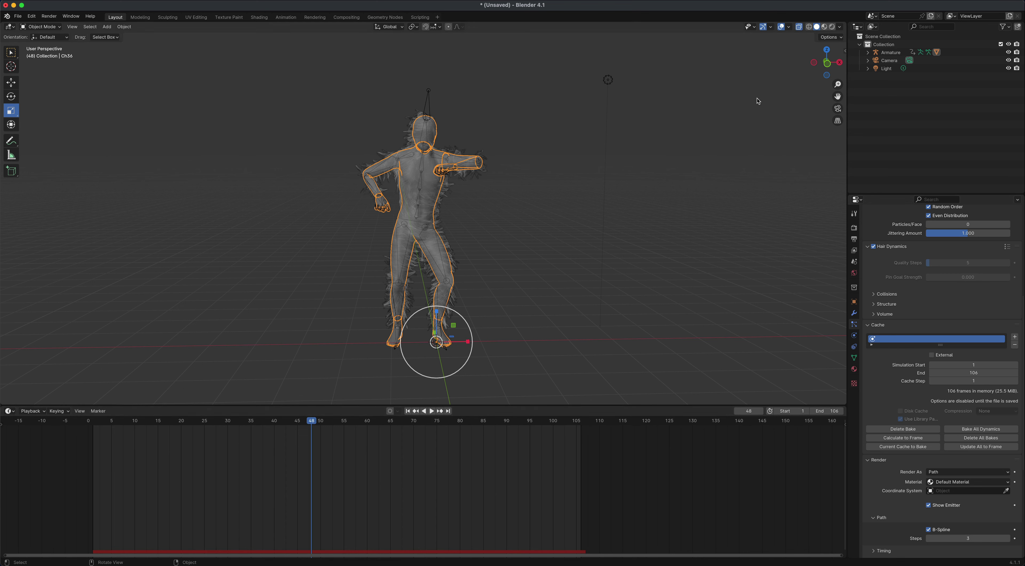
pyautogui.click(799, 28)
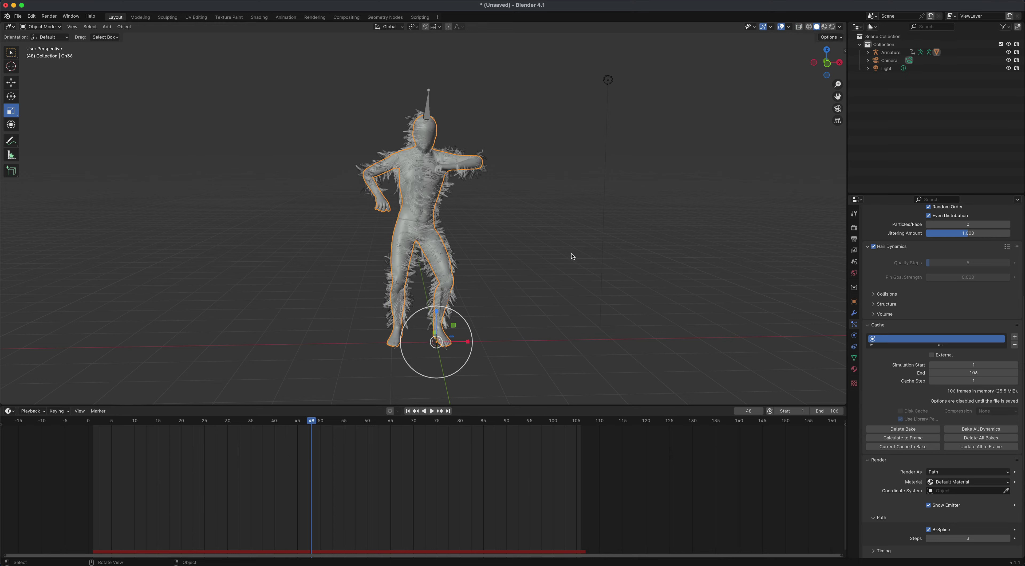
# Play the dance with the baked hair, pause at frame 84, and inspect the mannequin from the front and side
pyautogui.click(432, 411)
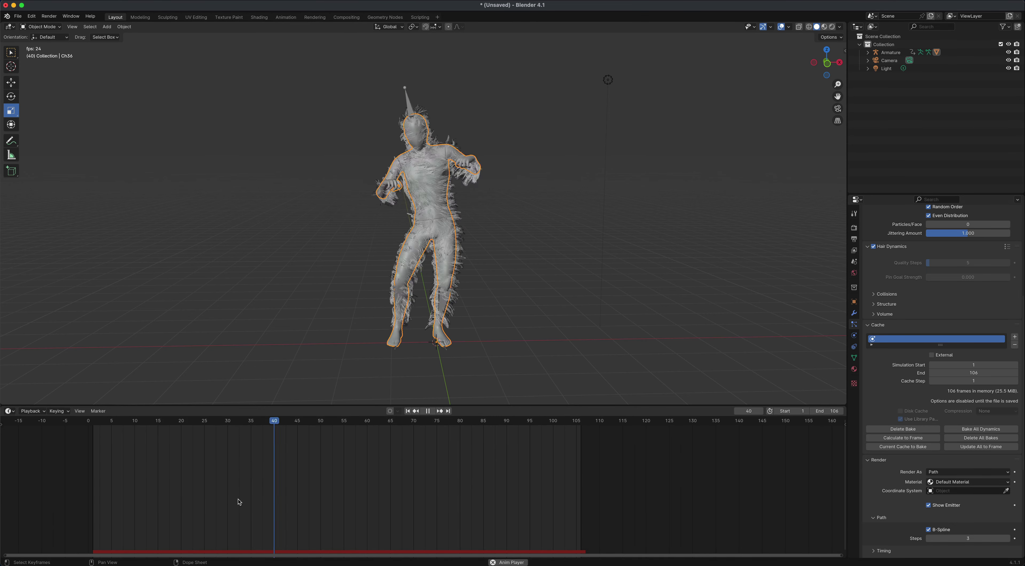
pyautogui.click(427, 411)
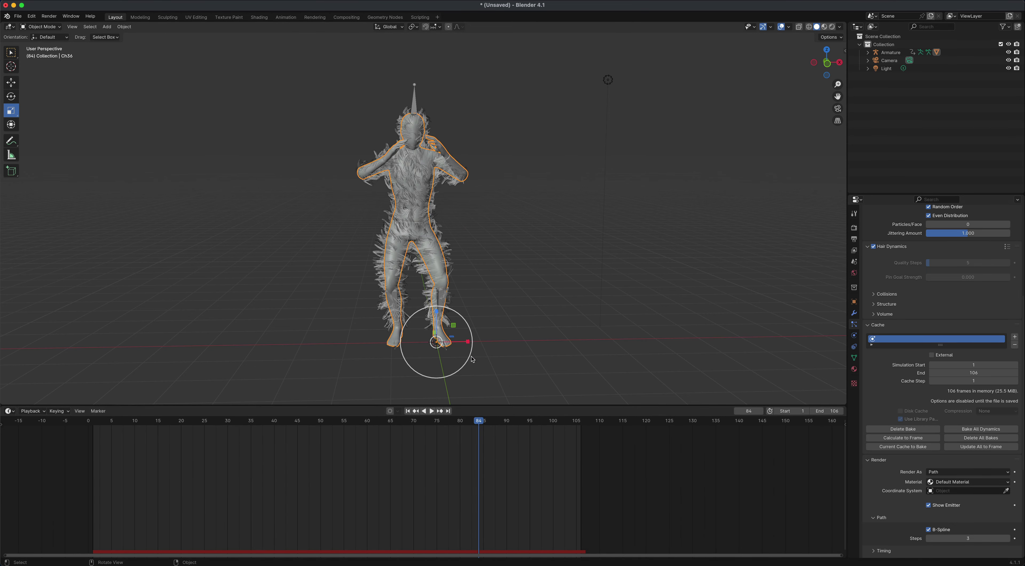
pyautogui.moveTo(525, 351)
pyautogui.mouseDown(button='middle')
pyautogui.moveTo(601, 348)
pyautogui.moveTo(524, 354)
pyautogui.moveTo(526, 346)
pyautogui.mouseUp(button='middle')
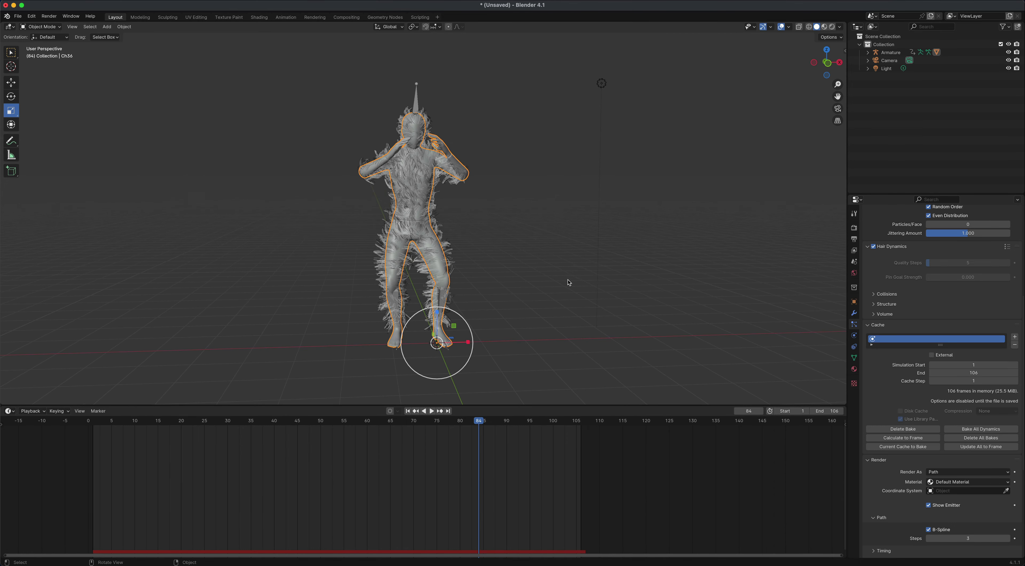
pyautogui.moveTo(569, 283)
pyautogui.mouseDown(button='middle')
pyautogui.moveTo(529, 284)
pyautogui.moveTo(565, 288)
pyautogui.mouseUp(button='middle')
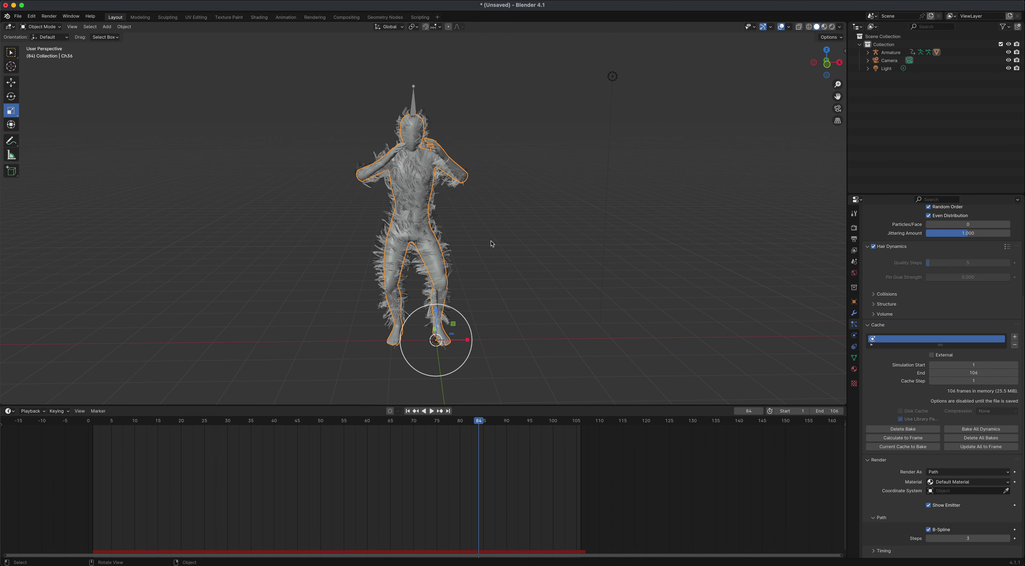
pyautogui.moveTo(545, 252); pyautogui.dragTo(605, 223, button='middle')
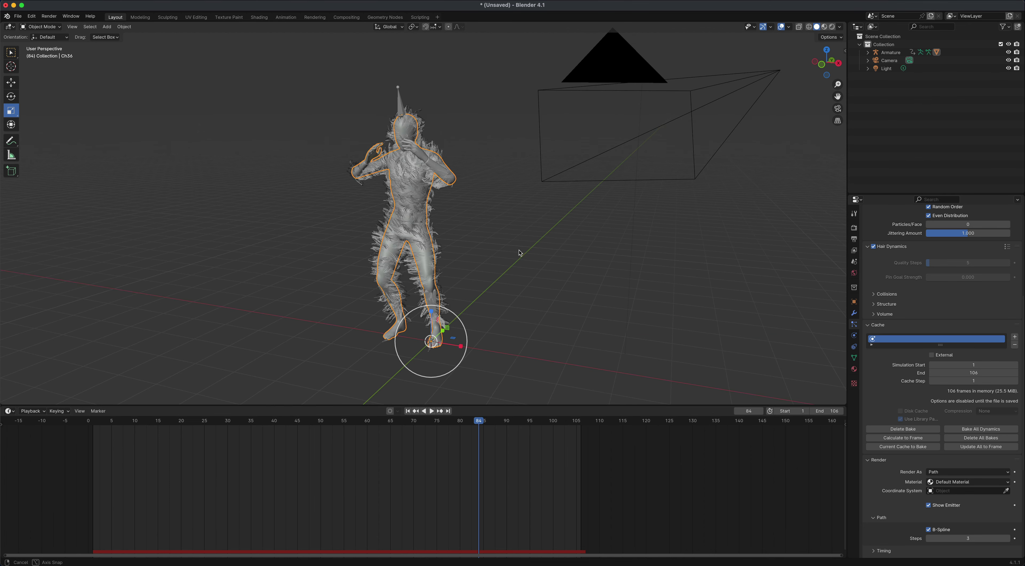
# Look through the scene camera and toggle view navigation within the camera view on and off
pyautogui.click(838, 109)
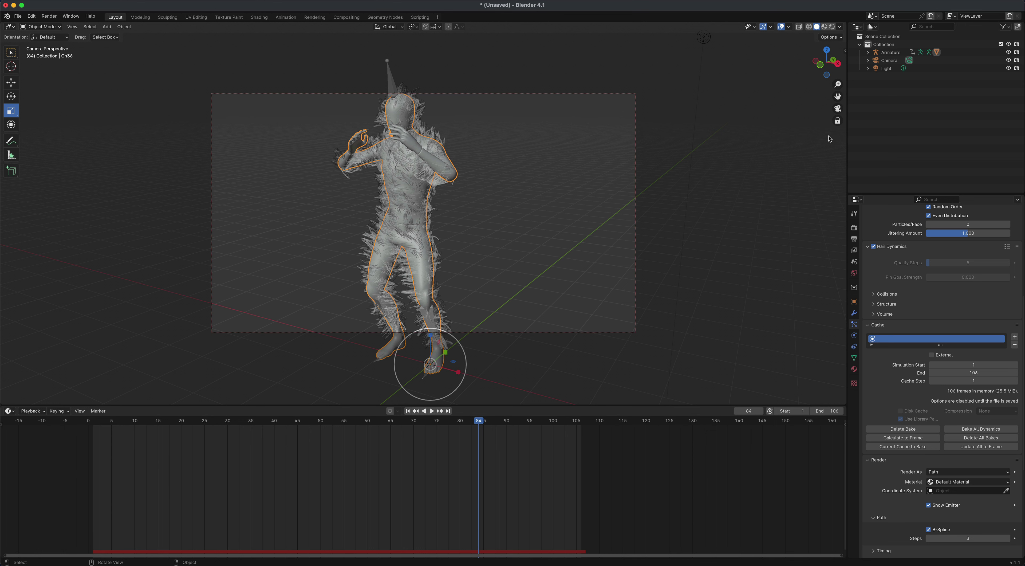
pyautogui.click(838, 121)
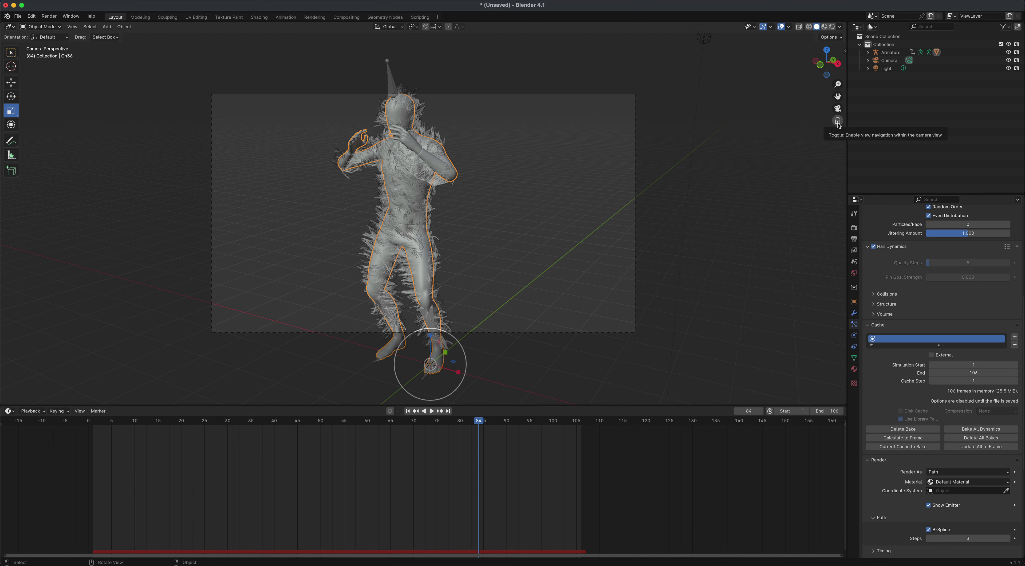
pyautogui.click(838, 121)
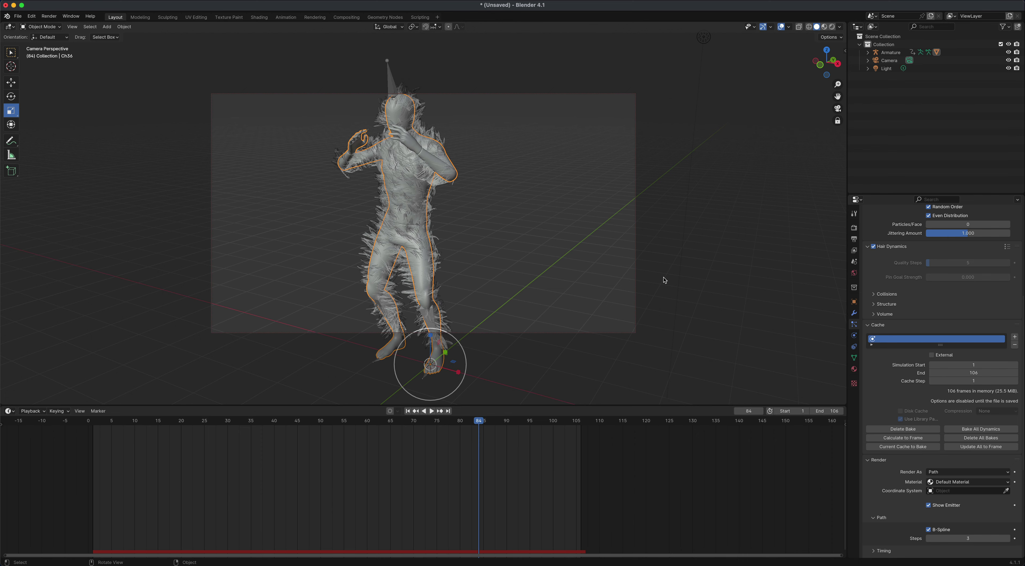
# Reframe the camera so the whole mannequin fits the frame, and render a still image of frame 84
pyautogui.scroll(-6, 664, 280)
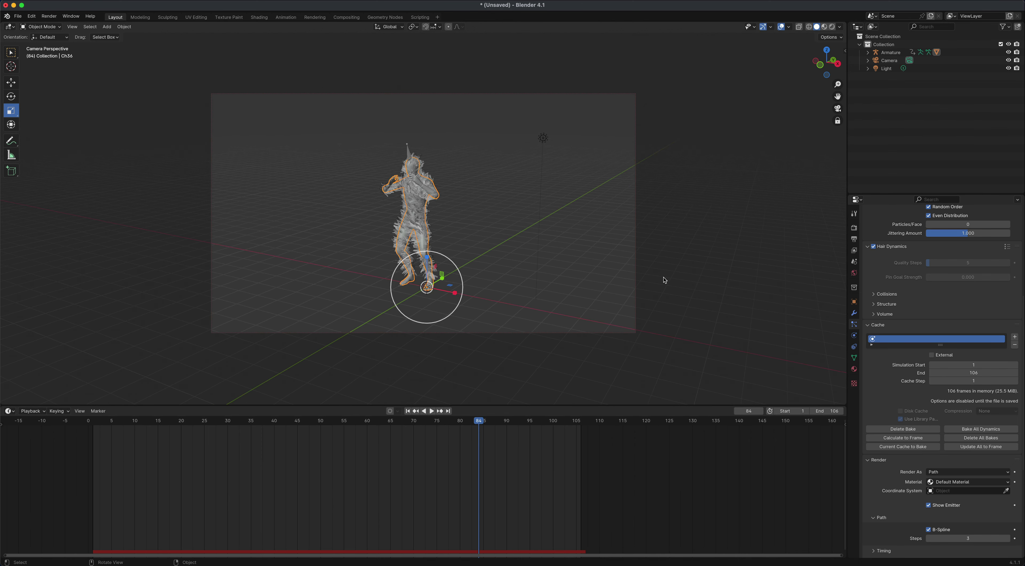
pyautogui.keyDown('shift'); pyautogui.moveTo(690, 269); pyautogui.dragTo(721, 274, button='middle'); pyautogui.keyUp('shift')
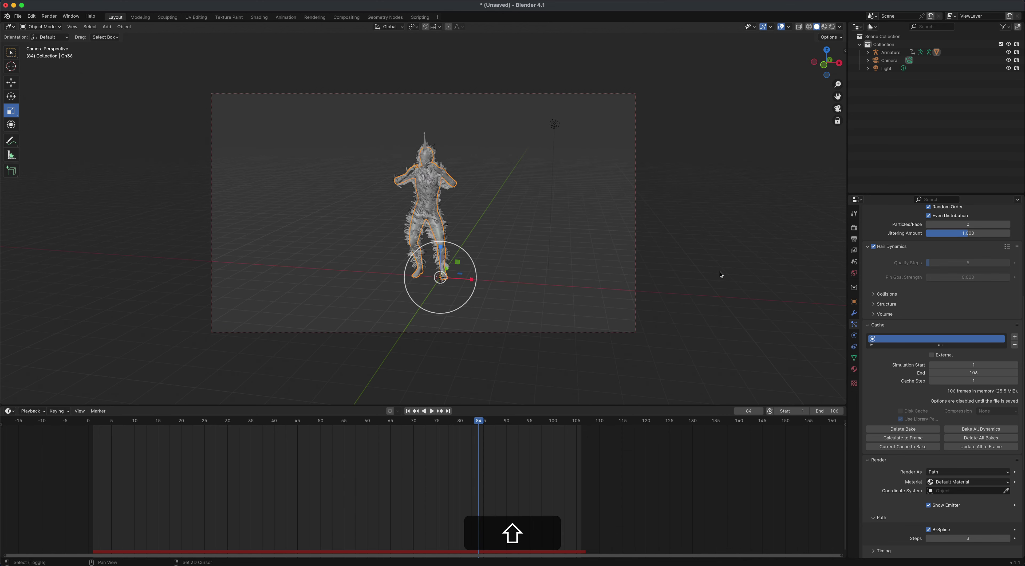
pyautogui.scroll(5, 721, 275)
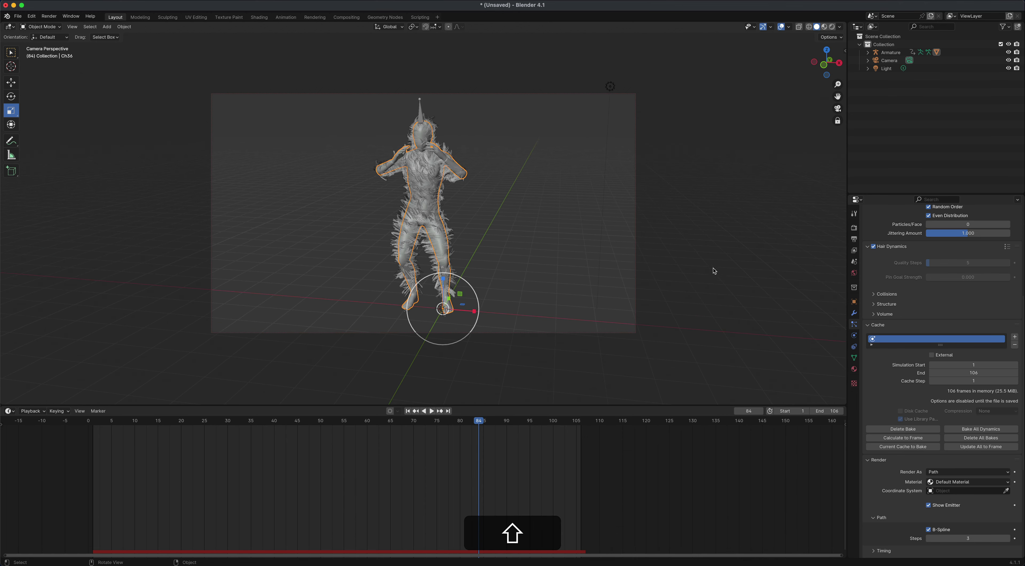
pyautogui.moveTo(716, 277)
pyautogui.mouseDown(button='middle')
pyautogui.moveTo(699, 270)
pyautogui.moveTo(707, 270)
pyautogui.mouseUp(button='middle')
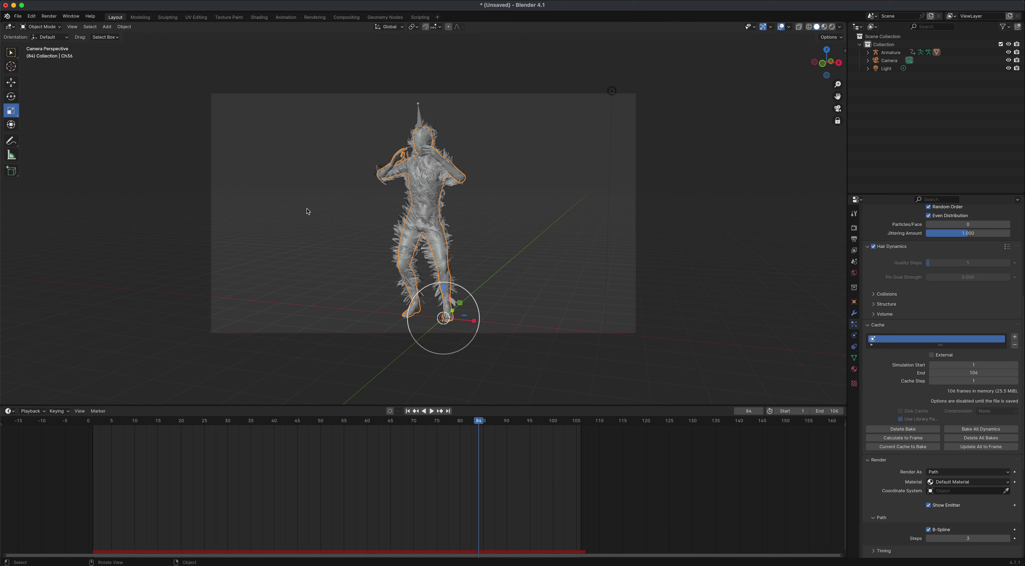
pyautogui.click(58, 19)
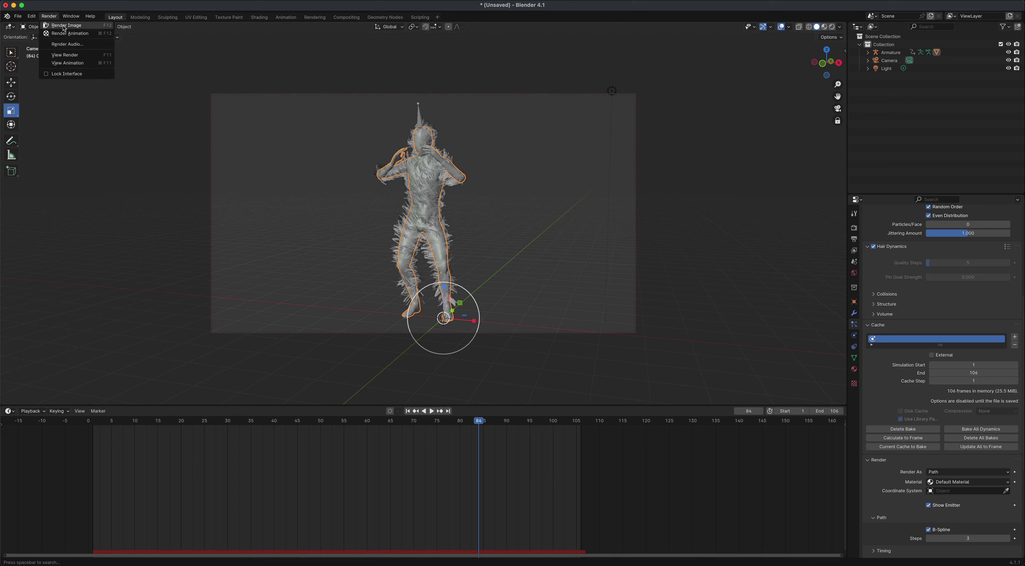
pyautogui.click(94, 29)
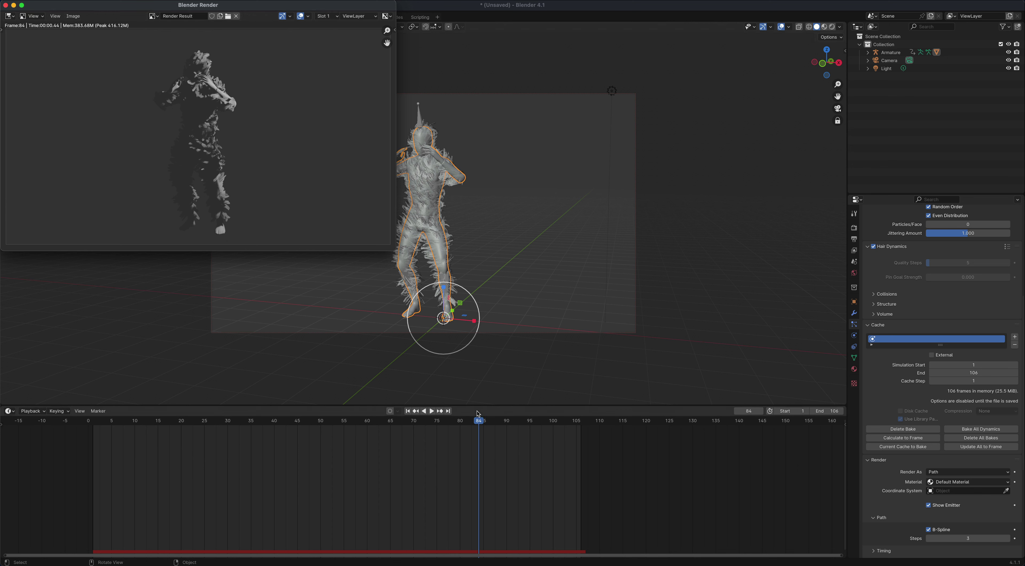
# Go to frame 14, turn the camera toward the mannequin's front, render a still image, and close the render window
pyautogui.moveTo(479, 422); pyautogui.dragTo(155, 409)
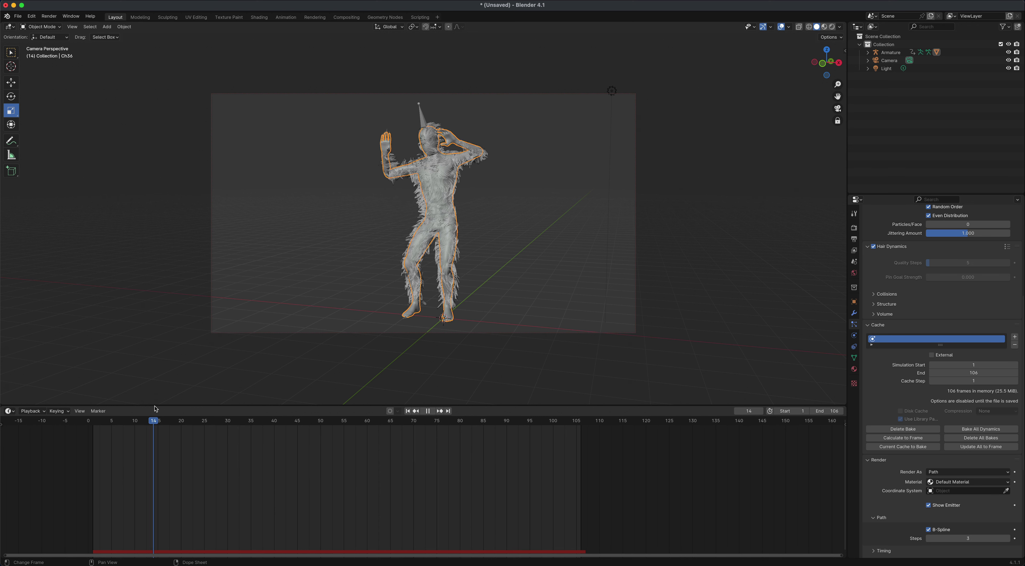
pyautogui.moveTo(315, 234); pyautogui.dragTo(339, 231, button='middle')
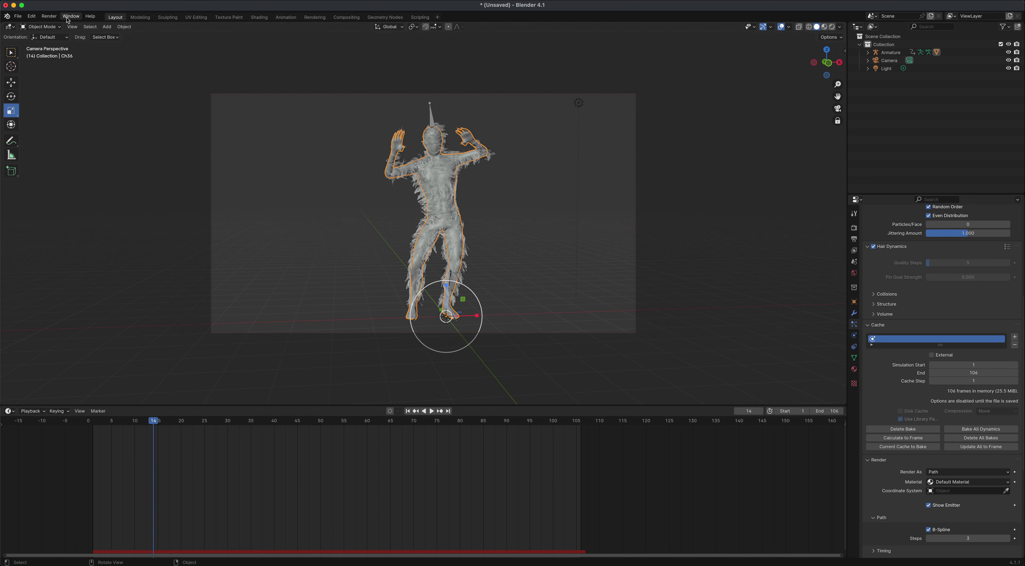
pyautogui.click(46, 16)
pyautogui.click(63, 28)
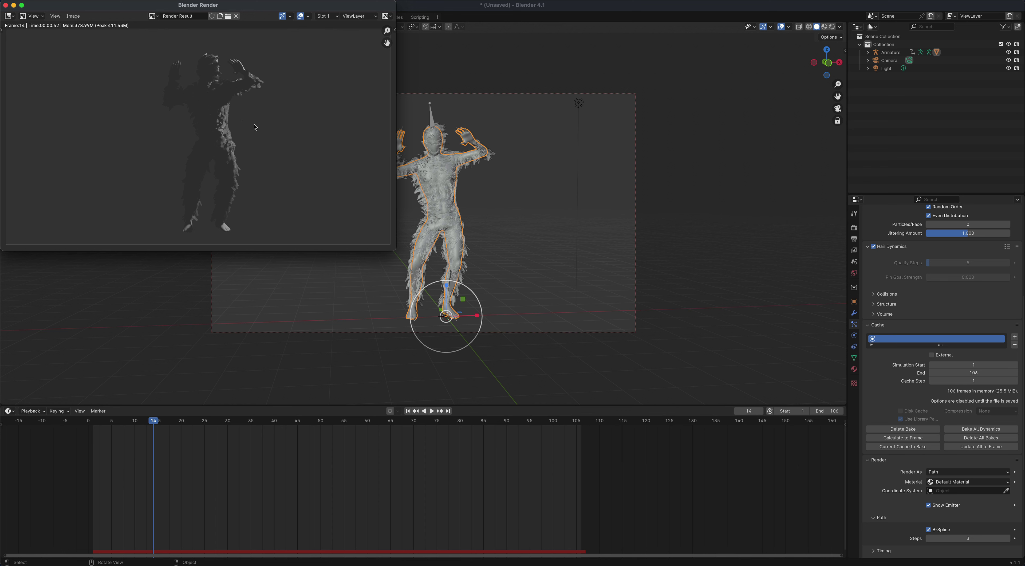
pyautogui.moveTo(63, 5); pyautogui.dragTo(127, 125)
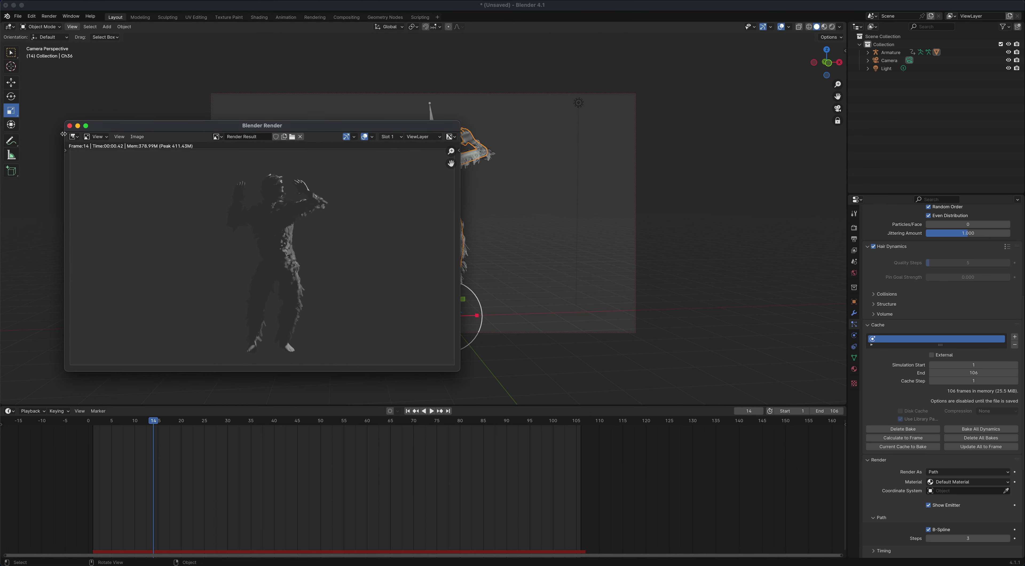
pyautogui.click(70, 126)
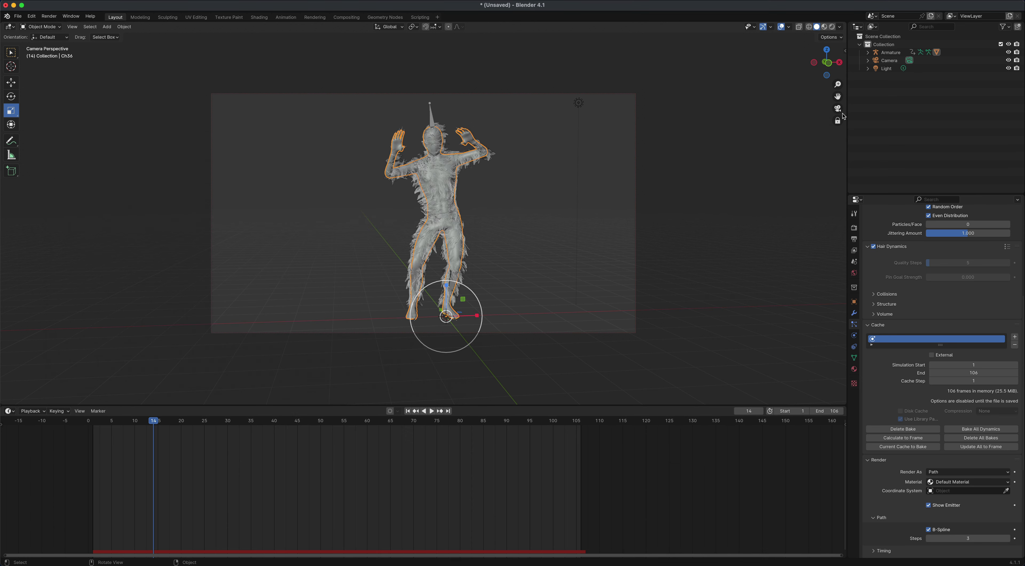
# Leave the camera view and add a plane mesh under the mannequin's feet
pyautogui.click(838, 108)
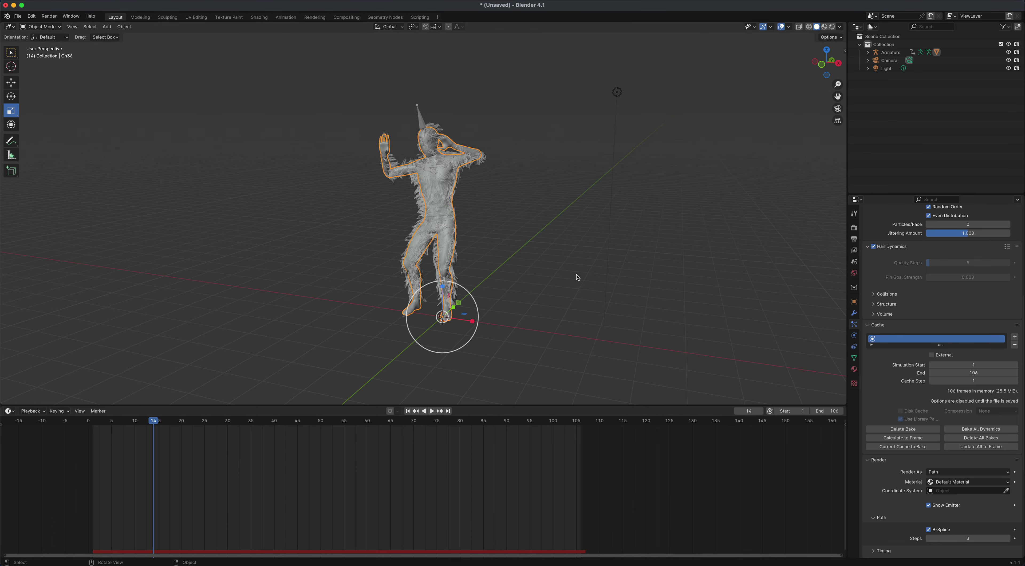
pyautogui.moveTo(576, 277)
pyautogui.mouseDown(button='middle')
pyautogui.moveTo(620, 268)
pyautogui.moveTo(577, 275)
pyautogui.moveTo(585, 276)
pyautogui.mouseUp(button='middle')
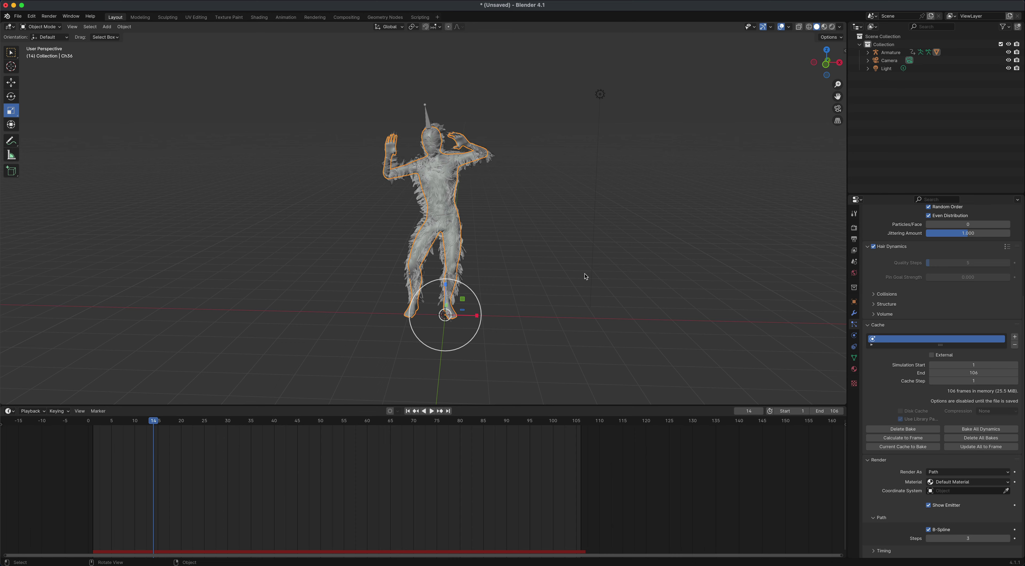
pyautogui.moveTo(509, 274)
pyautogui.mouseDown(button='middle')
pyautogui.moveTo(540, 272)
pyautogui.moveTo(493, 283)
pyautogui.mouseUp(button='middle')
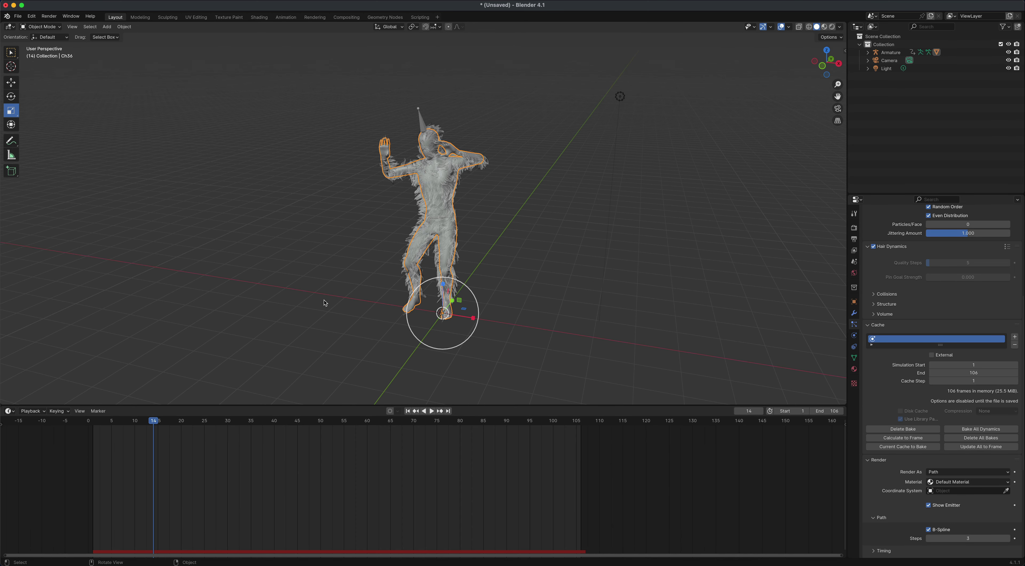
pyautogui.scroll(-1, 325, 303)
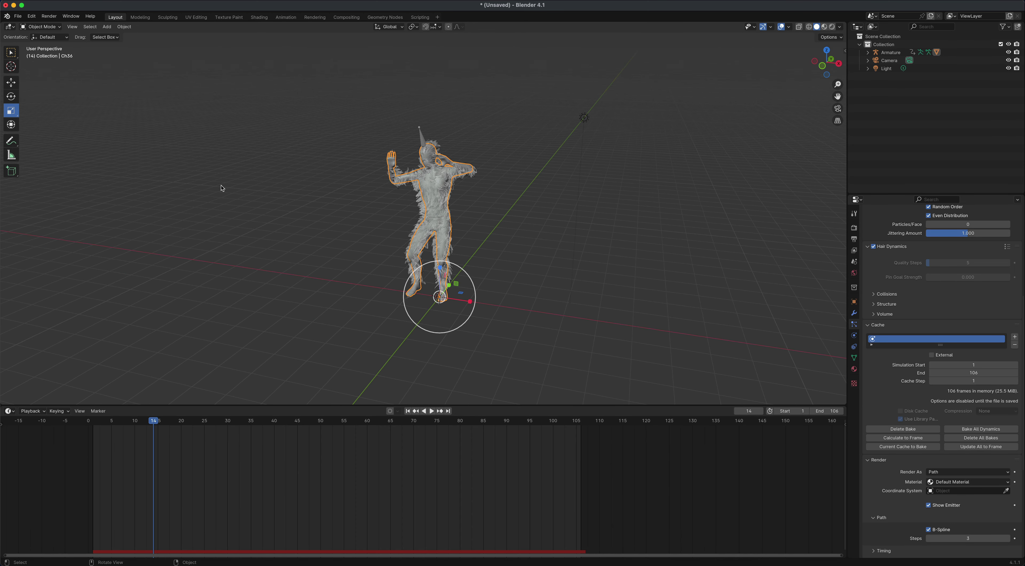
pyautogui.click(108, 27)
pyautogui.moveTo(130, 37)
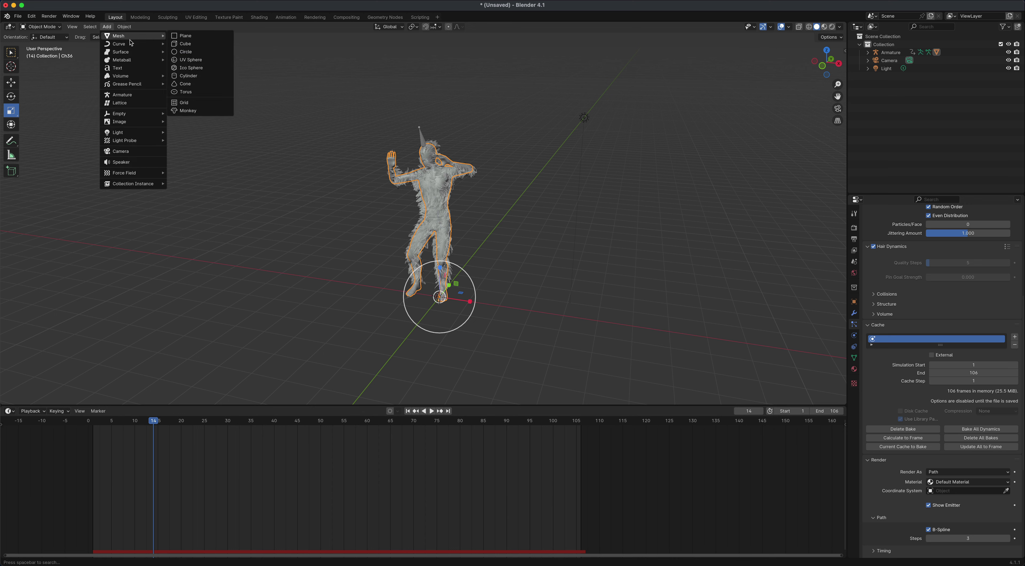
pyautogui.click(200, 38)
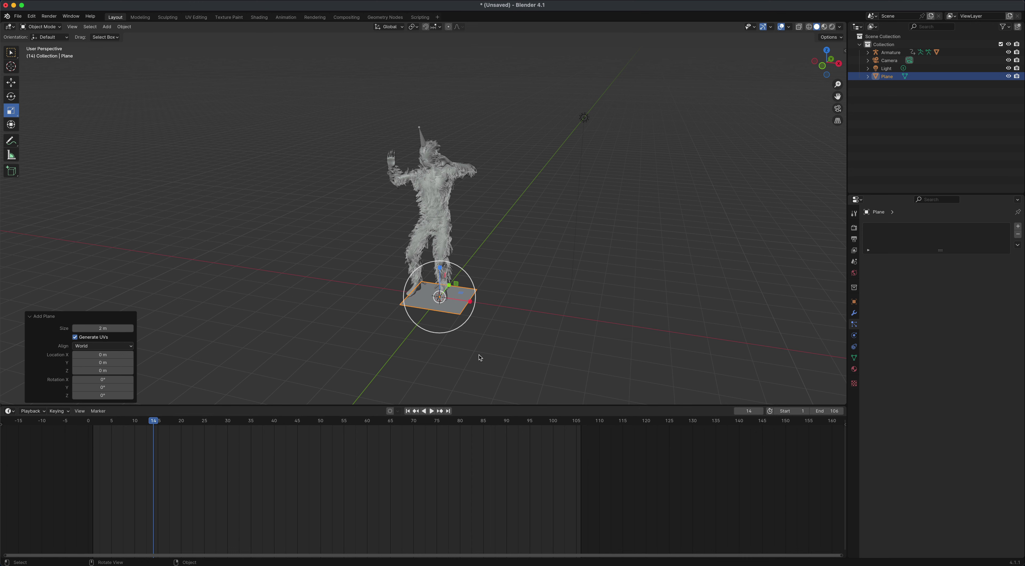
# Scale the plane up uniformly by about 8.94 to form a large floor
pyautogui.press('s')
pyautogui.click(494, 338)
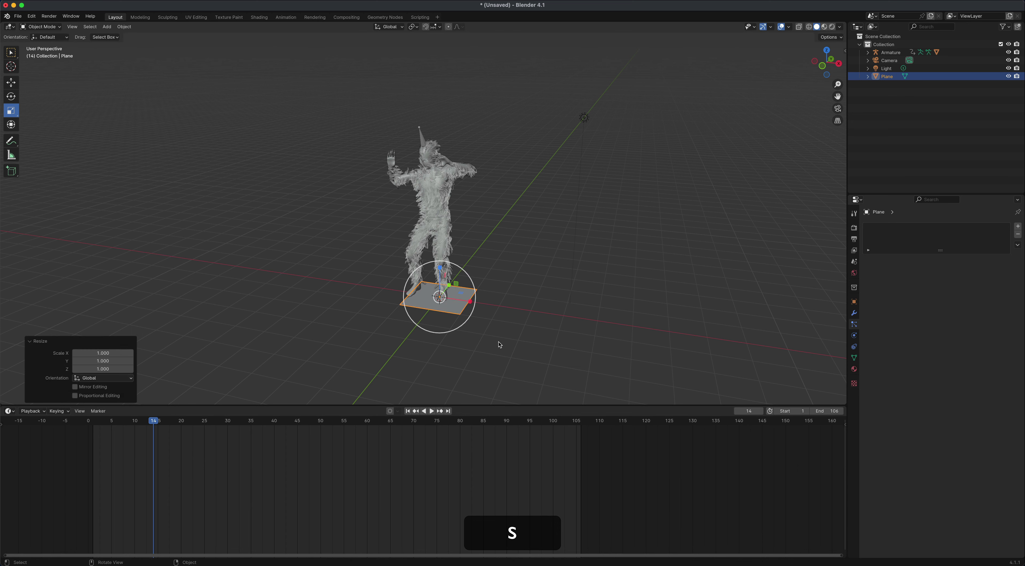
pyautogui.press('s')
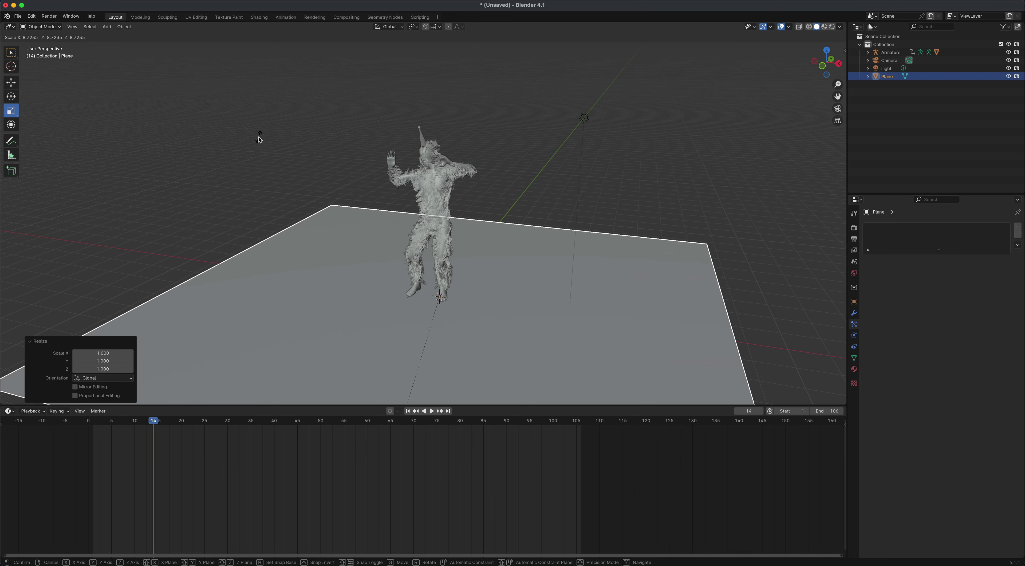
pyautogui.click(289, 164)
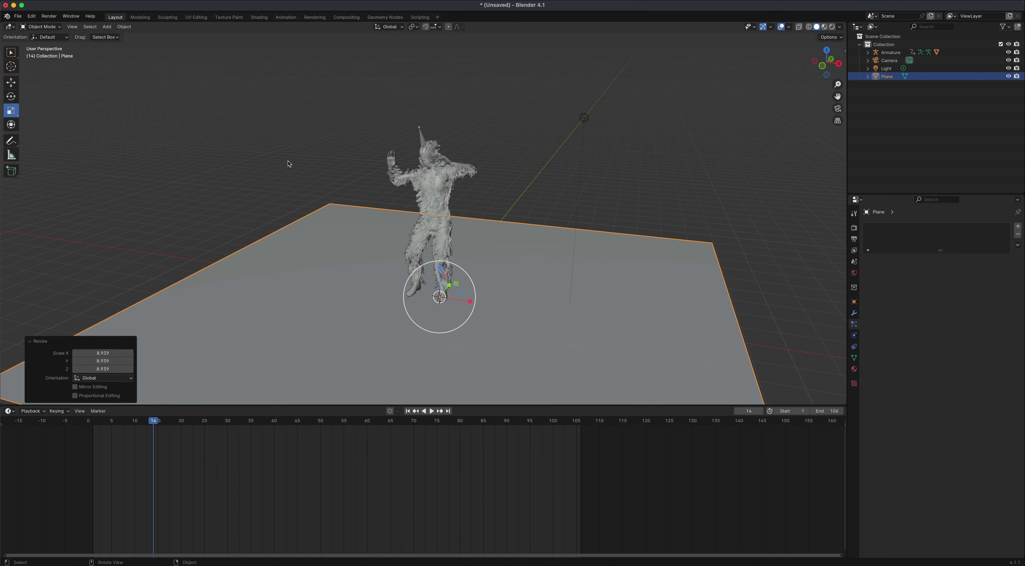
# Enlarge the 3D viewport by shrinking the timeline, and stretch the floor plane by about 1.94 along X
pyautogui.moveTo(341, 406); pyautogui.dragTo(341, 478)
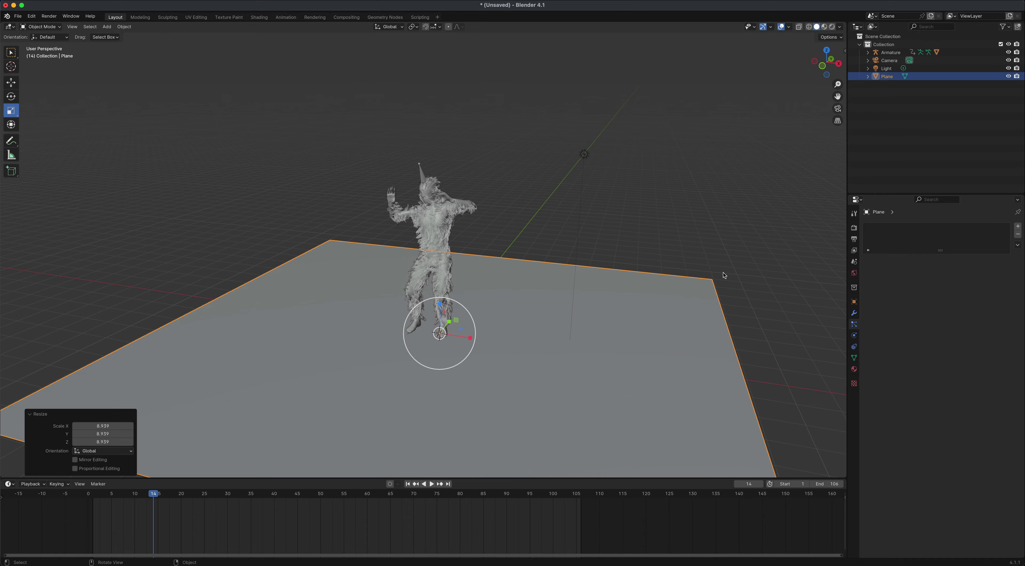
pyautogui.scroll(-5, 724, 275)
pyautogui.moveTo(661, 305)
pyautogui.mouseDown(button='middle')
pyautogui.moveTo(588, 305)
pyautogui.moveTo(709, 290)
pyautogui.moveTo(588, 289)
pyautogui.moveTo(668, 292)
pyautogui.mouseUp(button='middle')
pyautogui.scroll(2, 613, 234)
pyautogui.moveTo(606, 232); pyautogui.dragTo(604, 229, button='middle')
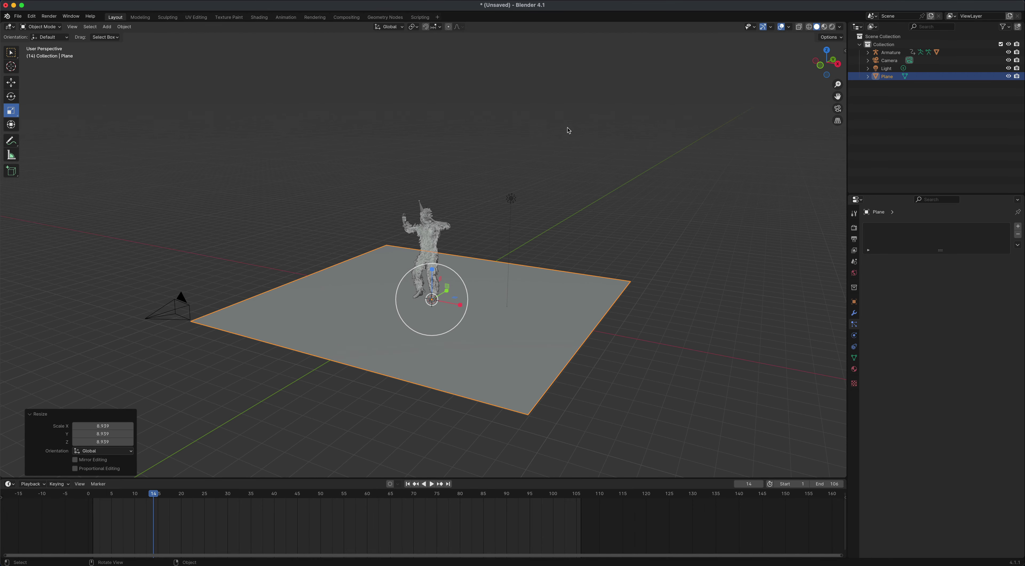
pyautogui.moveTo(593, 189)
pyautogui.mouseDown(button='middle')
pyautogui.moveTo(633, 191)
pyautogui.moveTo(609, 181)
pyautogui.mouseUp(button='middle')
pyautogui.scroll(2, 609, 182)
pyautogui.moveTo(633, 249); pyautogui.dragTo(652, 276, button='middle')
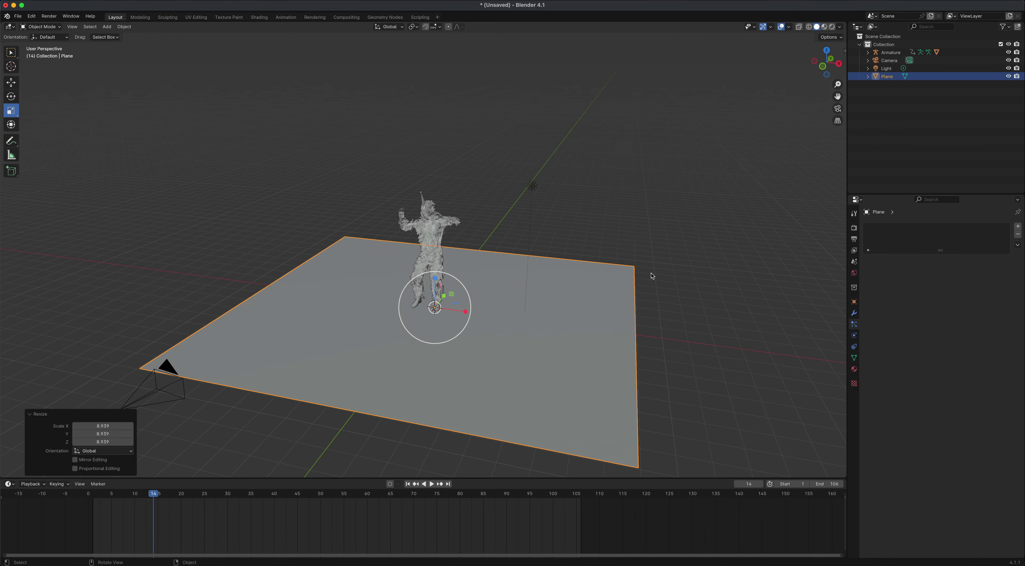
pyautogui.scroll(-2, 610, 290)
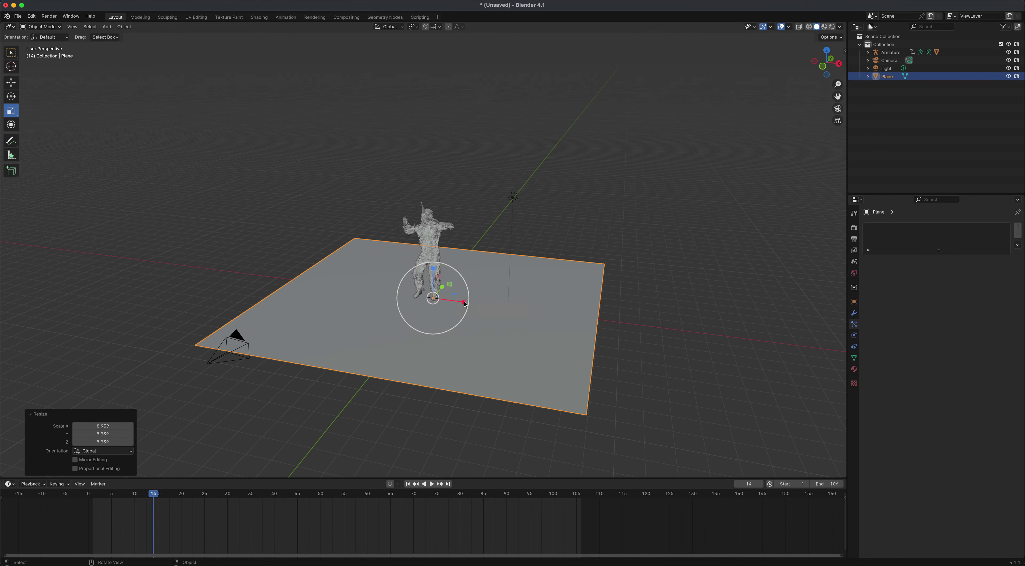
pyautogui.moveTo(463, 305); pyautogui.dragTo(496, 306)
pyautogui.moveTo(558, 231); pyautogui.dragTo(586, 237, button='middle')
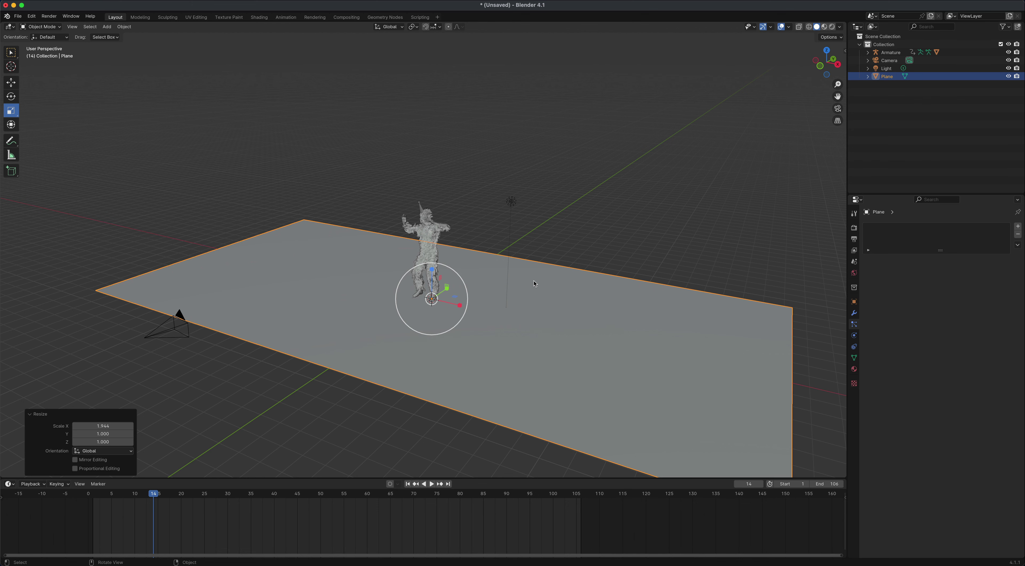
# In Edit Mode with edge selection, extrude the floor's edge behind the mannequin about 12.35 m up along Z as a back wall
pyautogui.press('Tab')
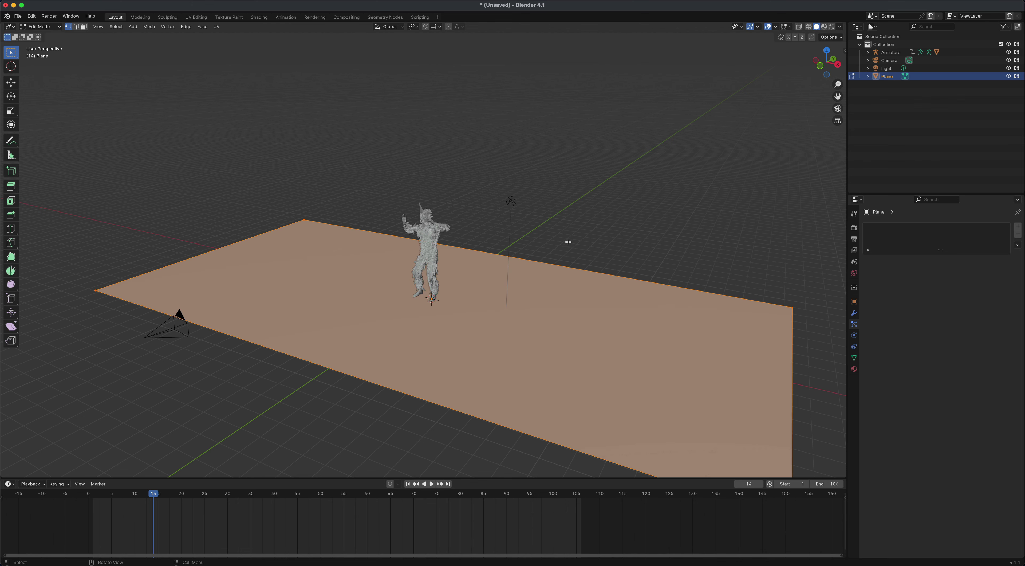
pyautogui.moveTo(578, 232); pyautogui.dragTo(555, 239, button='middle')
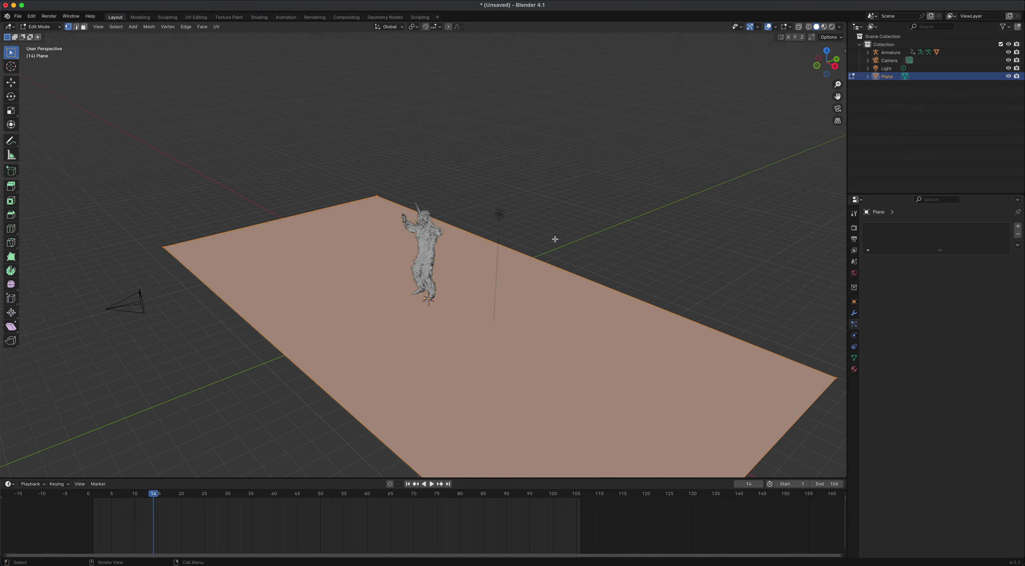
pyautogui.click(76, 26)
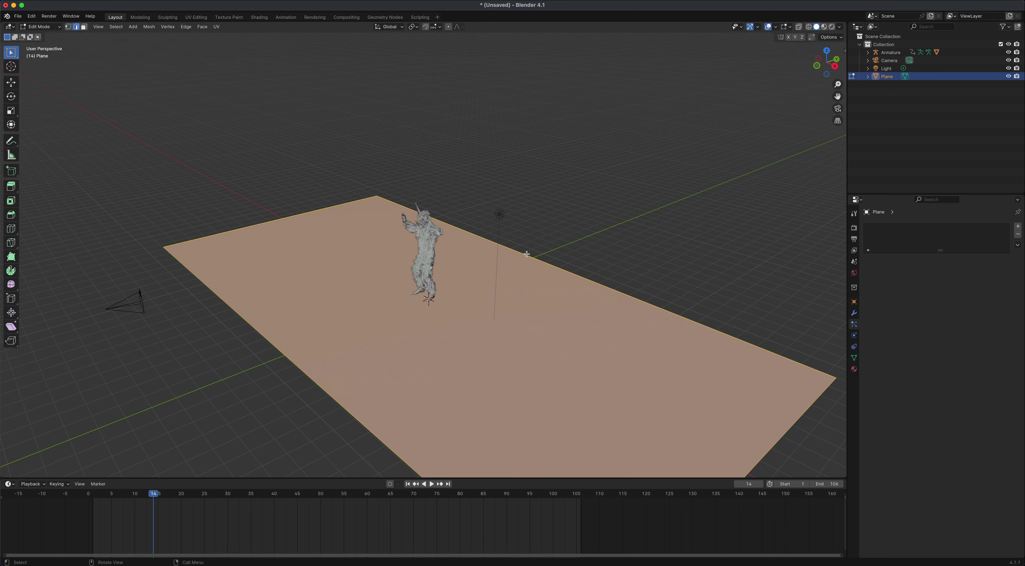
pyautogui.hotkey('alt', 'a')
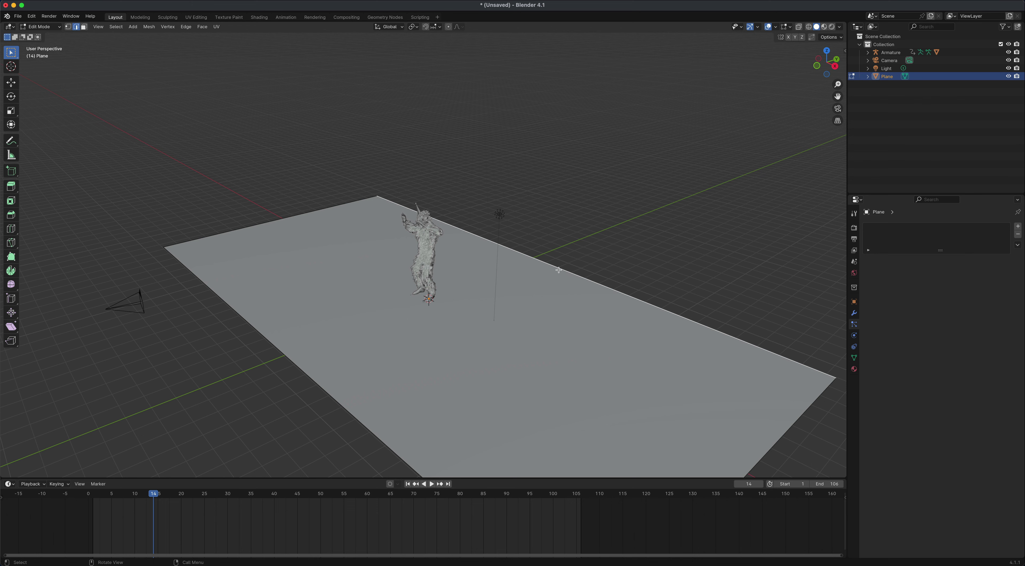
pyautogui.press('e')
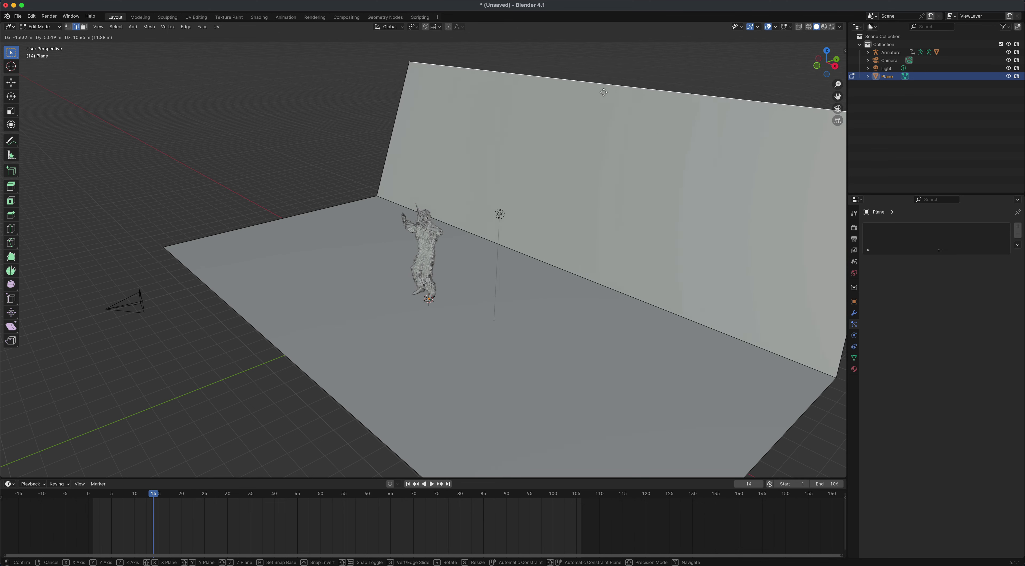
pyautogui.press('z')
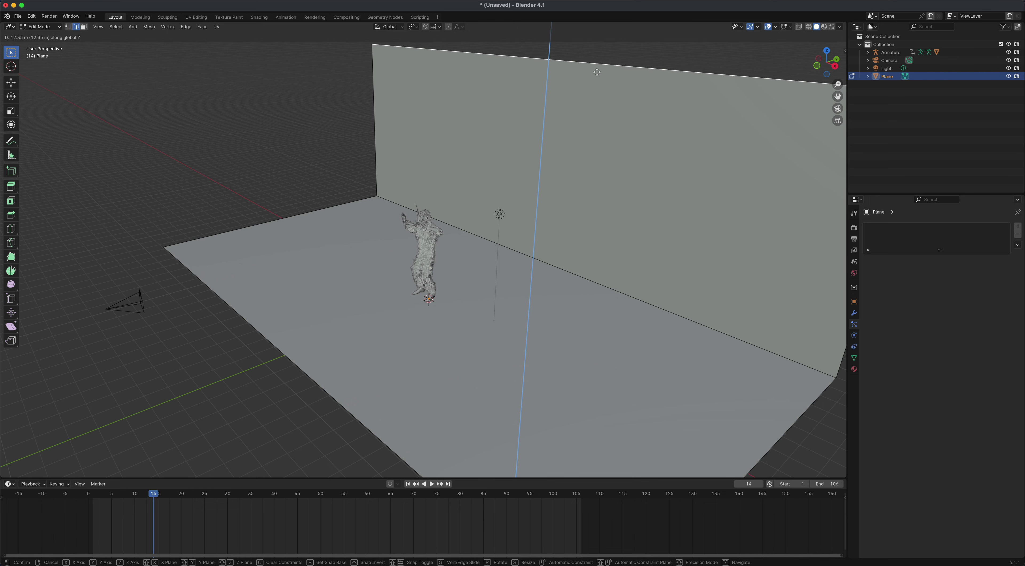
pyautogui.click(597, 73)
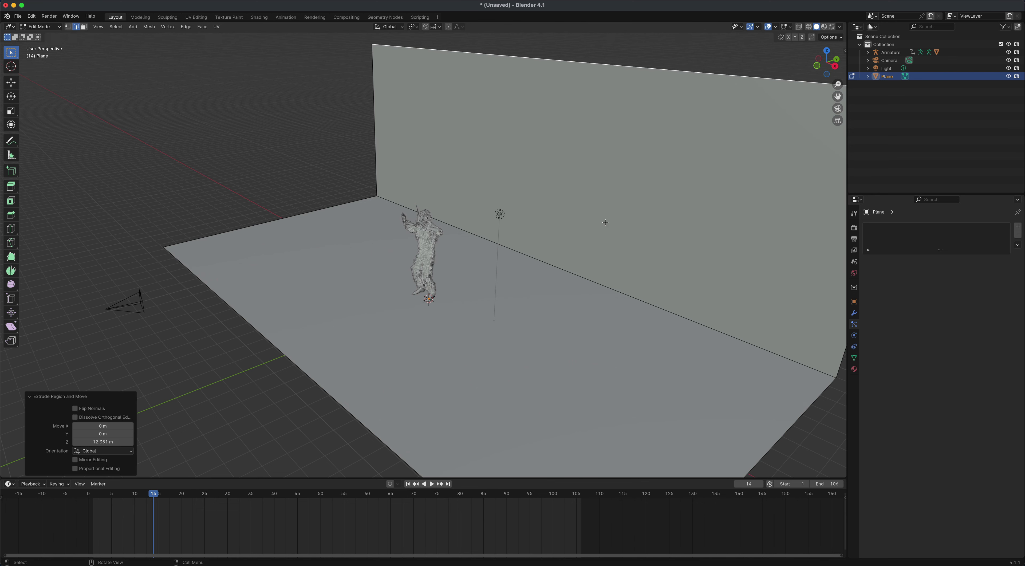
# Bevel the edge where the floor meets the back wall by about 0.25 m
pyautogui.moveTo(589, 259); pyautogui.dragTo(545, 301, button='middle')
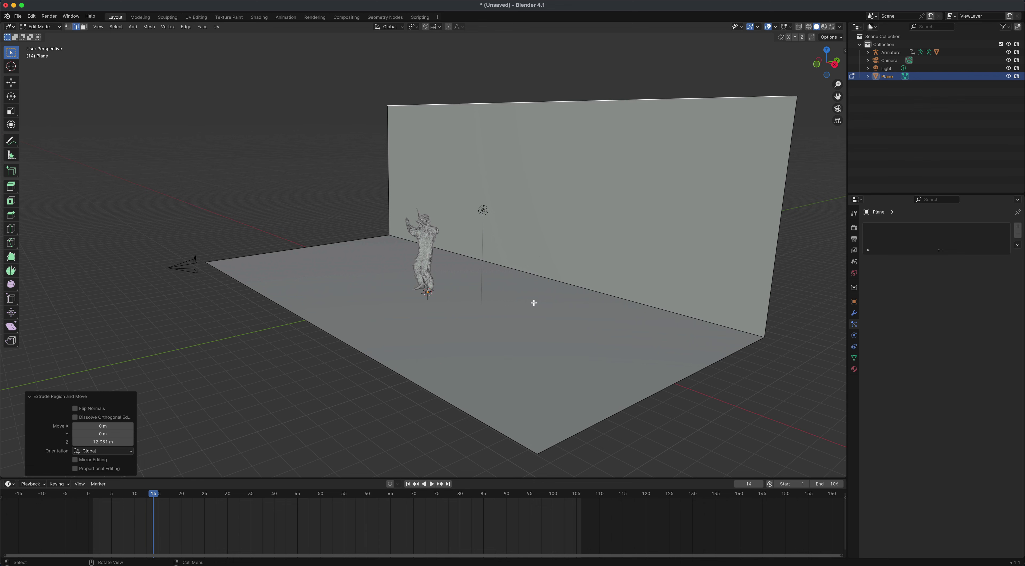
pyautogui.click(527, 291)
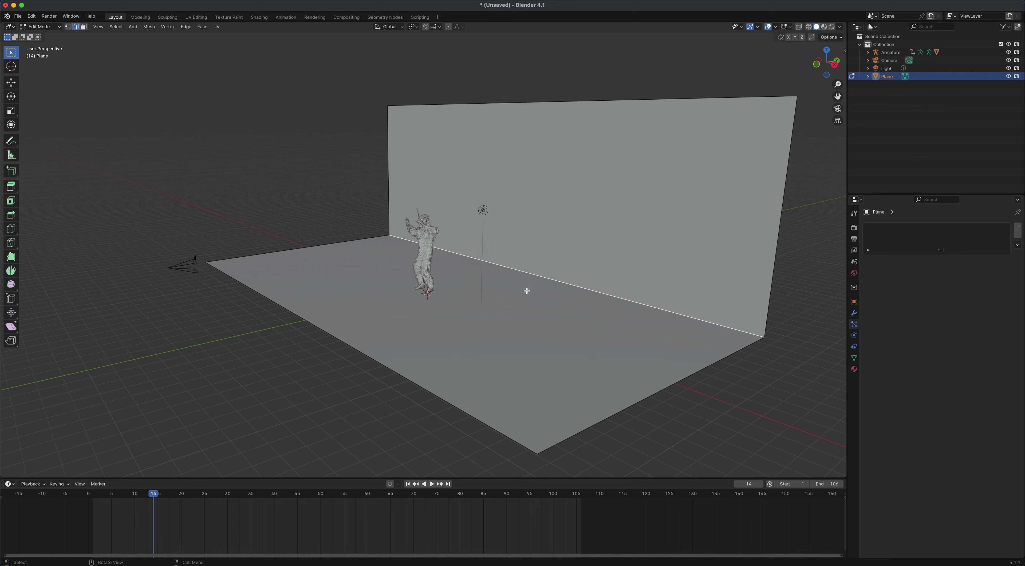
pyautogui.click(12, 215)
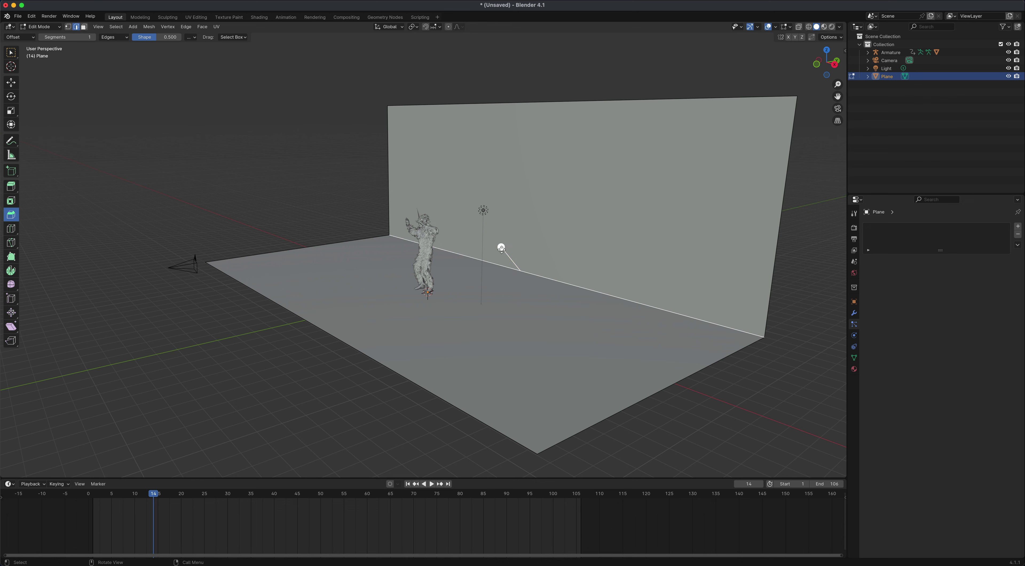
pyautogui.moveTo(501, 247); pyautogui.dragTo(491, 226)
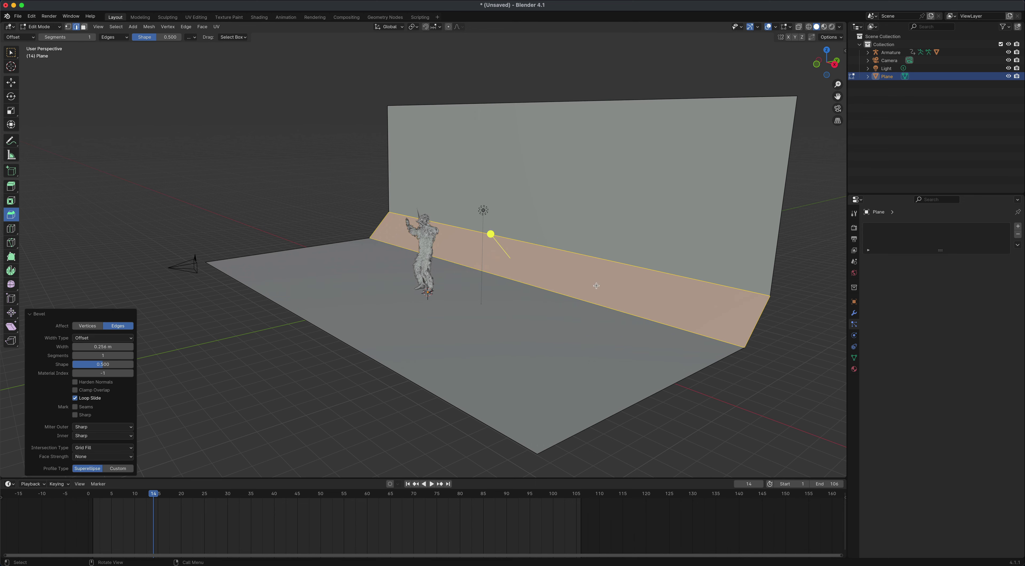
# Set the floor-to-wall bevel to 10 segments to form a smooth curve
pyautogui.click(131, 355)
pyautogui.click(131, 356)
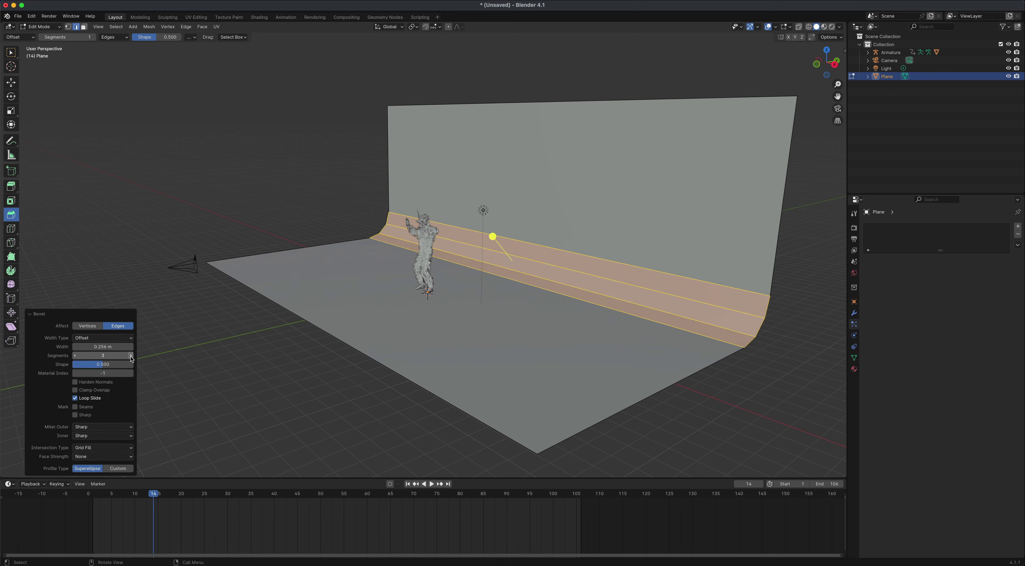
pyautogui.click(131, 356)
pyautogui.click(131, 356)
pyautogui.click(131, 355)
pyautogui.click(131, 356)
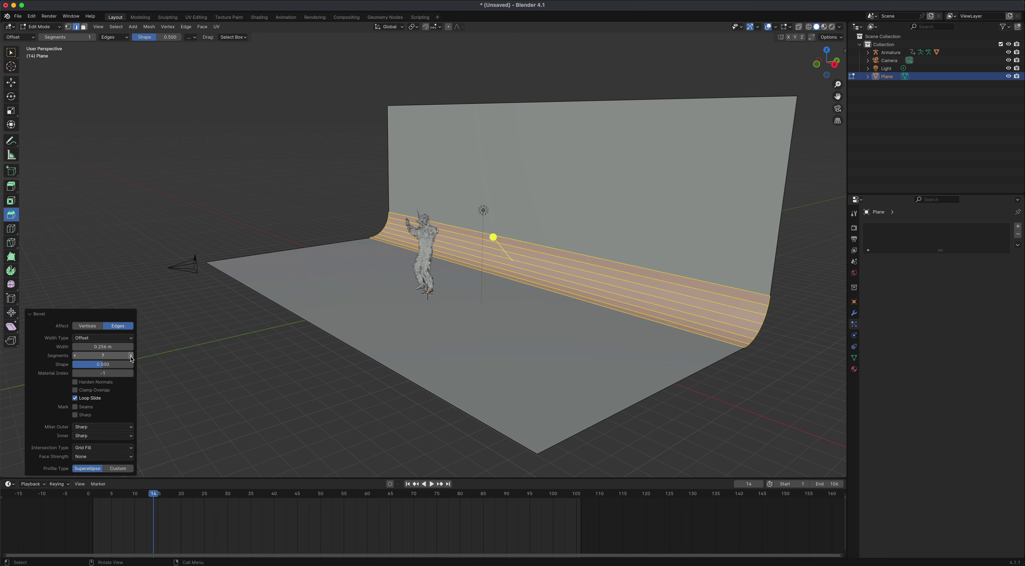
pyautogui.click(131, 356)
pyautogui.click(131, 355)
pyautogui.click(131, 355)
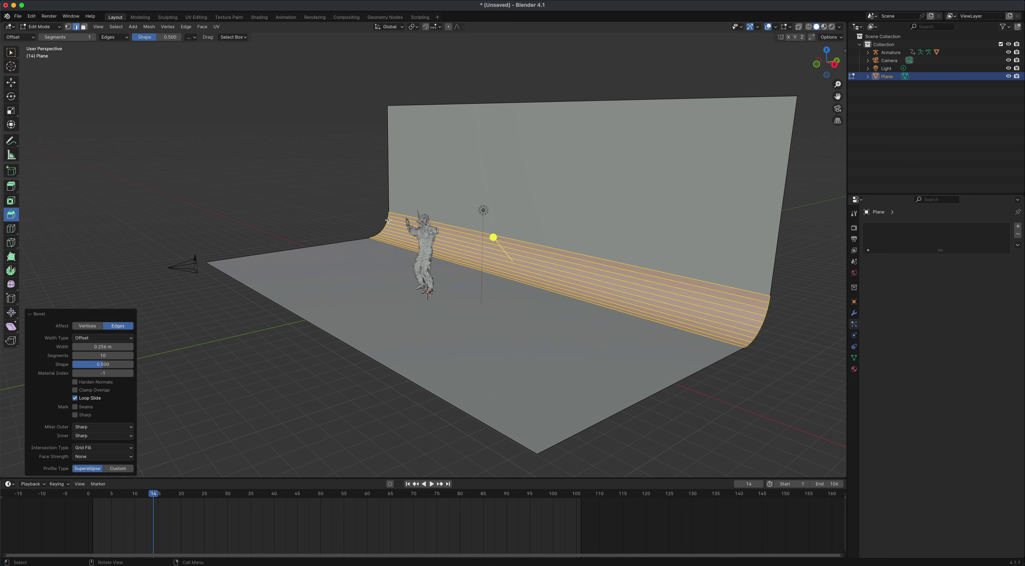
# Leave Edit Mode and apply smooth shading to the curved backdrop plane
pyautogui.moveTo(713, 434)
pyautogui.mouseDown(button='middle')
pyautogui.moveTo(664, 431)
pyautogui.moveTo(737, 433)
pyautogui.moveTo(728, 432)
pyautogui.mouseUp(button='middle')
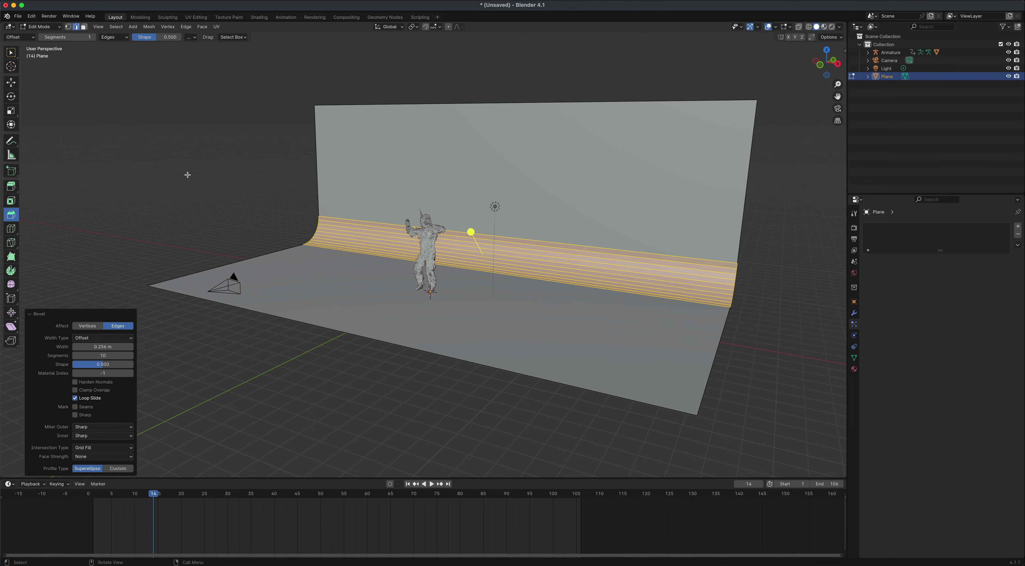
pyautogui.press('Tab')
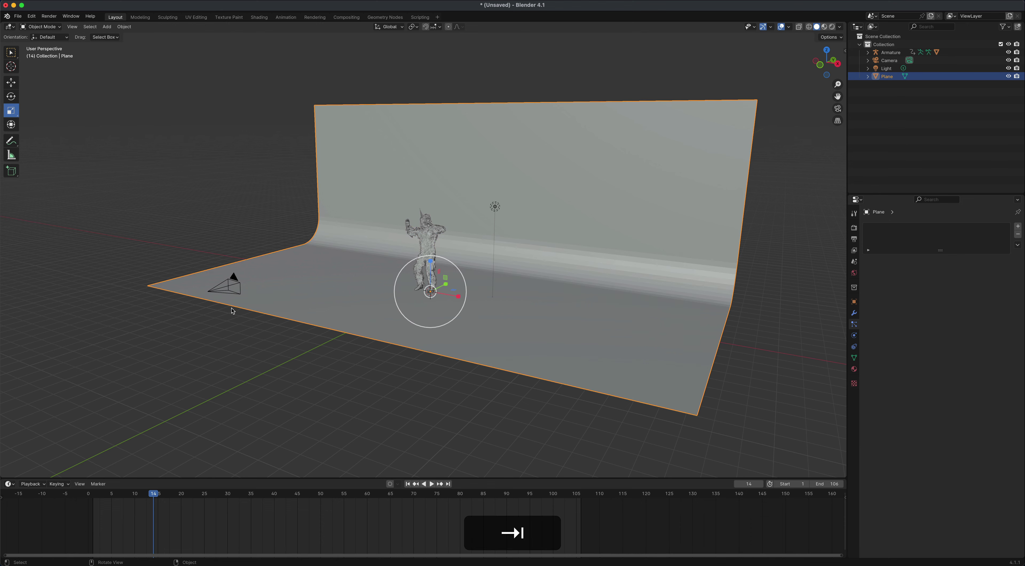
pyautogui.moveTo(232, 311); pyautogui.dragTo(755, 293, button='middle')
pyautogui.rightClick(633, 205)
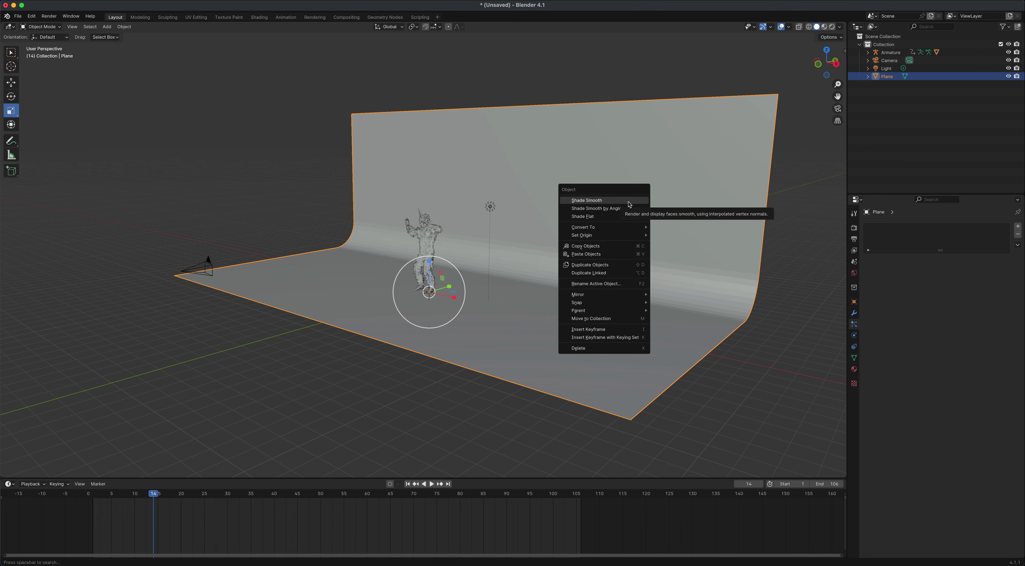
pyautogui.click(627, 200)
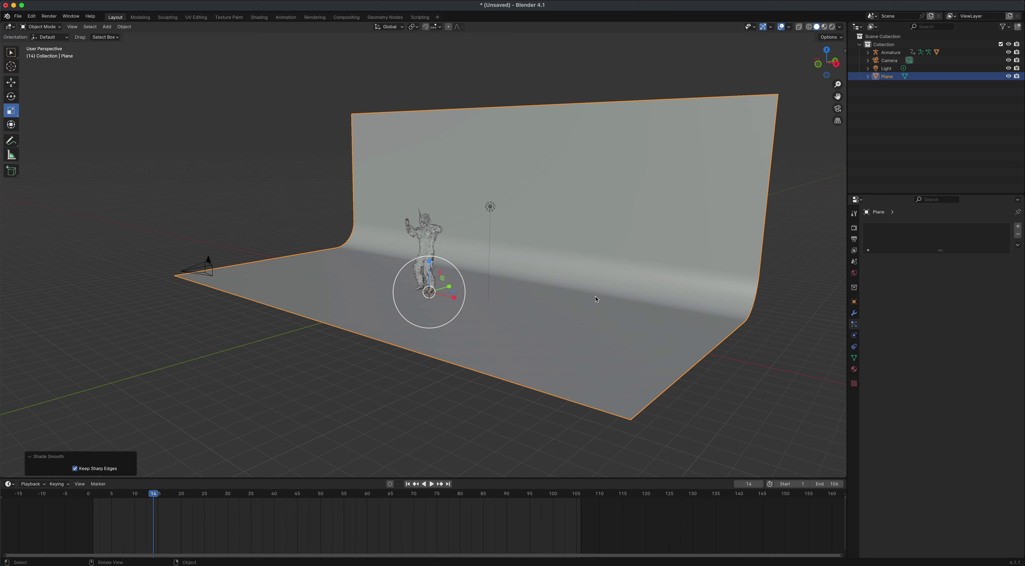
# Add an area light and raise it about 9.07 m along the global Z axis, above the furry figure
pyautogui.moveTo(457, 369); pyautogui.dragTo(485, 390, button='middle')
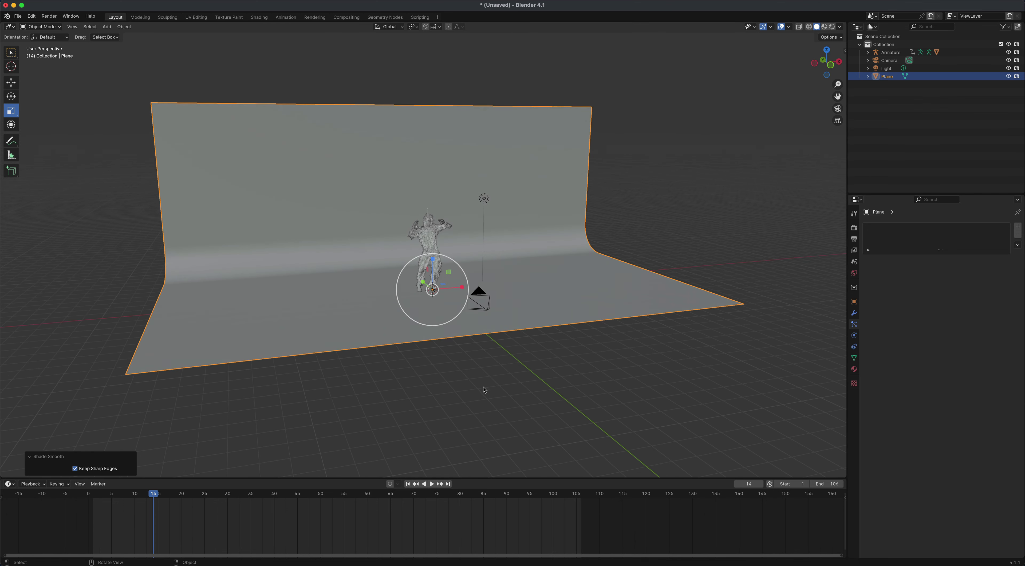
pyautogui.click(108, 26)
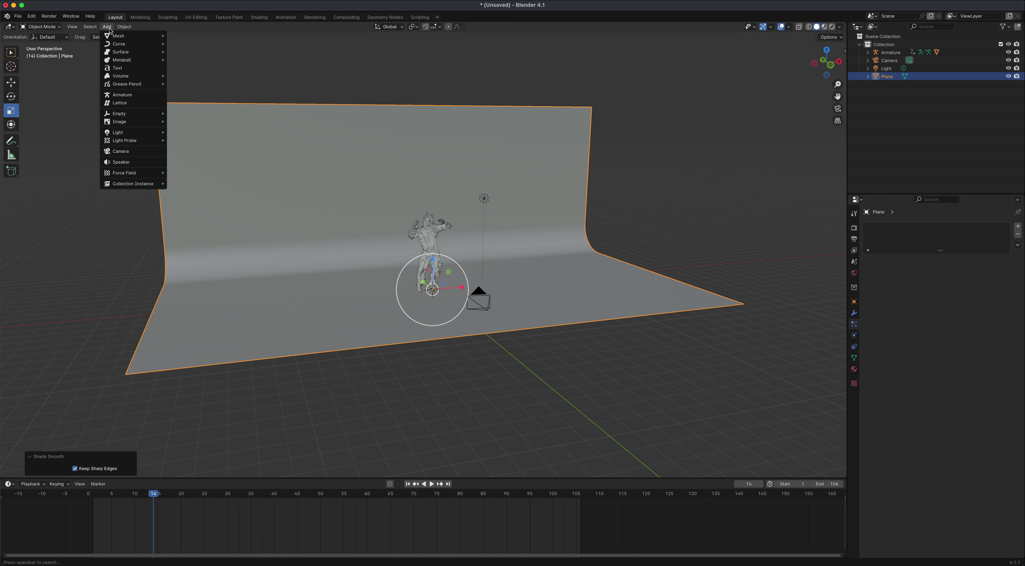
pyautogui.moveTo(144, 132)
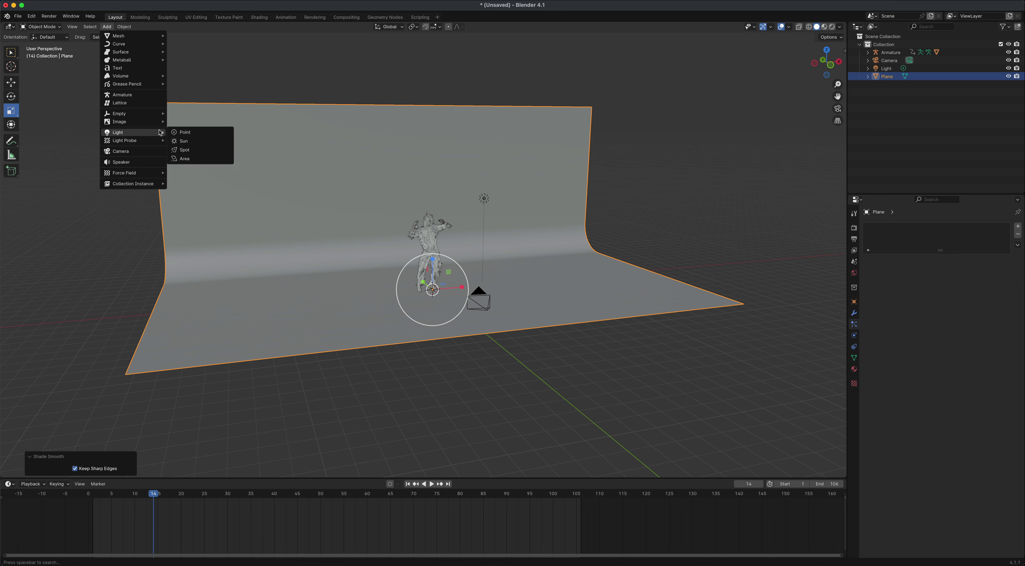
pyautogui.click(211, 159)
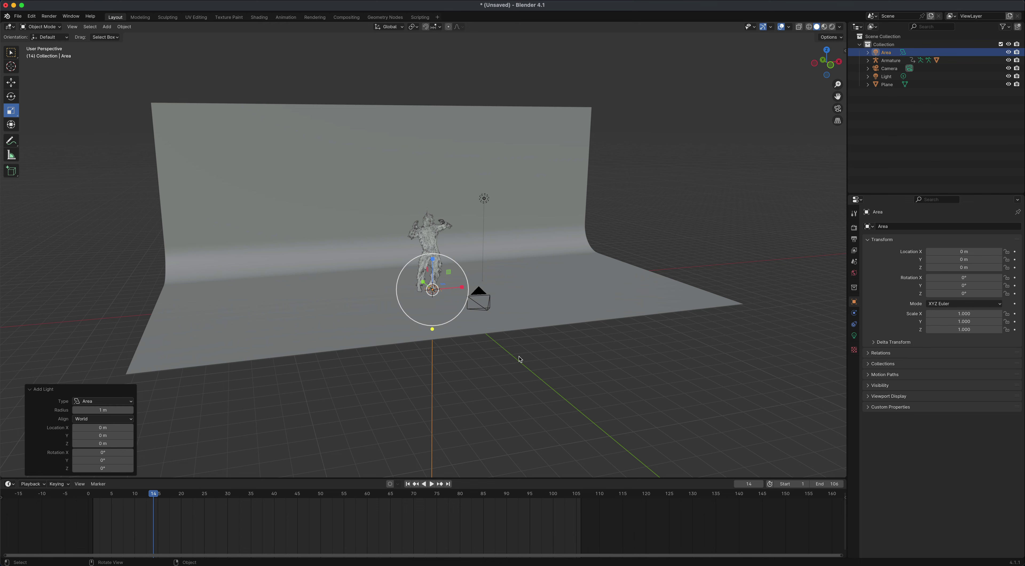
pyautogui.press('g')
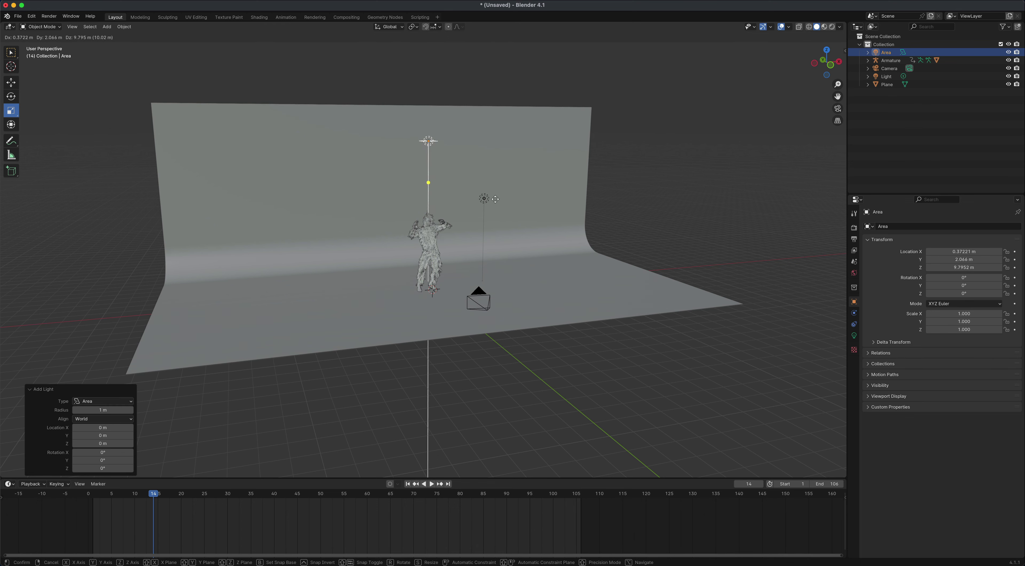
pyautogui.press('z')
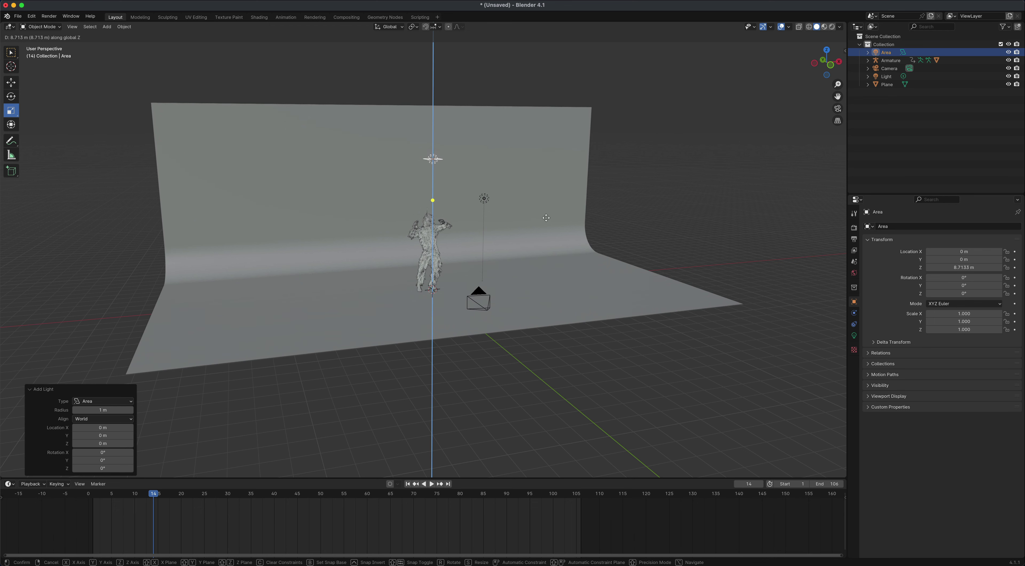
pyautogui.click(609, 214)
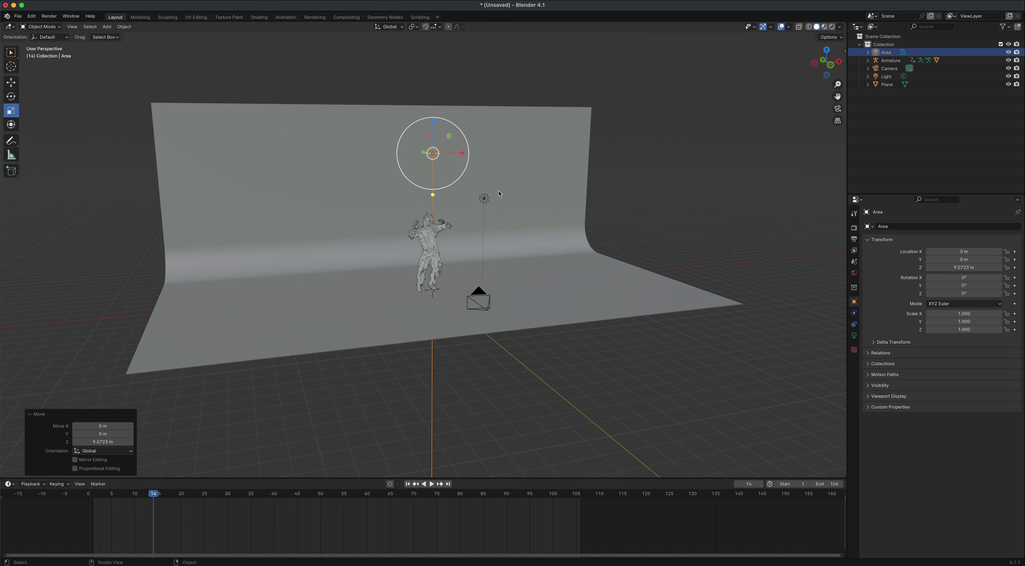
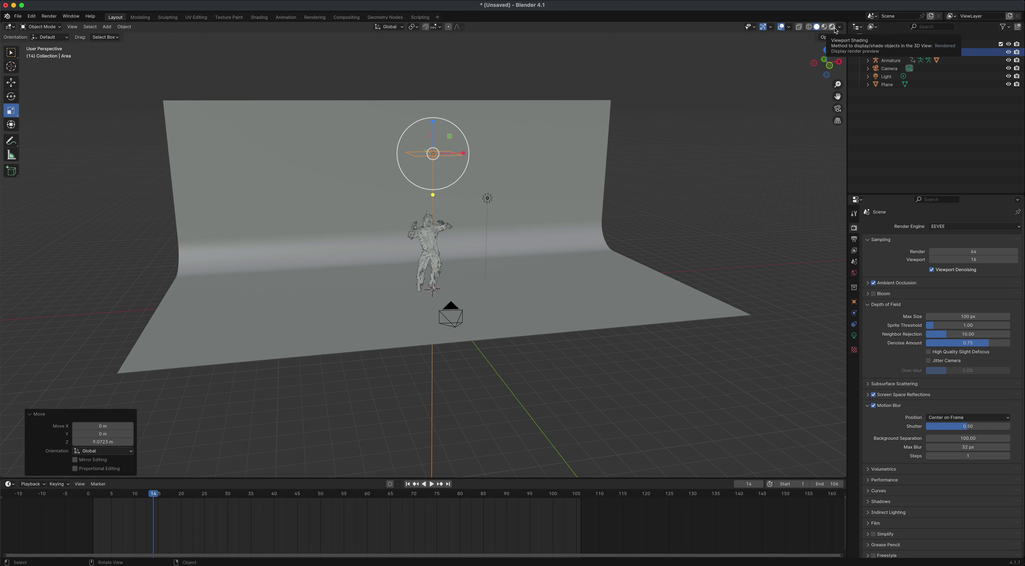
# Switch the viewport to rendered shading to preview the lighting on the figure and backdrop
pyautogui.click(832, 27)
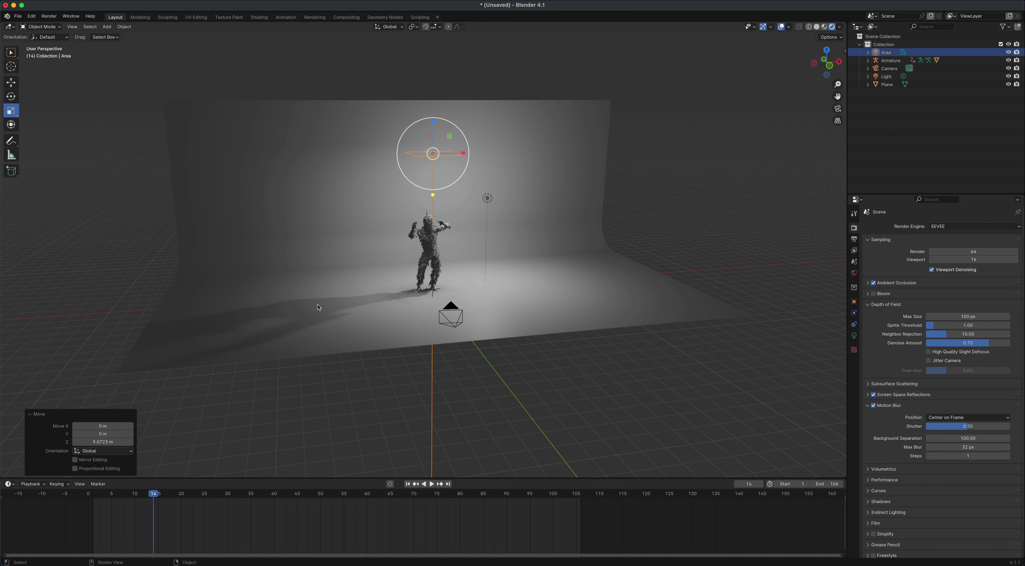
pyautogui.moveTo(541, 363); pyautogui.dragTo(513, 260, button='middle')
pyautogui.moveTo(572, 435); pyautogui.dragTo(571, 440, button='middle')
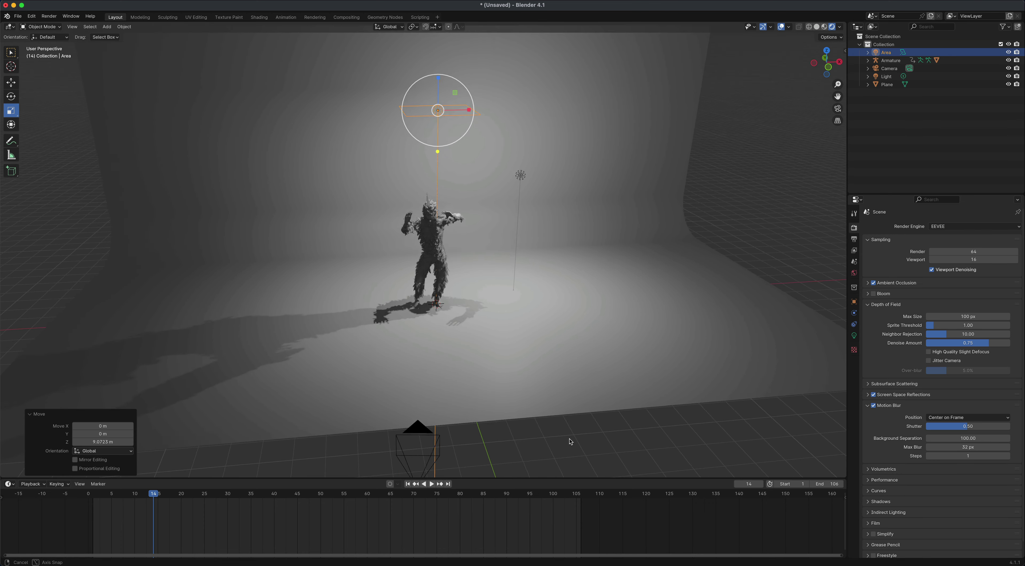
# Rotate the area light about -41° around the global X axis with the Rotate tool
pyautogui.click(451, 116)
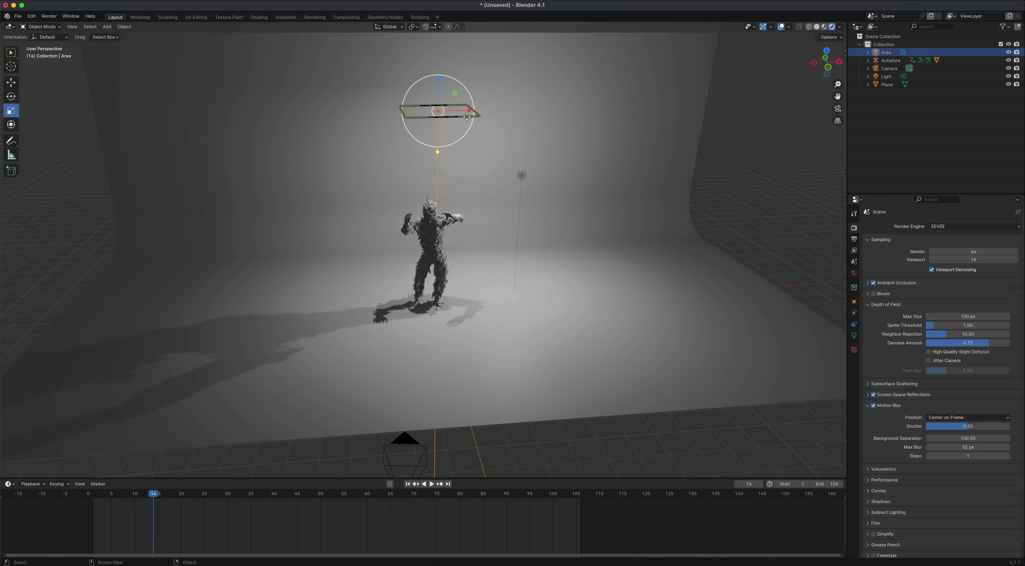
pyautogui.click(12, 96)
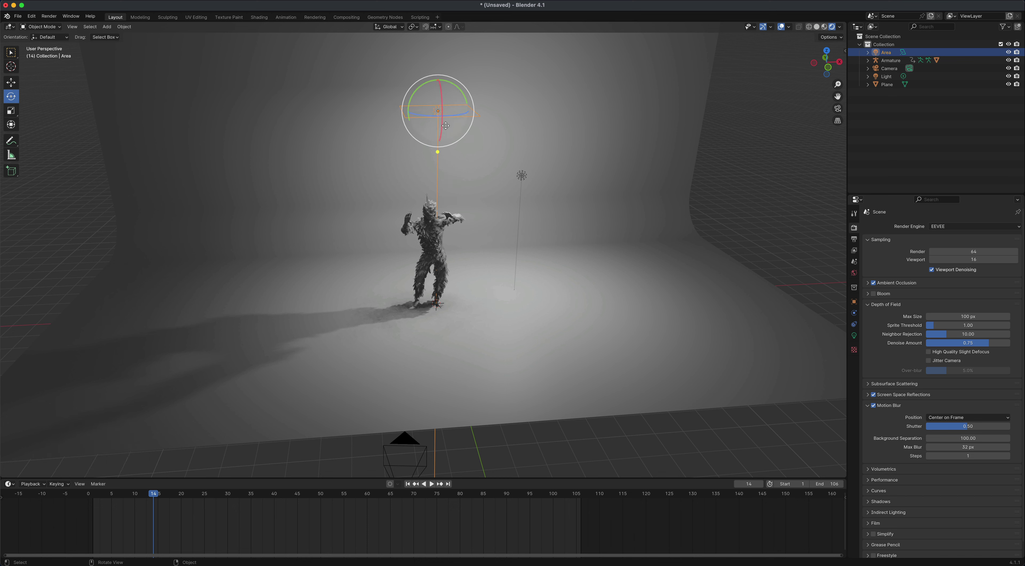
pyautogui.moveTo(441, 98); pyautogui.dragTo(440, 84)
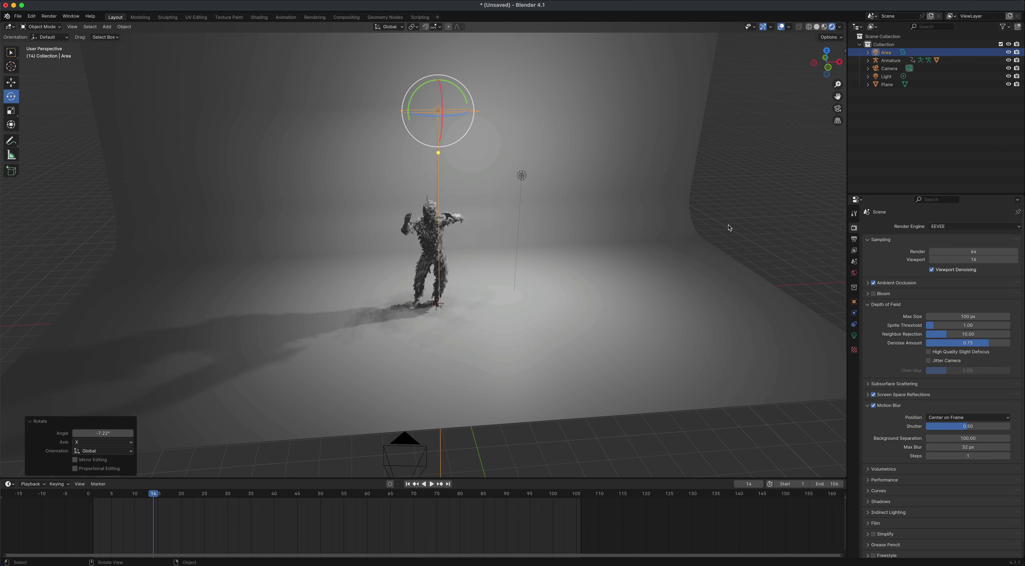
pyautogui.moveTo(442, 100); pyautogui.dragTo(457, 108, button='middle')
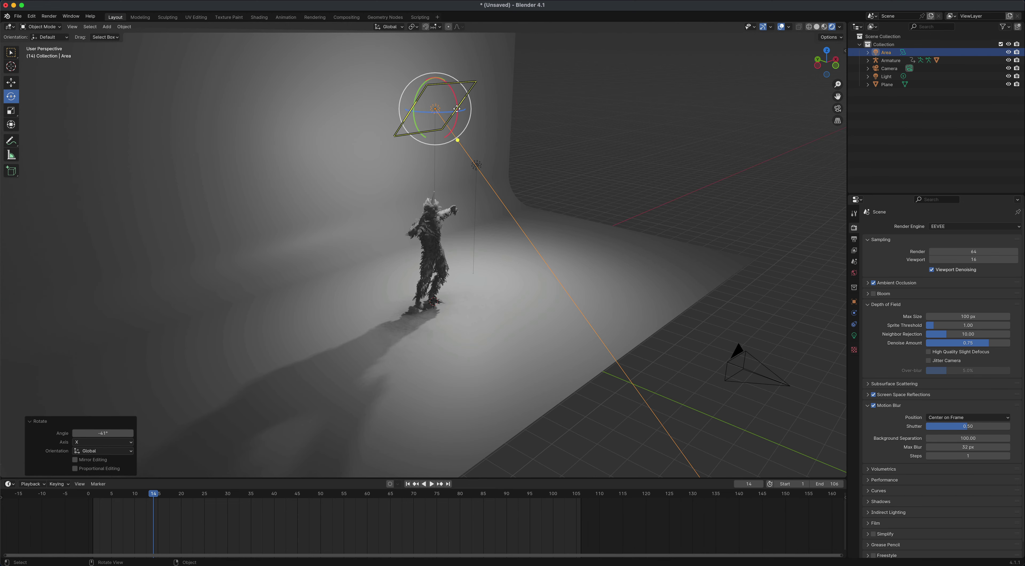
# Move the area light about -2.33 m along the global X axis
pyautogui.press('g')
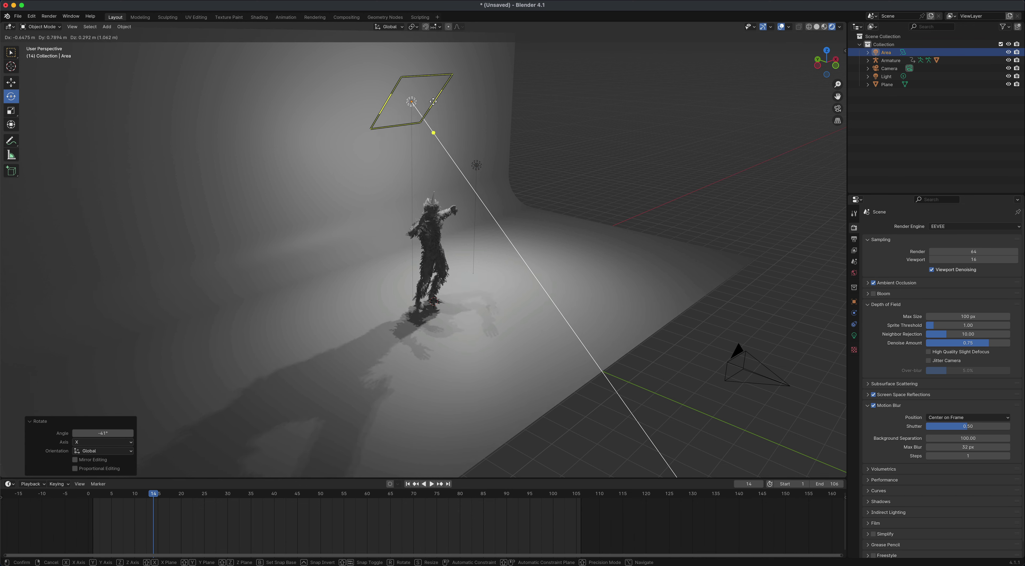
pyautogui.press('z')
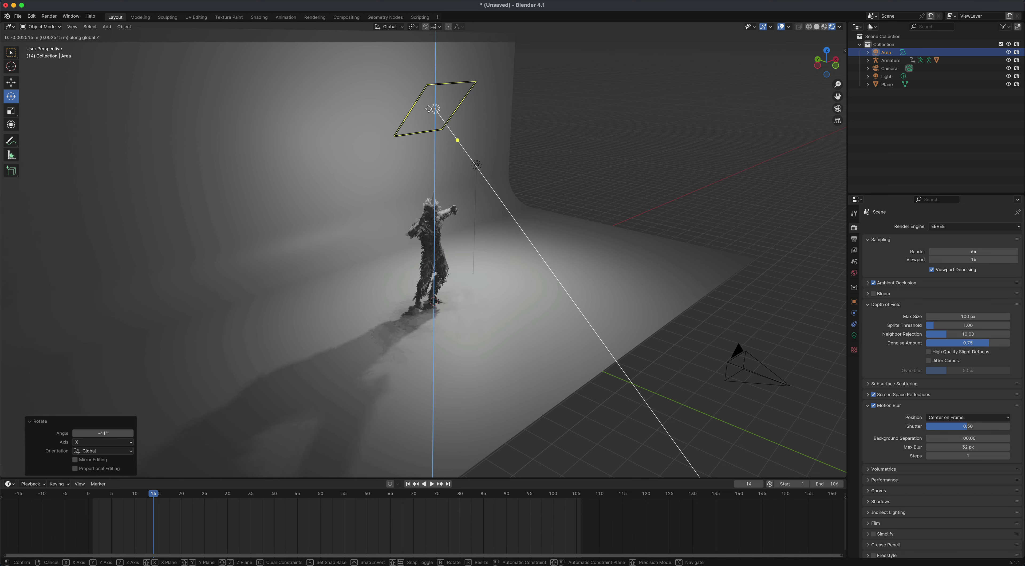
pyautogui.press('x')
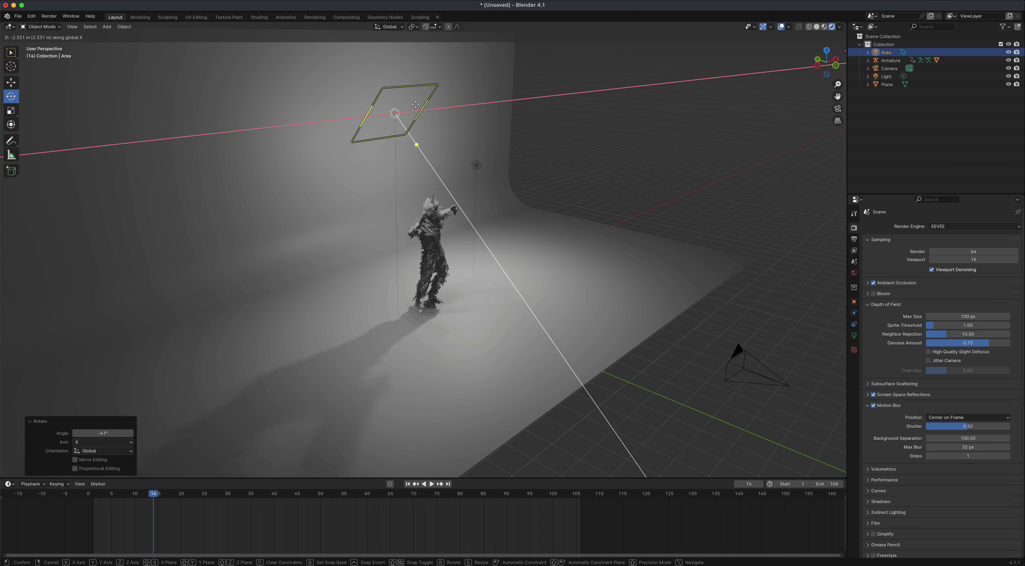
pyautogui.click(416, 104)
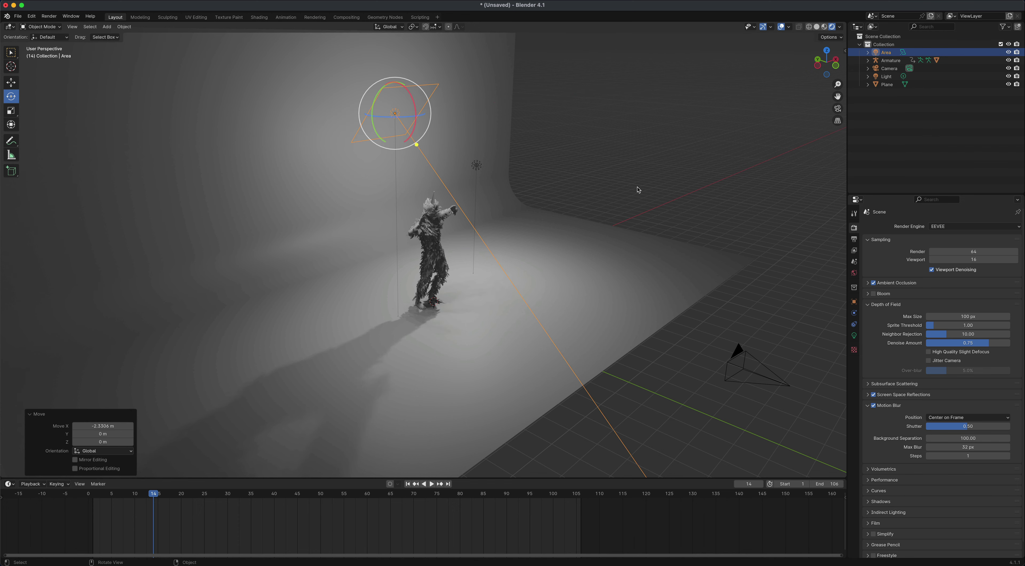
# Shift the area light about 2.06 m along the global X axis so it sits over the figure
pyautogui.moveTo(655, 196); pyautogui.dragTo(603, 201, button='middle')
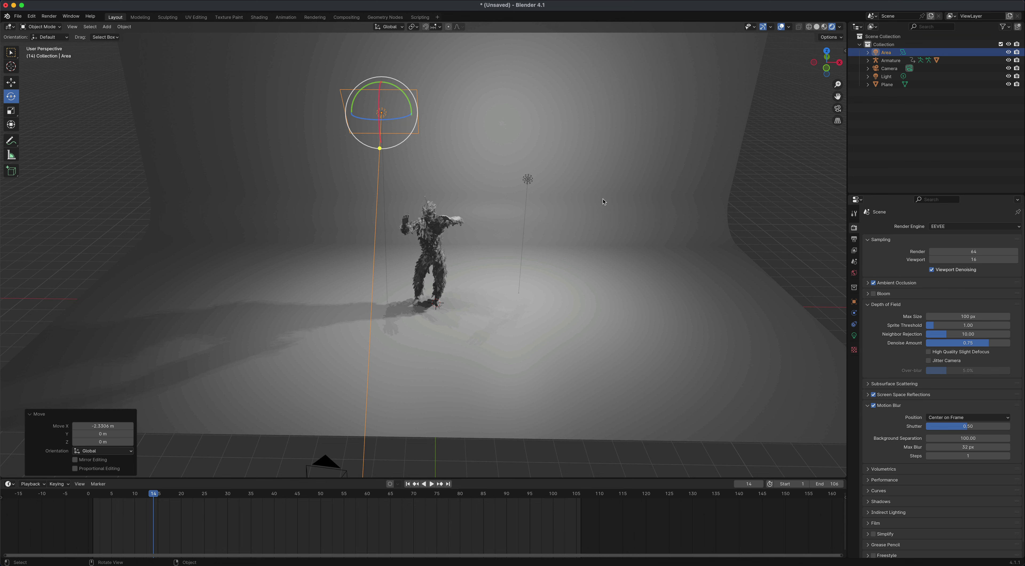
pyautogui.press('g')
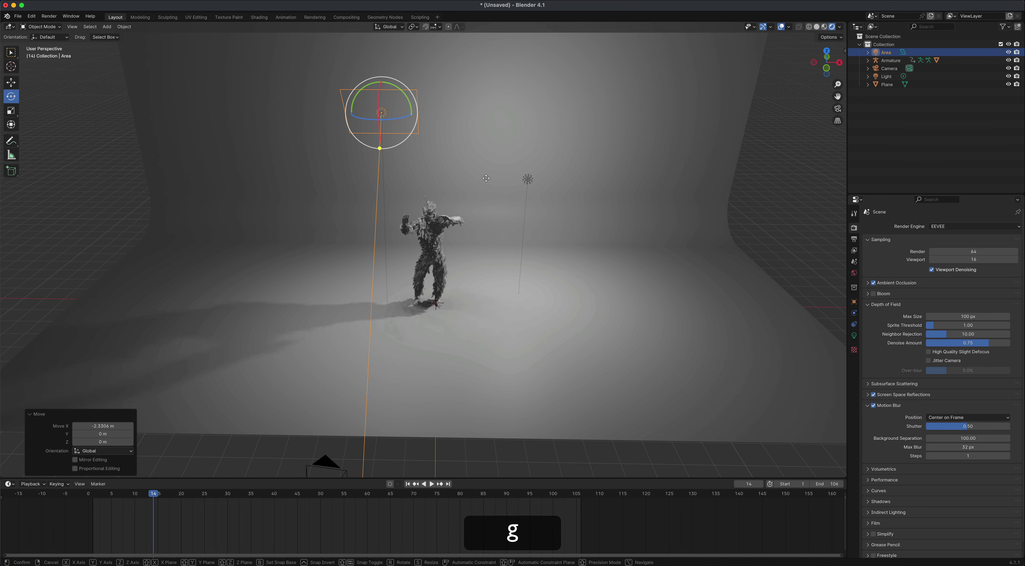
pyautogui.press('x')
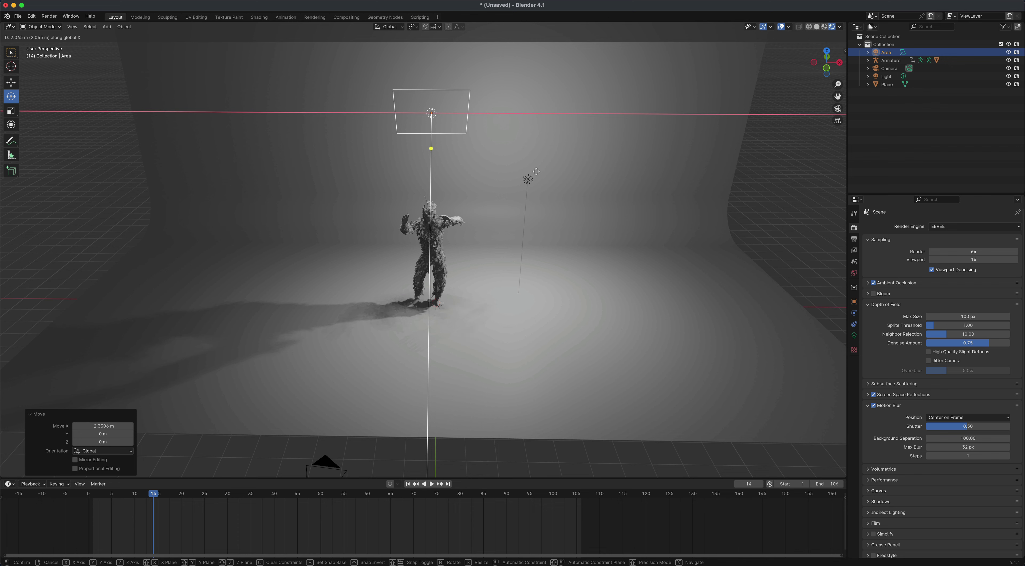
pyautogui.click(536, 172)
pyautogui.moveTo(788, 198); pyautogui.dragTo(550, 211, button='middle')
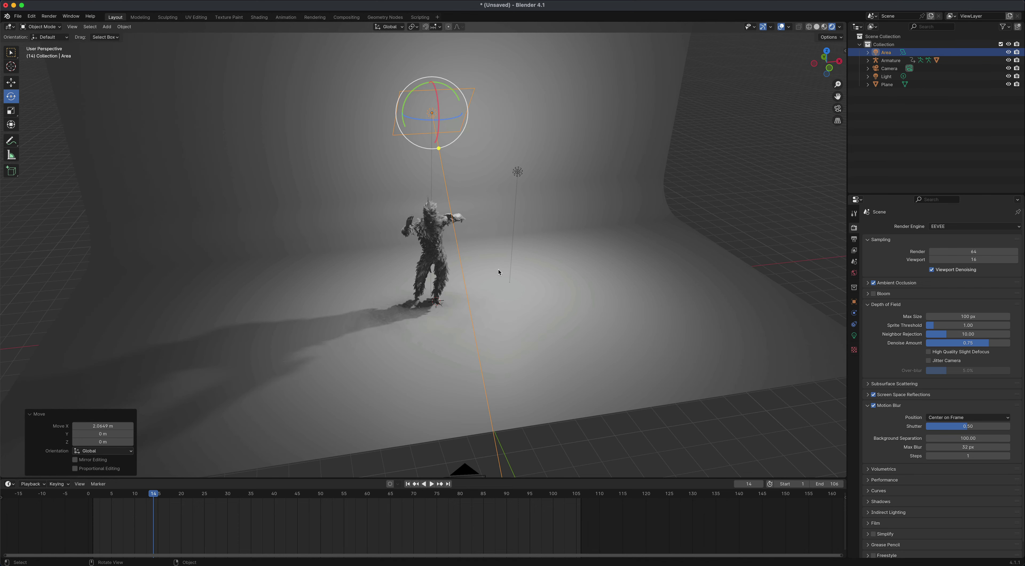
pyautogui.press('r')
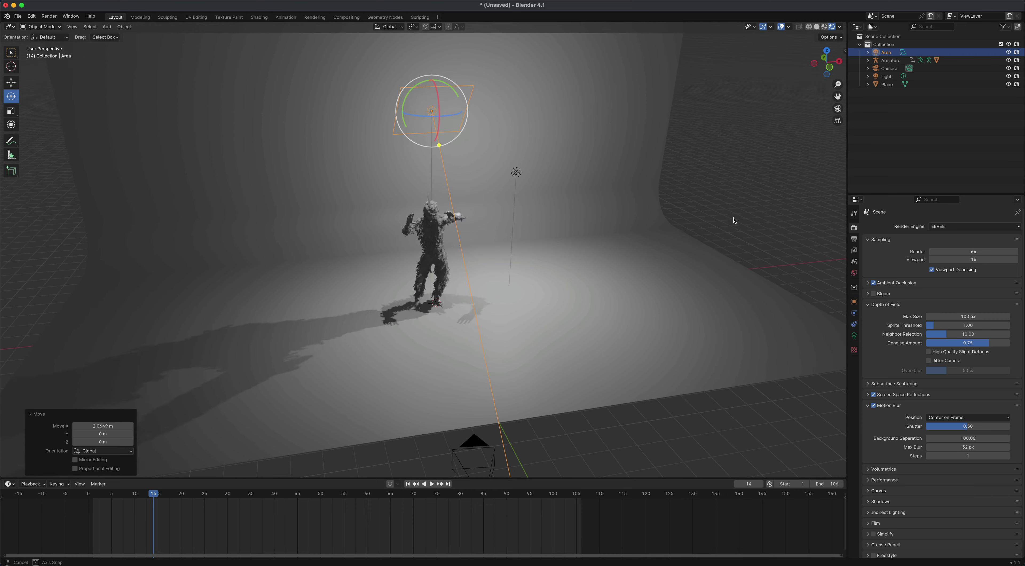
pyautogui.click(734, 220)
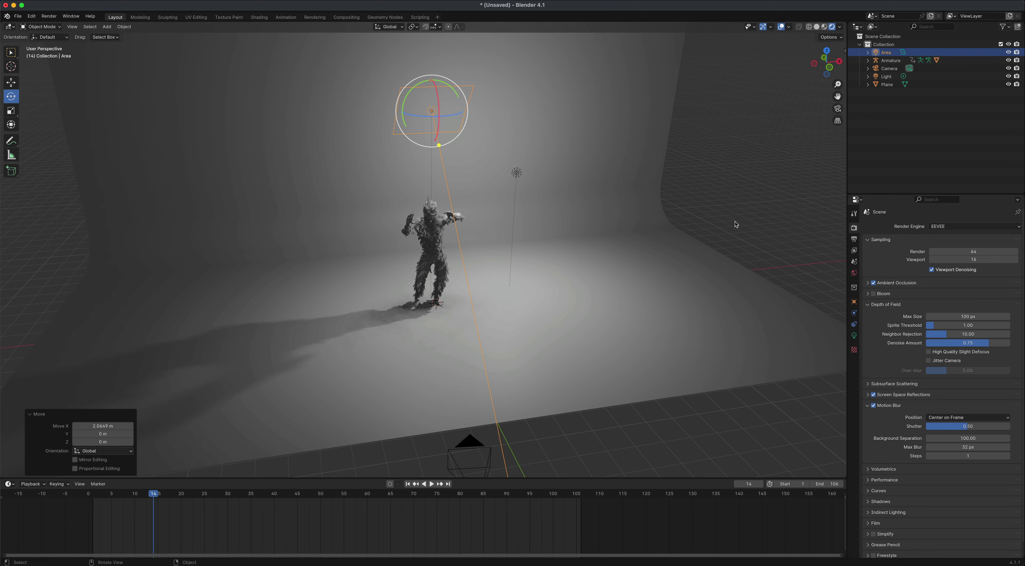
# Assign a Sky Texture to the world background color
pyautogui.click(853, 274)
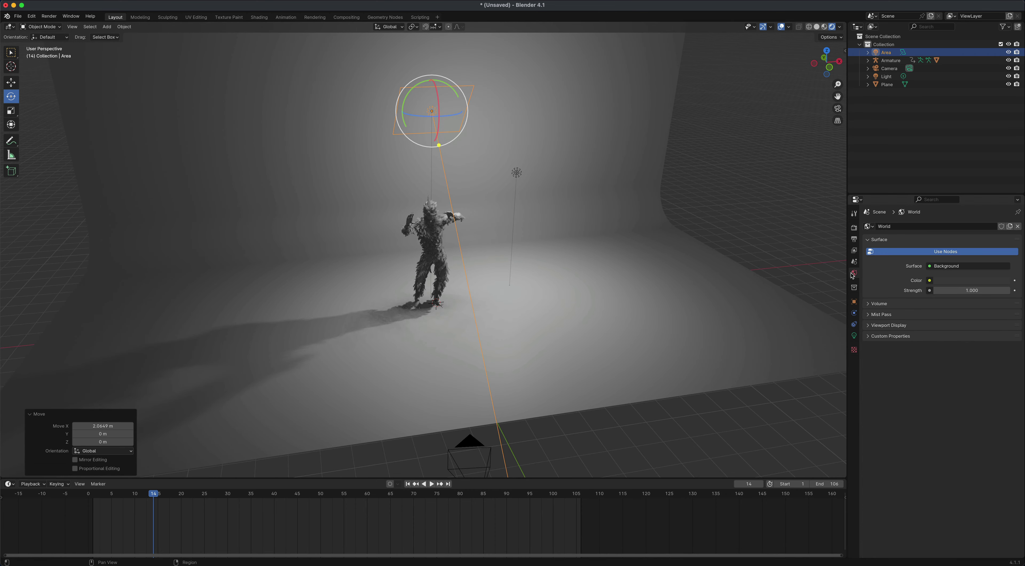
pyautogui.click(929, 281)
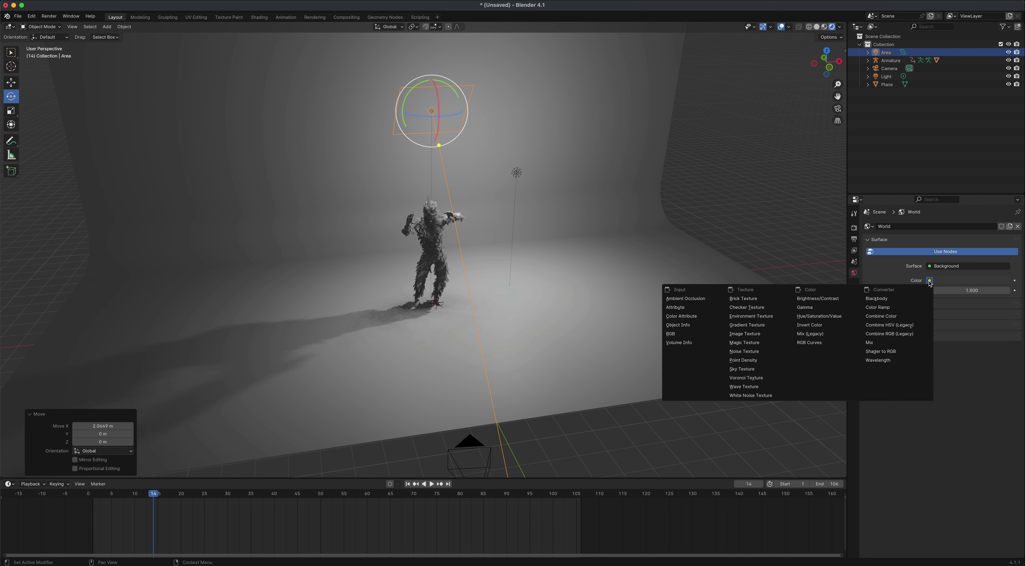
pyautogui.click(757, 370)
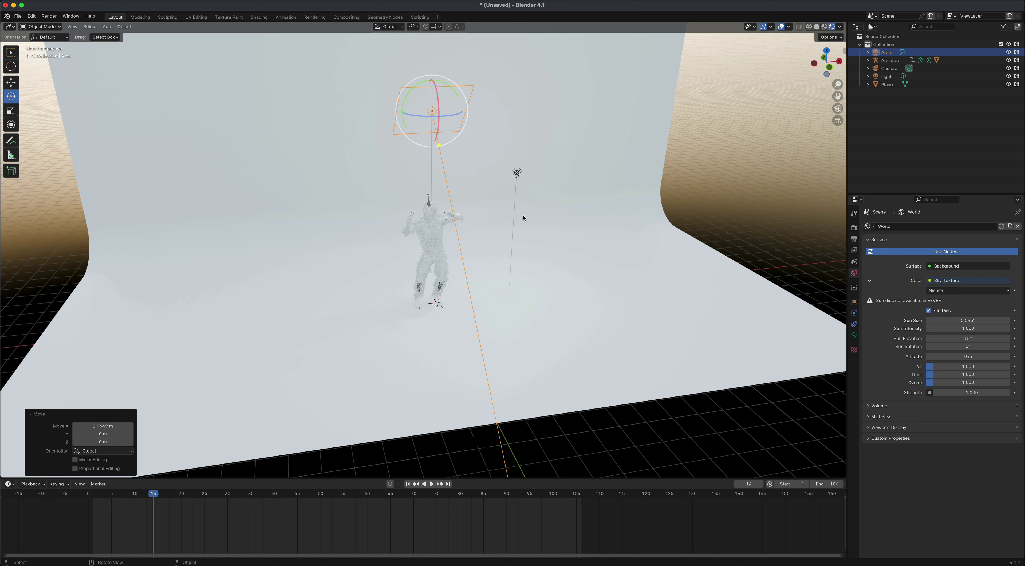
# Set the world background strength to 0.3
pyautogui.click(952, 394)
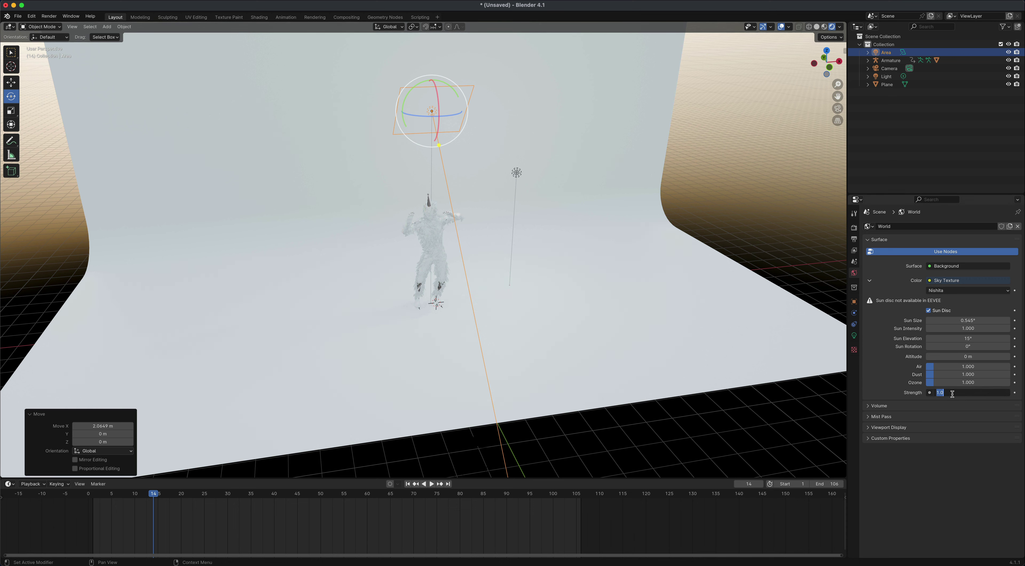
pyautogui.press('BackSpace')
pyautogui.write('.3')
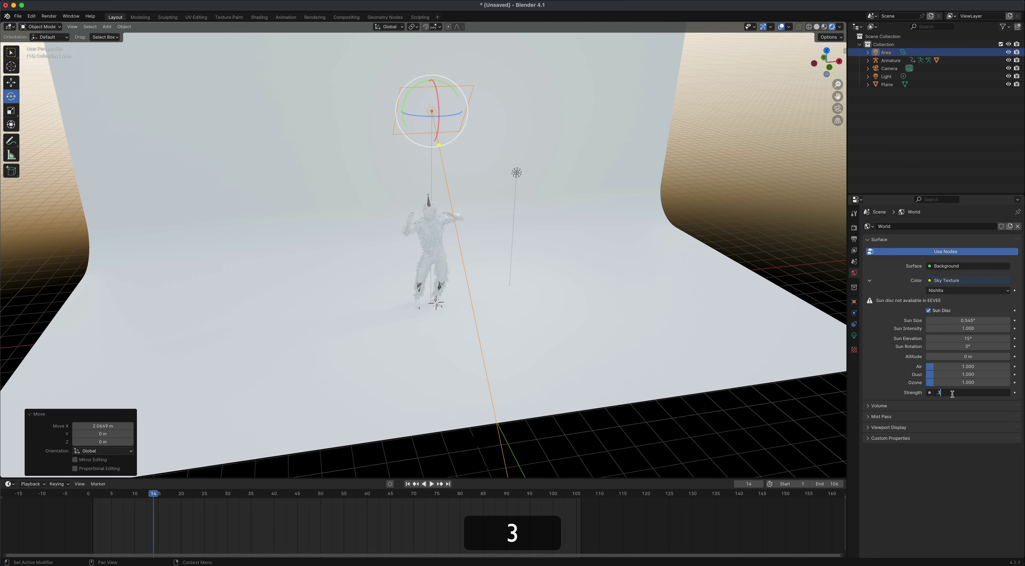
pyautogui.press('Return')
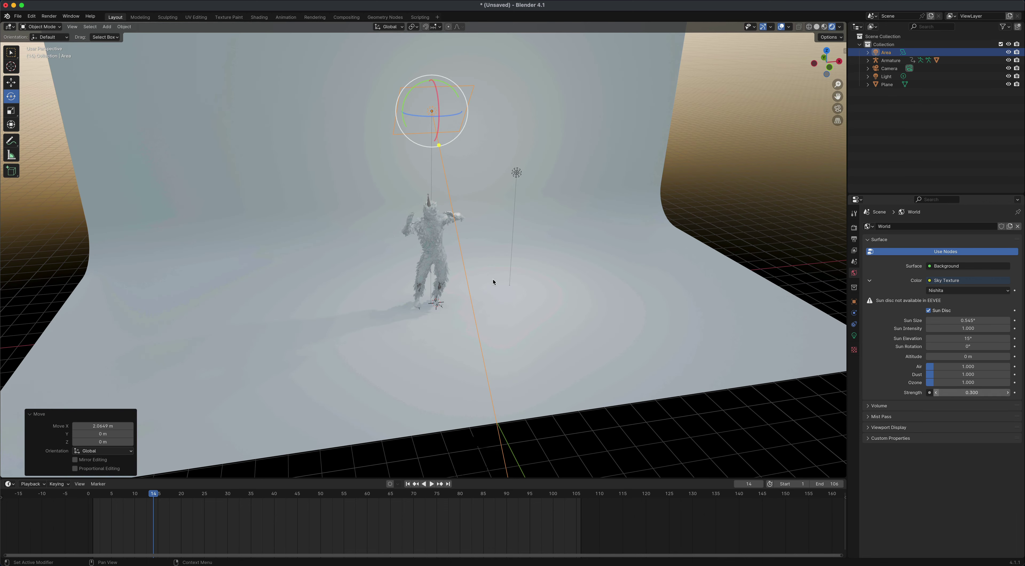
# Lower the world background strength to 0.25
pyautogui.click(962, 393)
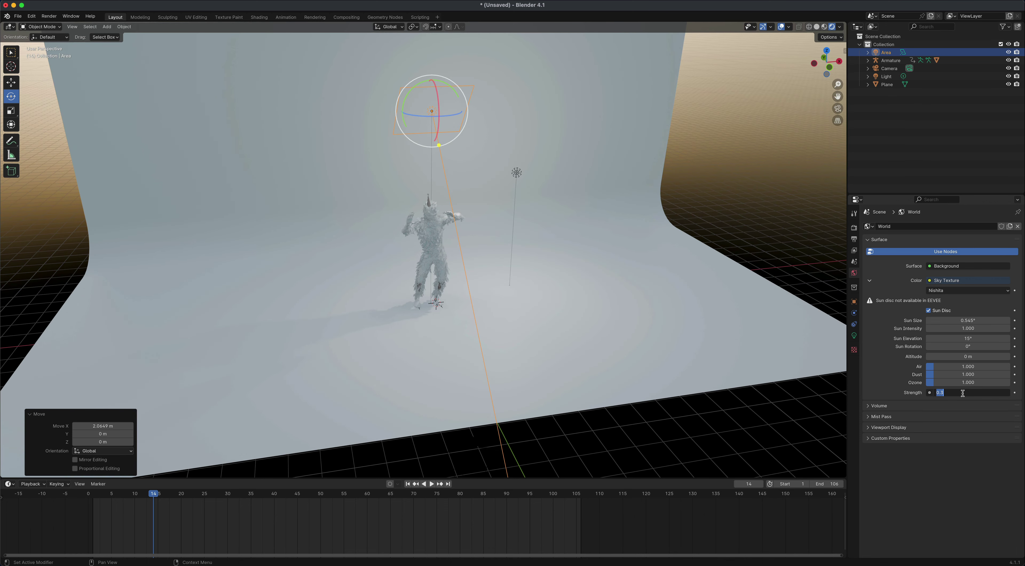
pyautogui.write('.25')
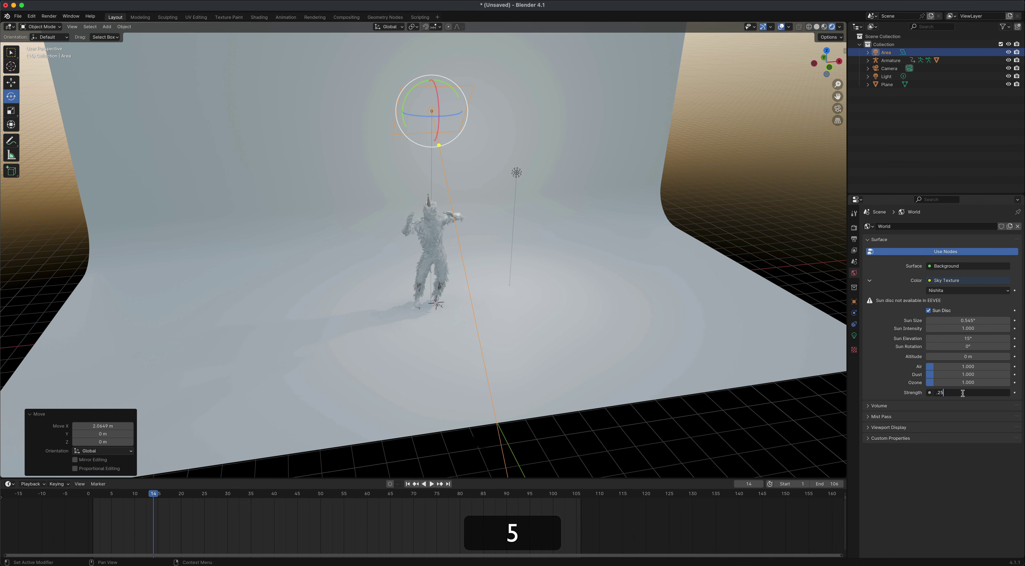
pyautogui.press('Return')
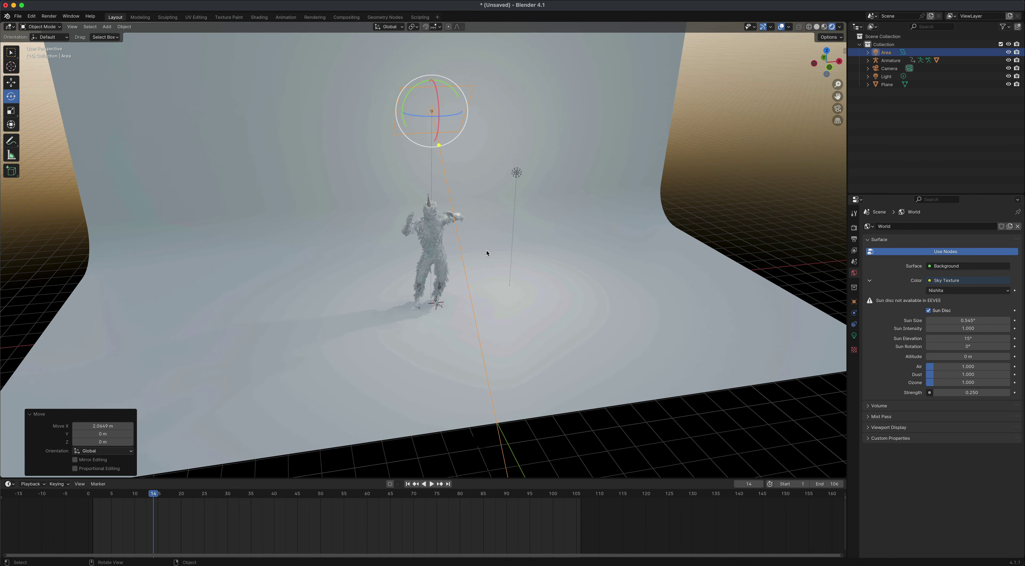
# Render a still image from the camera view, close the result, and save the project as DancingGuy
pyautogui.moveTo(749, 241); pyautogui.dragTo(743, 233, button='middle')
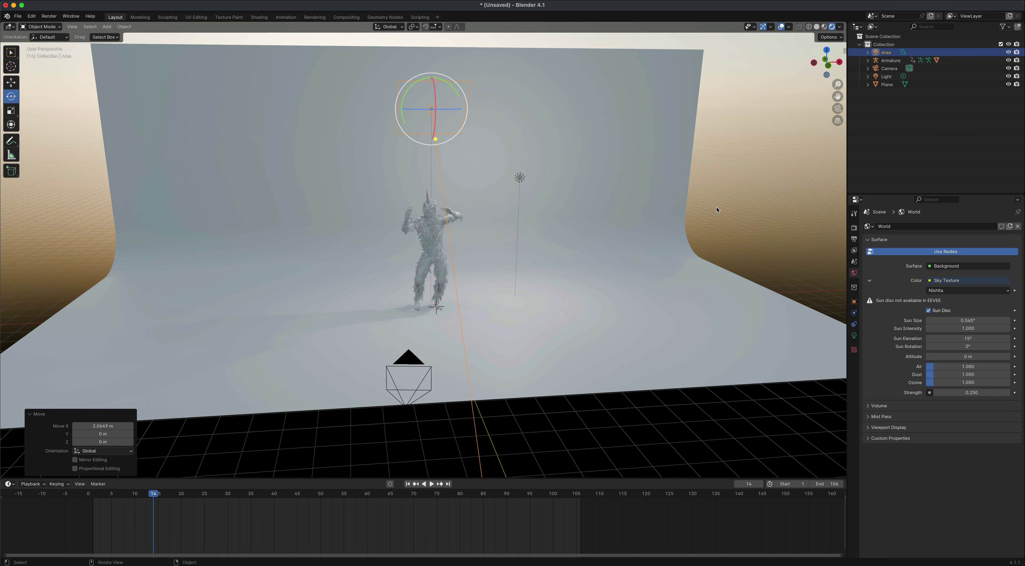
pyautogui.click(838, 109)
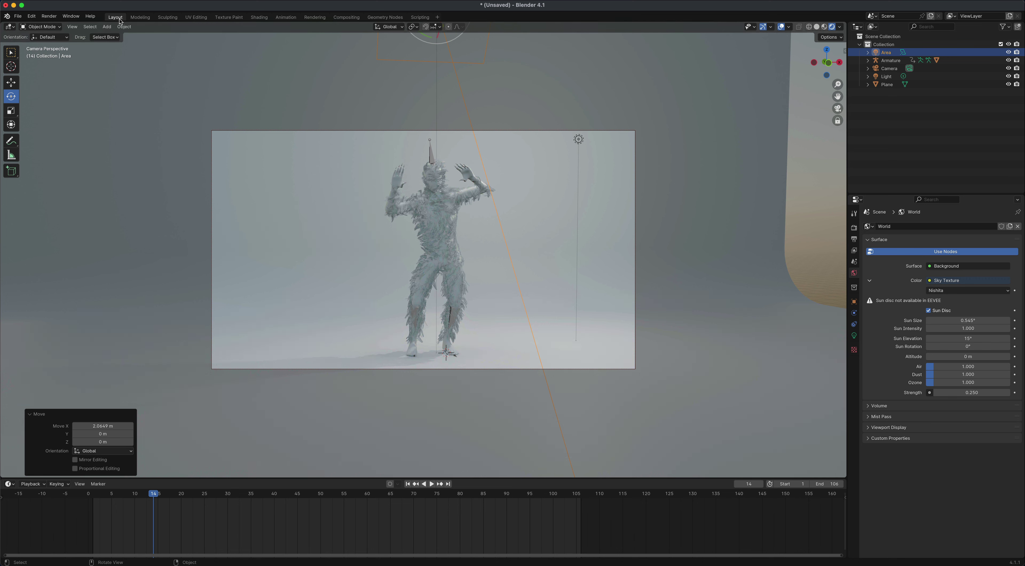
pyautogui.click(49, 16)
pyautogui.click(67, 25)
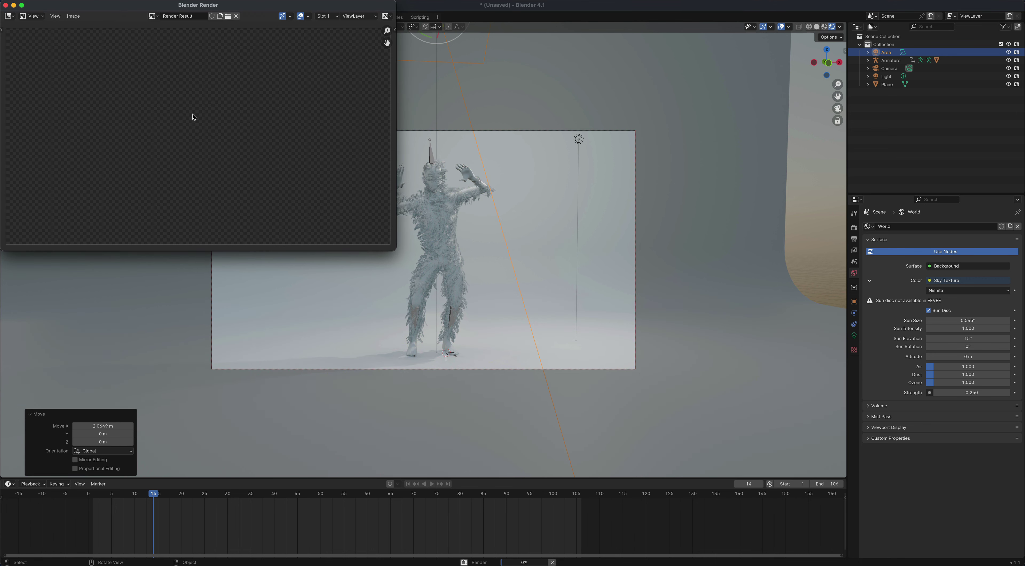
pyautogui.moveTo(198, 5); pyautogui.dragTo(310, 84)
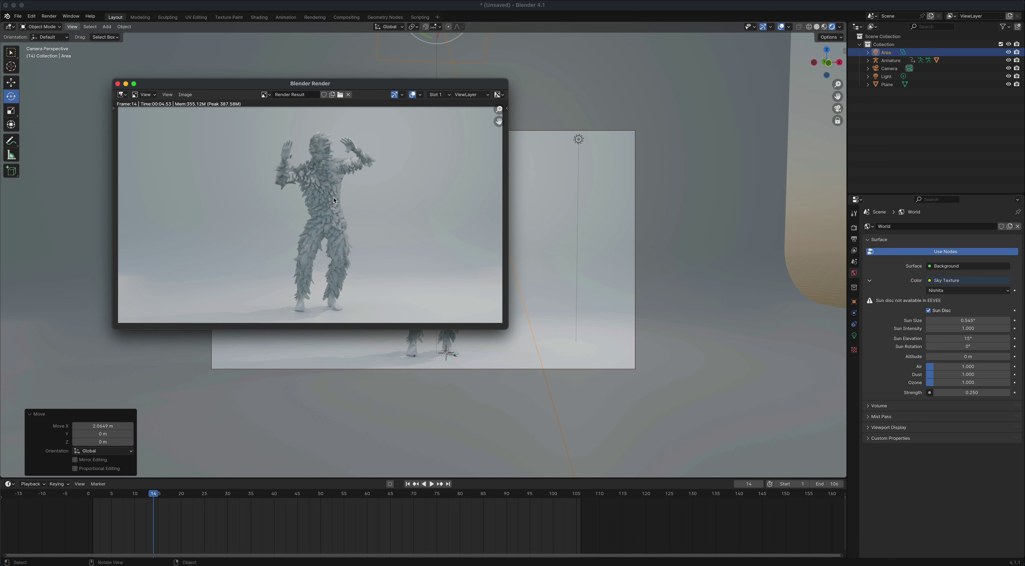
pyautogui.click(118, 85)
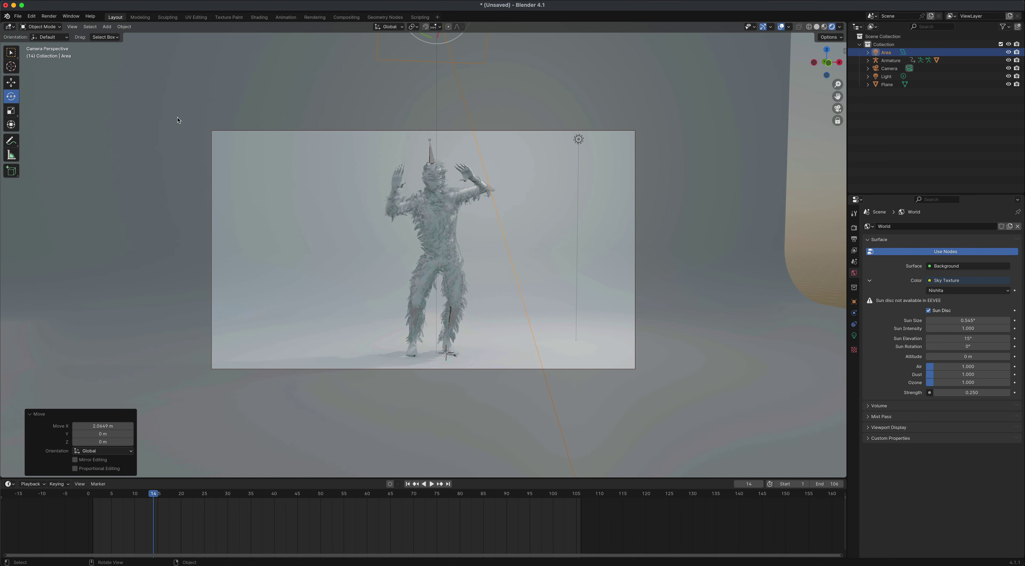
pyautogui.press('super+s')
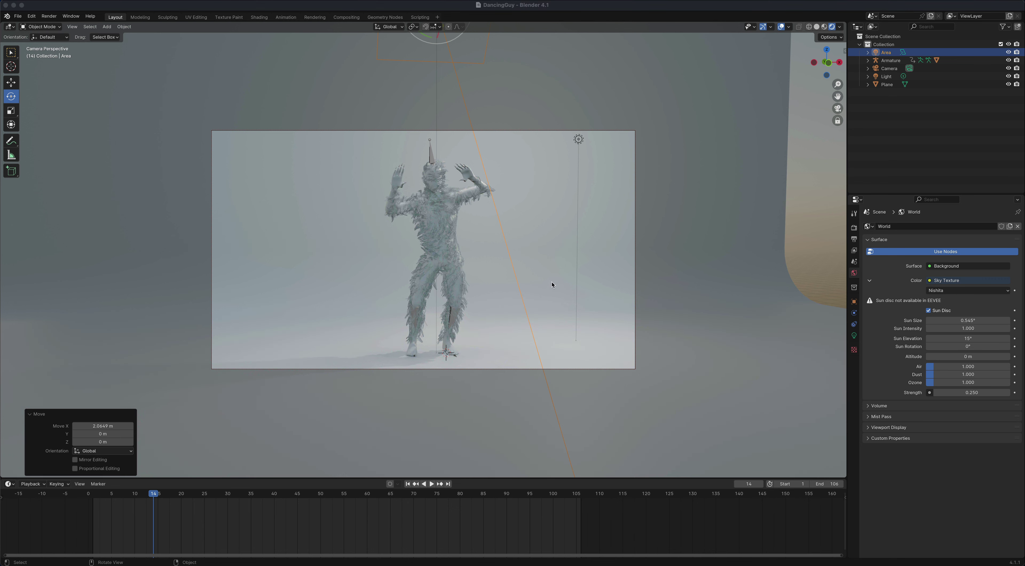
# Create a new material on the curved backdrop plane
pyautogui.click(544, 276)
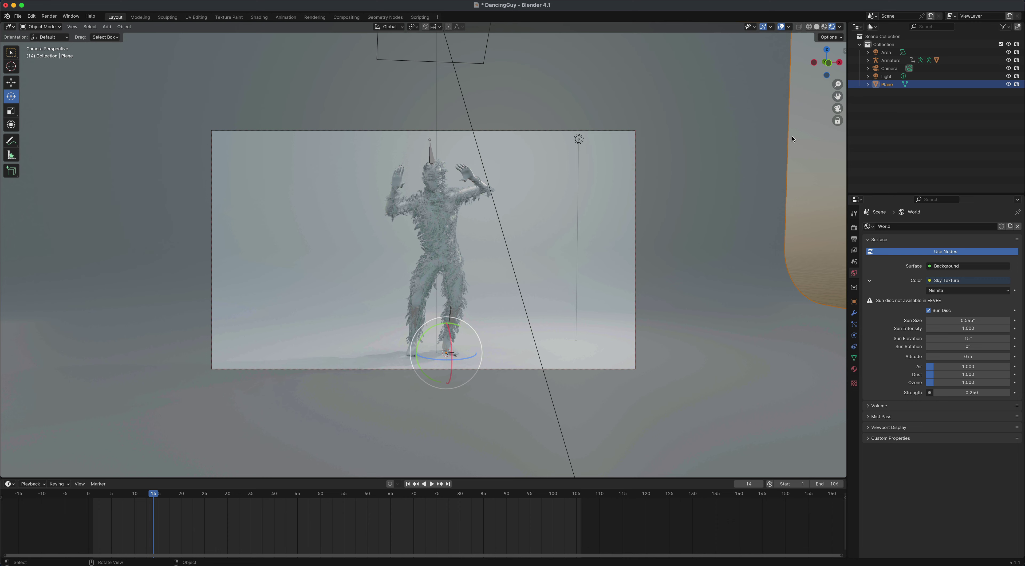
pyautogui.click(838, 109)
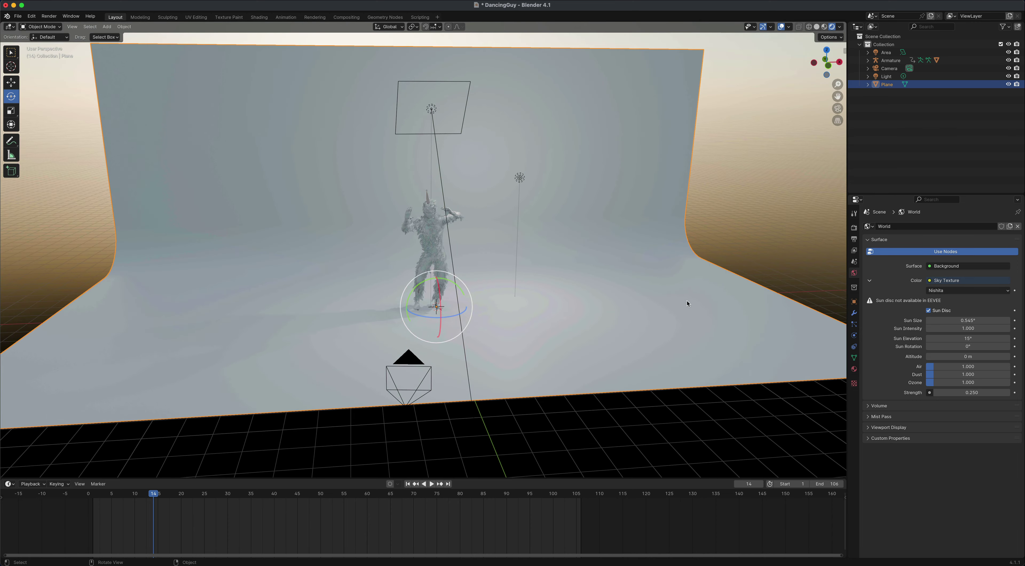
pyautogui.scroll(-4, 741, 251)
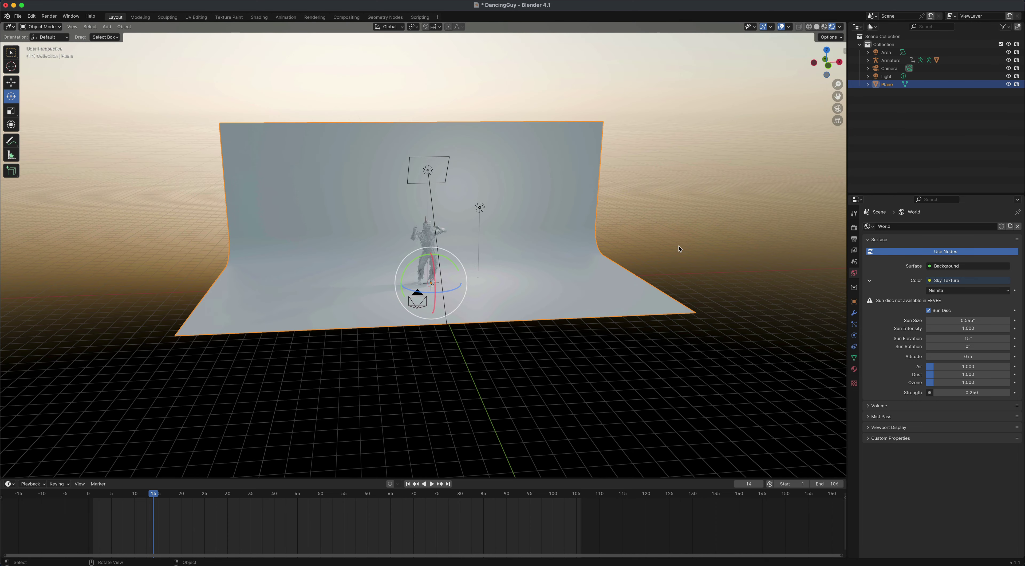
pyautogui.click(598, 251)
pyautogui.click(594, 251)
pyautogui.moveTo(666, 265); pyautogui.dragTo(659, 266, button='middle')
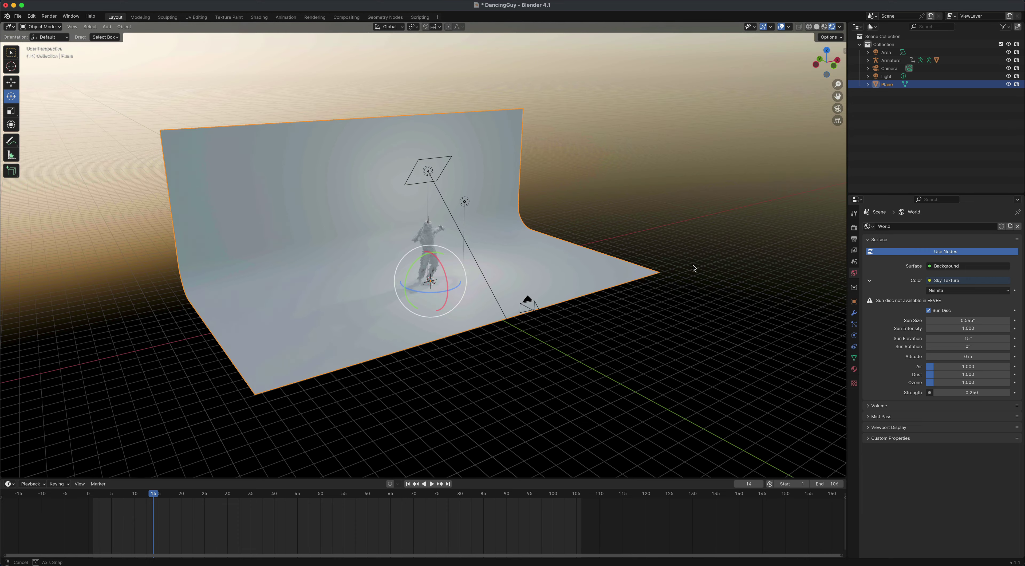
pyautogui.scroll(3, 715, 254)
pyautogui.moveTo(707, 242); pyautogui.dragTo(631, 213, button='middle')
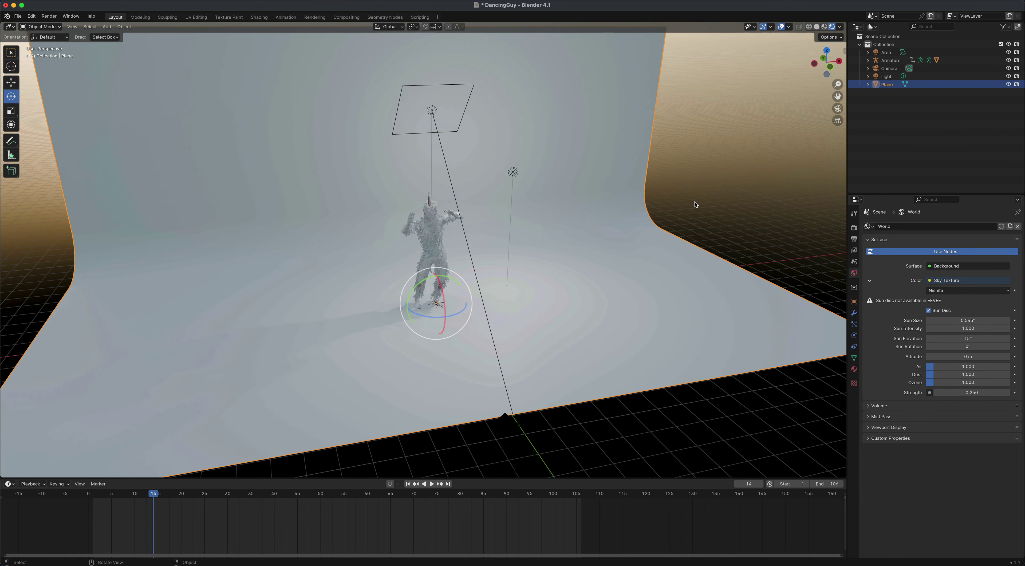
pyautogui.moveTo(697, 203); pyautogui.dragTo(627, 199, button='middle')
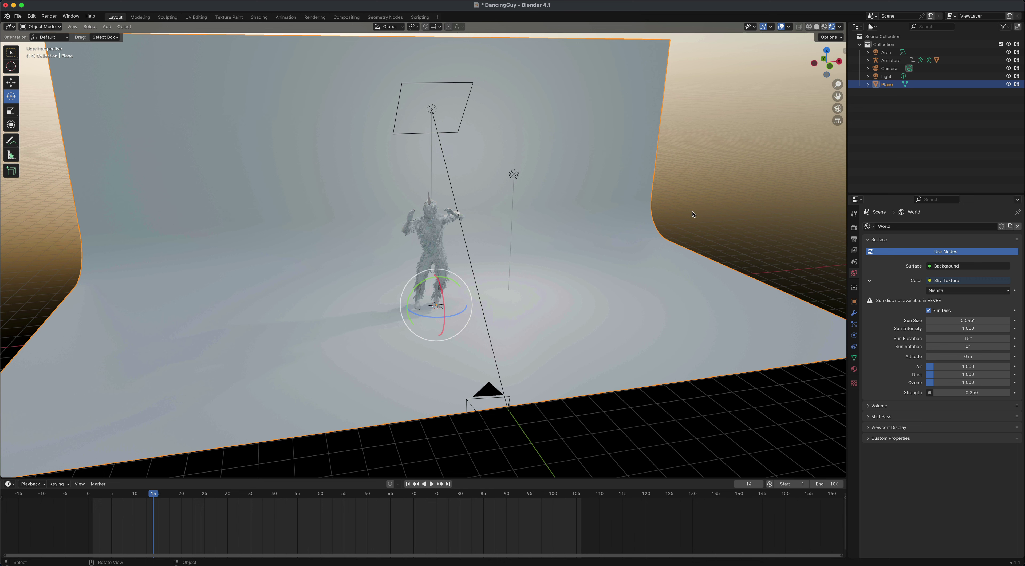
pyautogui.click(854, 370)
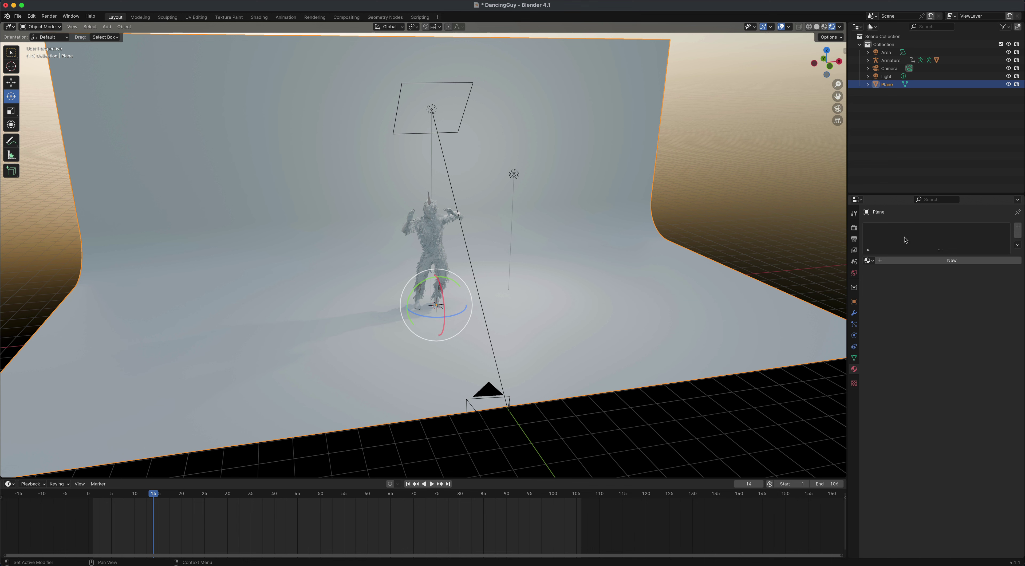
pyautogui.click(935, 260)
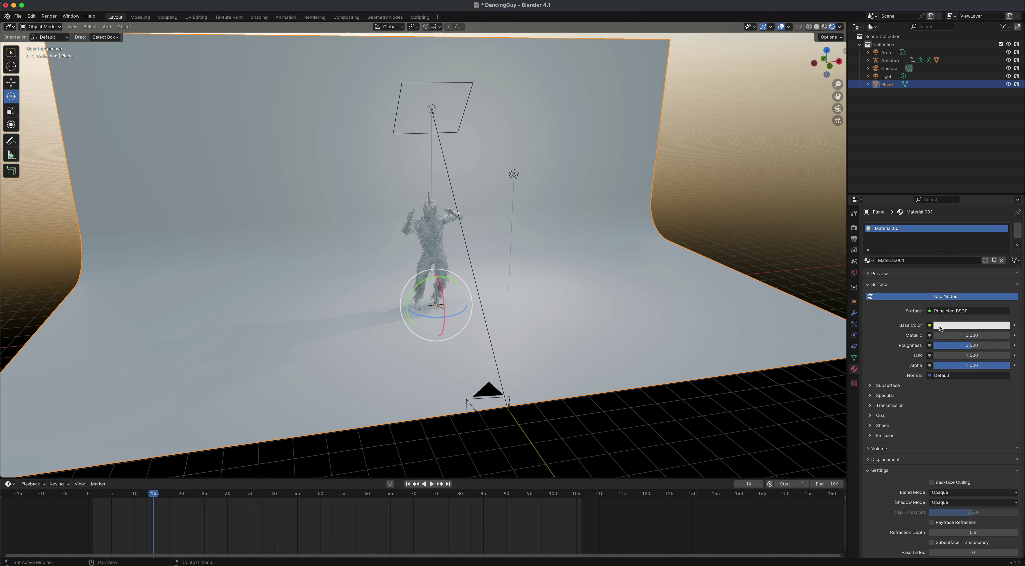
# Darken the backdrop material's base color to black
pyautogui.click(941, 326)
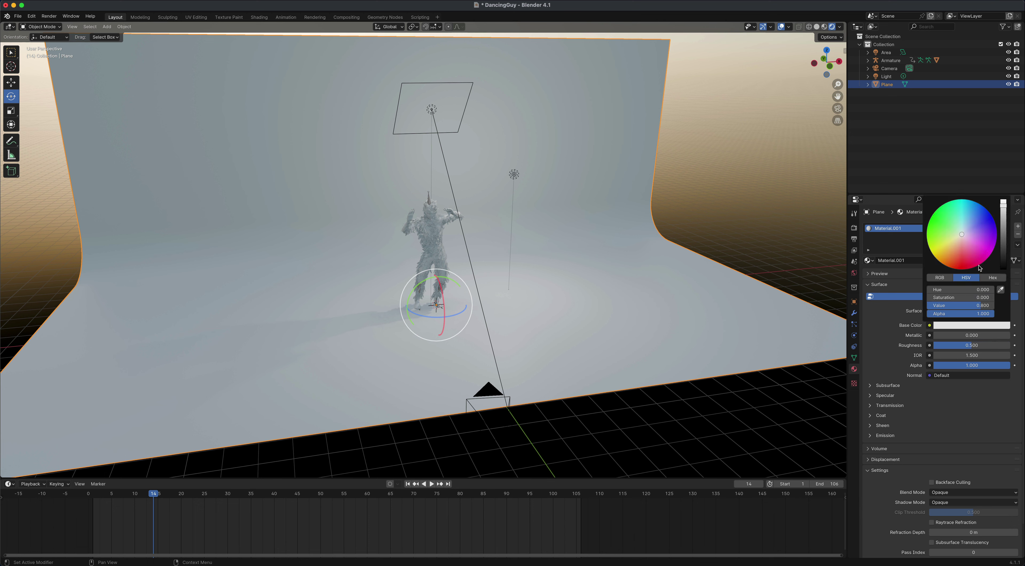
pyautogui.moveTo(1003, 206); pyautogui.dragTo(1003, 269)
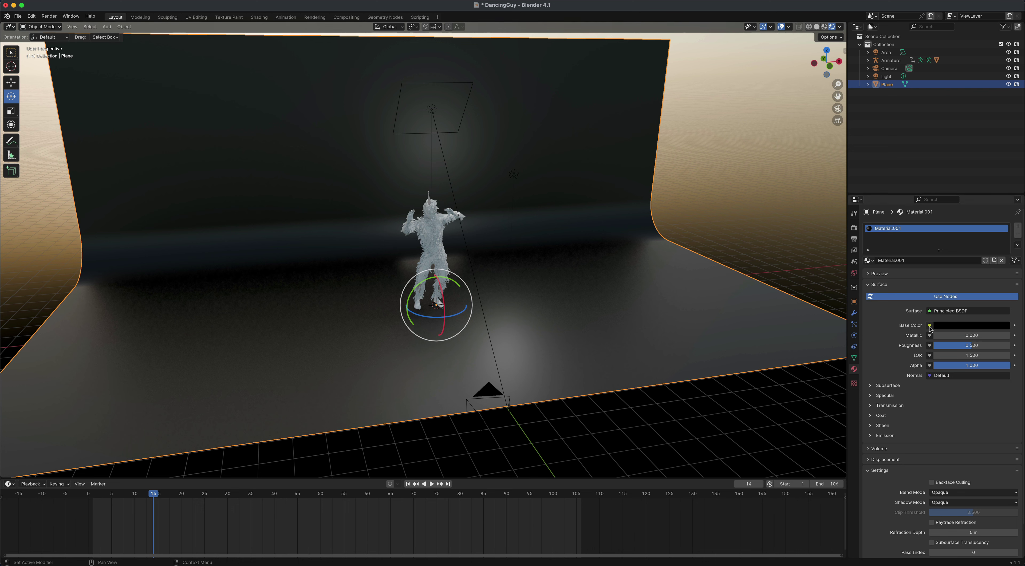
pyautogui.click(929, 326)
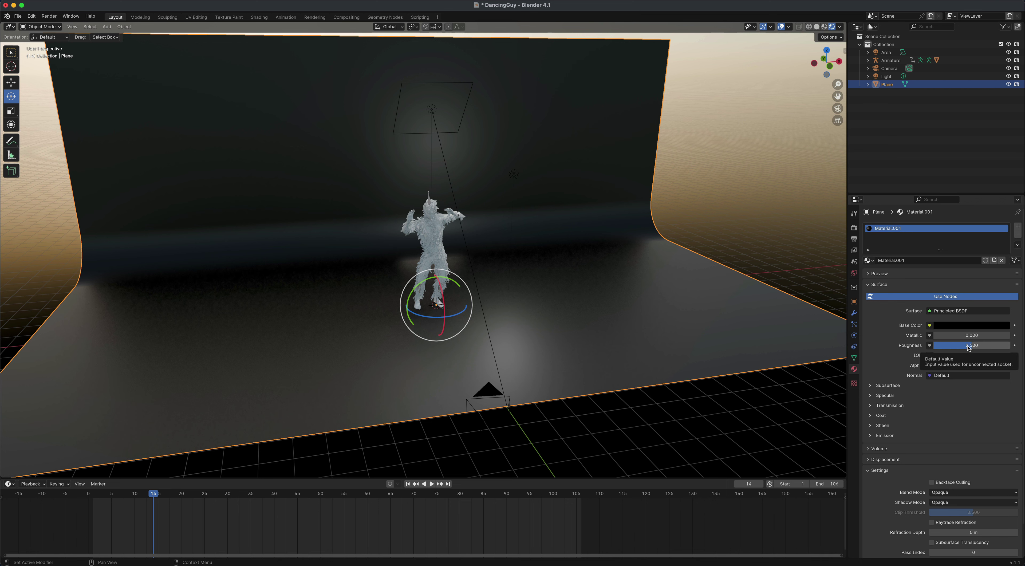
# Compare matte and fully glossy roughness on the backdrop material, settle on 0.812, and check the camera view
pyautogui.moveTo(969, 348); pyautogui.dragTo(996, 345)
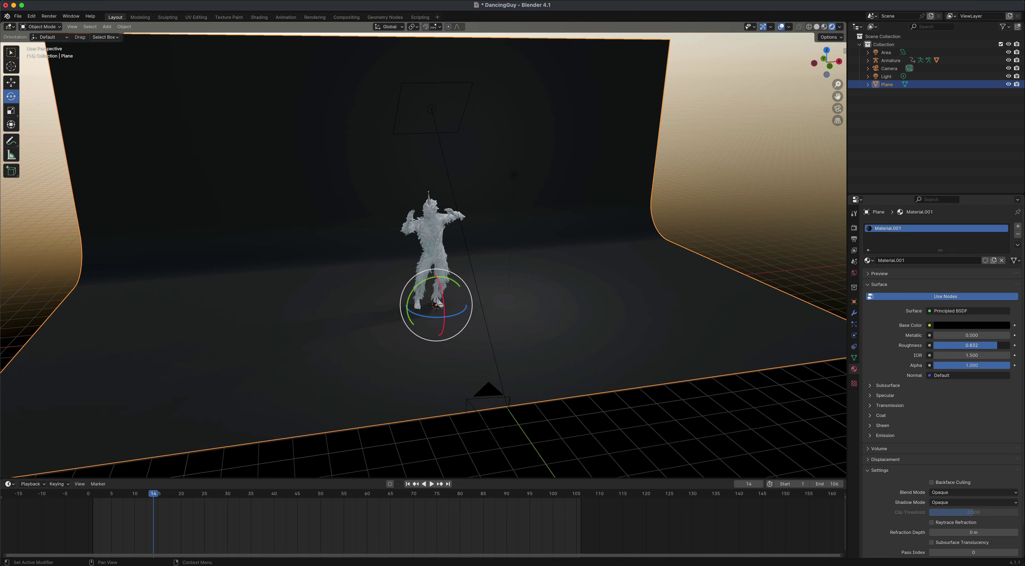
pyautogui.moveTo(996, 346); pyautogui.dragTo(934, 345)
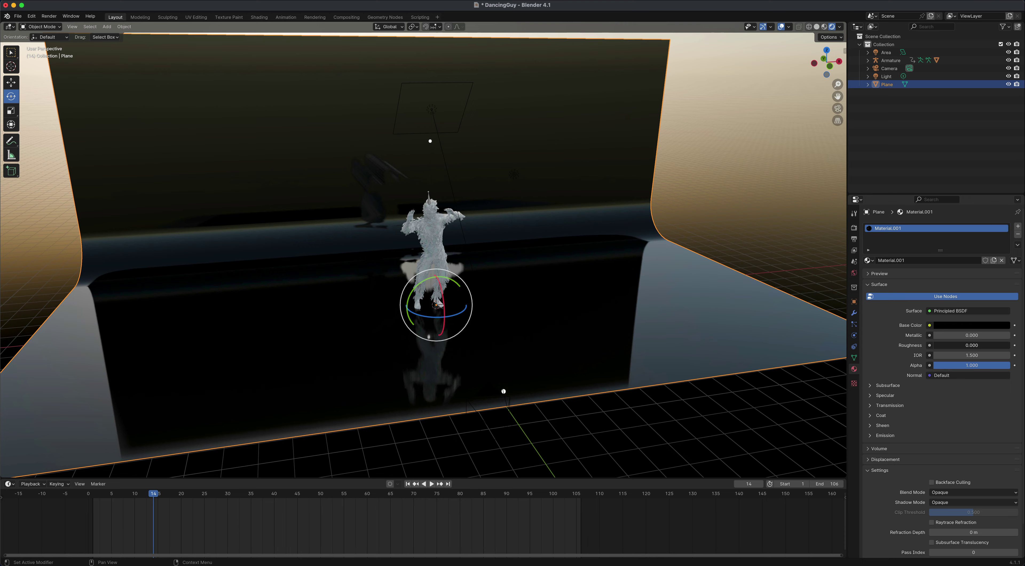
pyautogui.moveTo(933, 345); pyautogui.dragTo(994, 345)
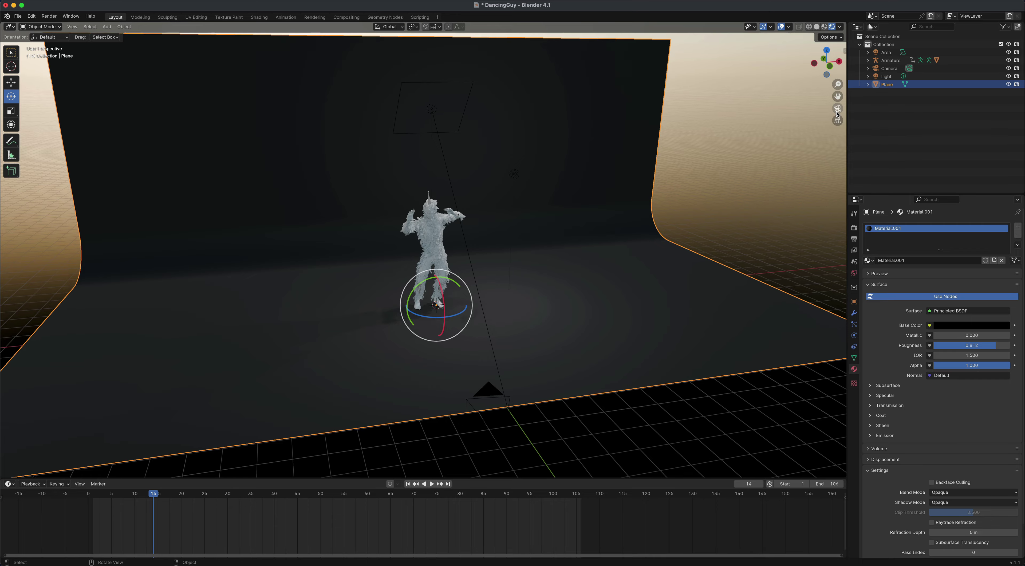
pyautogui.click(838, 109)
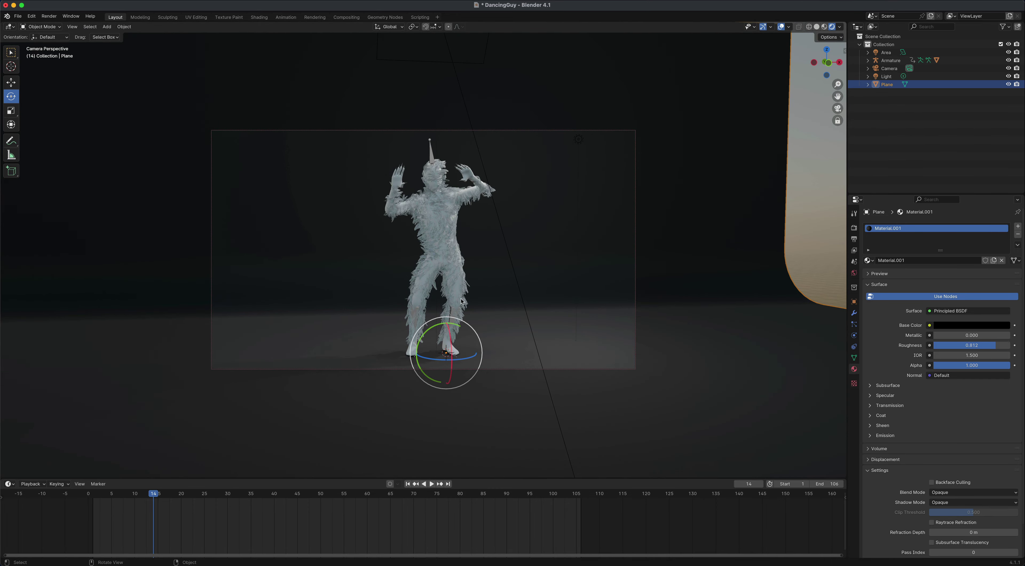
pyautogui.press('KP_0')
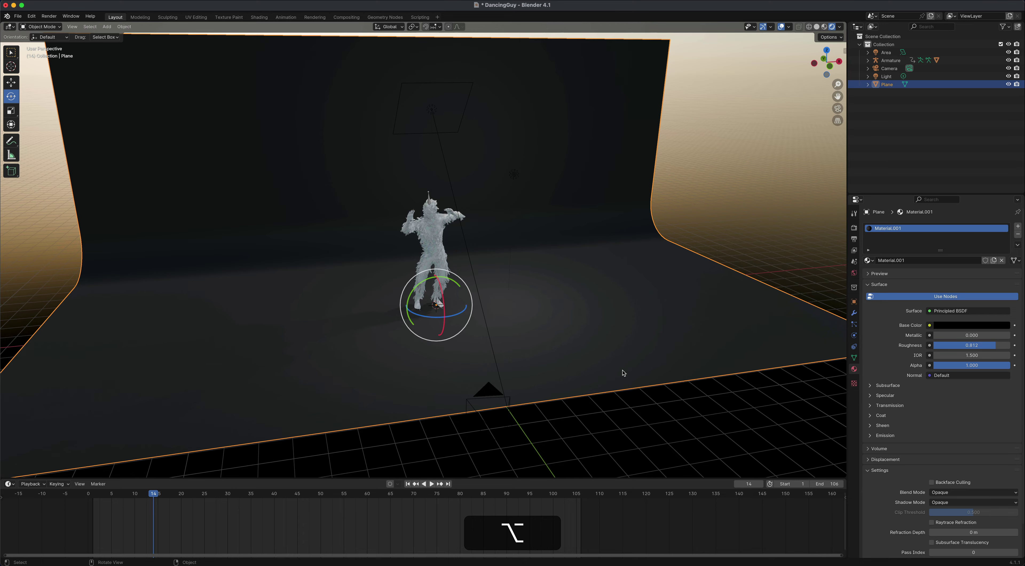
# Move the area light behind the figure, about 2.9 m along global Y and -1.41 m along Z
pyautogui.moveTo(623, 373); pyautogui.dragTo(548, 370, button='middle')
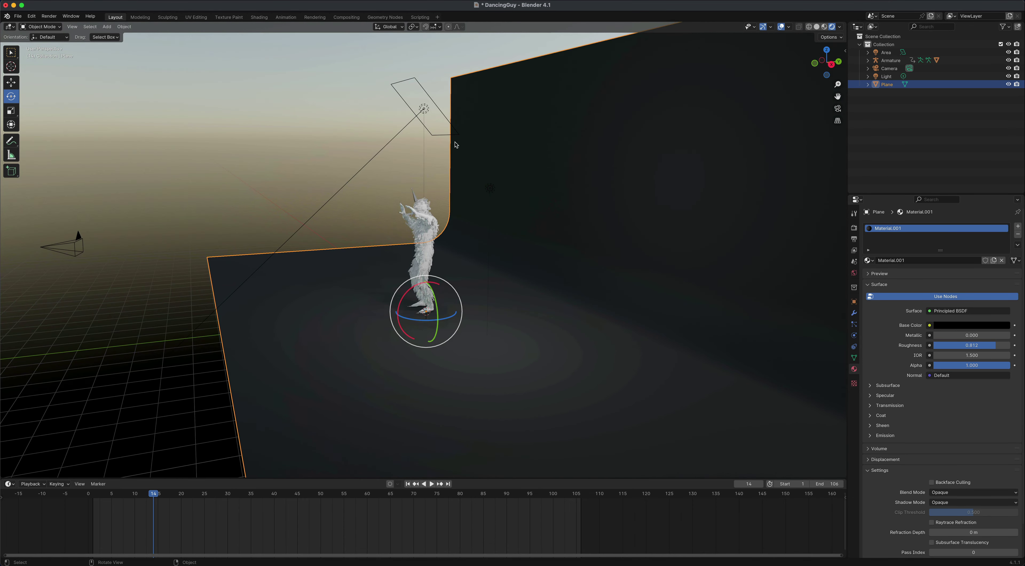
pyautogui.click(438, 110)
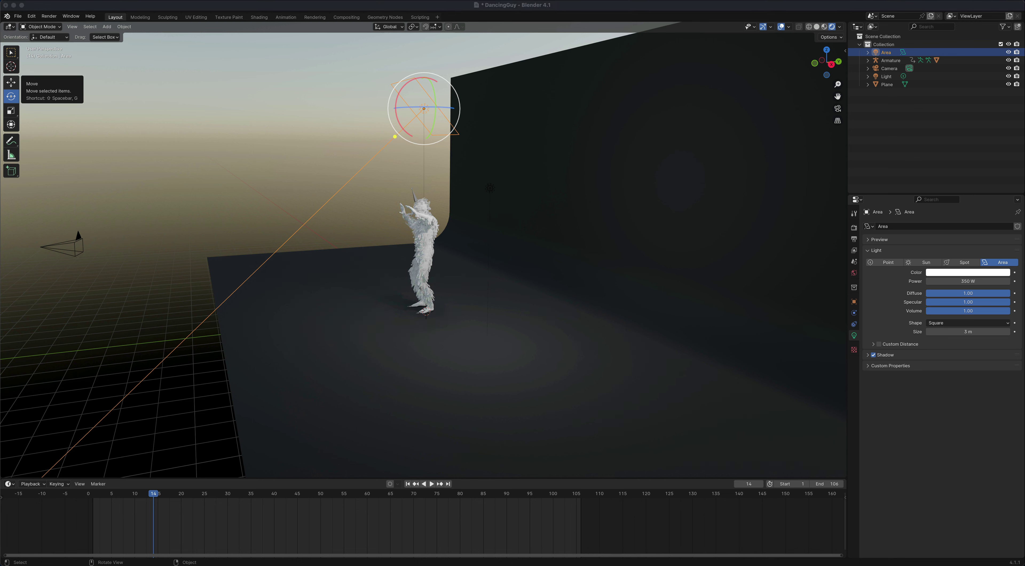
pyautogui.click(12, 85)
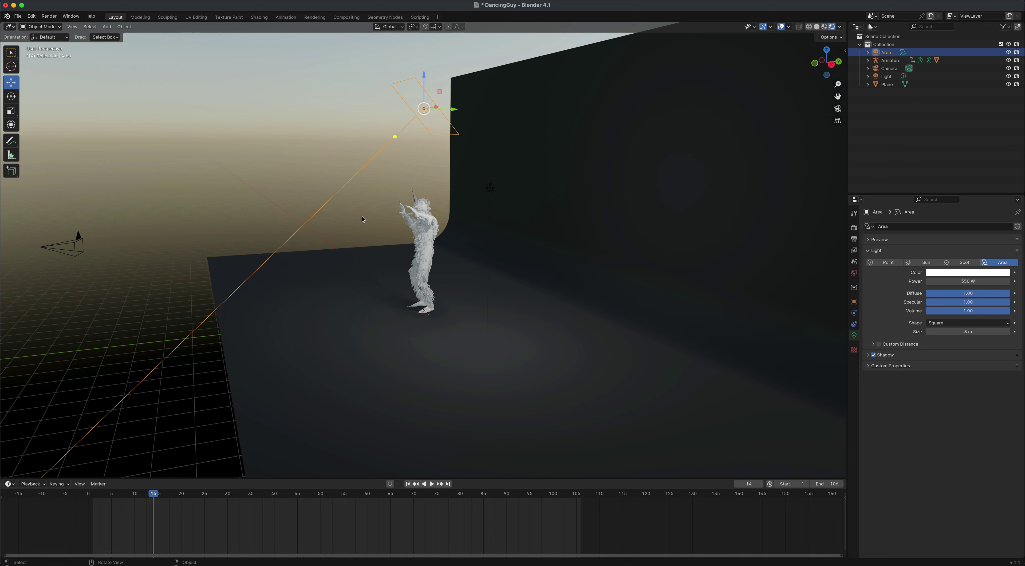
pyautogui.moveTo(366, 226); pyautogui.dragTo(394, 221, button='middle')
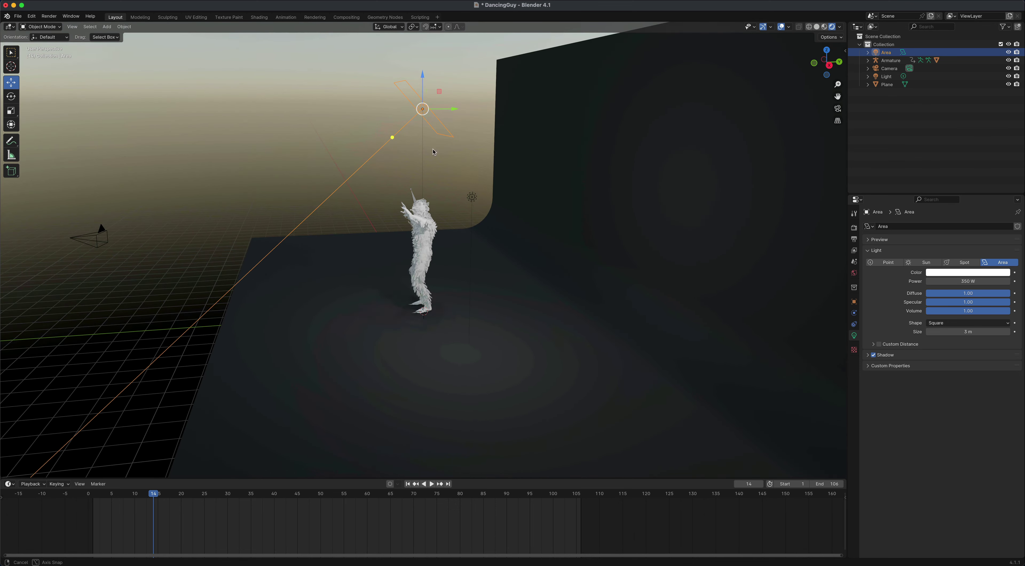
pyautogui.moveTo(442, 91); pyautogui.dragTo(506, 123)
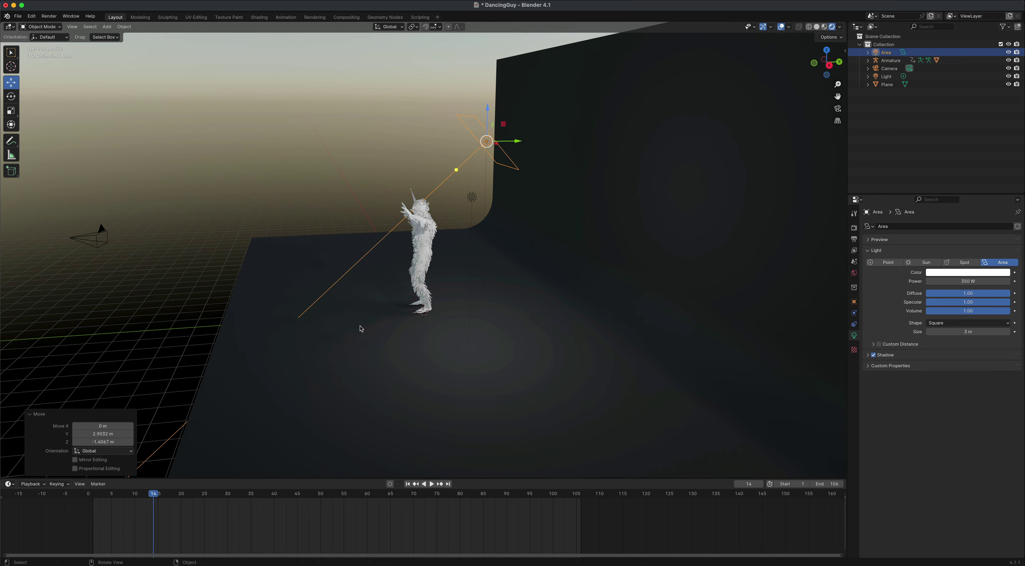
# Shift the area light about 1.34 m along the global X axis and enlarge its size to 4.42 m
pyautogui.moveTo(312, 157); pyautogui.dragTo(390, 160, button='middle')
pyautogui.moveTo(463, 136); pyautogui.dragTo(495, 138)
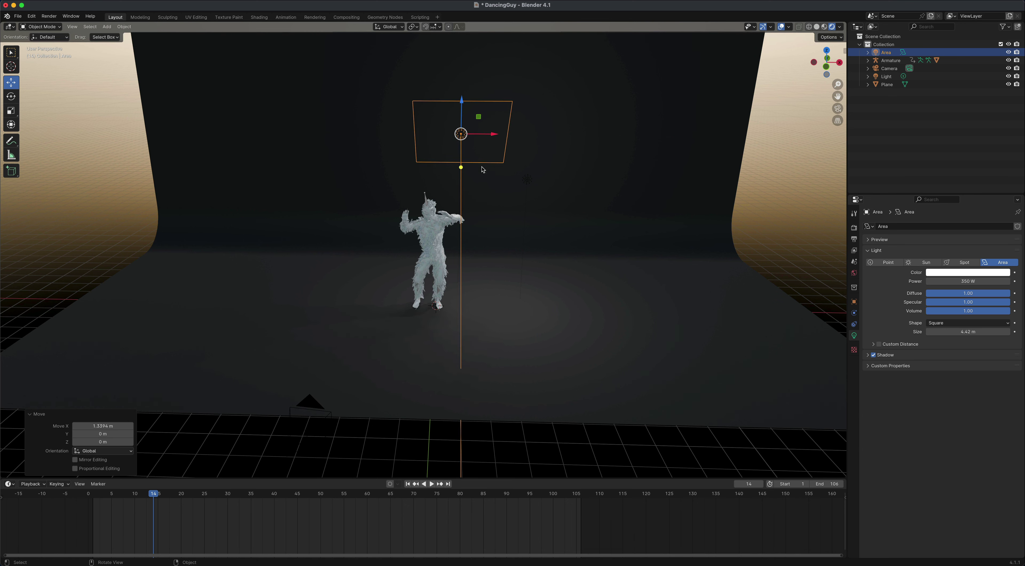
# Rotate the area light about -9.62° around the global Z axis to aim it at the figure
pyautogui.click(11, 96)
pyautogui.moveTo(468, 139); pyautogui.dragTo(466, 140)
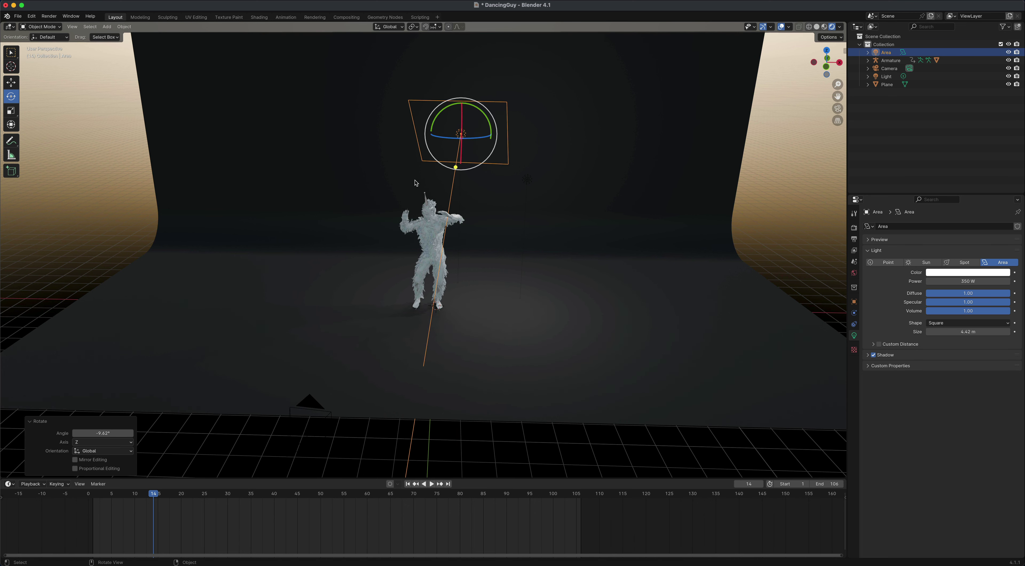
# Set the area light's power to 700 W and check the figure through the camera
pyautogui.scroll(4, 414, 183)
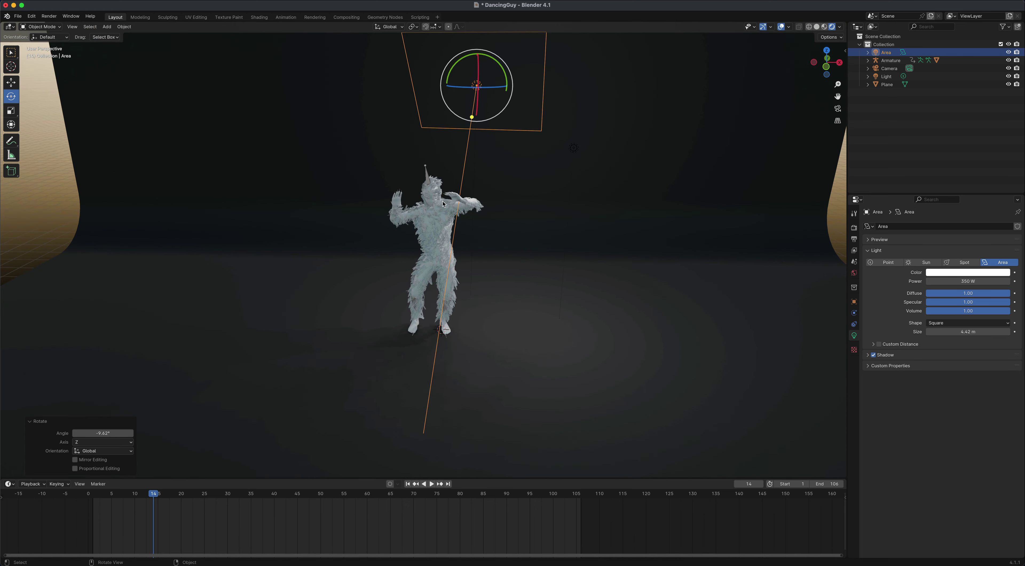
pyautogui.click(965, 281)
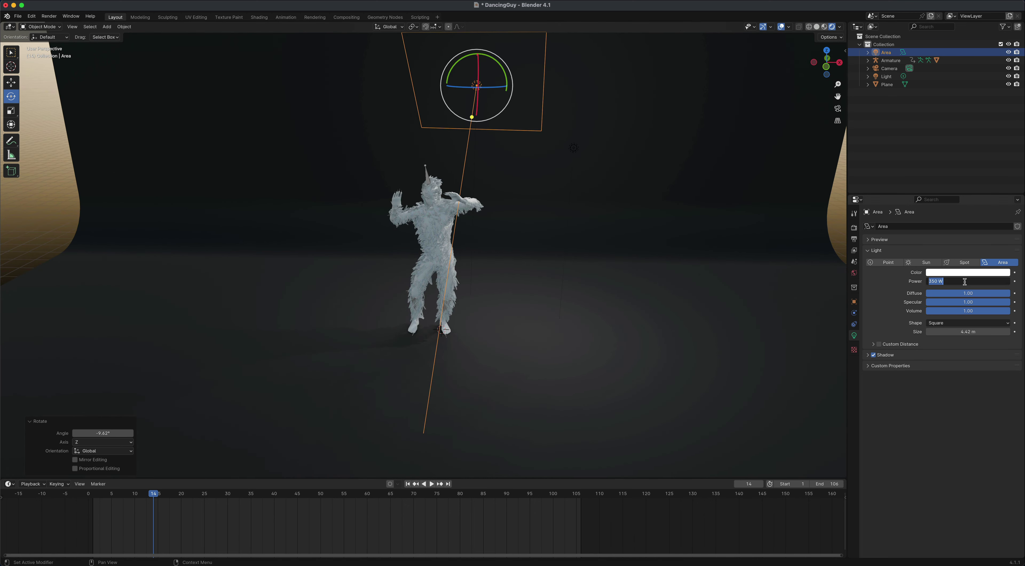
pyautogui.write('700')
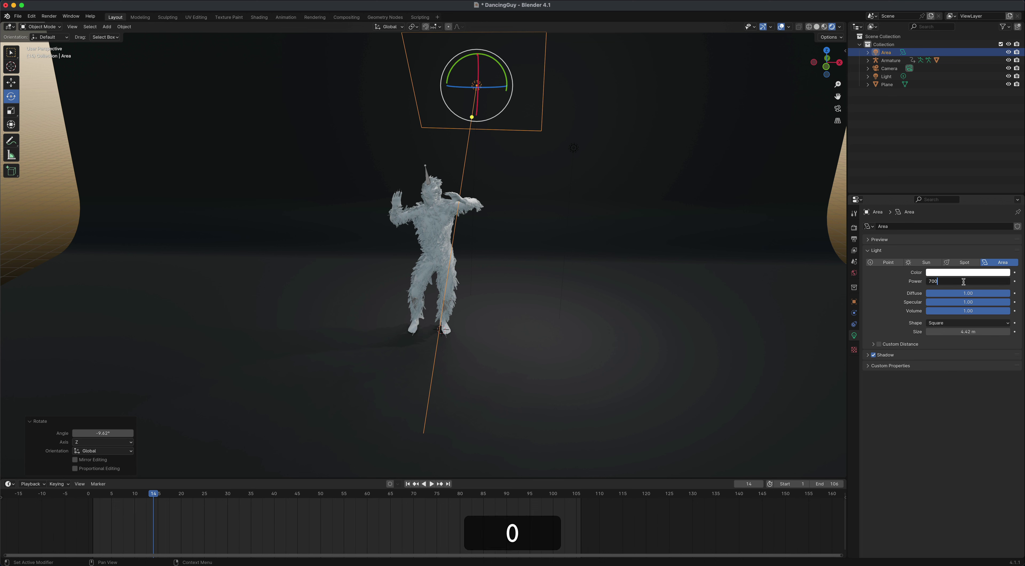
pyautogui.press('Return')
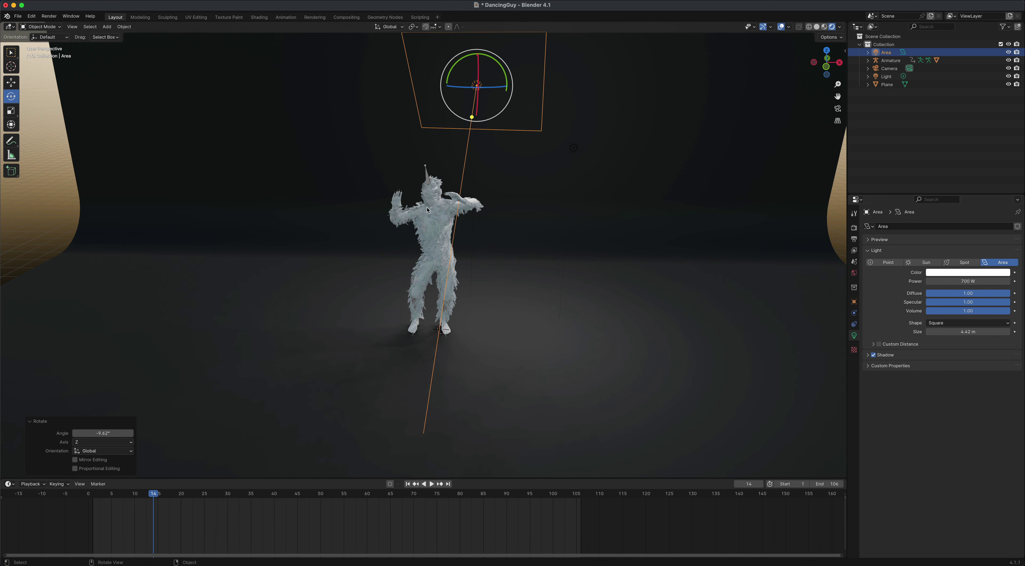
pyautogui.click(838, 108)
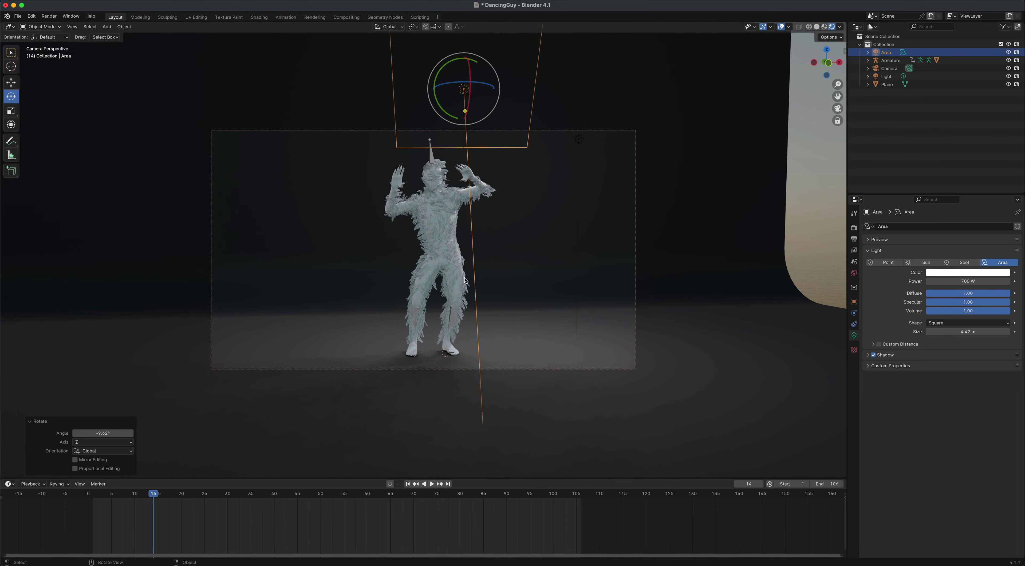
# Render the current frame to check the stronger area light, and close the render window
pyautogui.click(49, 16)
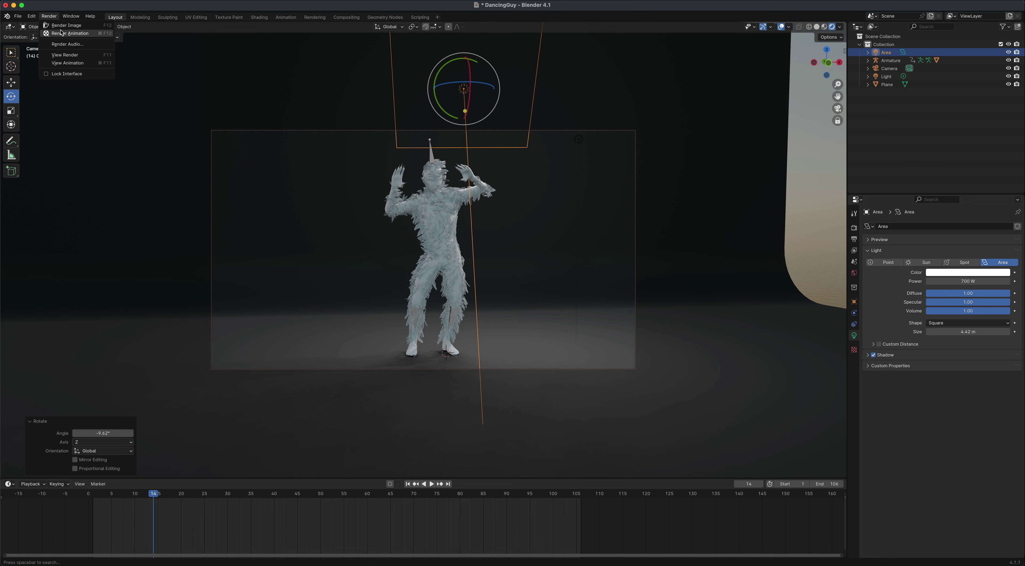
pyautogui.click(60, 32)
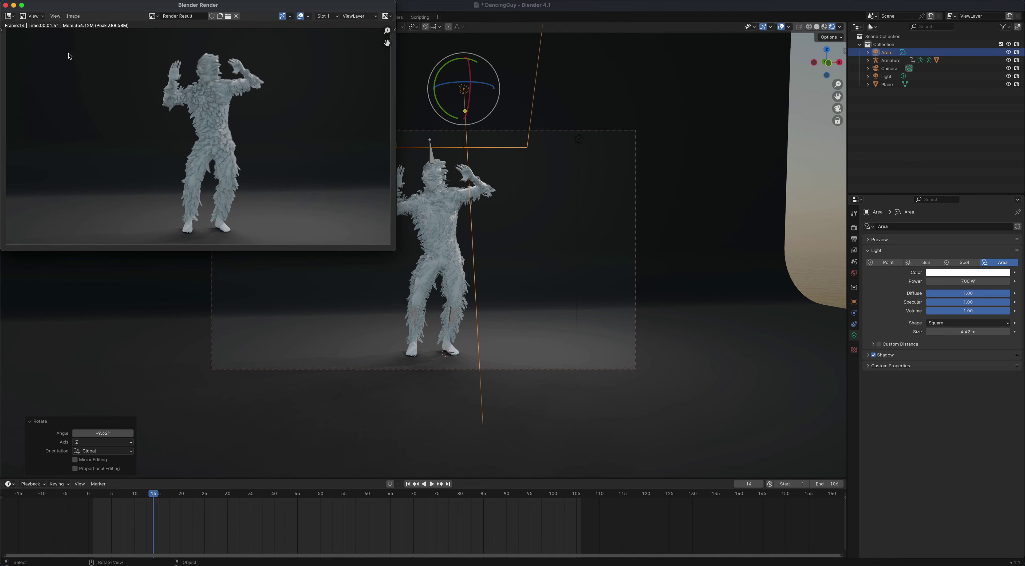
pyautogui.click(5, 5)
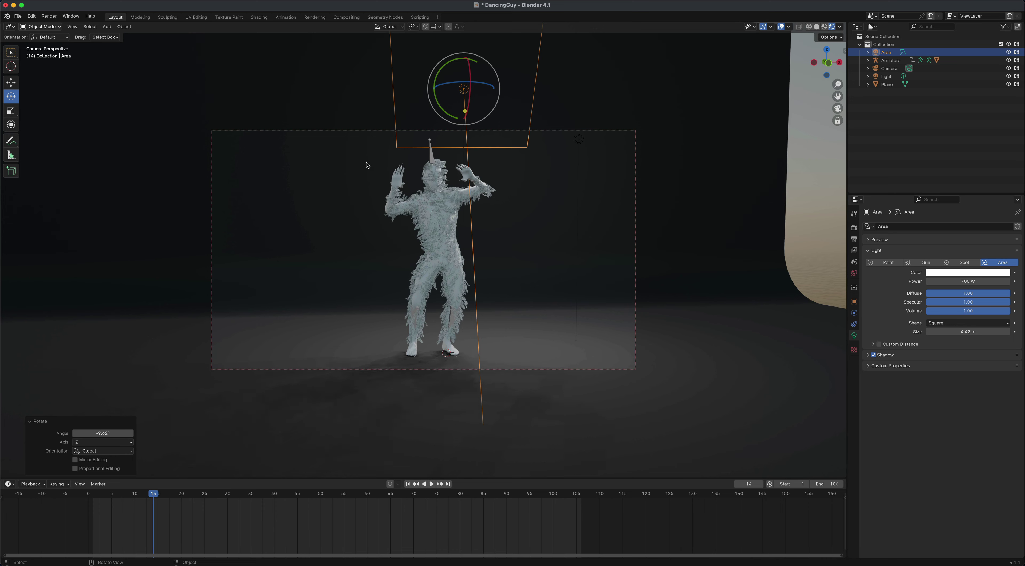
# Duplicate the area light and place the copy about -18 m along the global Y axis, in front of the figure
pyautogui.press('KP_0')
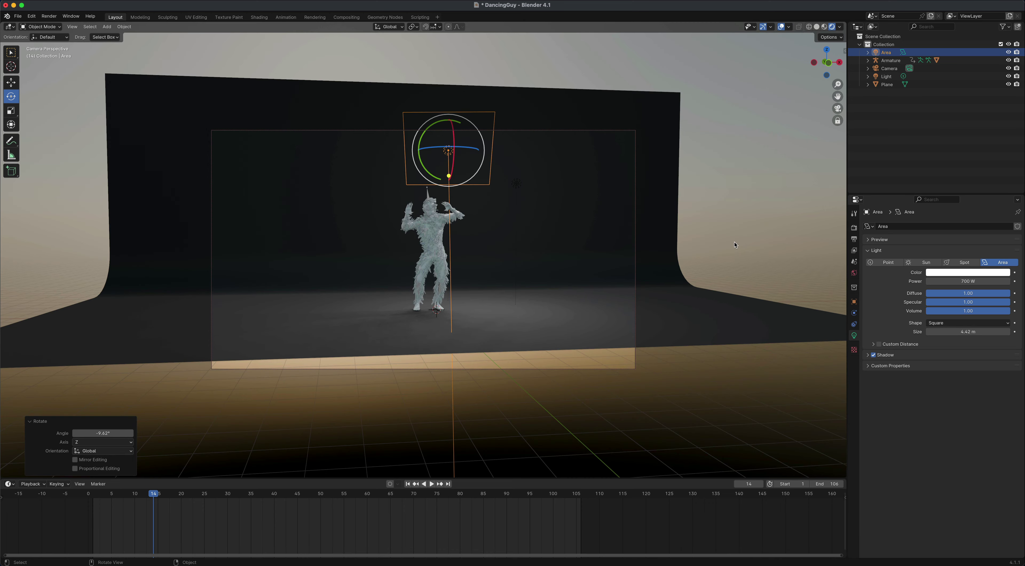
pyautogui.moveTo(735, 245); pyautogui.dragTo(579, 190, button='middle')
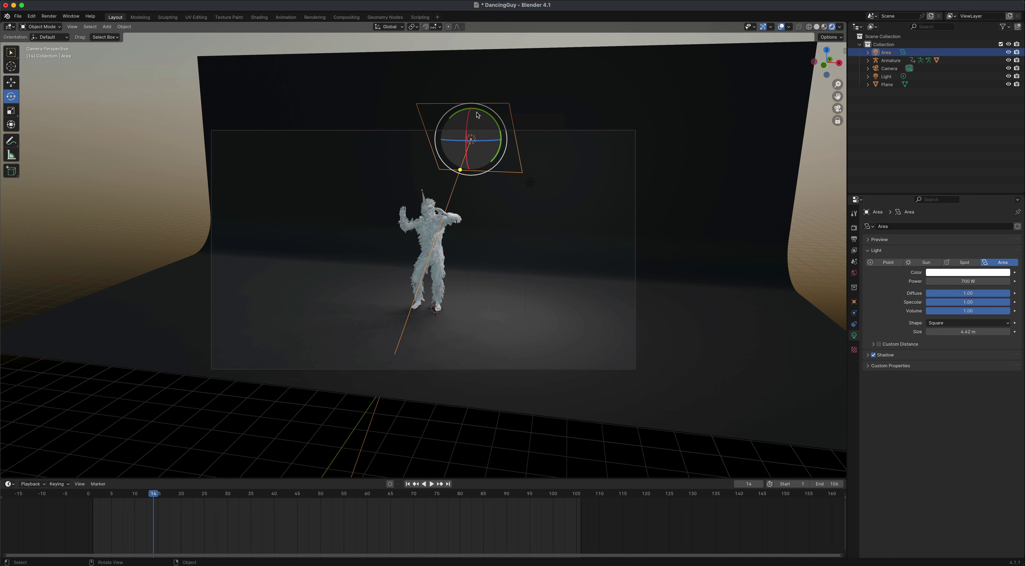
pyautogui.hotkey('shift', 'd')
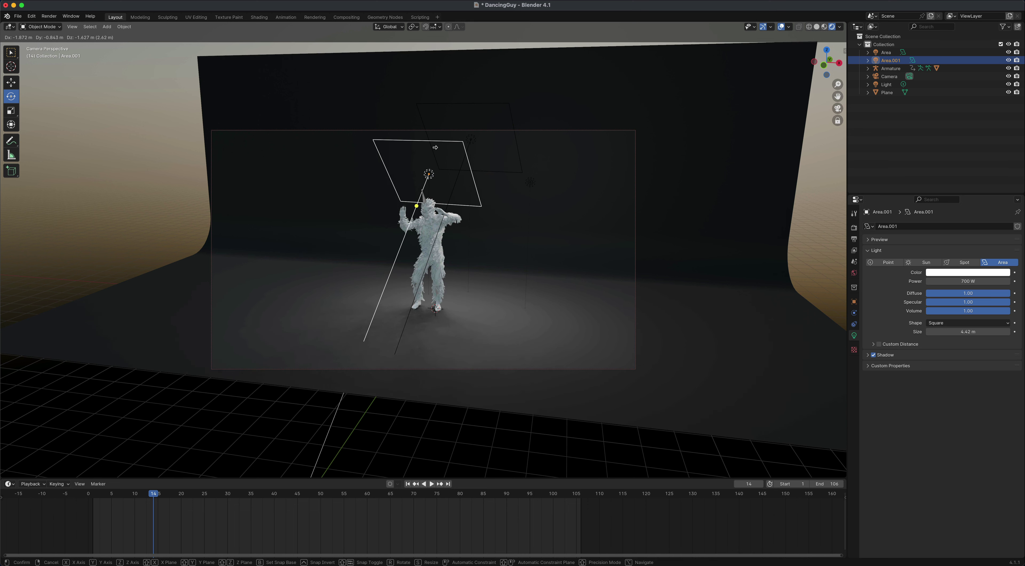
pyautogui.press('z')
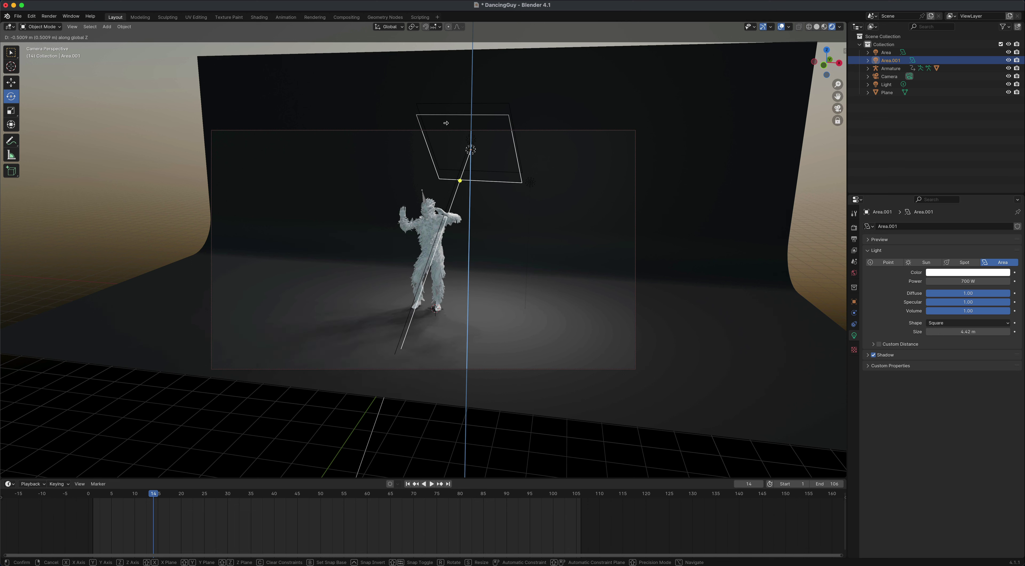
pyautogui.press('x')
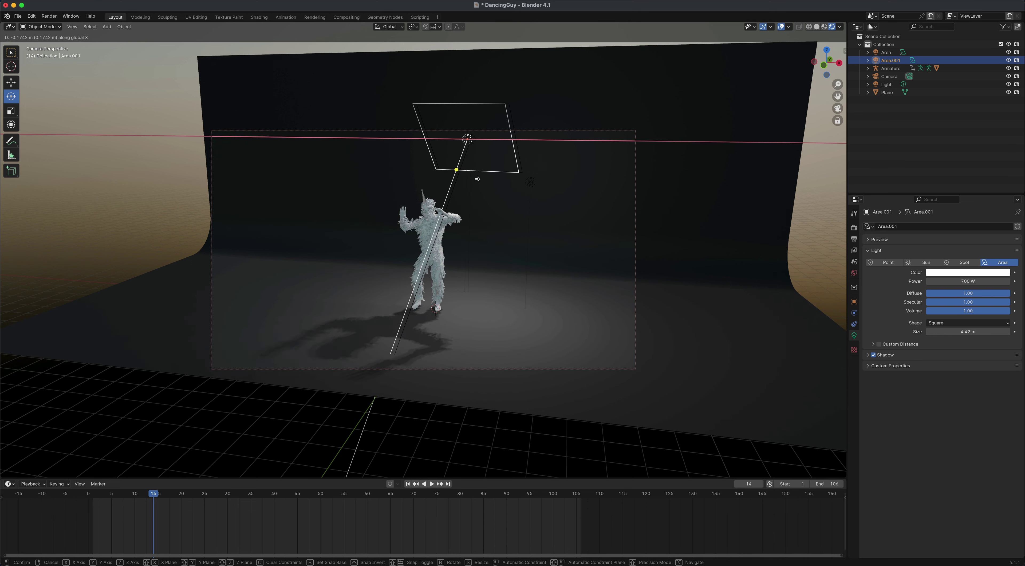
pyautogui.press('y')
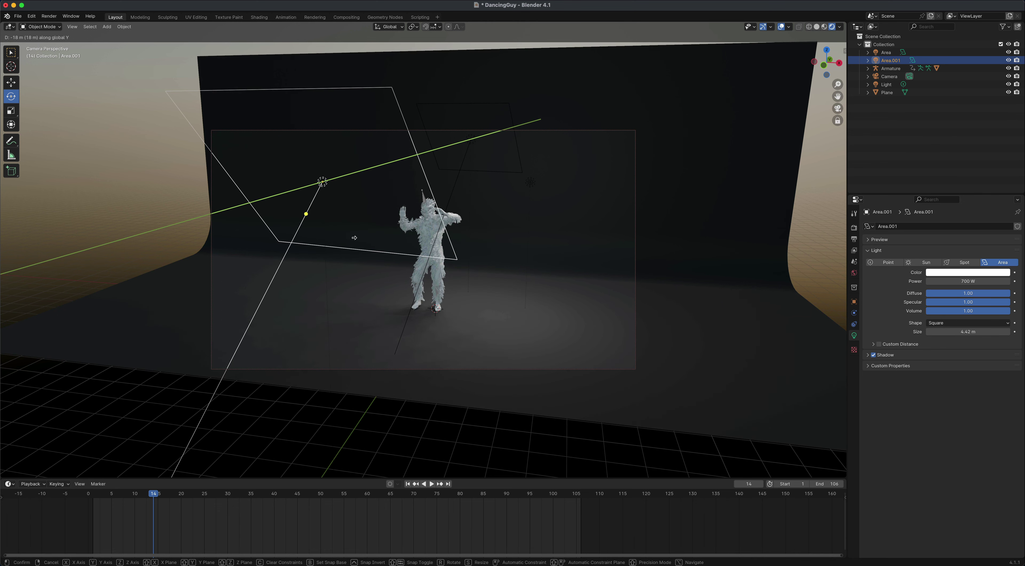
pyautogui.click(355, 240)
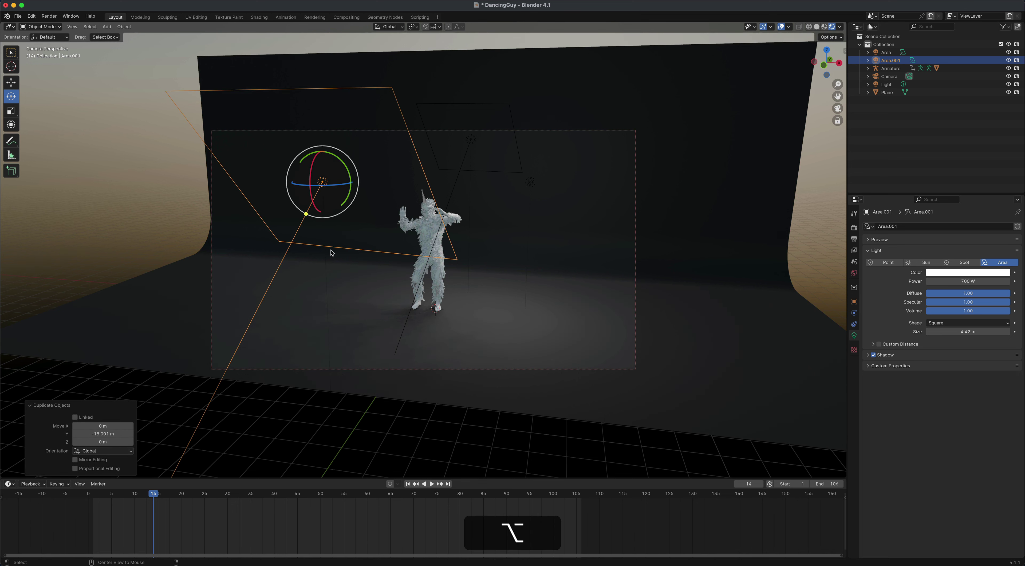
# Rotate the duplicated area light to aim it at the figure, ending with about 8.64° around the global Z axis
pyautogui.hscroll(-10, 339, 263)
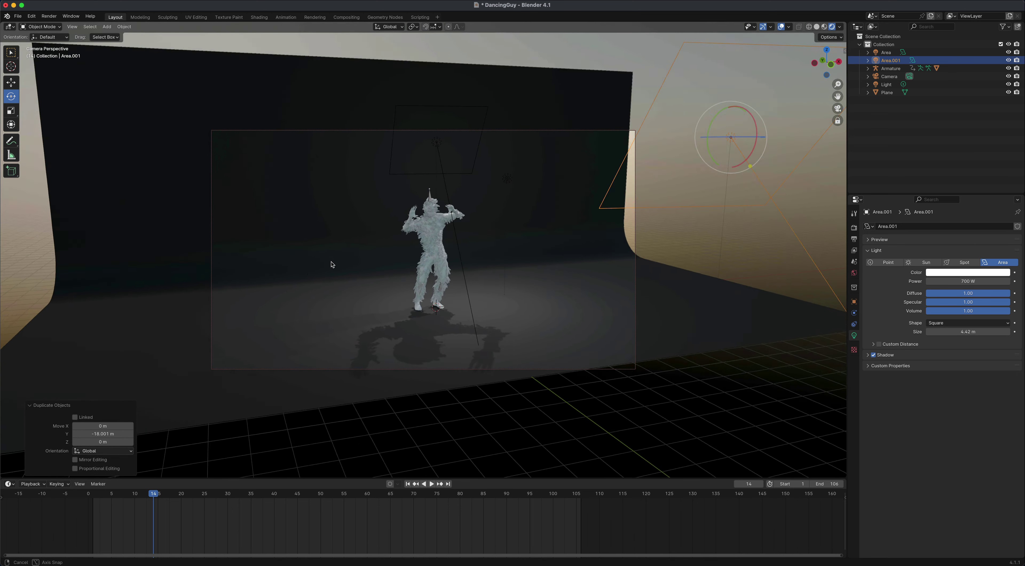
pyautogui.hscroll(10, 419, 262)
pyautogui.moveTo(513, 212)
pyautogui.mouseDown()
pyautogui.moveTo(478, 207)
pyautogui.moveTo(544, 206)
pyautogui.moveTo(533, 211)
pyautogui.mouseUp()
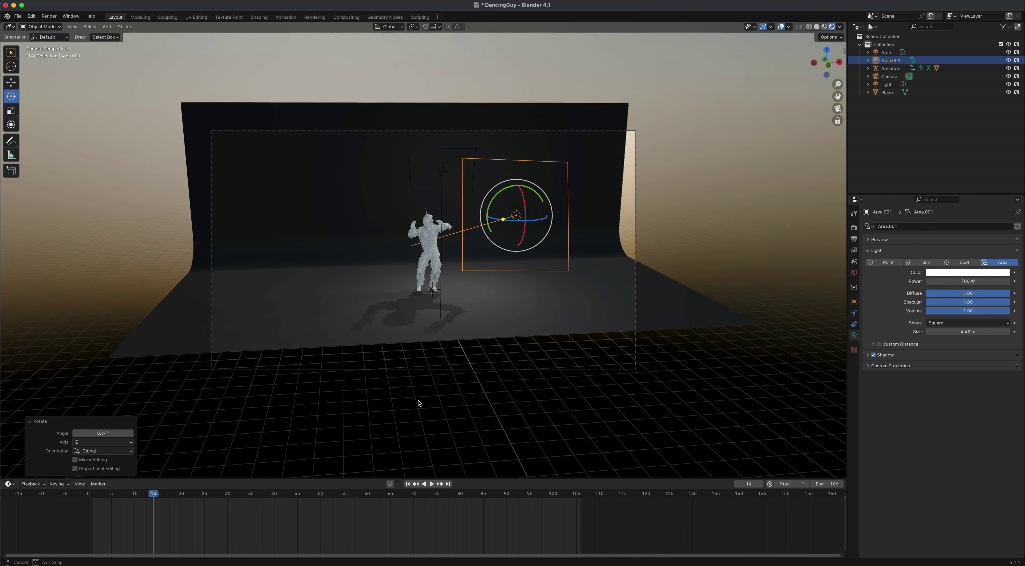
pyautogui.moveTo(417, 401); pyautogui.dragTo(438, 394, button='middle')
pyautogui.scroll(5, 433, 382)
pyautogui.scroll(2, 433, 382)
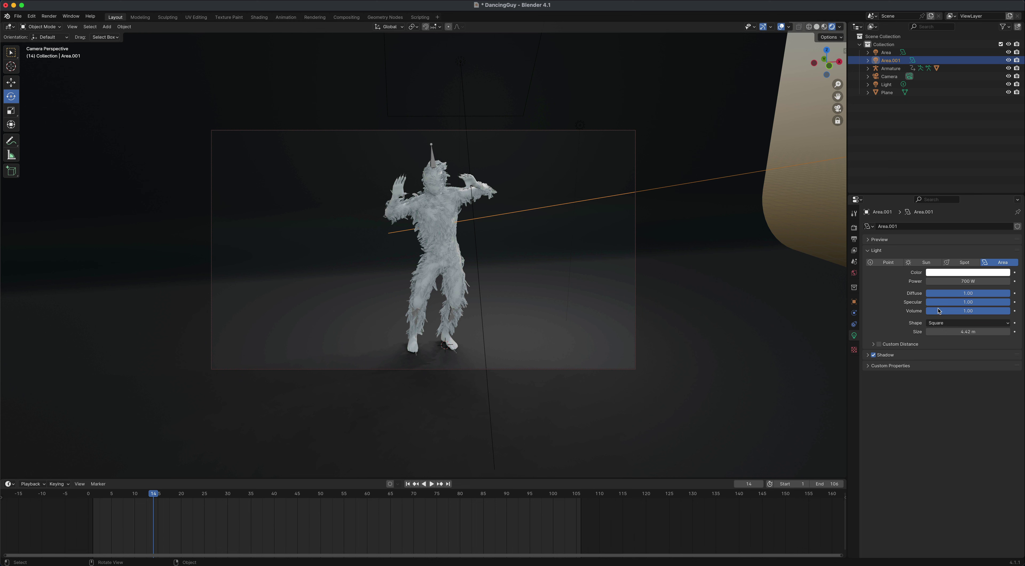
# Set the duplicated area light's power to 300 W and review the lighting on the figure
pyautogui.click(964, 282)
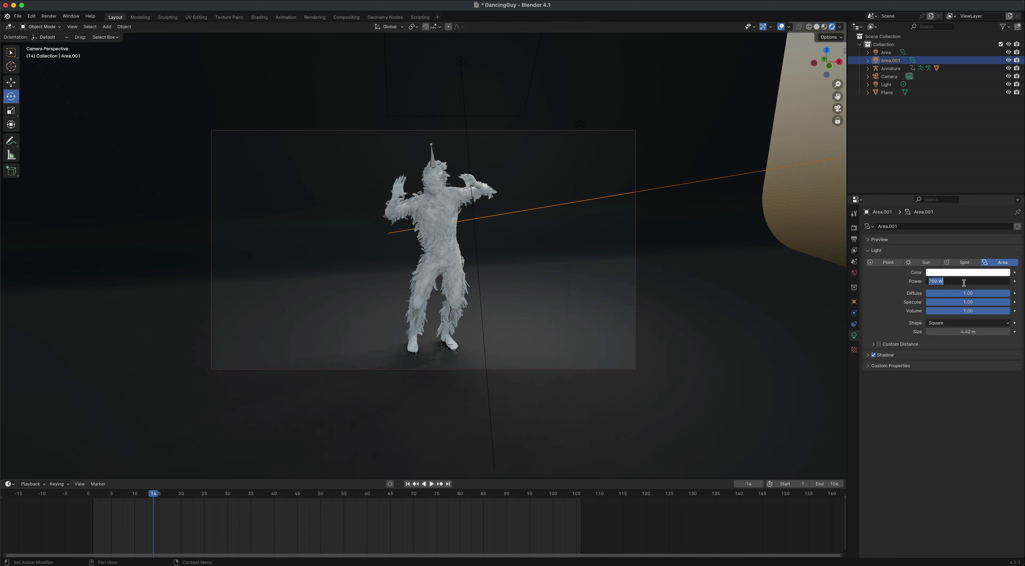
pyautogui.write('300')
pyautogui.press('Return')
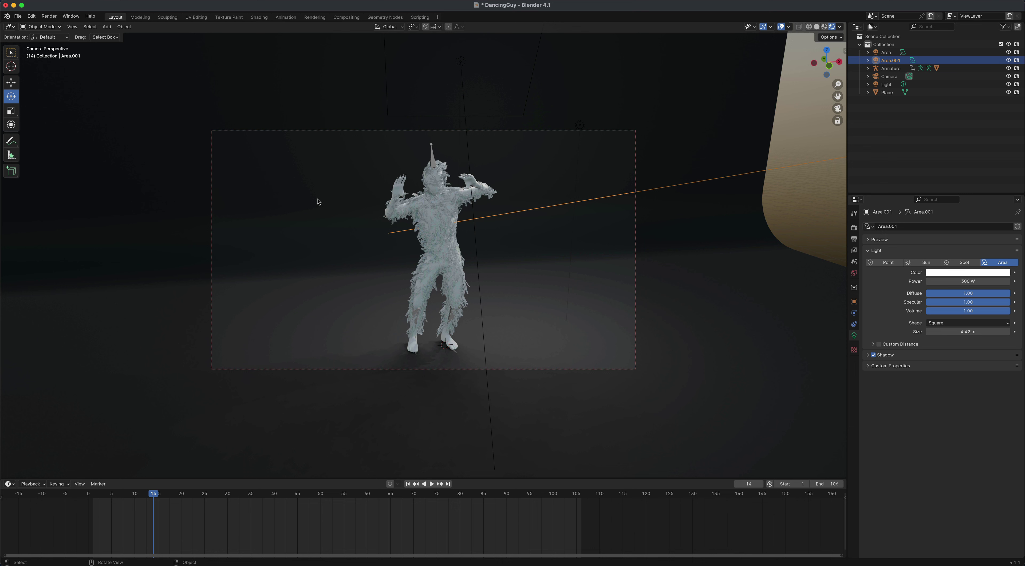
pyautogui.moveTo(513, 419); pyautogui.dragTo(507, 418)
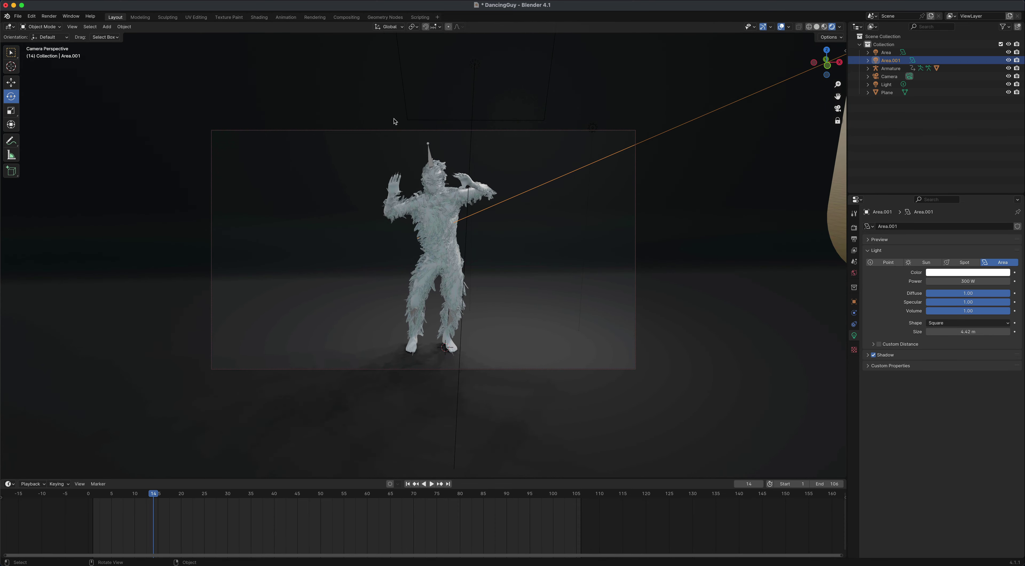
# Set the backdrop material's roughness to 1.000 and adjust its metallic value, trying 0.519
pyautogui.click(708, 356)
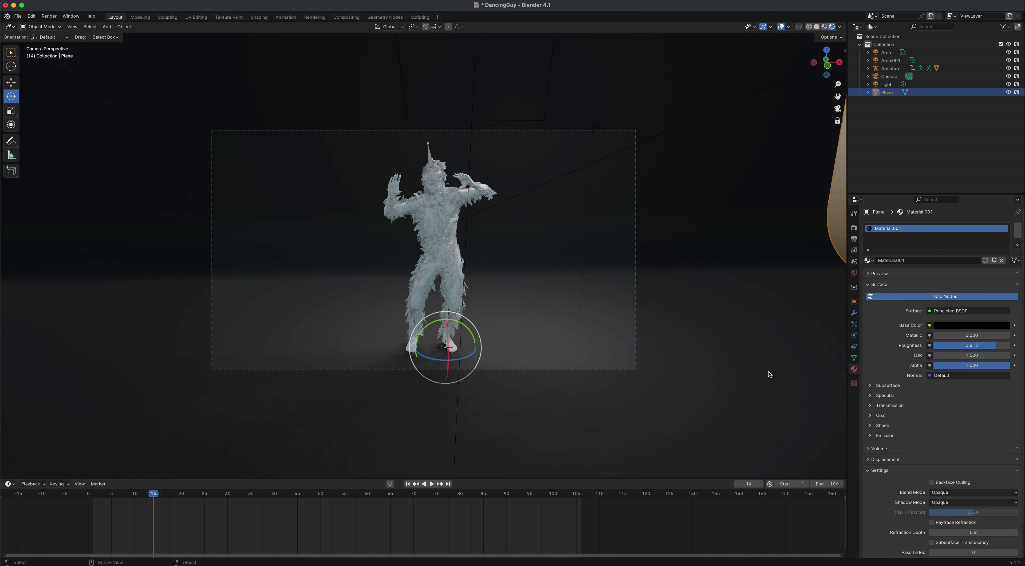
pyautogui.scroll(-2, 770, 374)
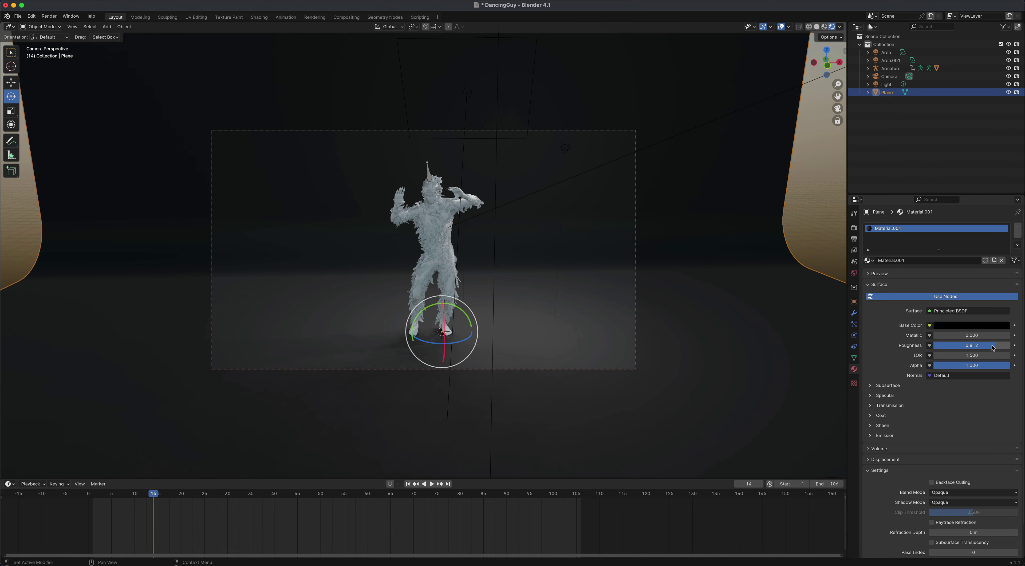
pyautogui.moveTo(993, 347); pyautogui.dragTo(1013, 347)
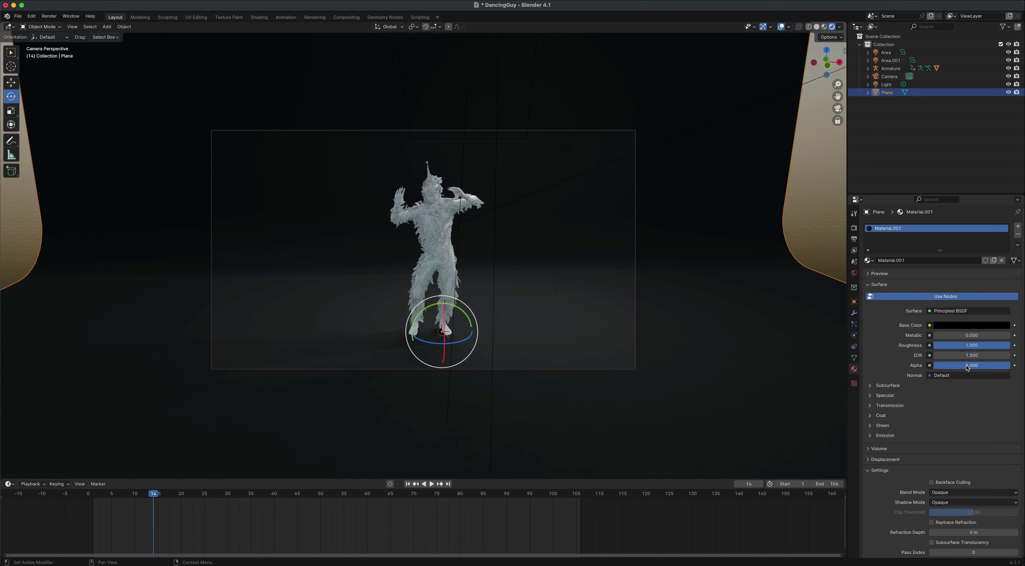
pyautogui.moveTo(957, 336)
pyautogui.mouseDown()
pyautogui.moveTo(973, 335)
pyautogui.moveTo(938, 335)
pyautogui.mouseUp()
pyautogui.moveTo(936, 335); pyautogui.dragTo(980, 335)
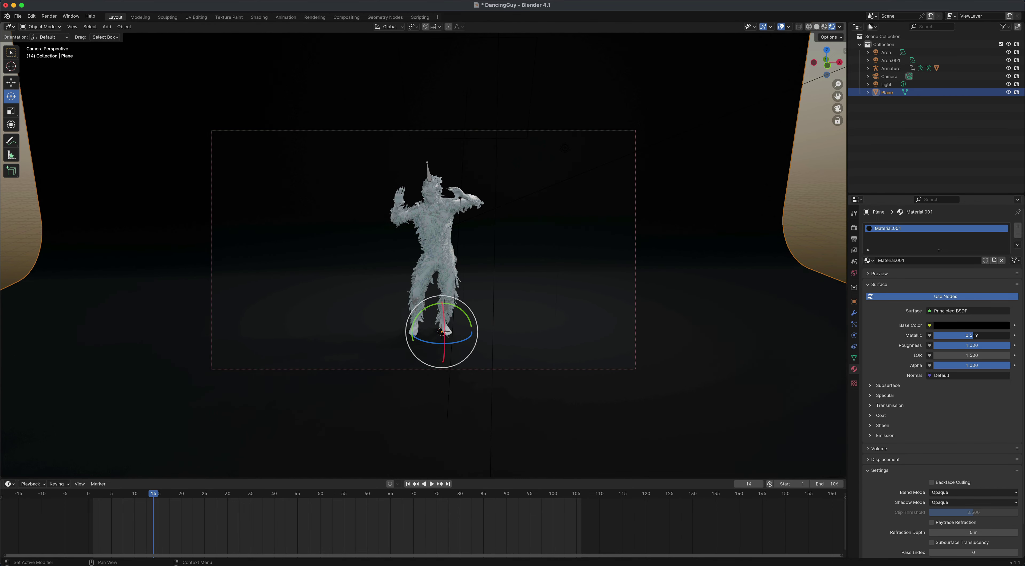
pyautogui.moveTo(972, 335); pyautogui.dragTo(959, 343)
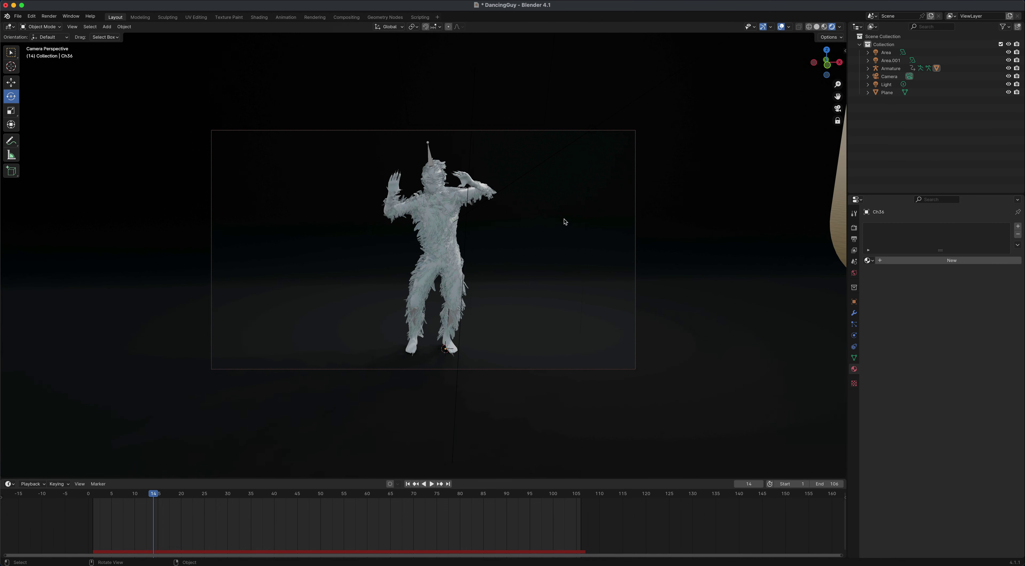
# Create a new material on the furry figure with a bright blue base color and a roughness of 0.677
pyautogui.click(444, 209)
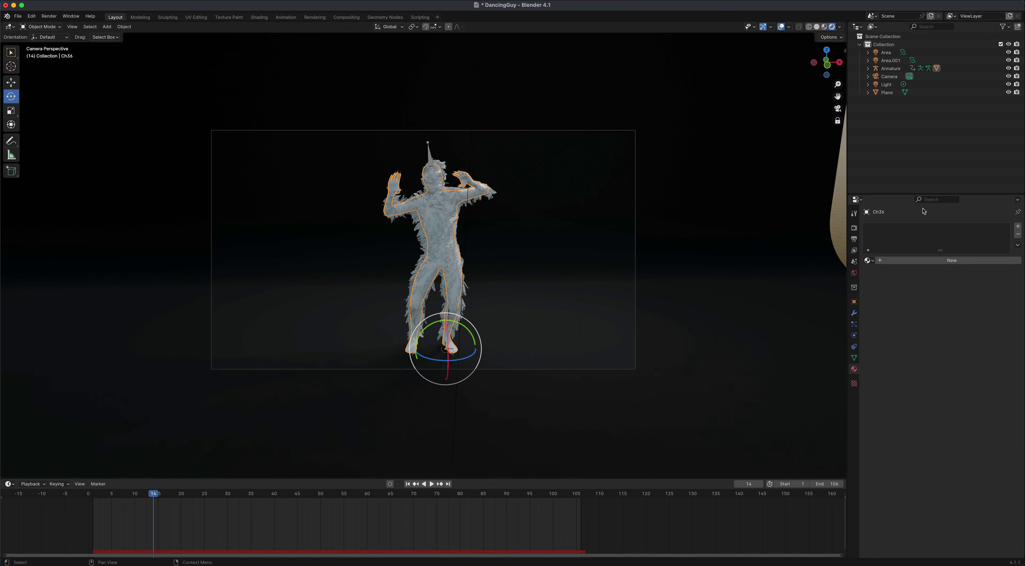
pyautogui.click(916, 264)
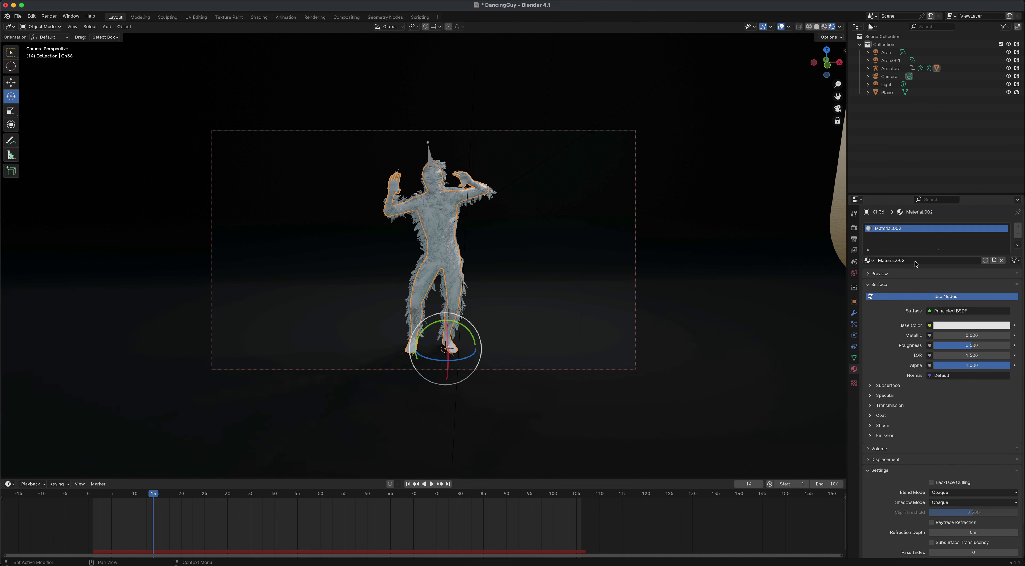
pyautogui.click(961, 326)
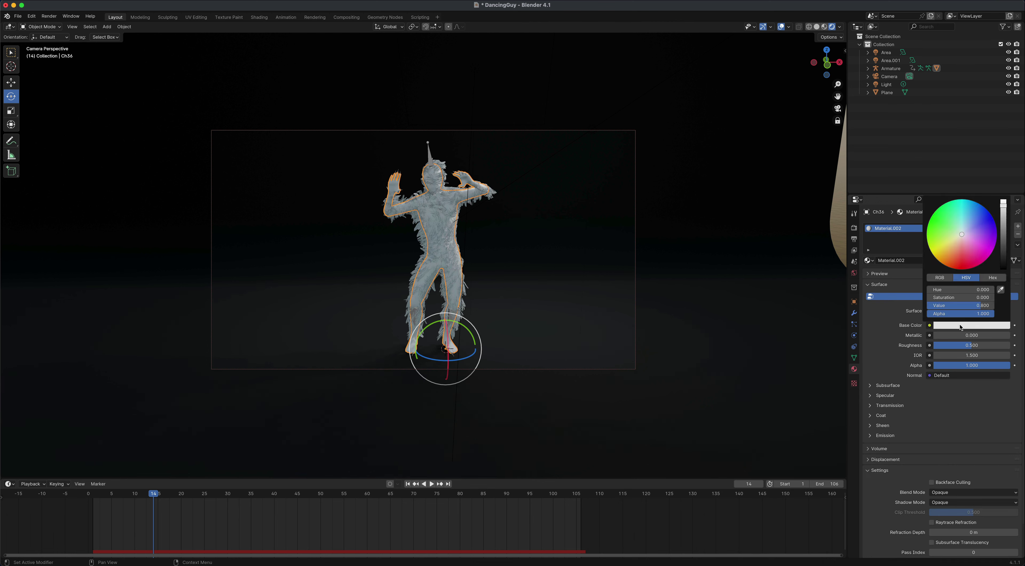
pyautogui.moveTo(976, 259); pyautogui.dragTo(988, 258)
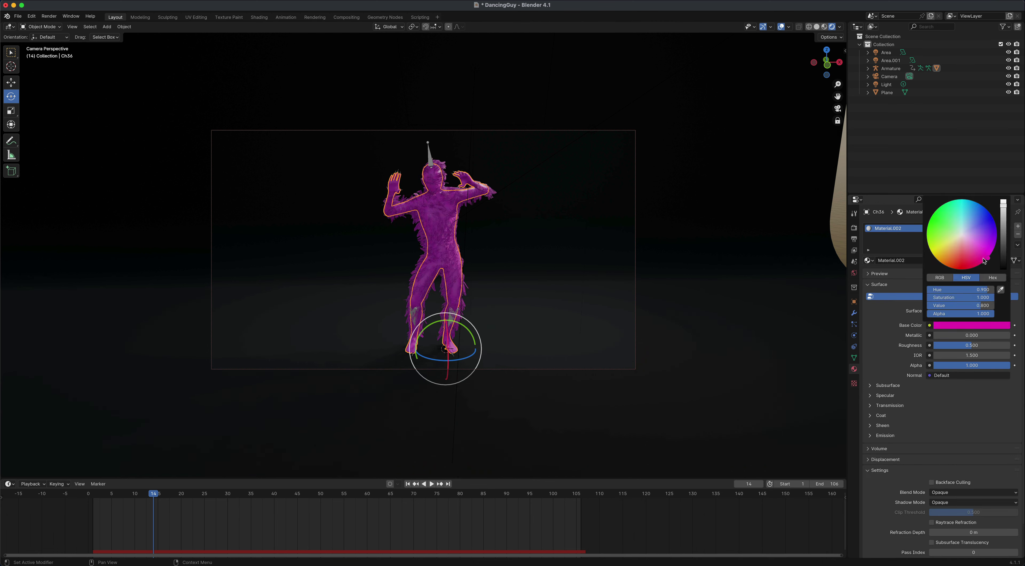
pyautogui.moveTo(937, 232)
pyautogui.mouseDown()
pyautogui.moveTo(929, 223)
pyautogui.moveTo(975, 204)
pyautogui.mouseUp()
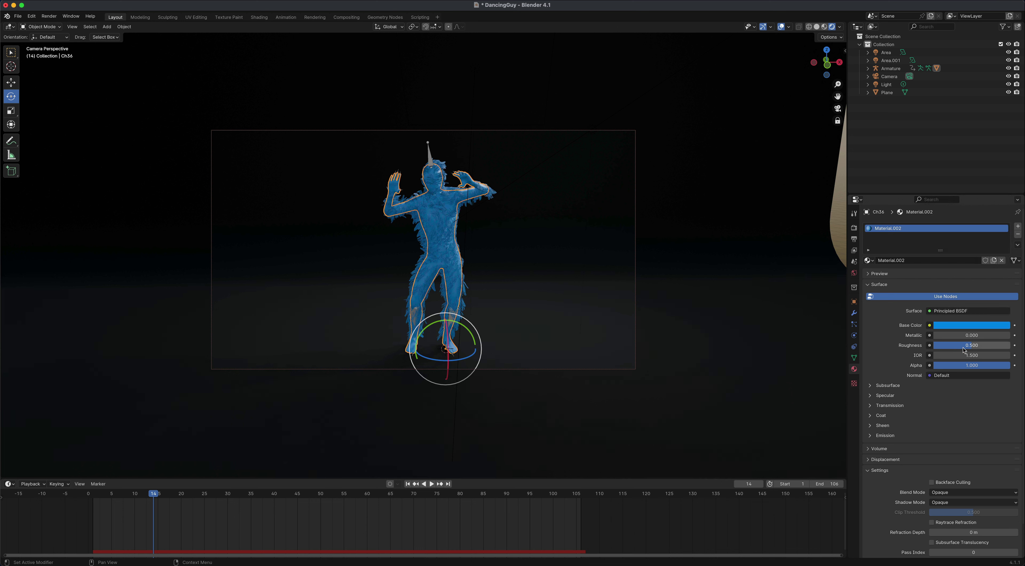
pyautogui.moveTo(960, 345); pyautogui.dragTo(987, 345)
# Render the current frame to inspect the blue figure against the darker backdrop, and close the render window
pyautogui.click(49, 17)
pyautogui.click(67, 26)
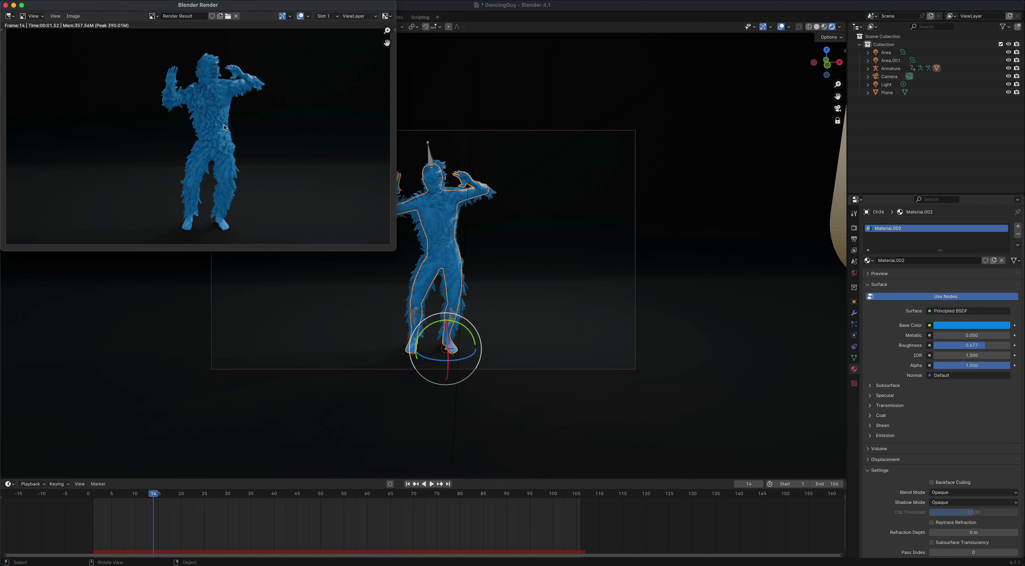
pyautogui.moveTo(327, 9); pyautogui.dragTo(446, 72)
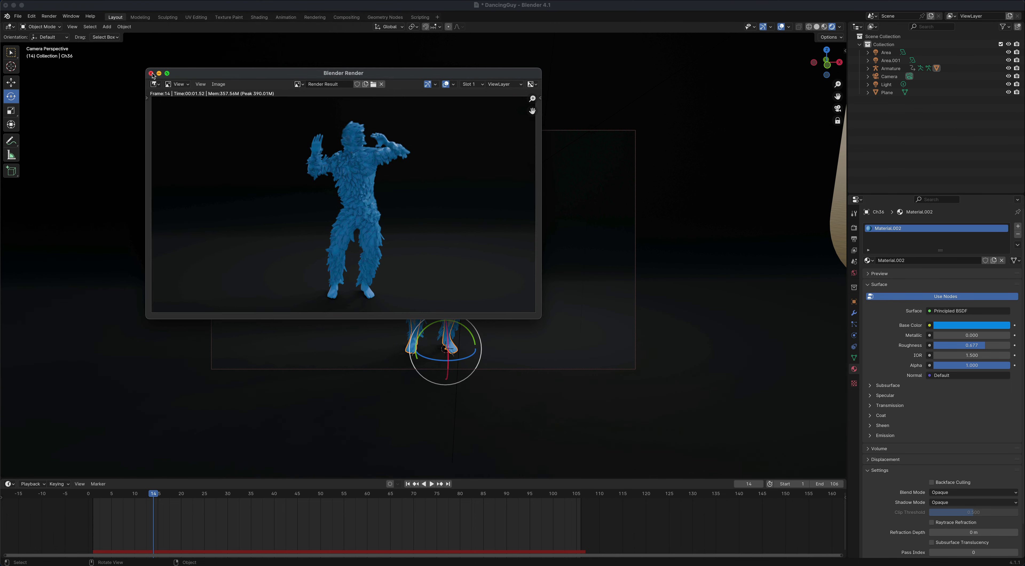
pyautogui.click(150, 73)
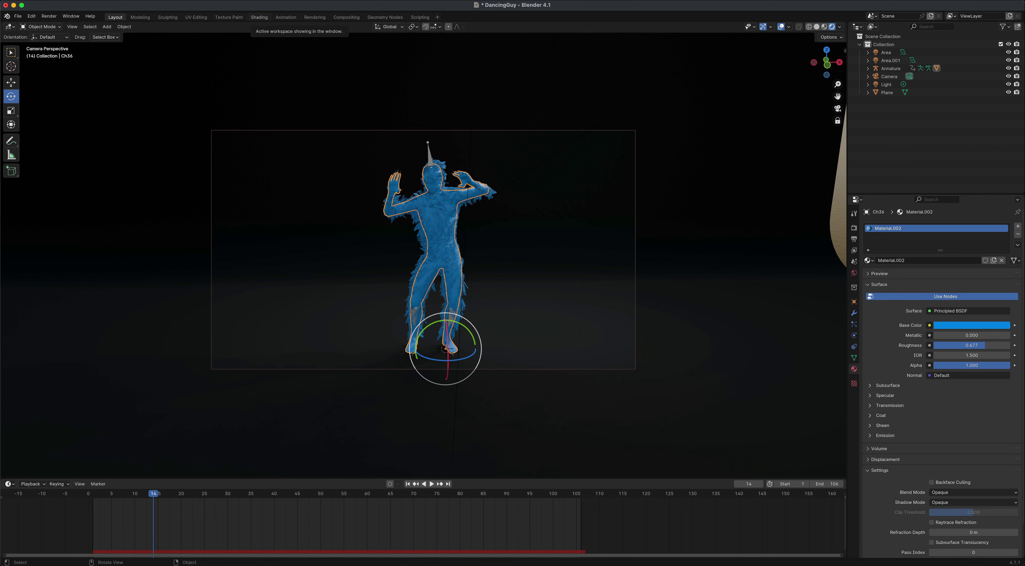
# Switch to the Shading workspace and bring the whole figure and its material's node graph into view
pyautogui.click(260, 17)
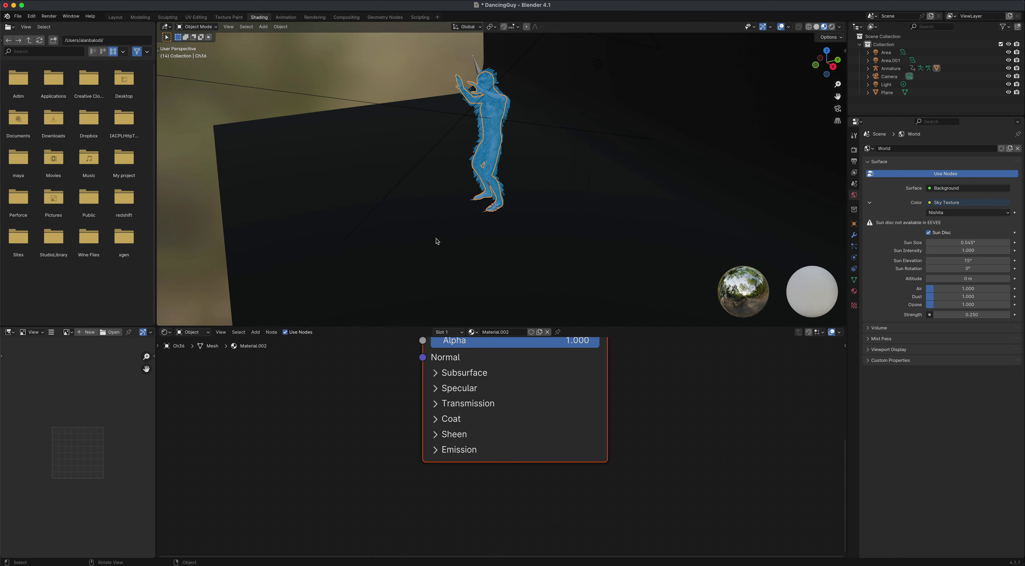
pyautogui.moveTo(437, 241); pyautogui.dragTo(534, 201, button='middle')
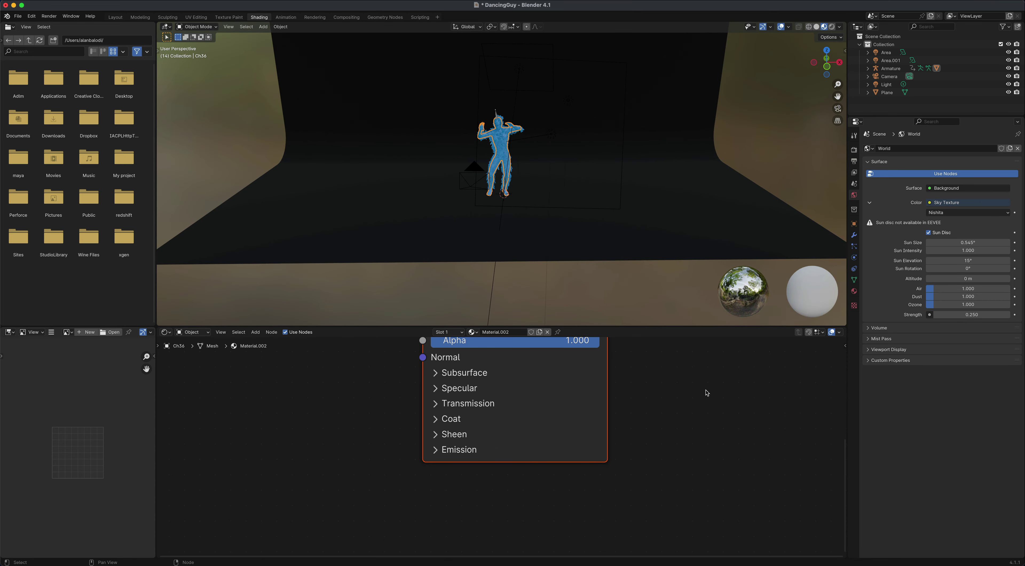
pyautogui.keyDown('shift'); pyautogui.moveTo(706, 393); pyautogui.dragTo(600, 482, button='middle'); pyautogui.keyUp('shift')
pyautogui.scroll(-3, 600, 481)
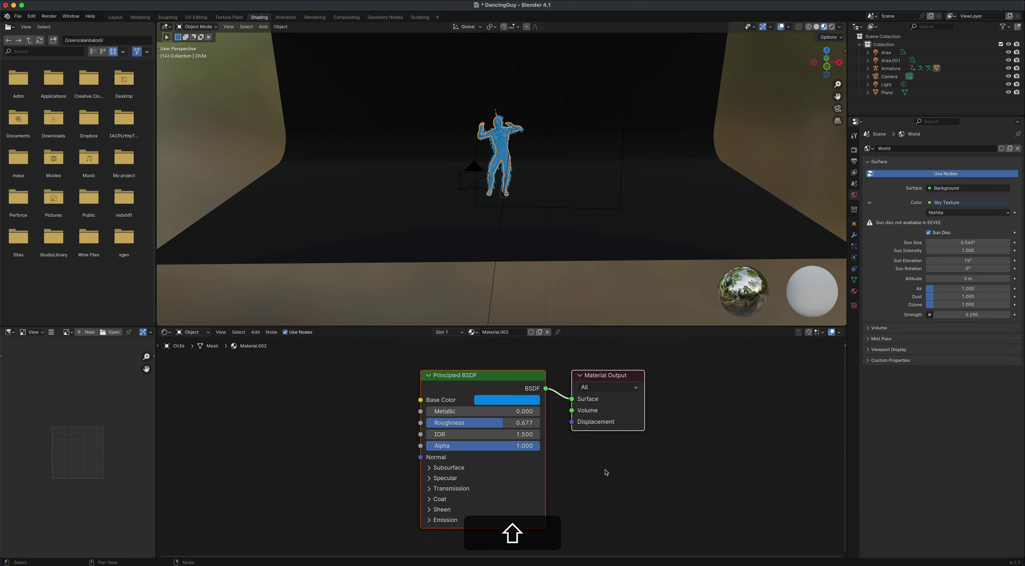
pyautogui.scroll(-2, 605, 470)
pyautogui.keyDown('shift'); pyautogui.moveTo(598, 469); pyautogui.dragTo(620, 467, button='middle'); pyautogui.keyUp('shift')
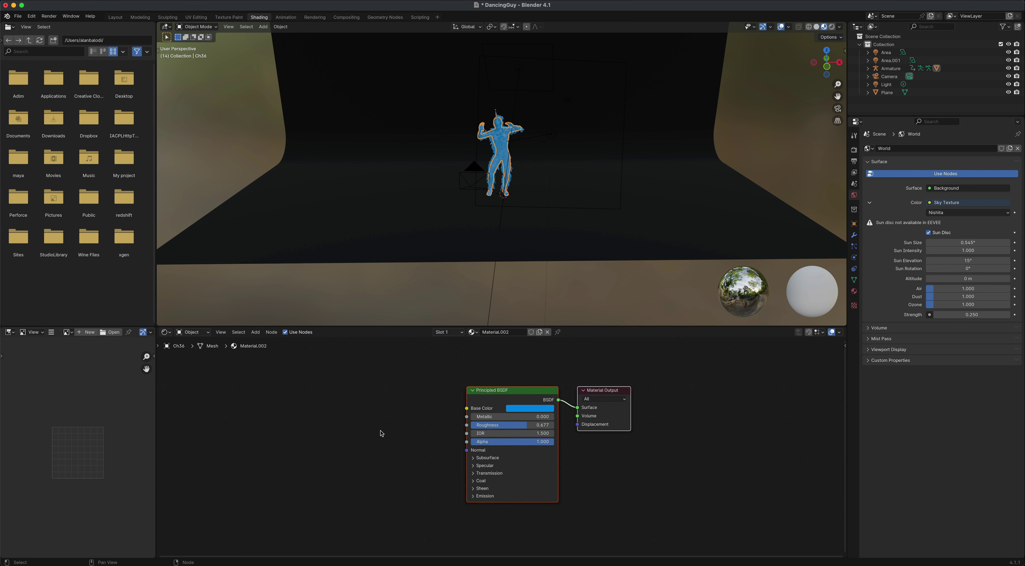
# Add a Noise Texture node to the figure's material and connect its Color output to the Principled BSDF's Base Color
pyautogui.hotkey('shift', 'a')
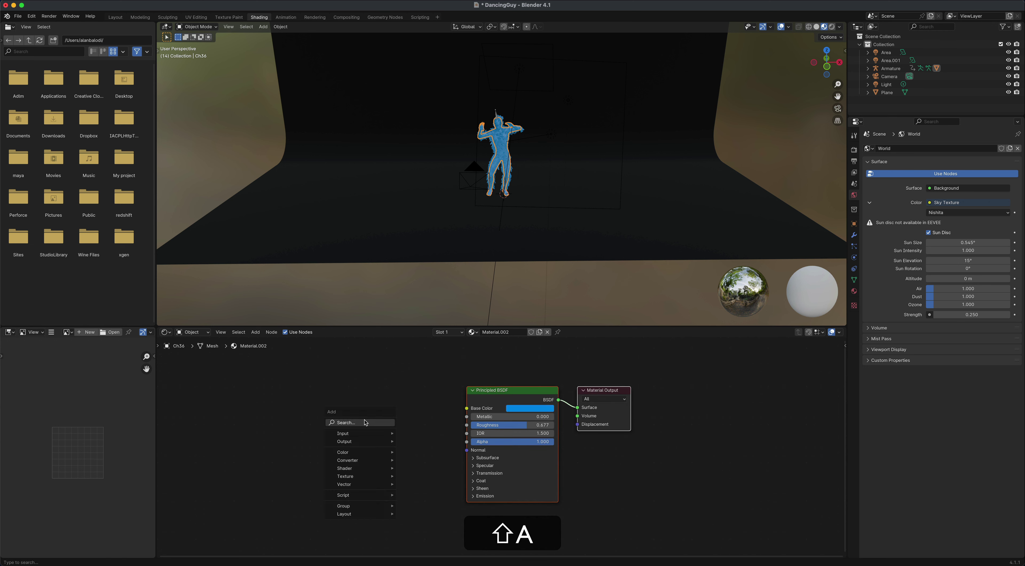
pyautogui.click(364, 419)
pyautogui.write('noise')
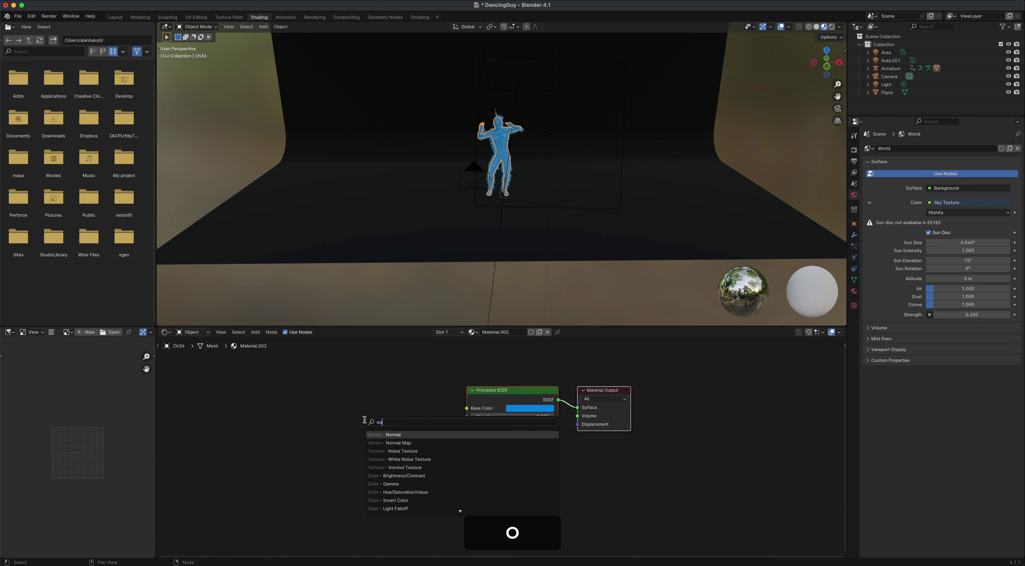
pyautogui.click(426, 435)
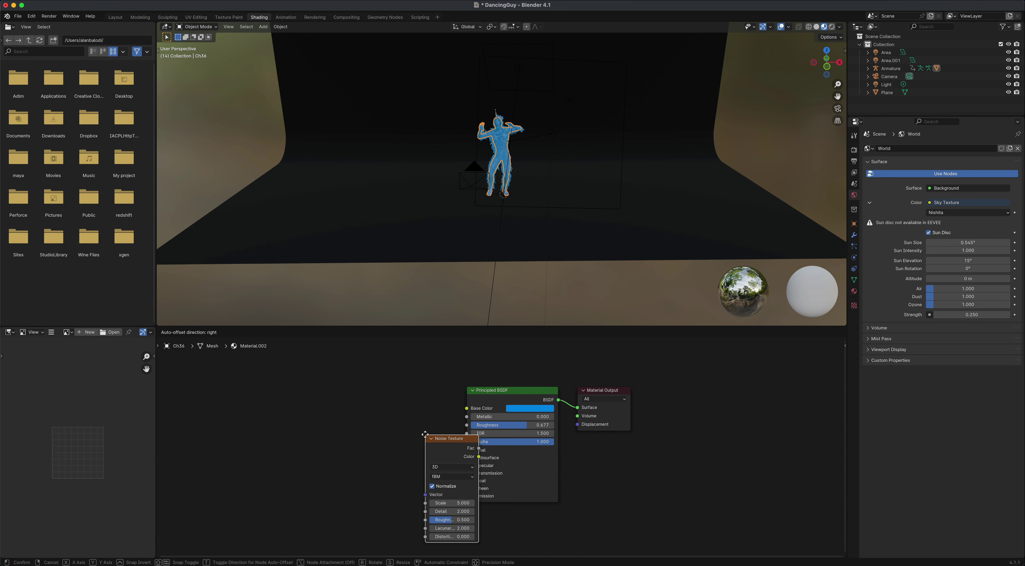
pyautogui.moveTo(424, 433); pyautogui.dragTo(277, 381)
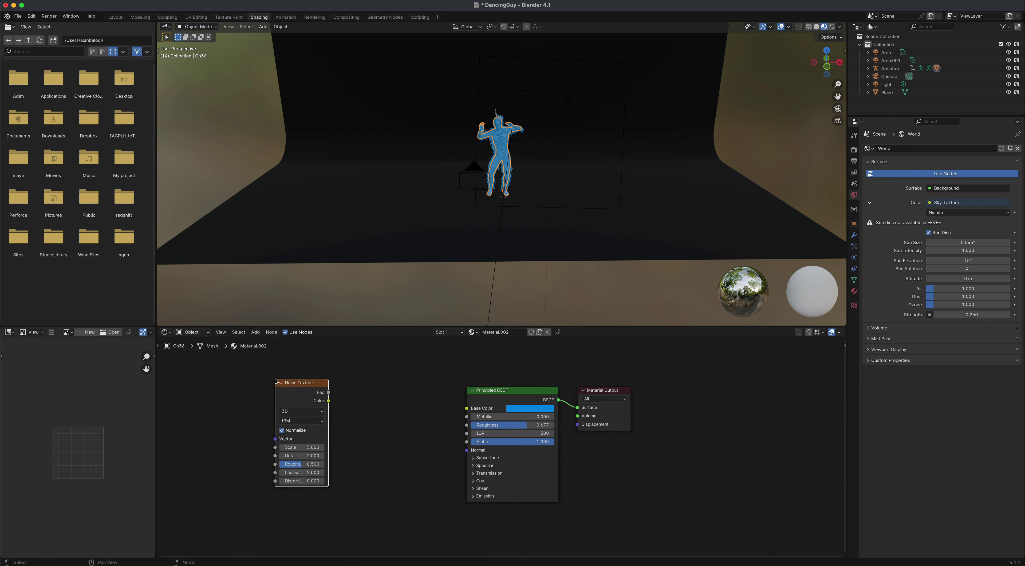
pyautogui.moveTo(329, 401); pyautogui.dragTo(467, 410)
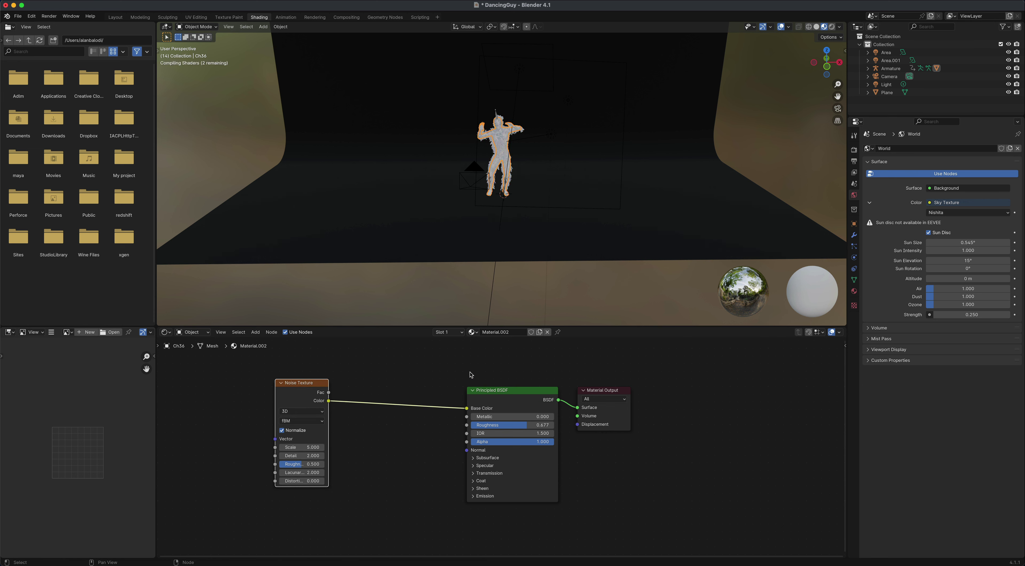
# Insert a Hue/Saturation/Value node on the link between the Noise Texture and the Principled BSDF
pyautogui.scroll(5, 530, 175)
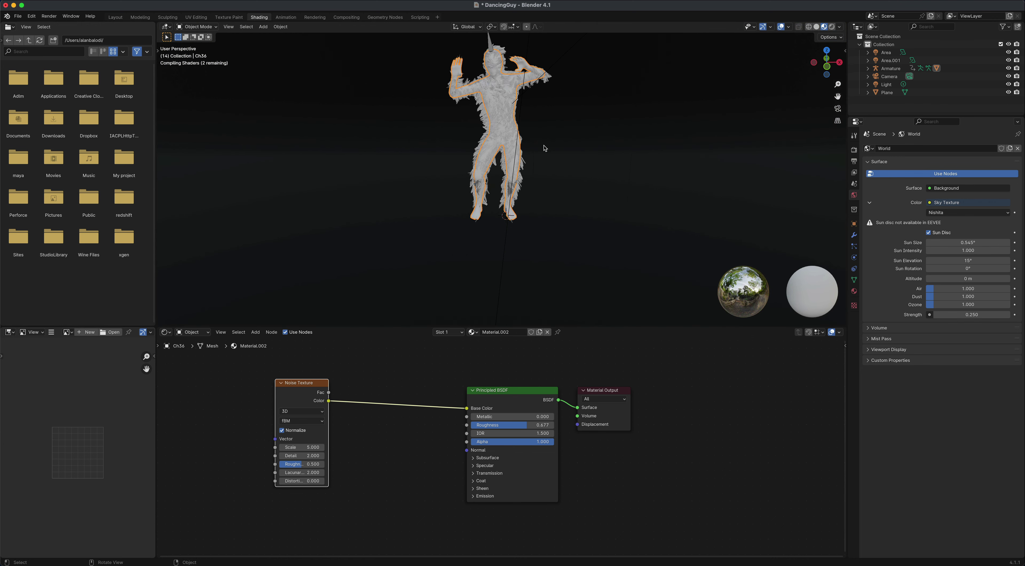
pyautogui.scroll(4, 557, 124)
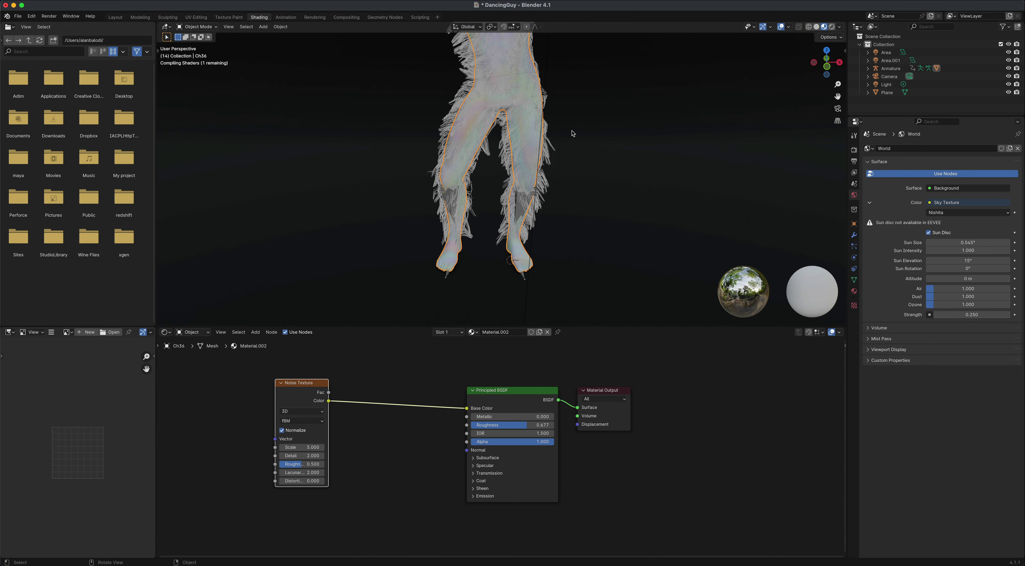
pyautogui.scroll(2, 597, 128)
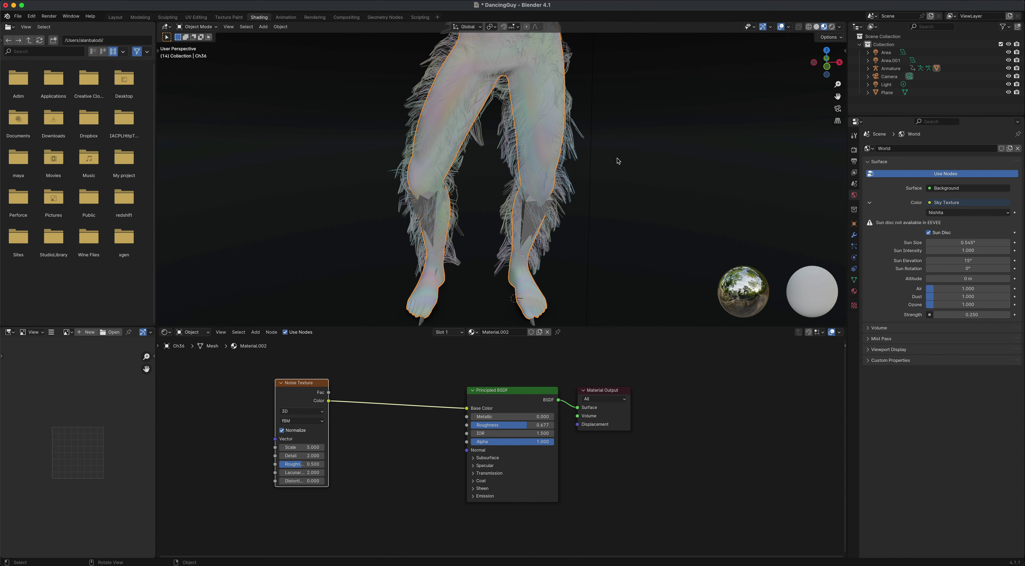
pyautogui.moveTo(613, 158); pyautogui.dragTo(514, 199, button='middle')
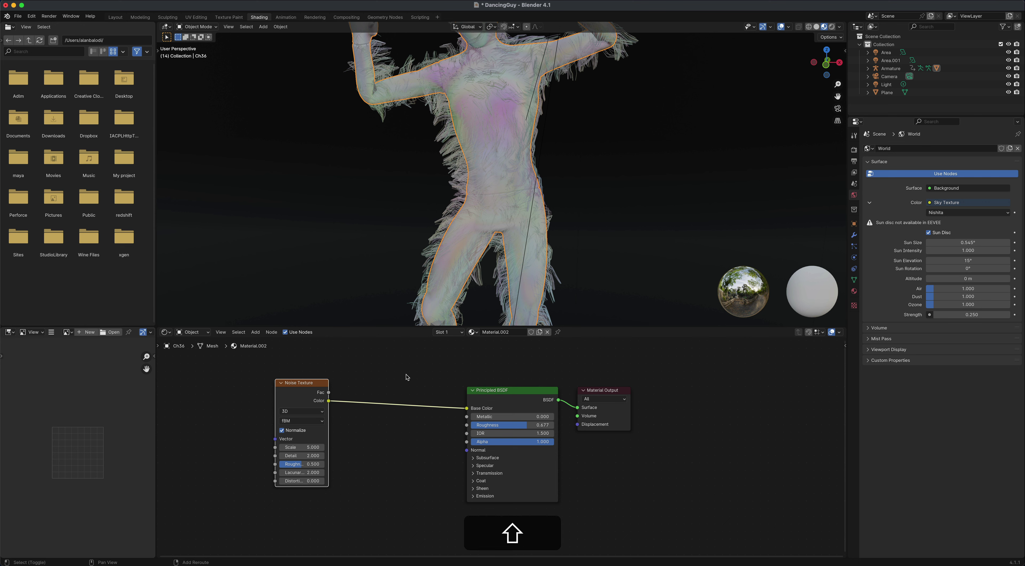
pyautogui.hotkey('shift', 'a')
pyautogui.write('hue')
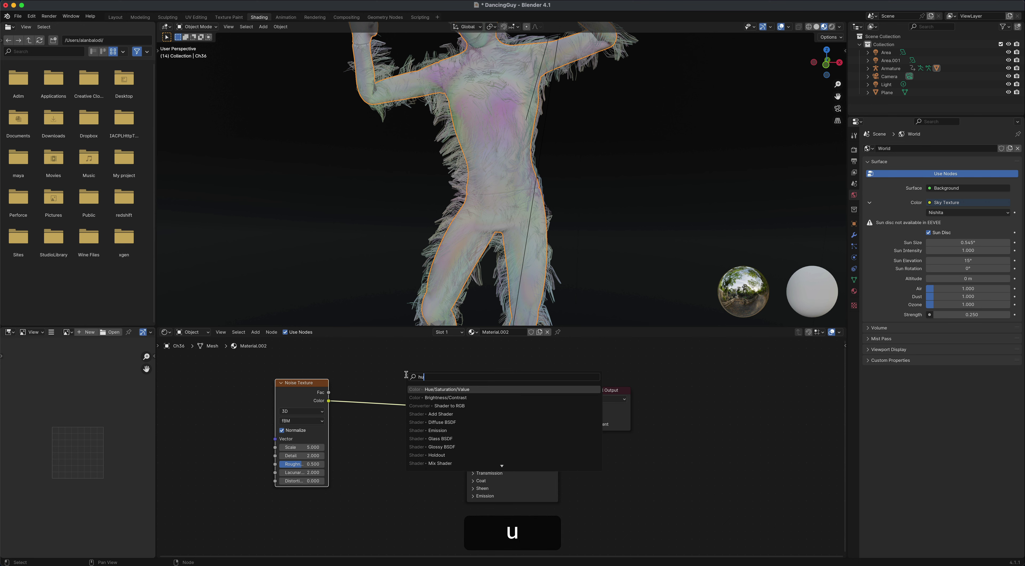
pyautogui.click(442, 390)
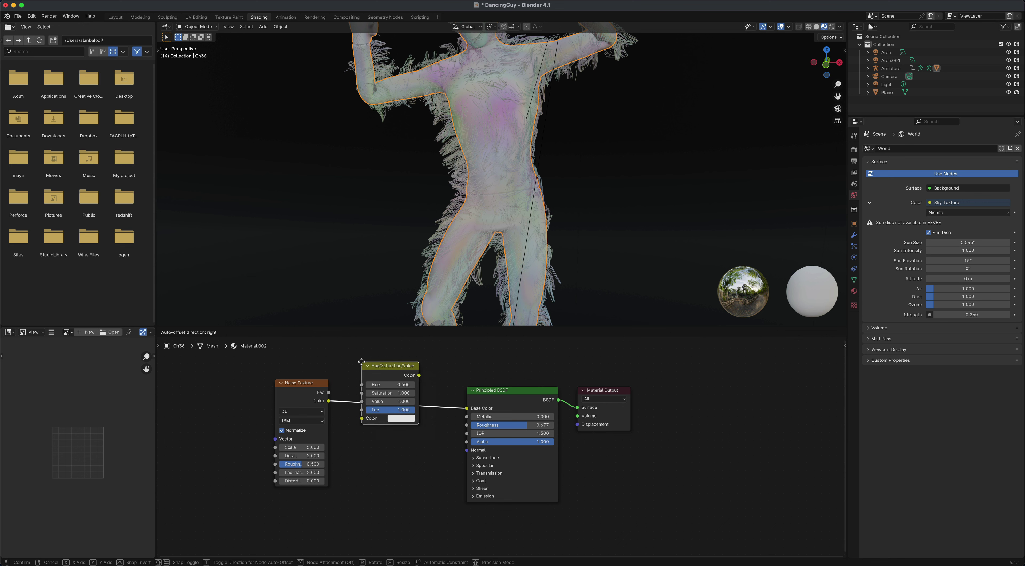
pyautogui.click(338, 361)
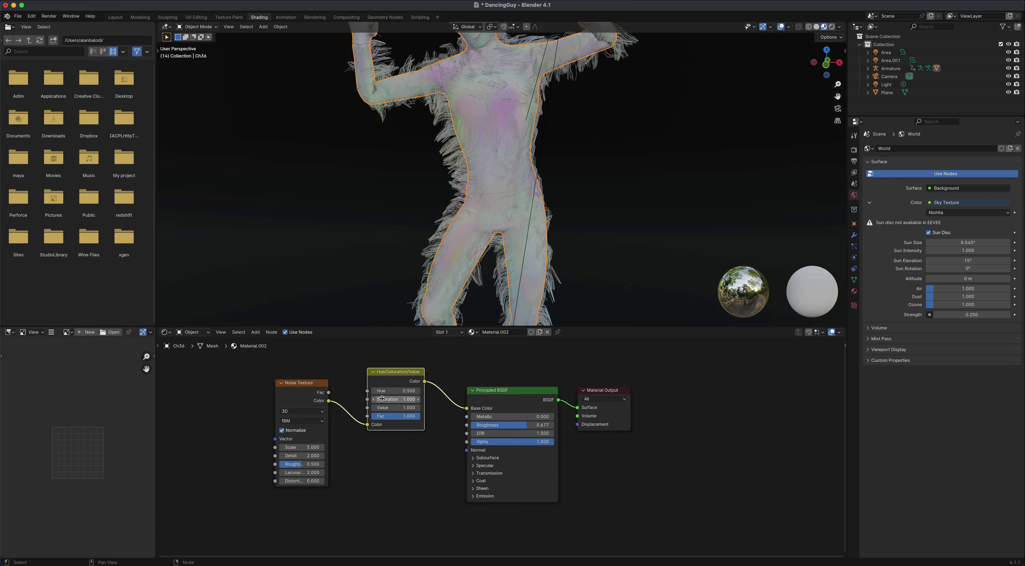
# Set the Hue/Saturation/Value node's saturation to 3 and check the colors on the whole figure
pyautogui.click(392, 399)
pyautogui.write('3')
pyautogui.press('Return')
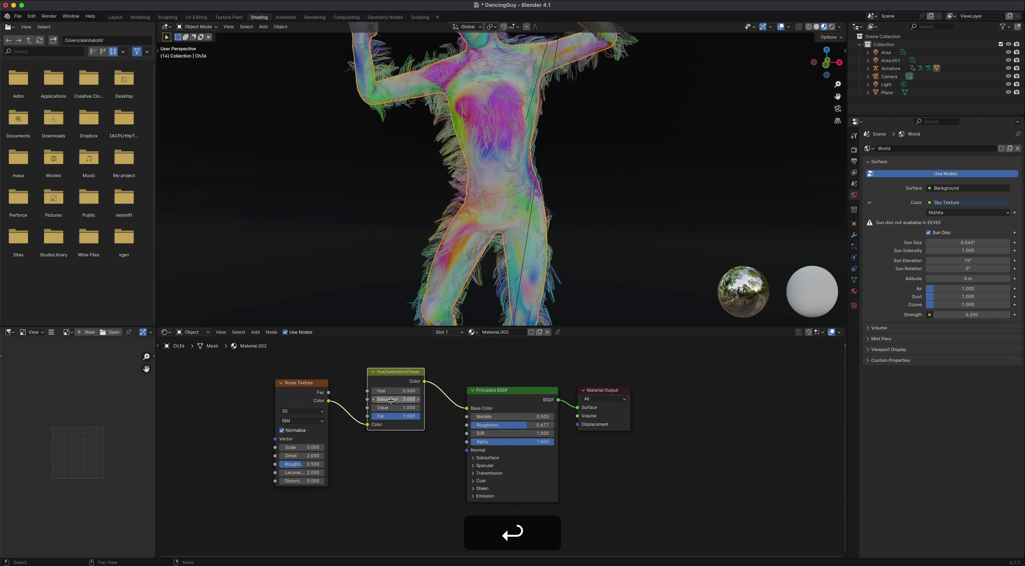
pyautogui.scroll(-4, 508, 195)
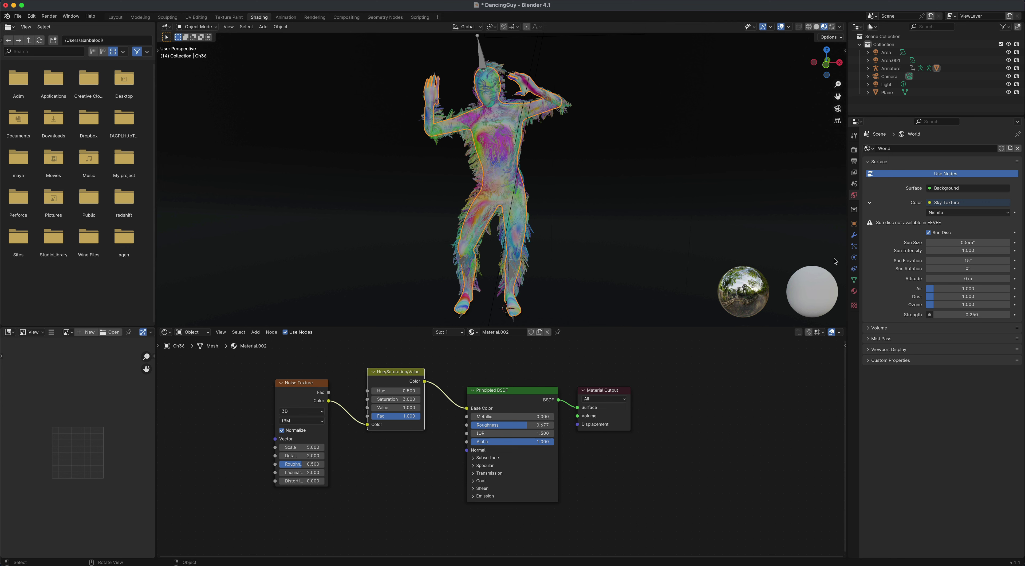
# In the figure's hair particle shape settings, set the tip diameter to 1 m and the root diameter to 3 m
pyautogui.click(854, 247)
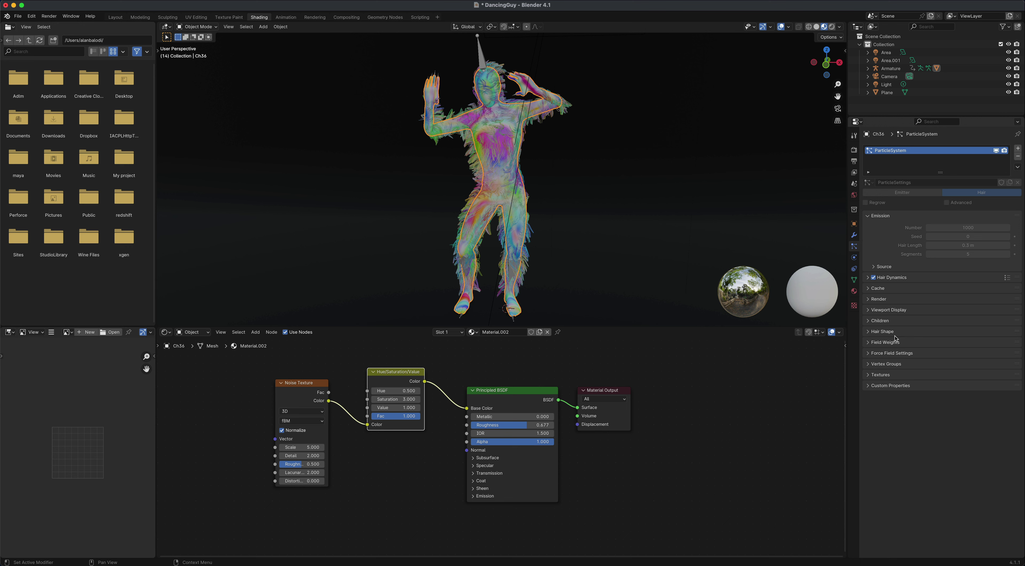
pyautogui.click(883, 332)
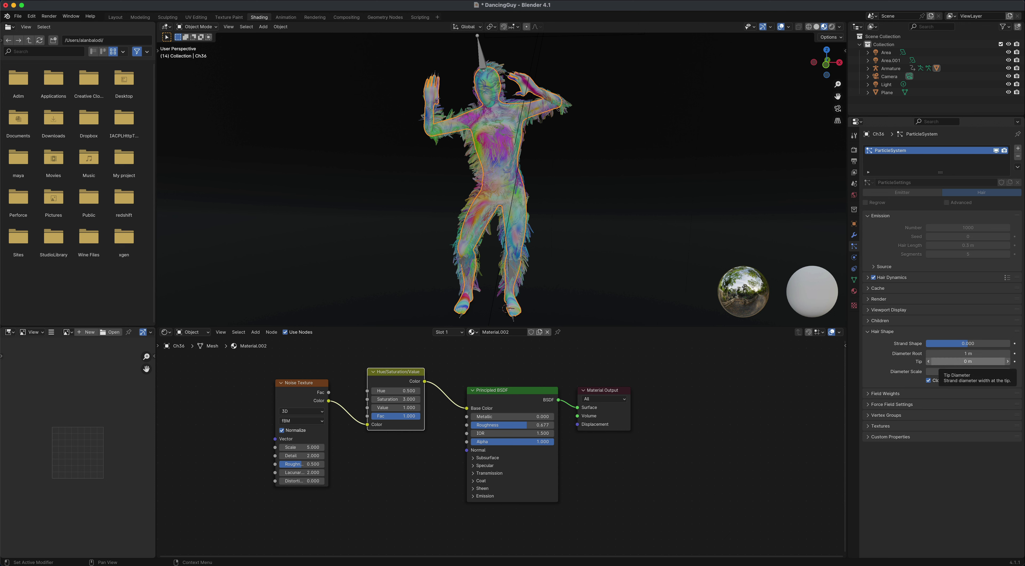
pyautogui.click(968, 361)
pyautogui.write('1')
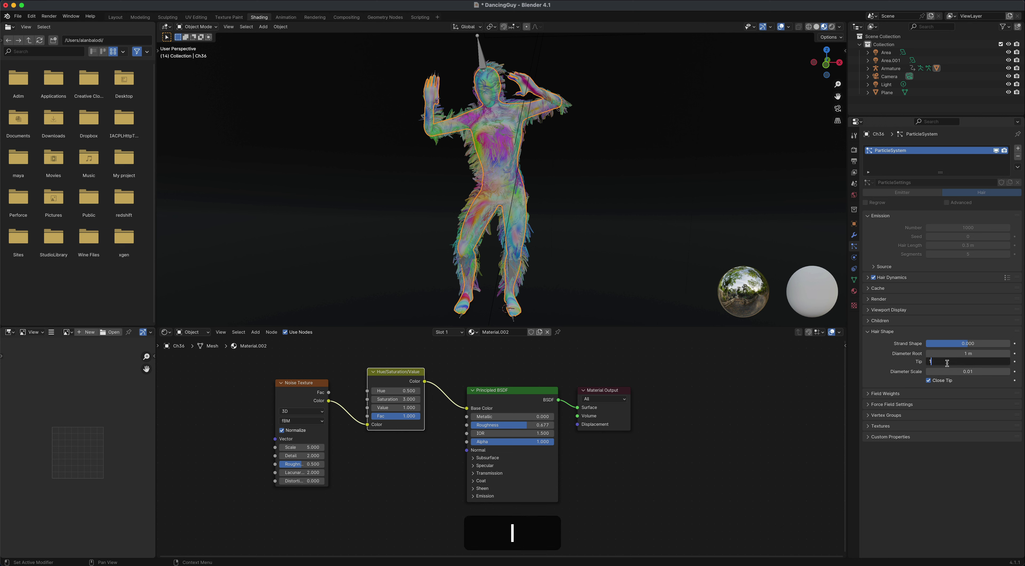
pyautogui.press('Return')
pyautogui.click(953, 354)
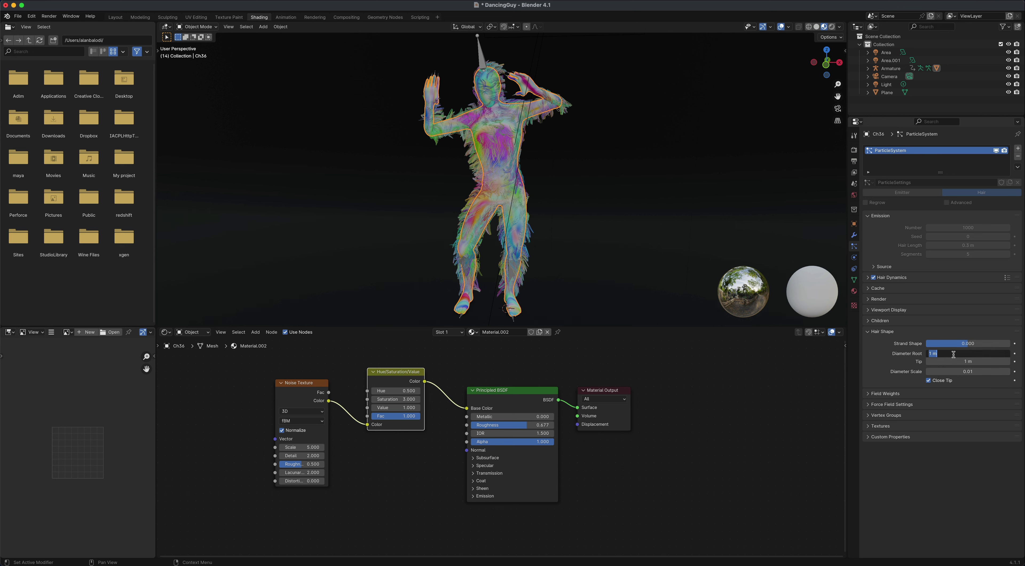
pyautogui.write('3')
pyautogui.press('Return')
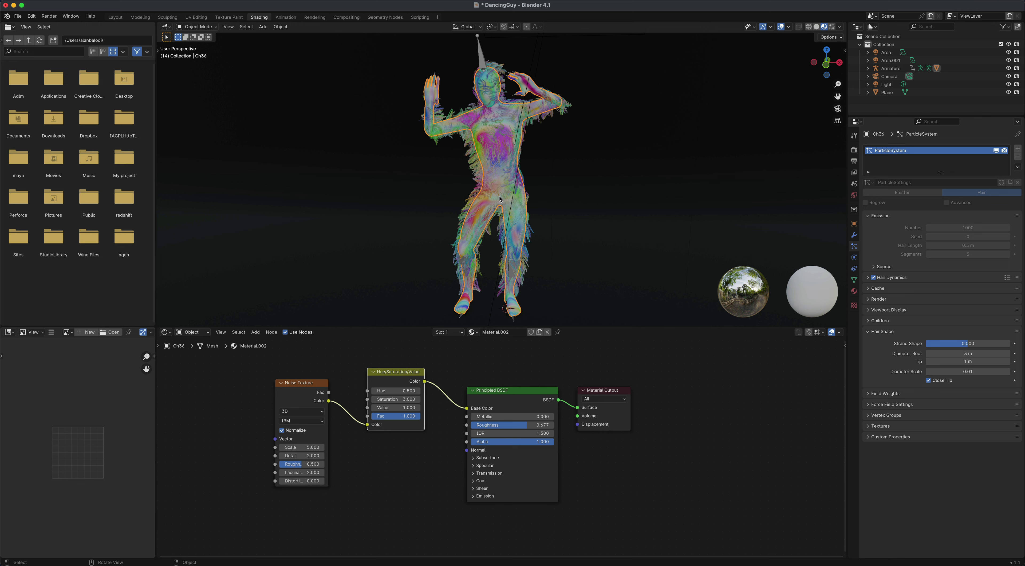
# Preview the figure in rendered shading, render the current frame to inspect the multicolored fur, and close the render window
pyautogui.click(833, 28)
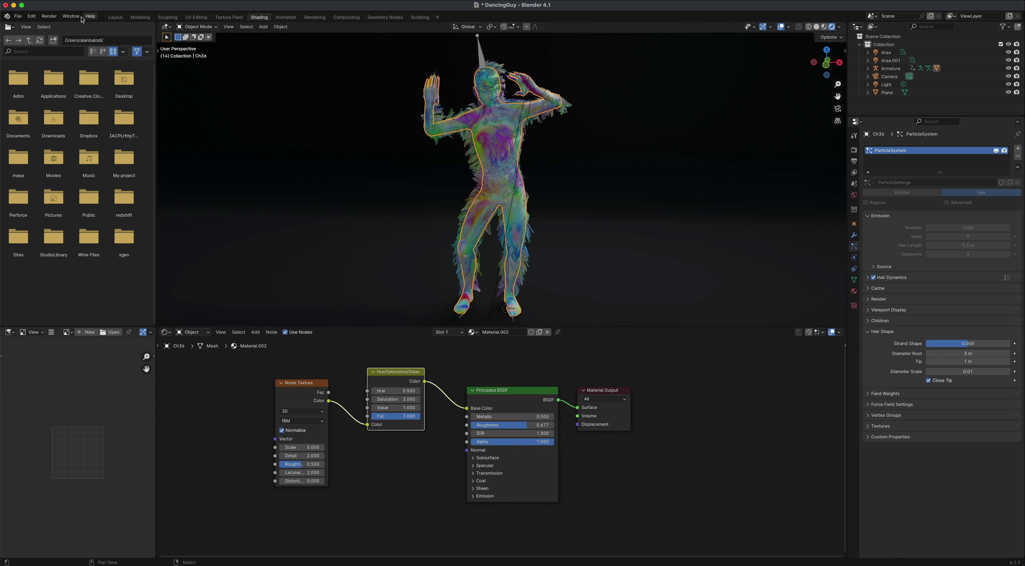
pyautogui.press('F11')
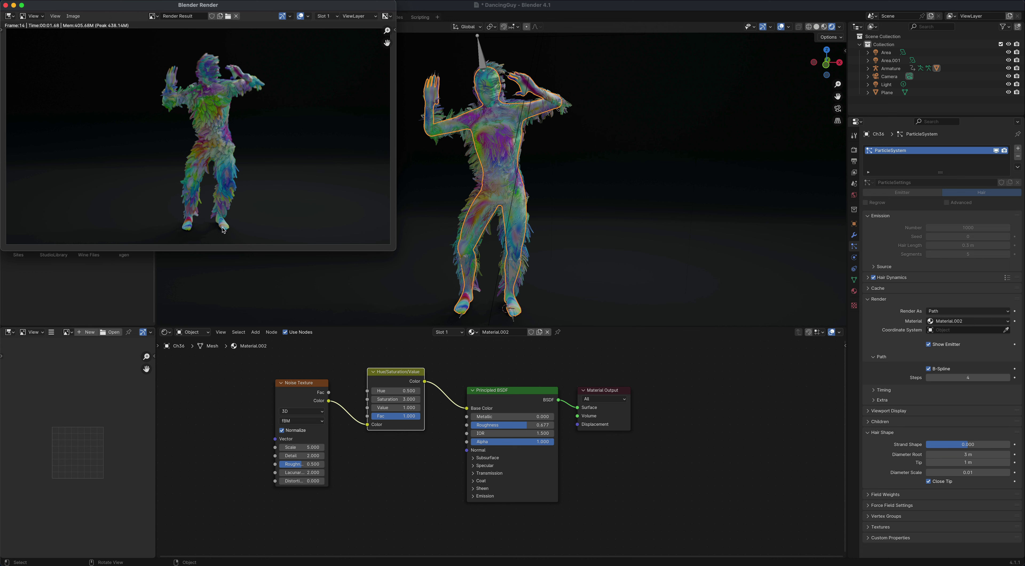
pyautogui.moveTo(16, 7); pyautogui.dragTo(129, 85)
pyautogui.click(119, 81)
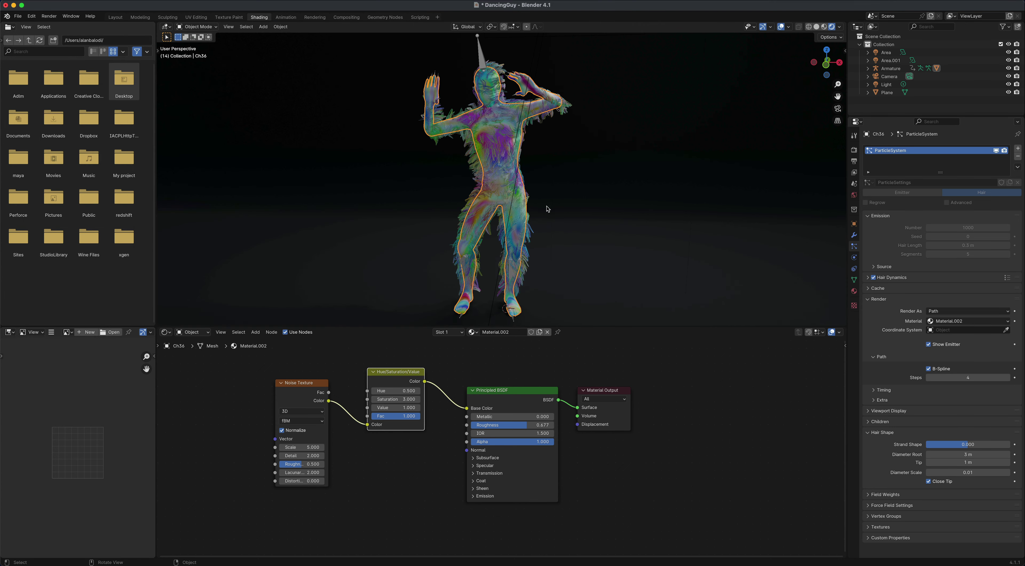
# Return the viewport to Material Preview shading and reselect the furry figure to show its material settings
pyautogui.click(525, 200)
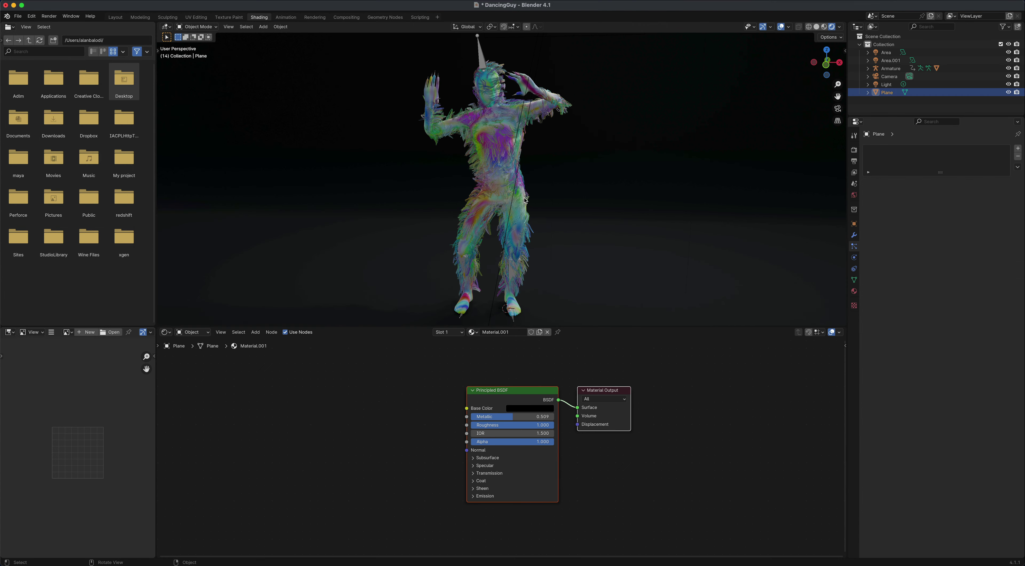
pyautogui.click(817, 27)
pyautogui.click(824, 27)
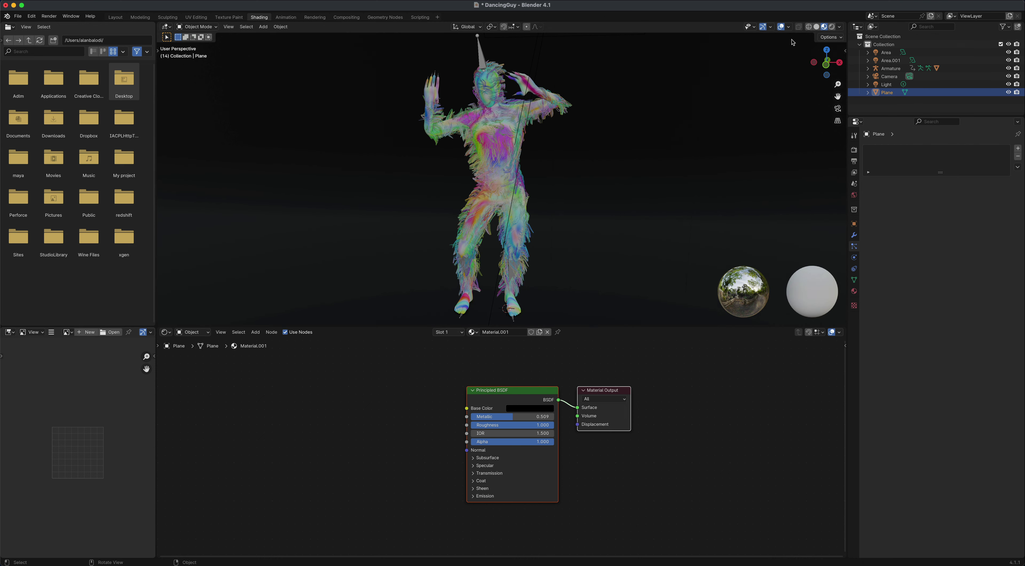
pyautogui.click(492, 151)
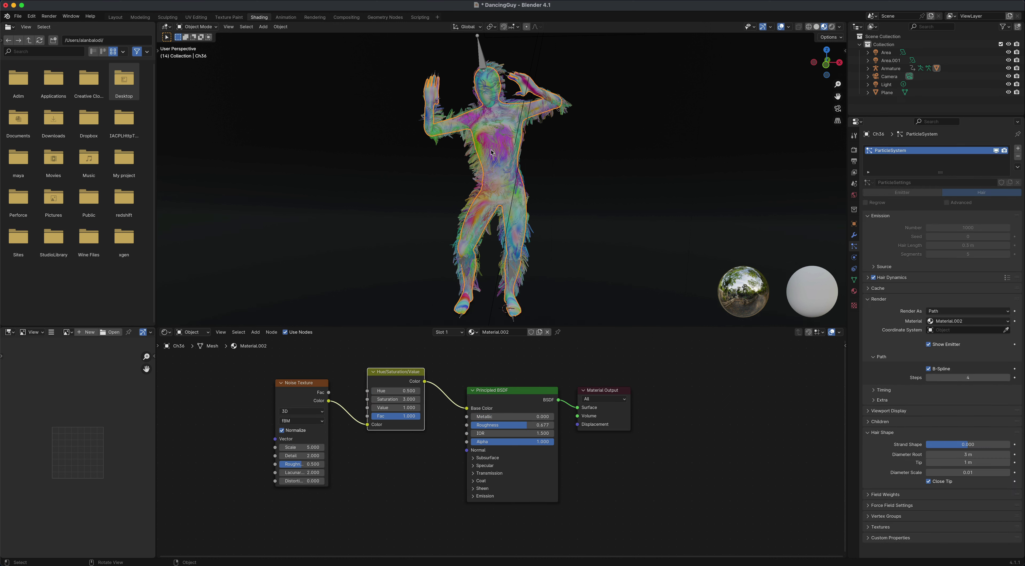
pyautogui.click(855, 292)
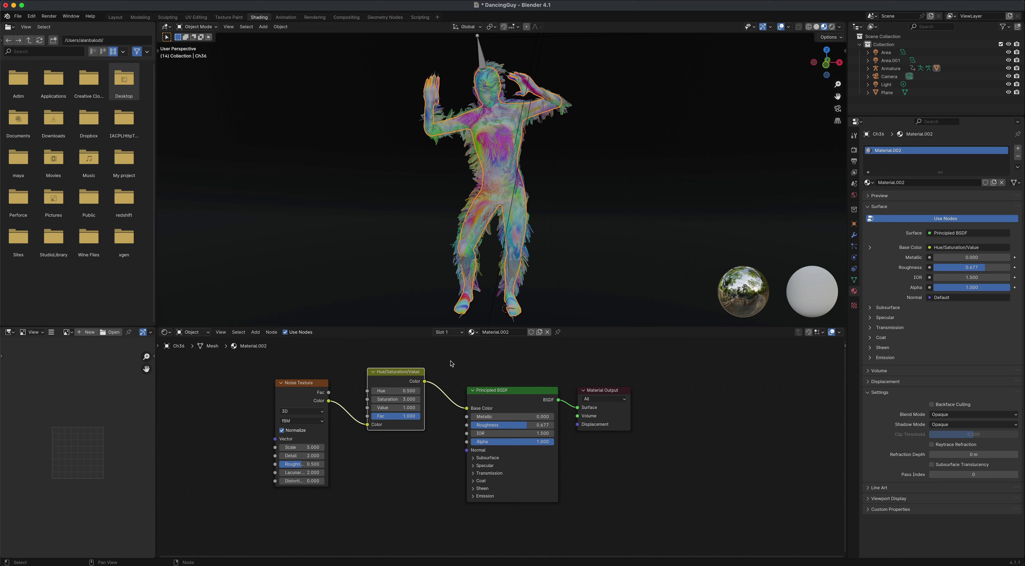
# Rearrange the Noise Texture, Hue/Saturation/Value and Principled BSDF nodes into a tidier row
pyautogui.moveTo(307, 386); pyautogui.dragTo(297, 384)
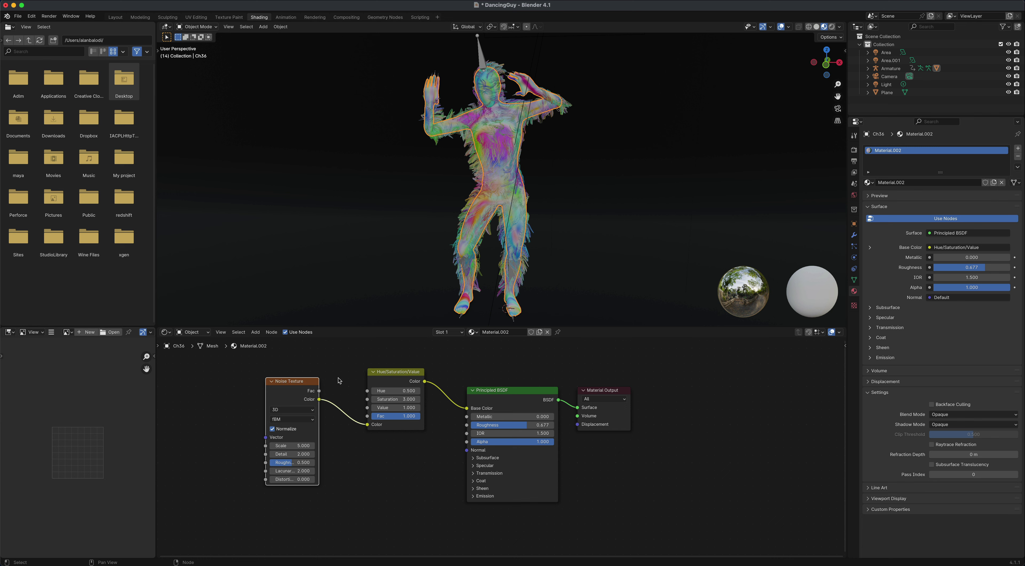
pyautogui.moveTo(395, 375); pyautogui.dragTo(393, 386)
pyautogui.moveTo(493, 390); pyautogui.dragTo(494, 394)
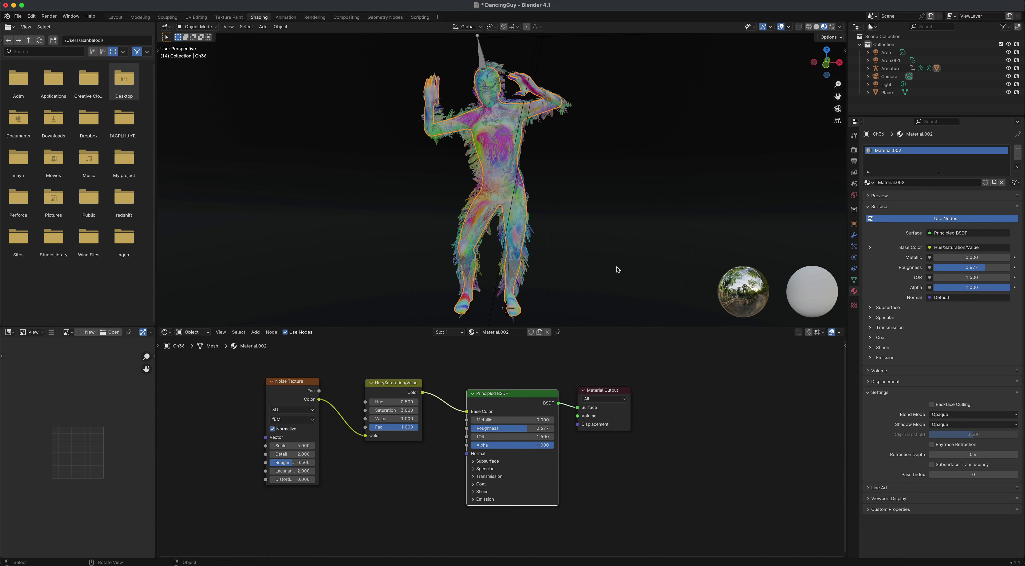
# Add a second material slot to the figure and create a new material in it
pyautogui.keyDown('shift'); pyautogui.scroll(-5, 592, 265); pyautogui.keyUp('shift')
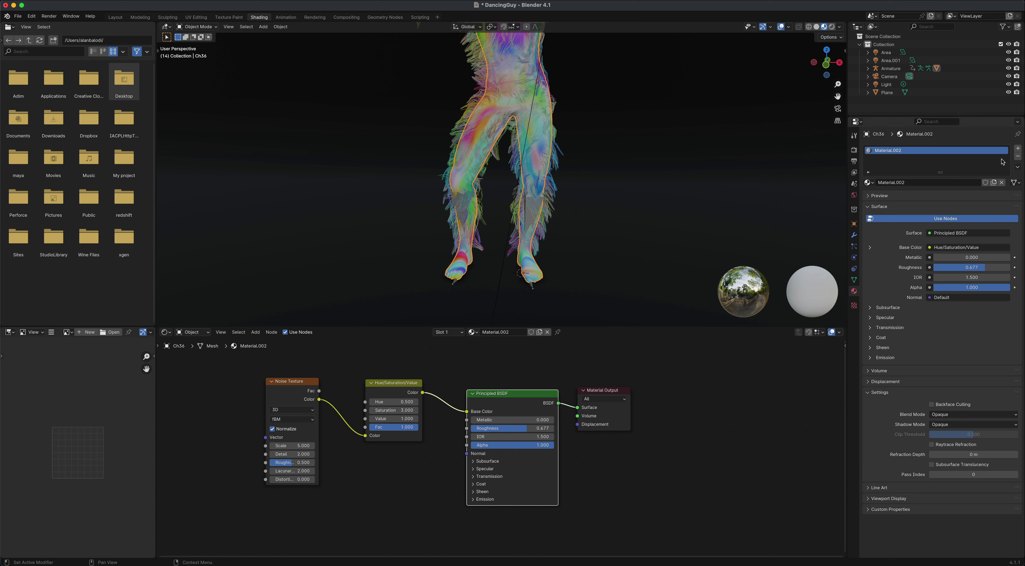
pyautogui.click(1018, 149)
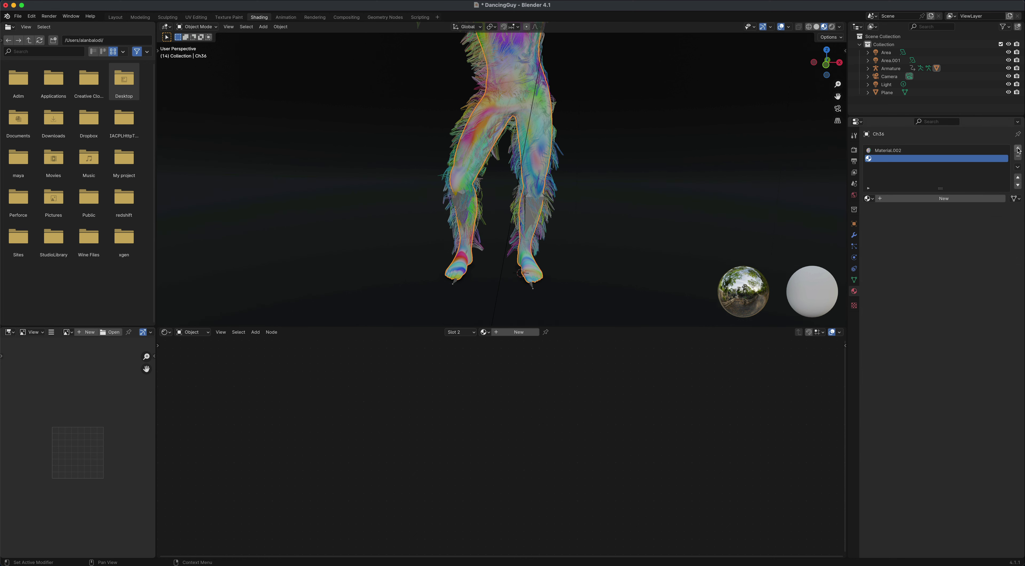
pyautogui.click(949, 199)
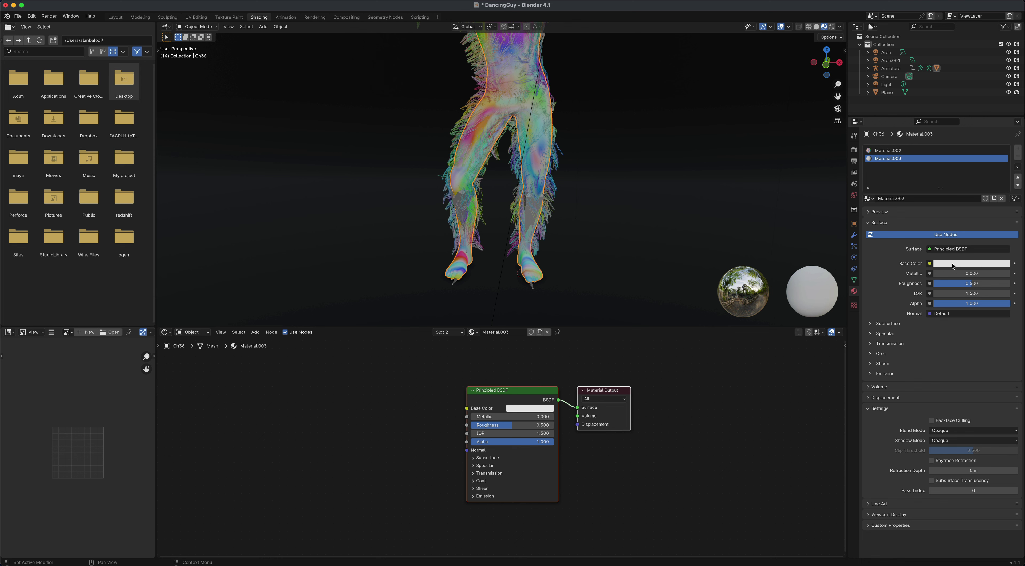
# Give the figure's second material a black base color, roughness 0.786 and metallic 0.161
pyautogui.click(955, 150)
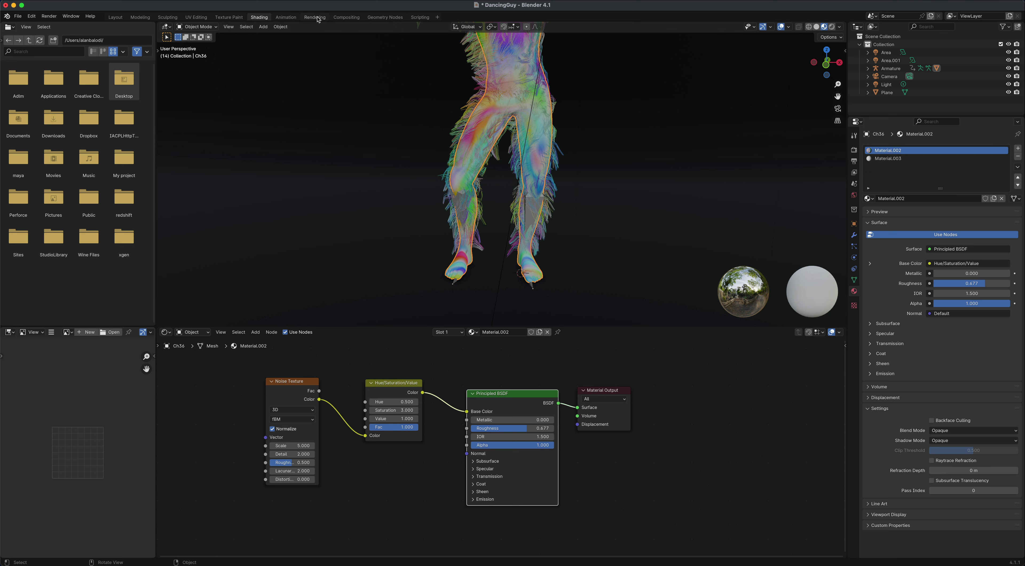
pyautogui.click(881, 159)
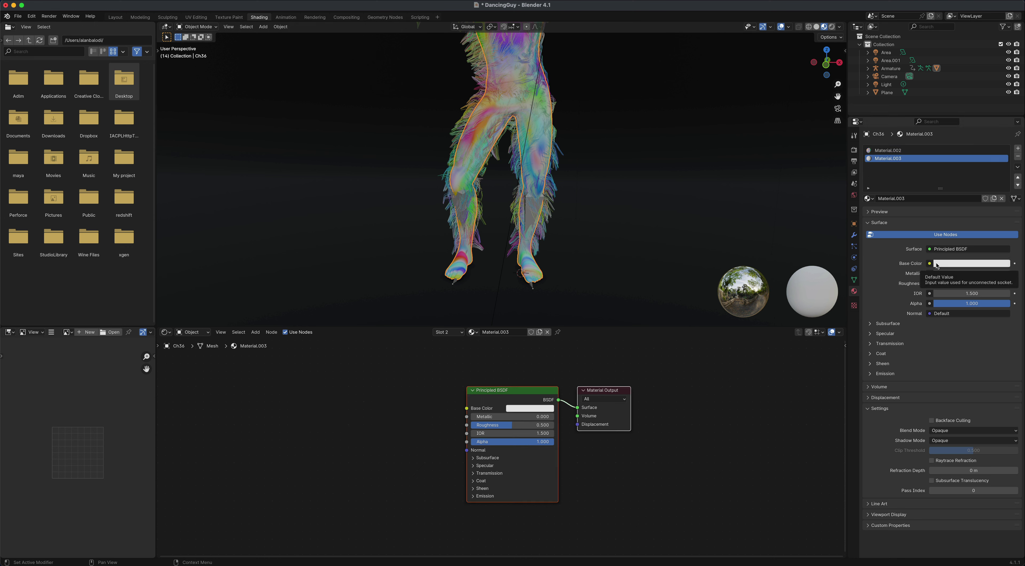
pyautogui.click(938, 265)
pyautogui.moveTo(1004, 181); pyautogui.dragTo(1003, 208)
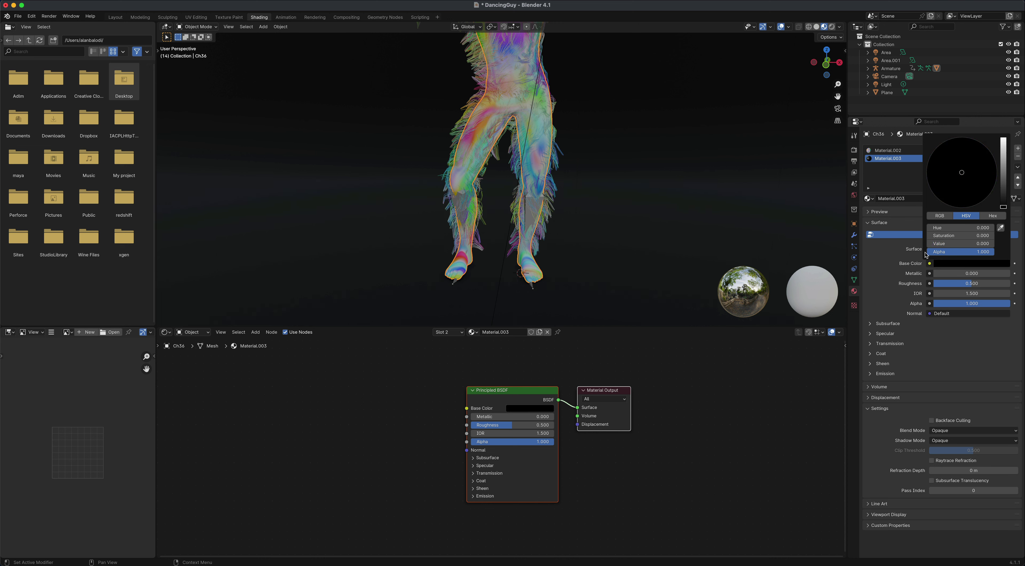
pyautogui.moveTo(971, 285); pyautogui.dragTo(991, 286)
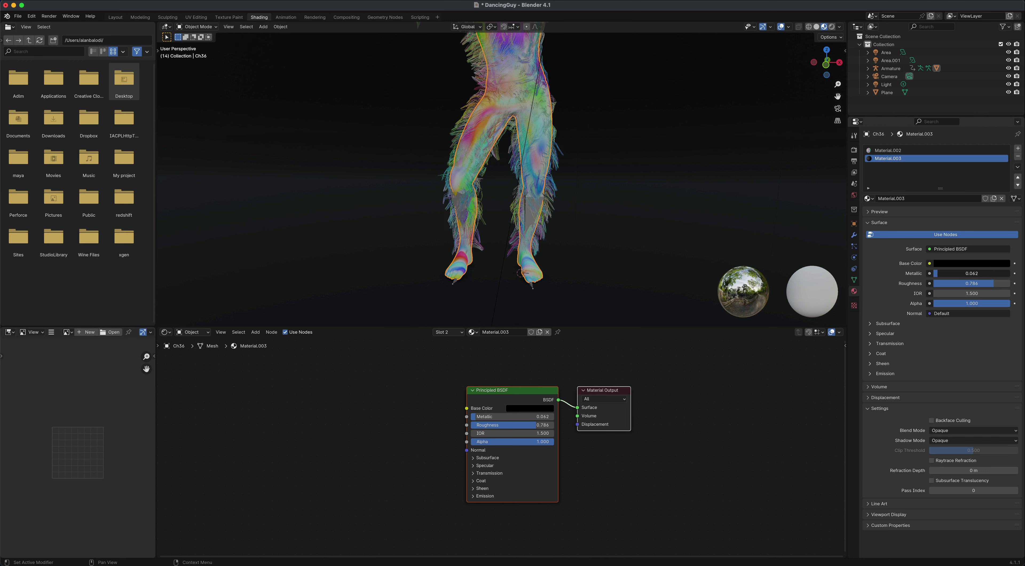
pyautogui.moveTo(939, 274); pyautogui.dragTo(945, 273)
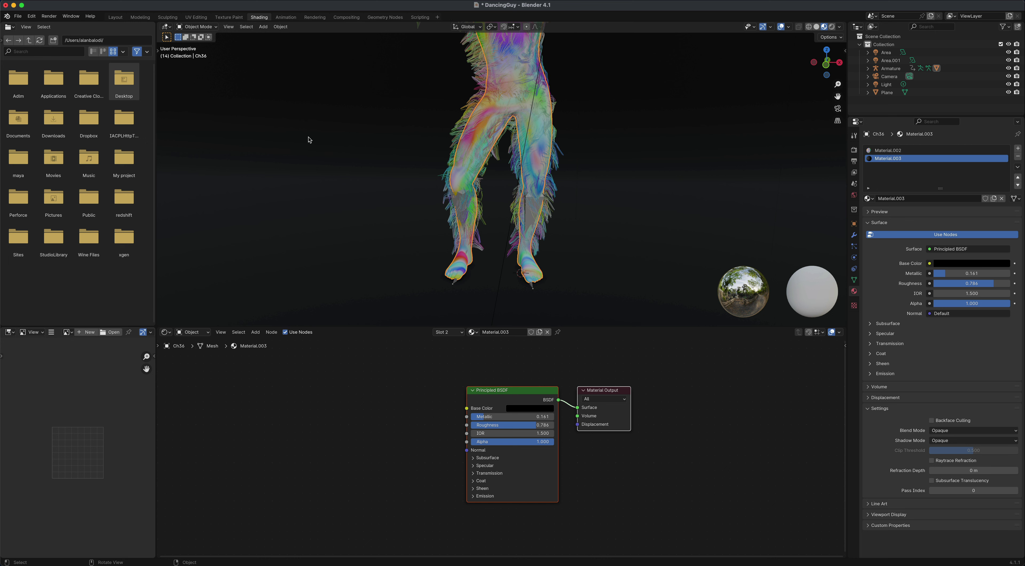
# Put the figure in Edit Mode and show it in the Layout workspace outside the camera view
pyautogui.click(211, 29)
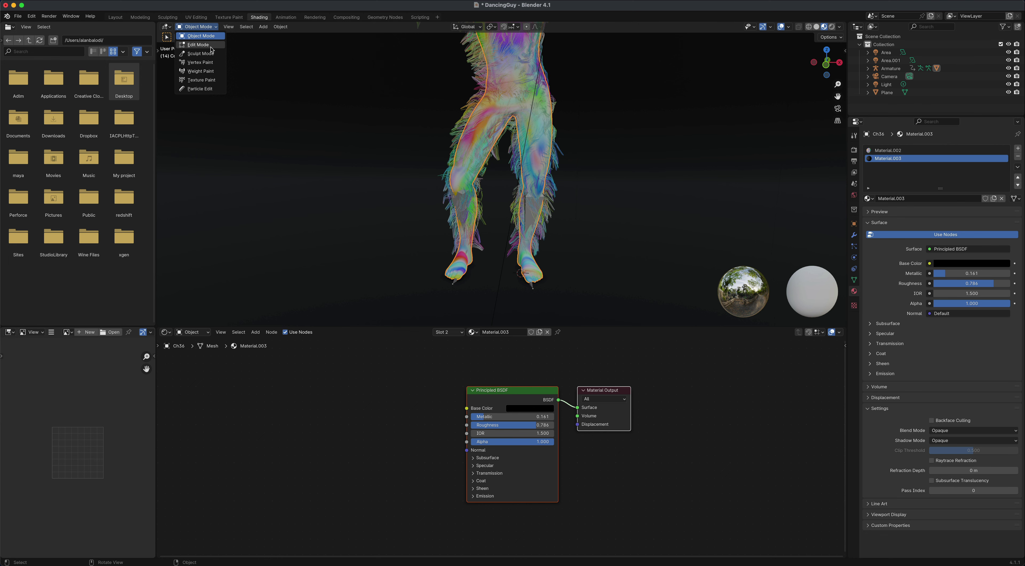
pyautogui.click(197, 44)
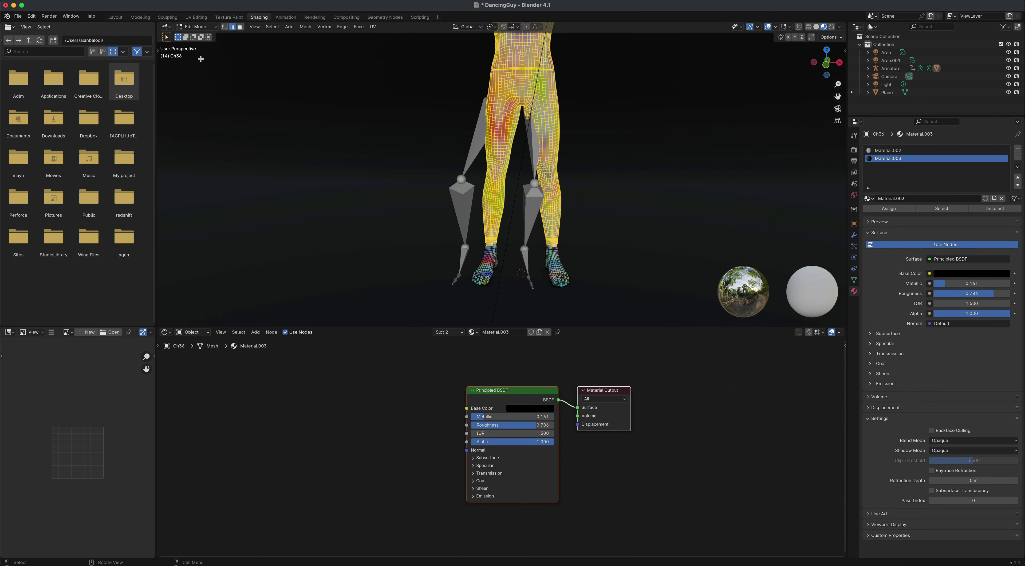
pyautogui.moveTo(156, 59); pyautogui.dragTo(182, 59)
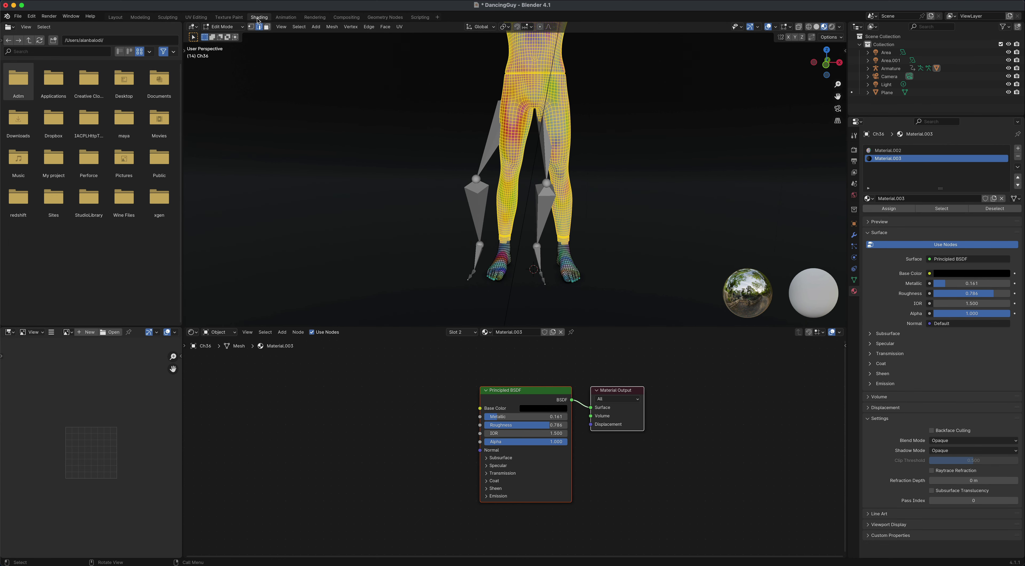
pyautogui.click(115, 17)
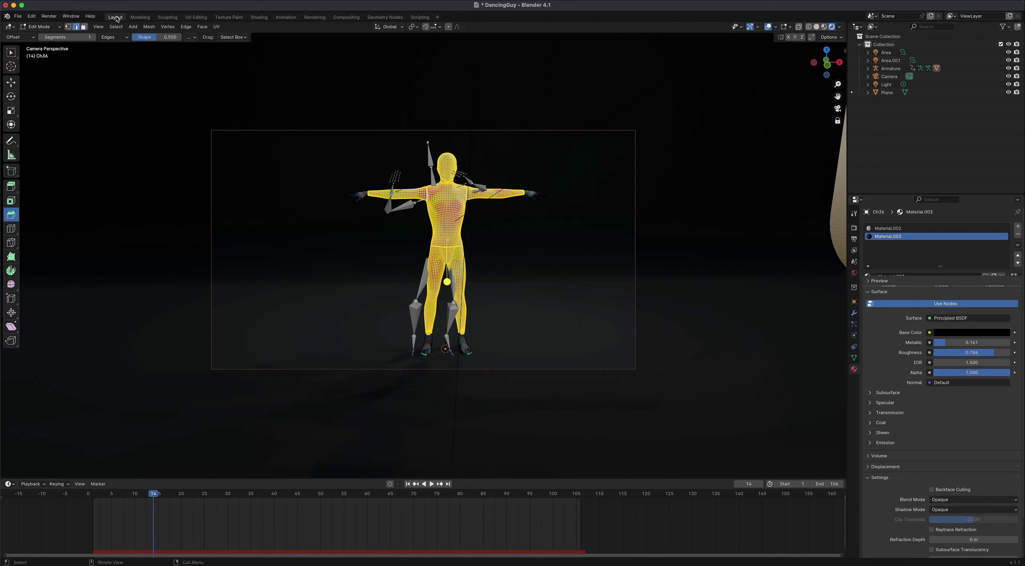
pyautogui.click(837, 108)
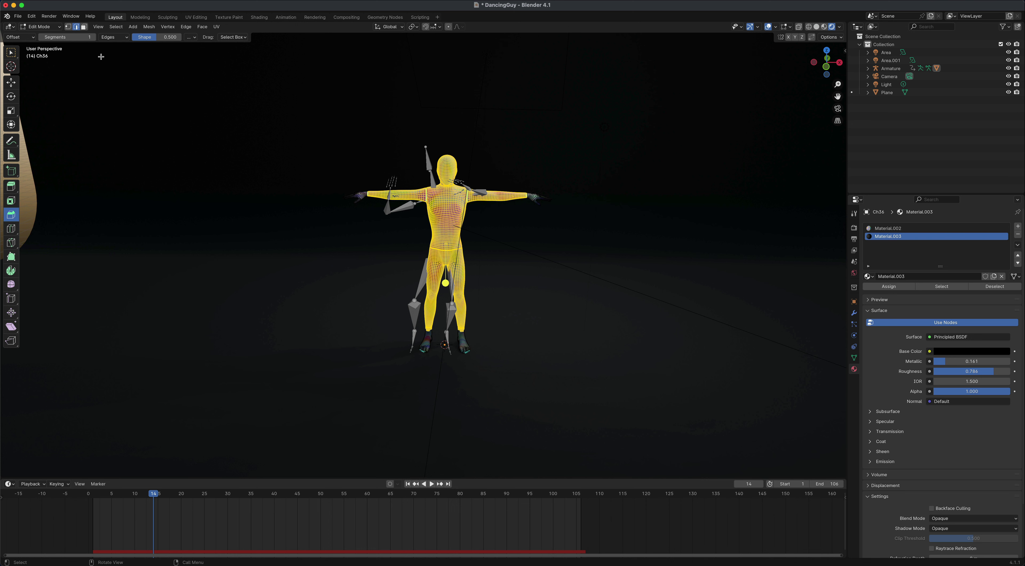
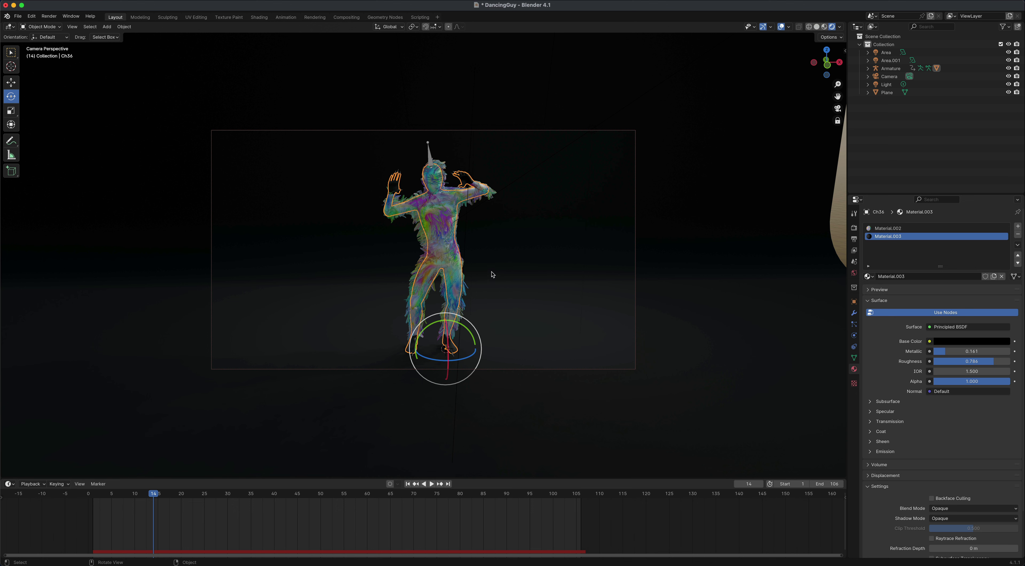
# Render the current frame to inspect the figure's hands and feet, and close the render window
pyautogui.click(49, 16)
pyautogui.click(59, 26)
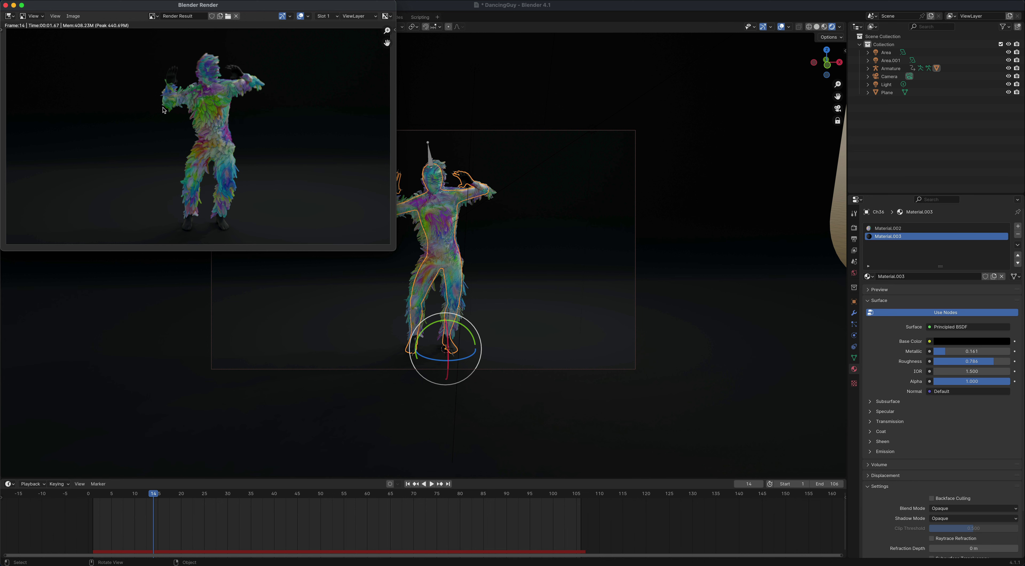
pyautogui.moveTo(122, 9); pyautogui.dragTo(213, 61)
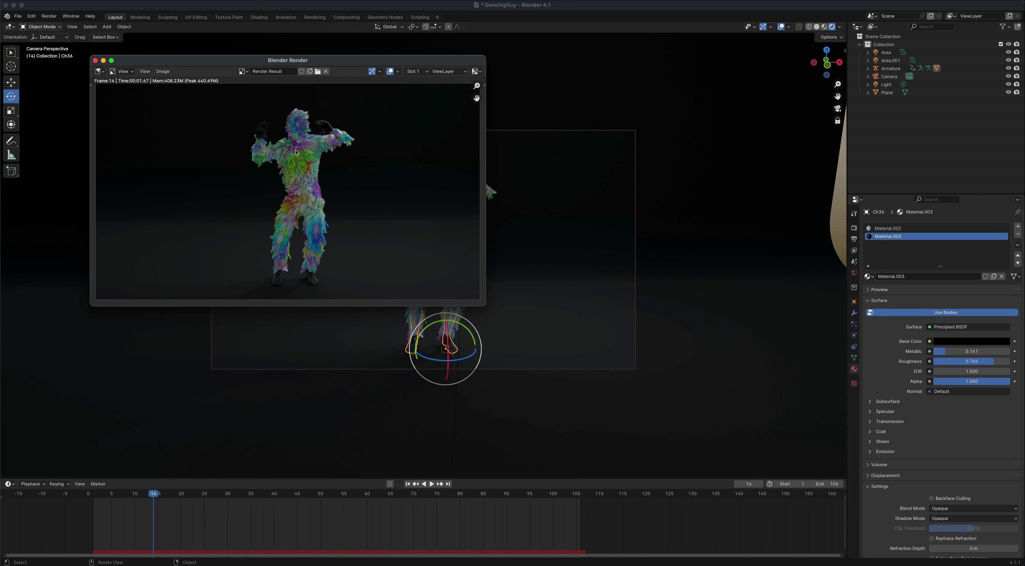
pyautogui.click(96, 61)
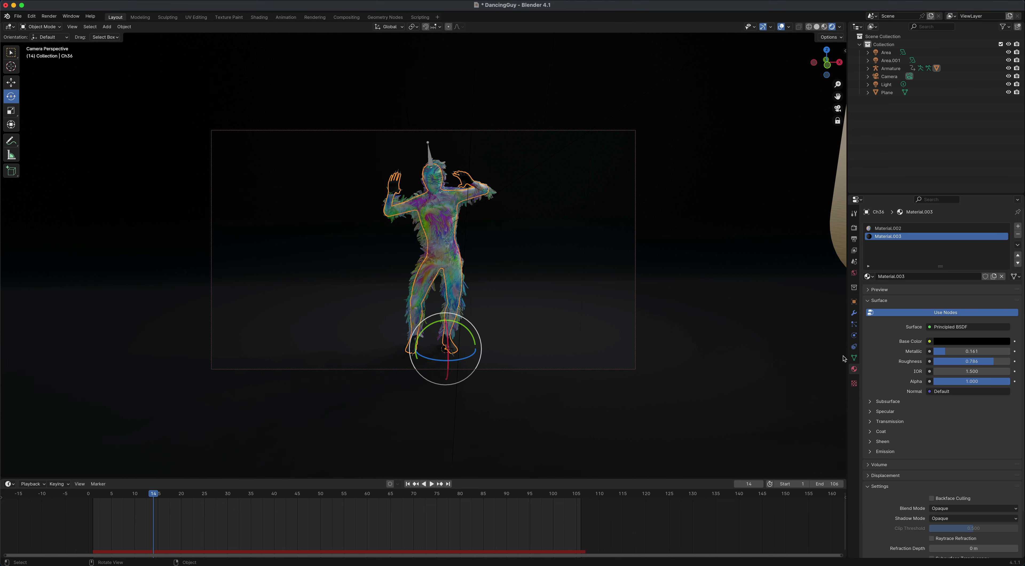
# Leave the camera view and select the large area light beside the camera to show its light settings
pyautogui.click(827, 179)
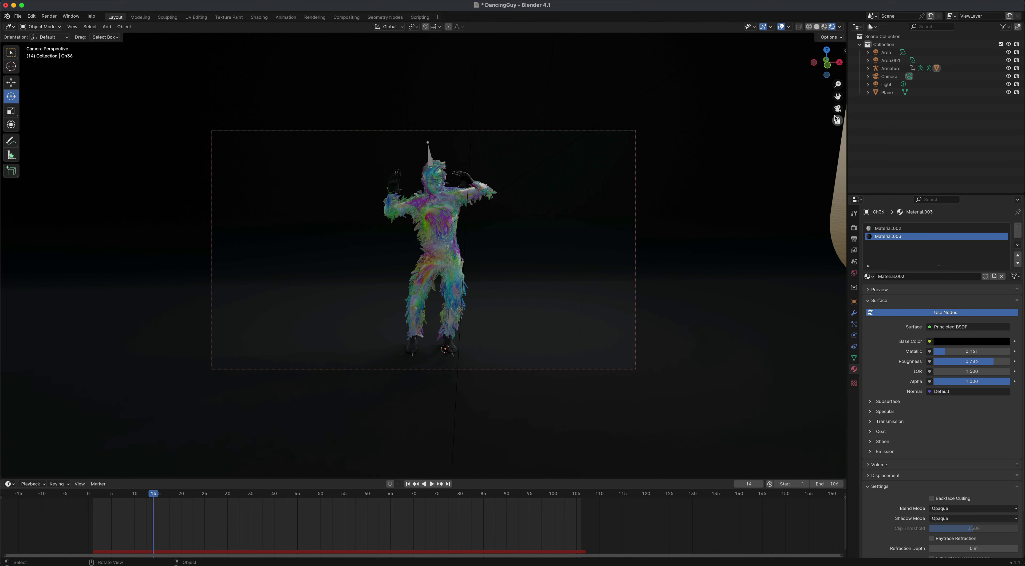
pyautogui.click(838, 108)
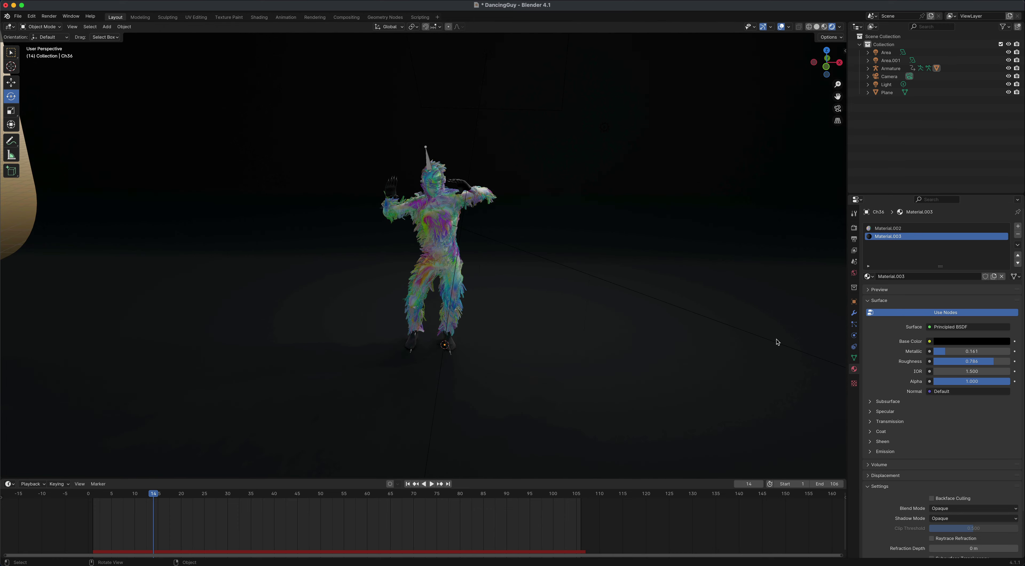
pyautogui.scroll(-6, 776, 340)
pyautogui.moveTo(691, 327)
pyautogui.mouseDown(button='middle')
pyautogui.moveTo(719, 326)
pyautogui.moveTo(702, 325)
pyautogui.mouseUp(button='middle')
pyautogui.scroll(3, 598, 351)
pyautogui.moveTo(597, 350); pyautogui.dragTo(827, 261, button='middle')
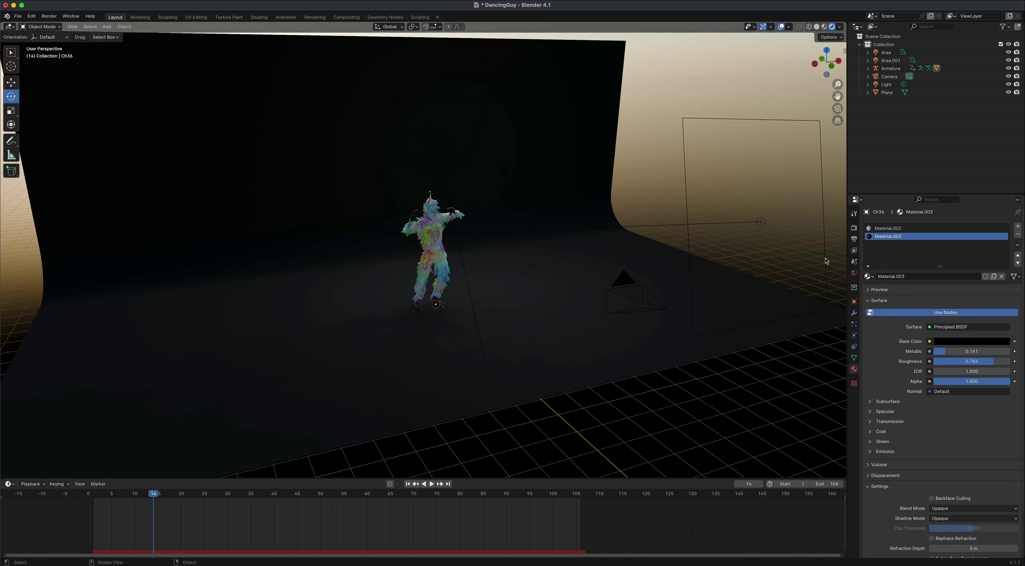
pyautogui.click(827, 260)
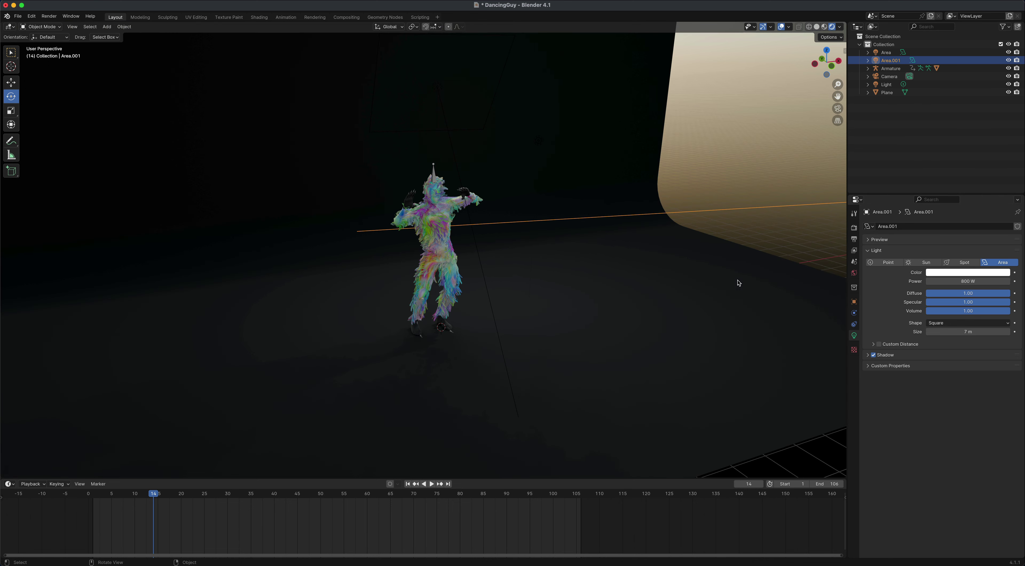
pyautogui.scroll(2, 741, 254)
pyautogui.scroll(-2, 741, 260)
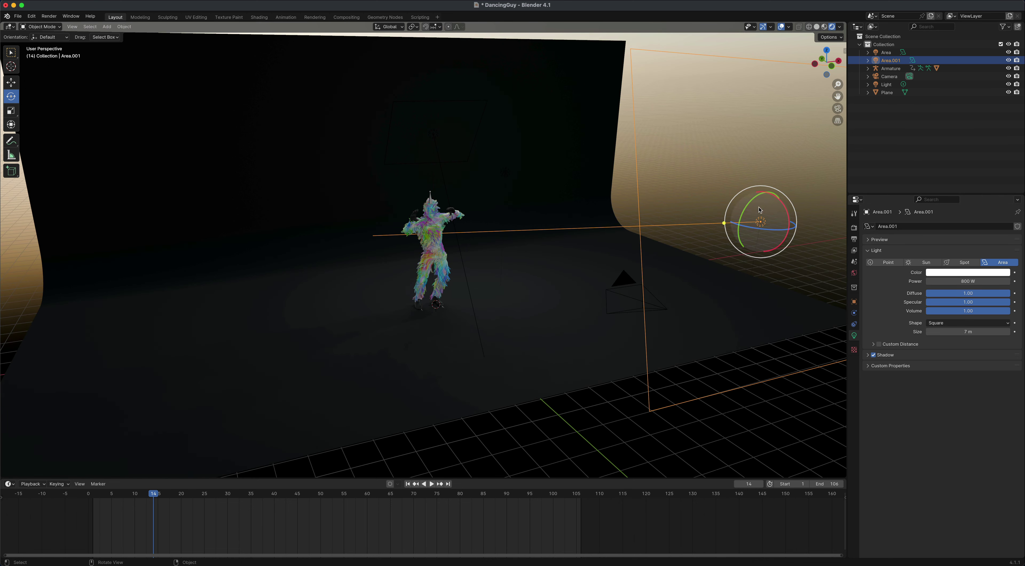
pyautogui.moveTo(769, 268); pyautogui.dragTo(726, 284, button='middle')
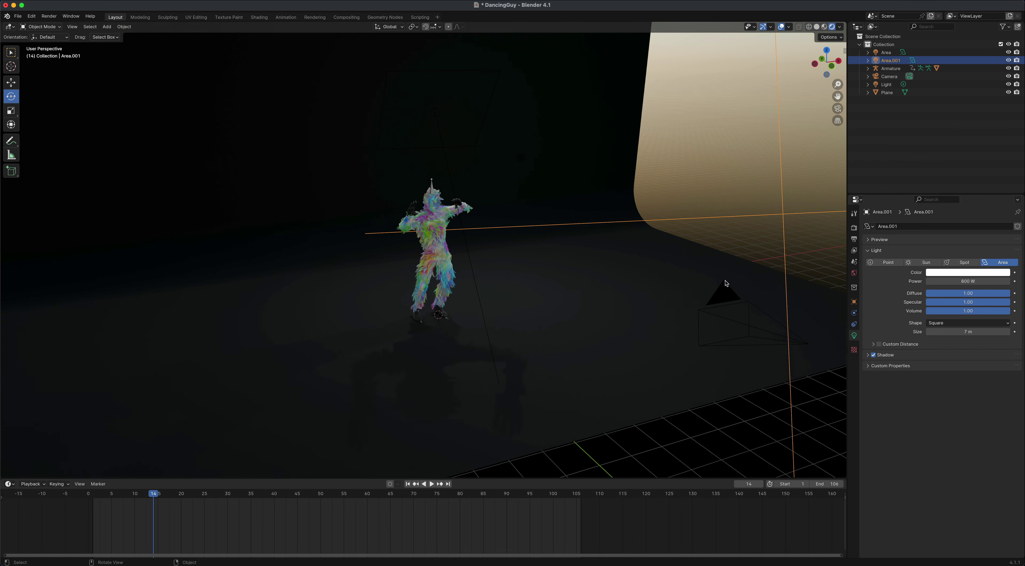
# Try the Spot and Point types on the selected area light and change it to a Sun light
pyautogui.click(970, 263)
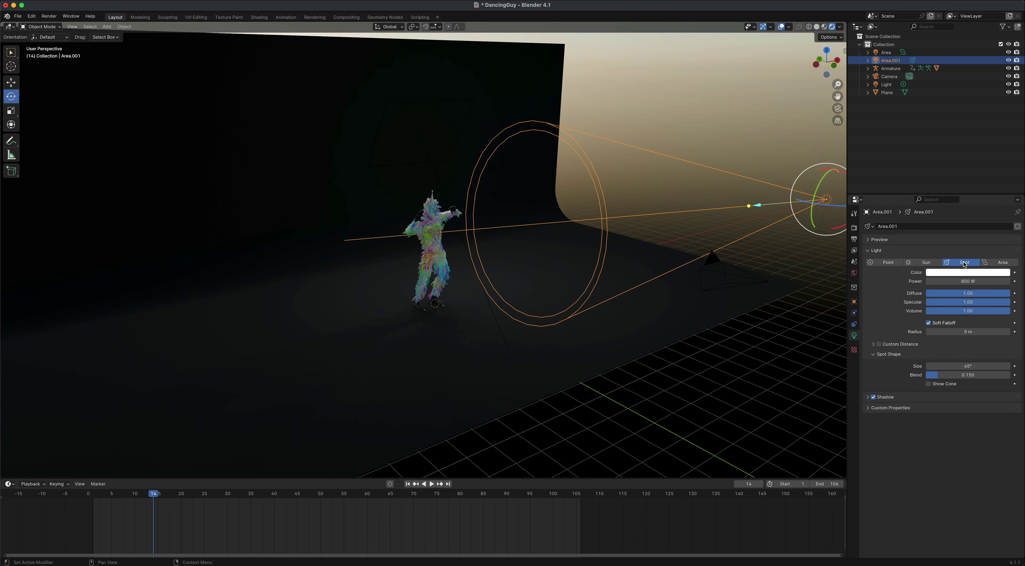
pyautogui.click(893, 264)
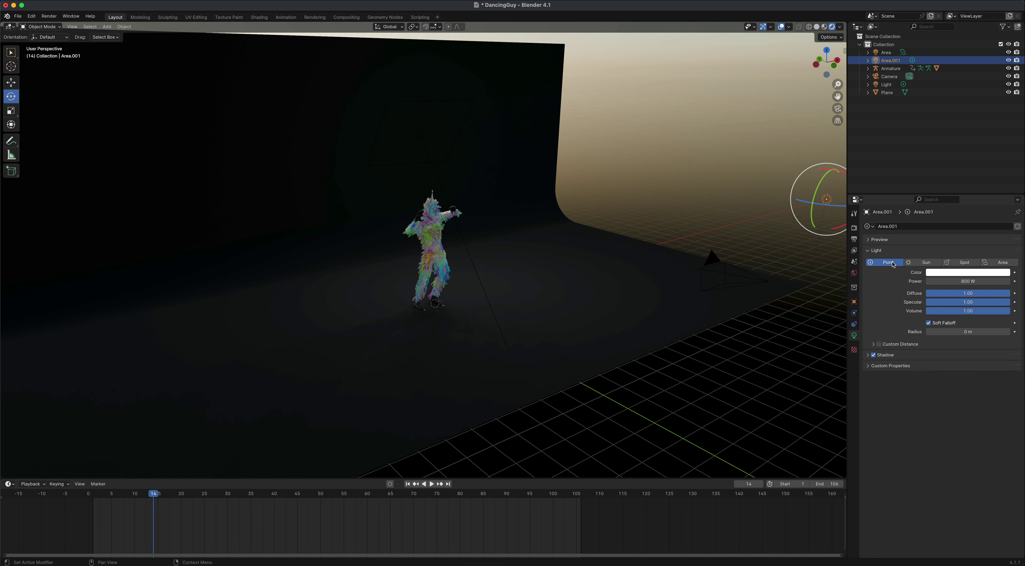
pyautogui.click(926, 263)
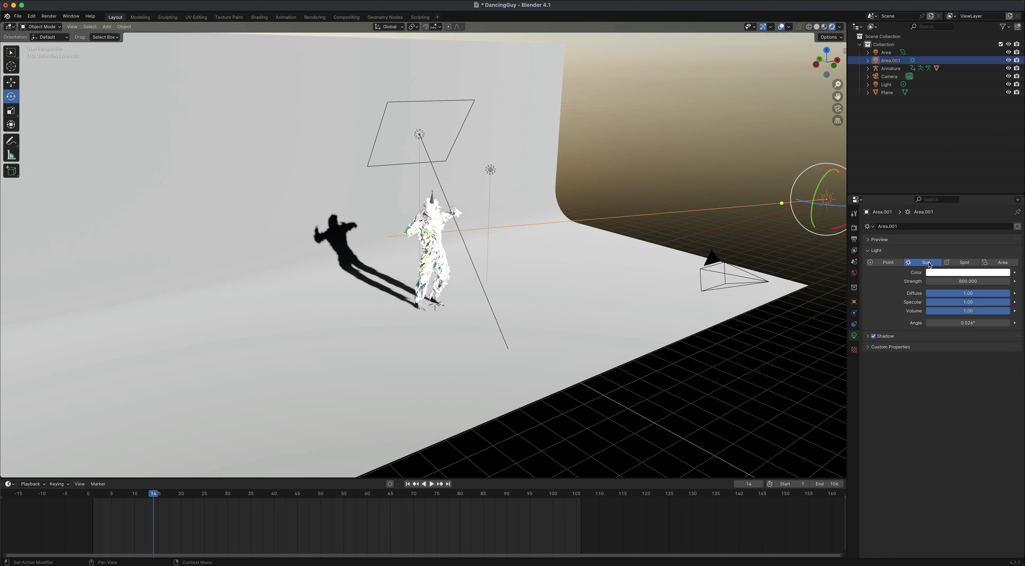
# Set the sun light's strength to 4 and turn off its shadow
pyautogui.click(976, 280)
pyautogui.write('1')
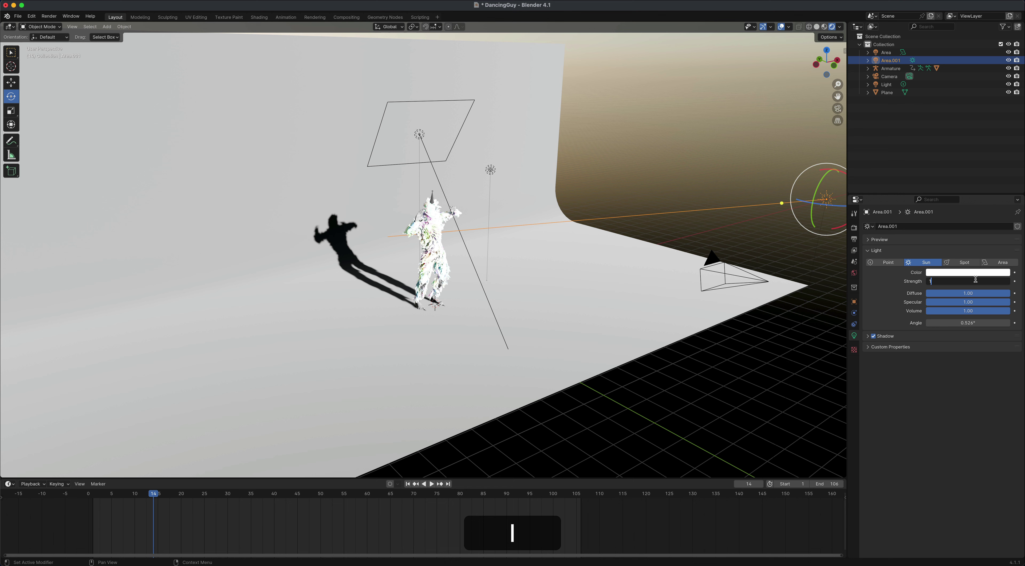
pyautogui.write('.3')
pyautogui.press('Return')
pyautogui.click(952, 282)
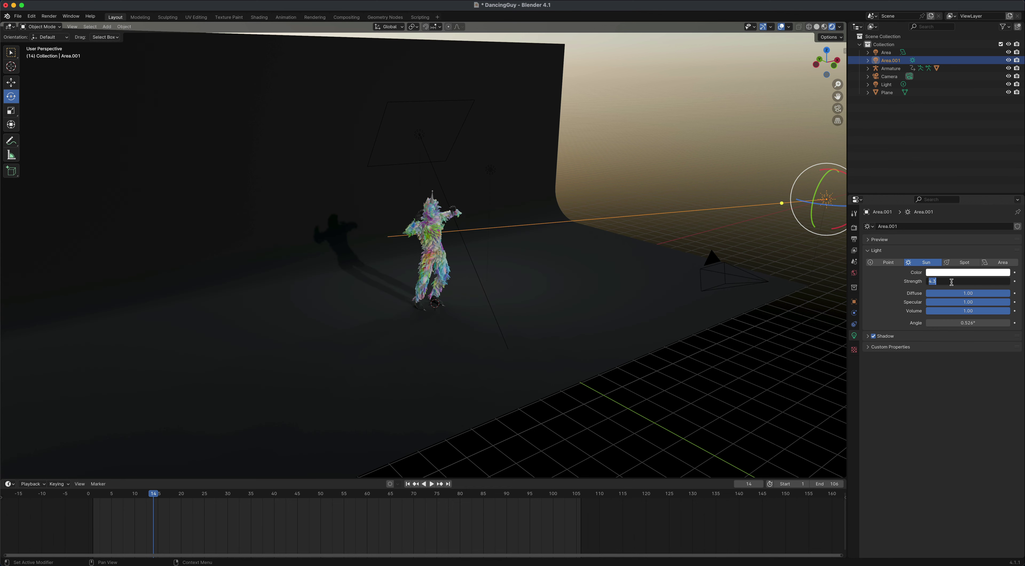
pyautogui.write('4')
pyautogui.press('Return')
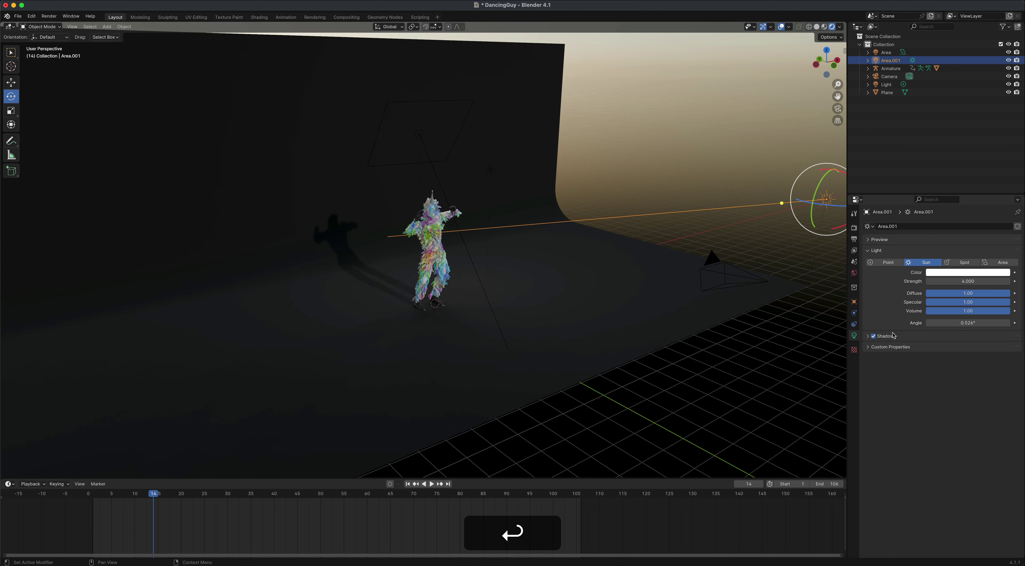
pyautogui.click(874, 336)
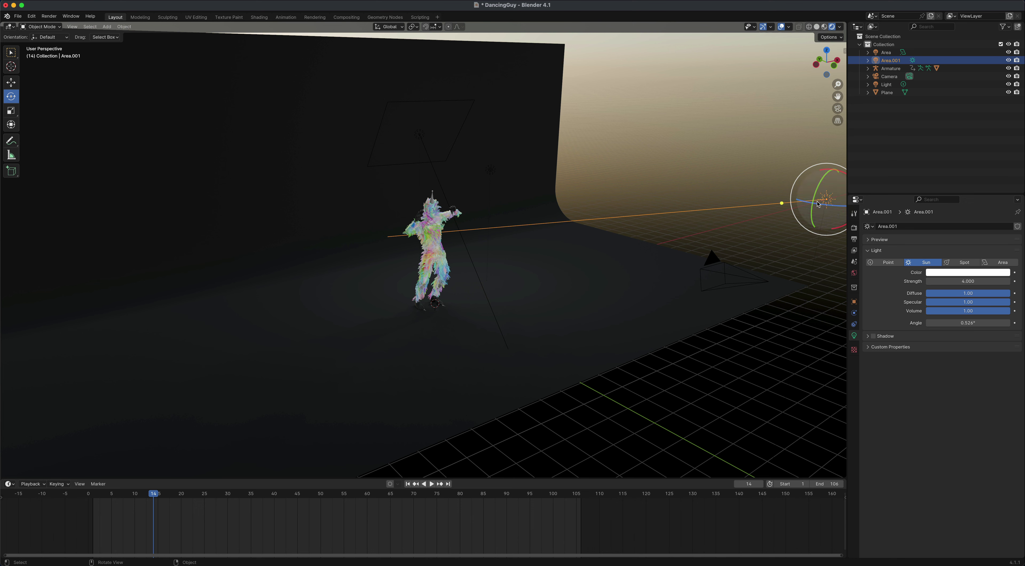
# Try the light as an Area type in a render of the current frame and return it to Sun
pyautogui.click(1002, 264)
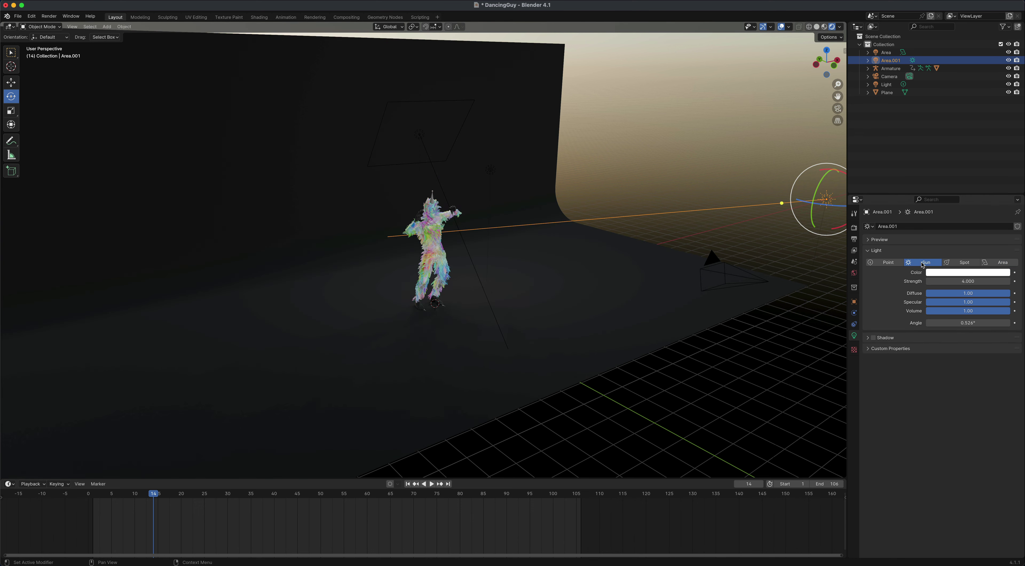
pyautogui.moveTo(655, 361)
pyautogui.mouseDown(button='middle')
pyautogui.moveTo(614, 360)
pyautogui.moveTo(635, 363)
pyautogui.mouseUp(button='middle')
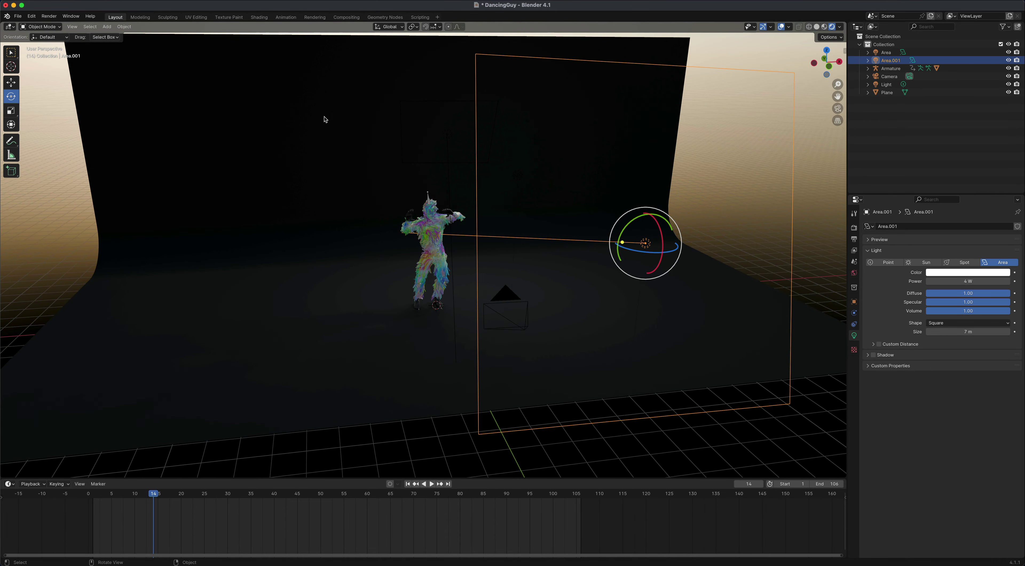
pyautogui.click(49, 16)
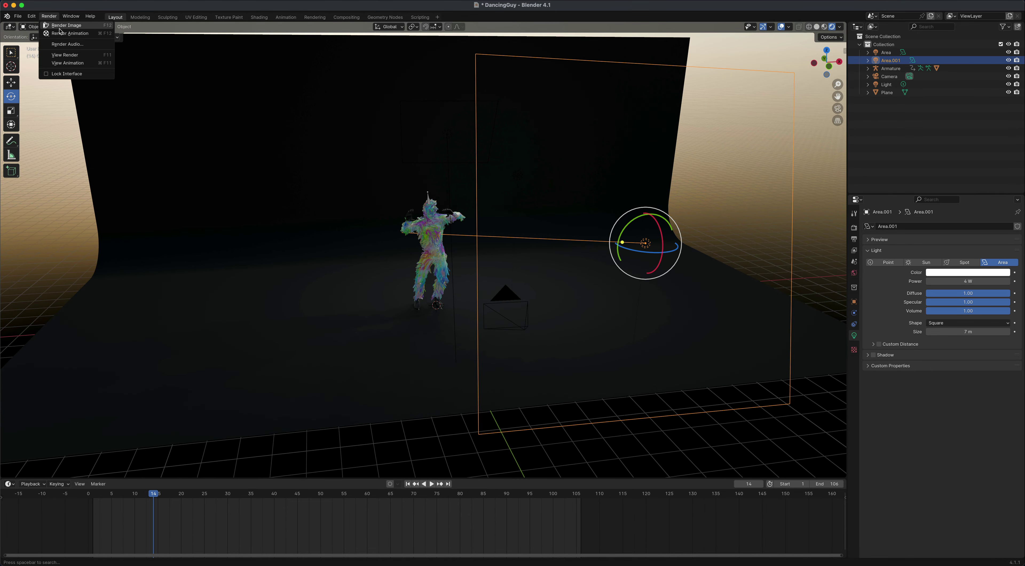
pyautogui.click(59, 27)
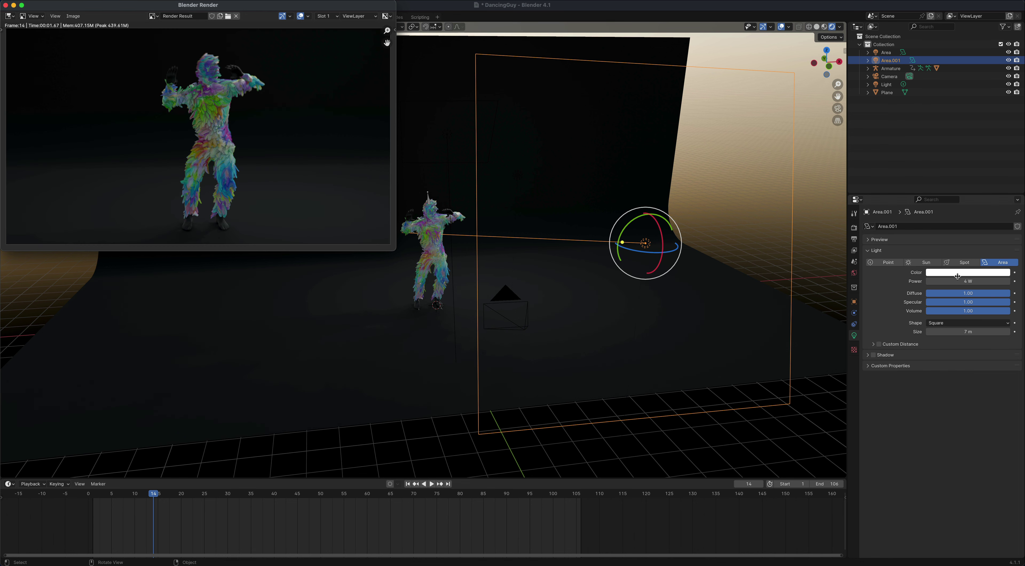
pyautogui.click(926, 262)
pyautogui.press('Escape')
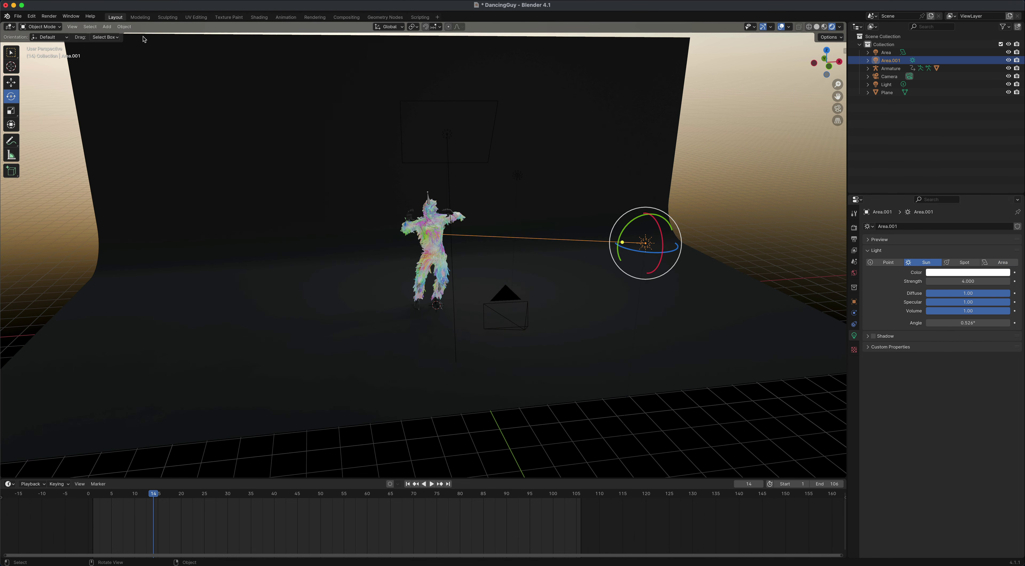
# Set the sun light's strength to 1, render the current frame to check the lighting, and close the render window
pyautogui.click(49, 16)
pyautogui.click(59, 27)
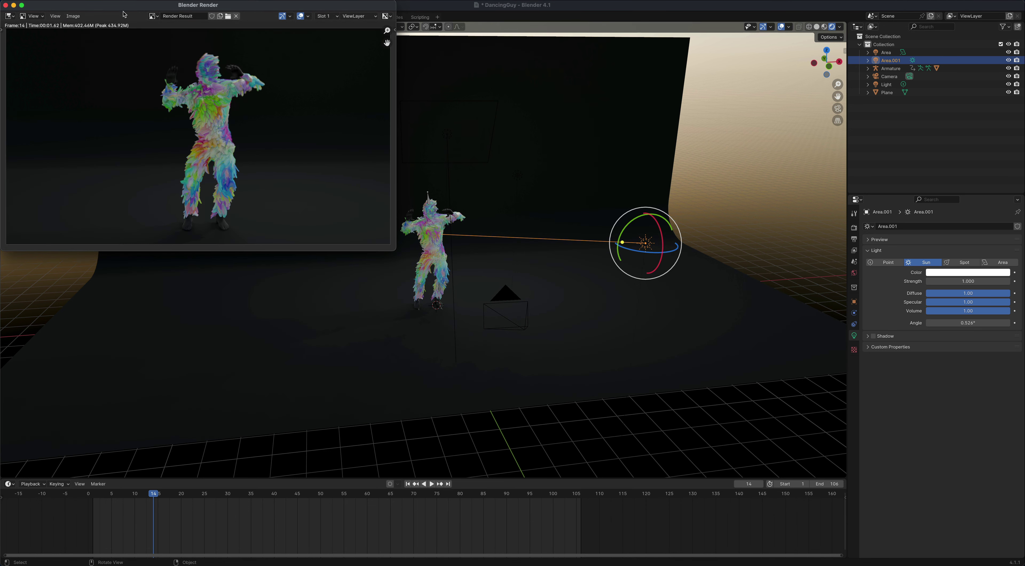
pyautogui.moveTo(124, 14); pyautogui.dragTo(251, 108)
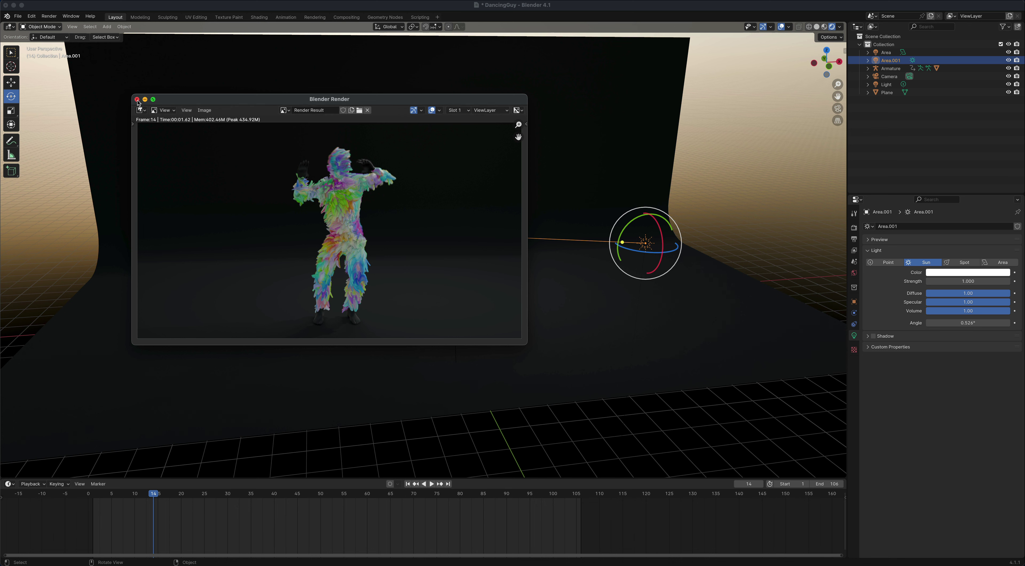
pyautogui.click(137, 99)
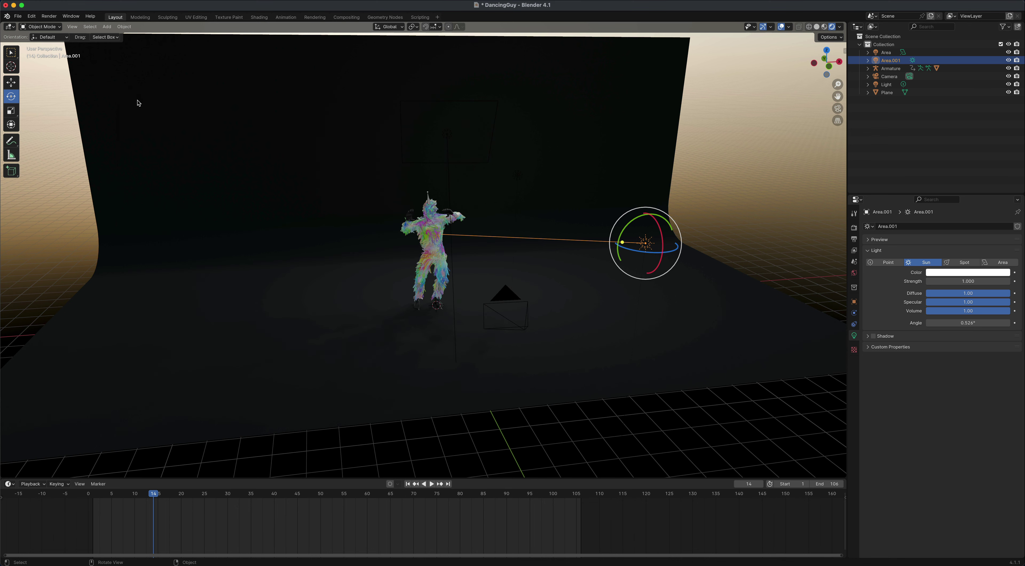
# Save the DancingGuy file and set the render output folder to the Desktop
pyautogui.click(18, 17)
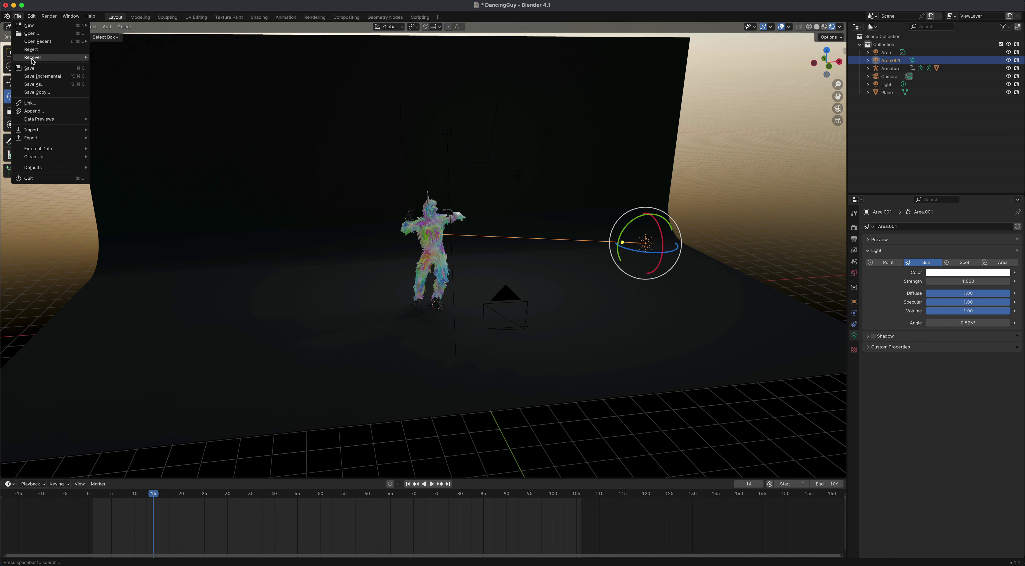
pyautogui.click(31, 68)
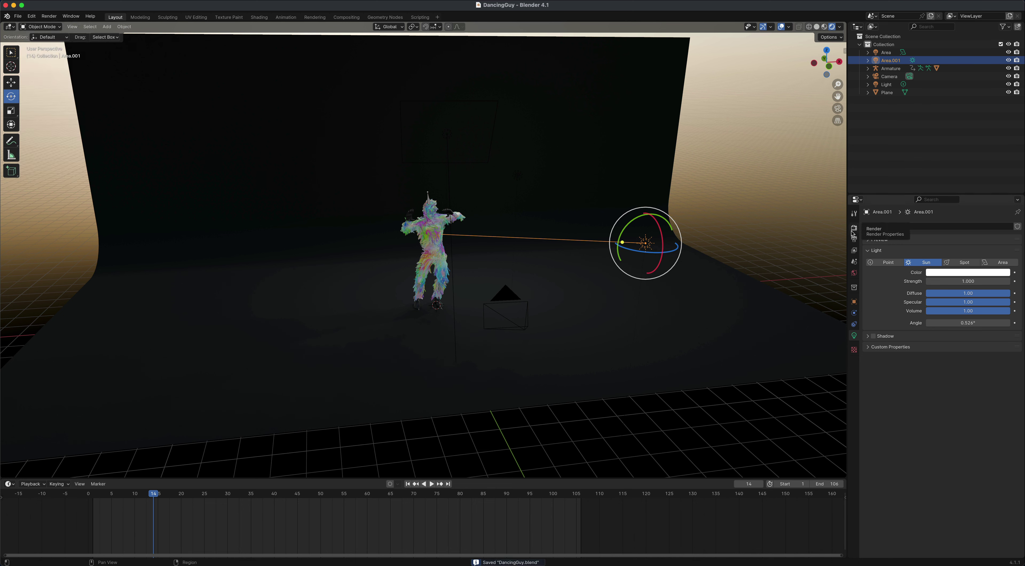
pyautogui.click(854, 239)
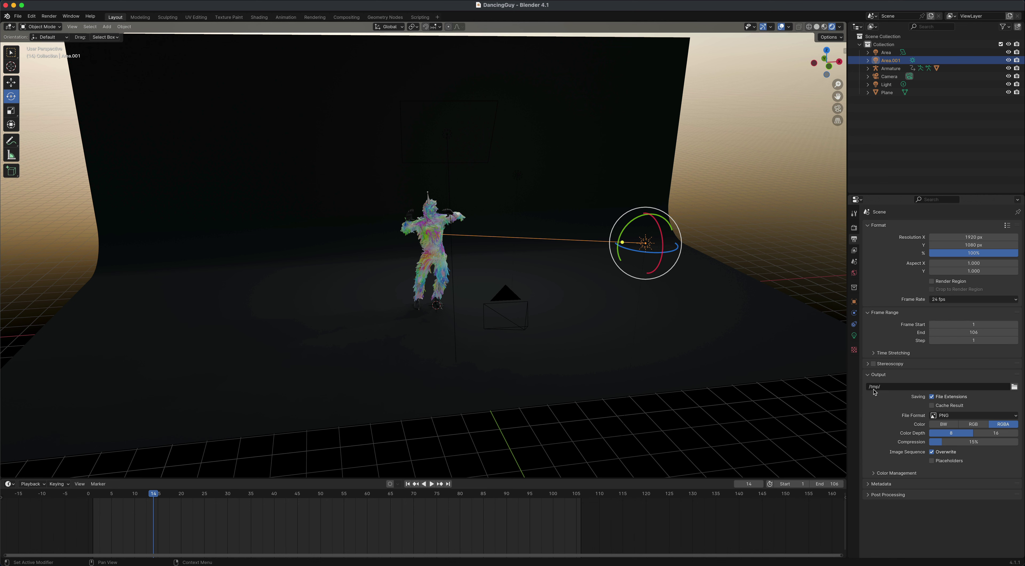
pyautogui.click(1014, 388)
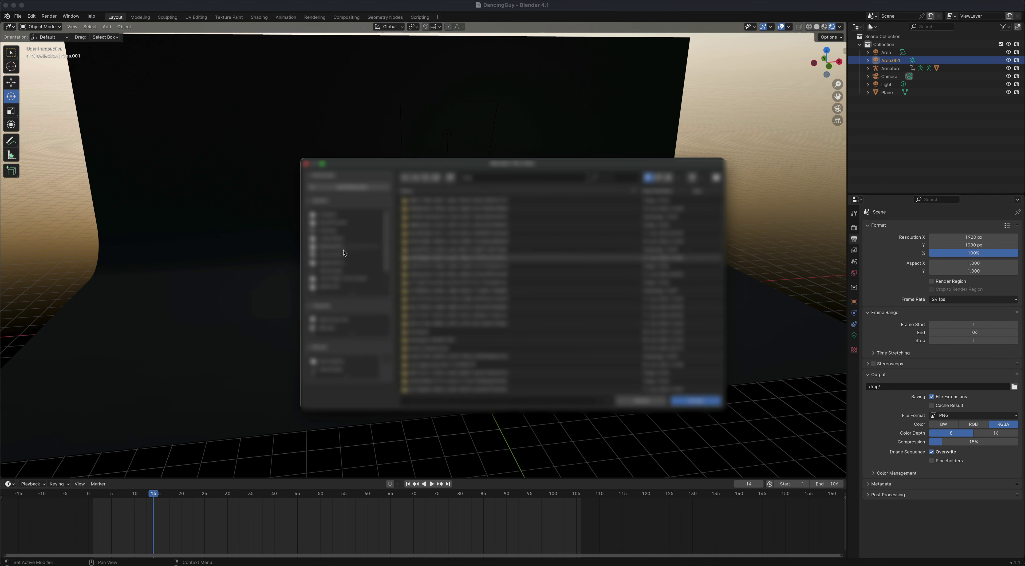
pyautogui.click(343, 232)
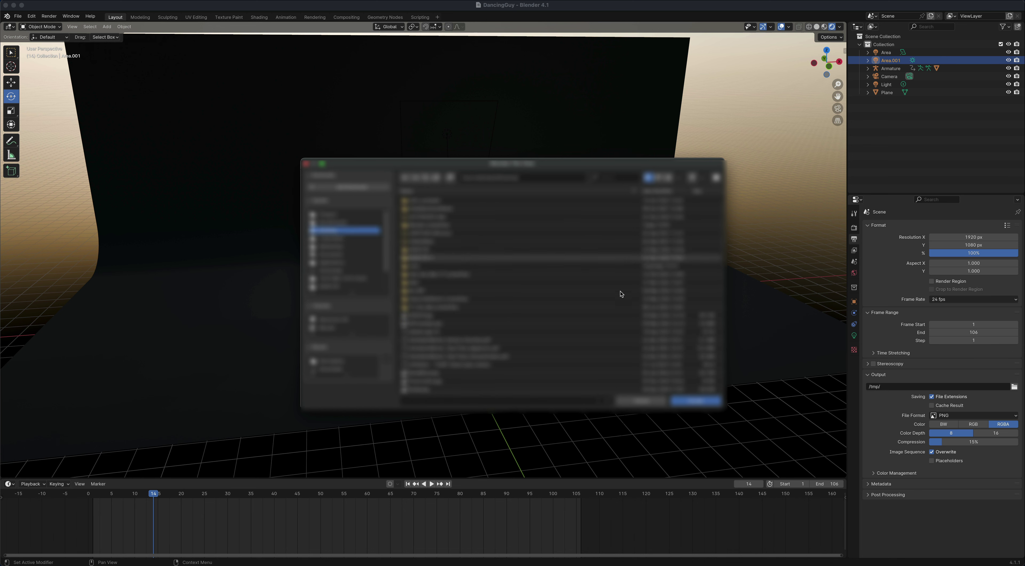
pyautogui.click(712, 402)
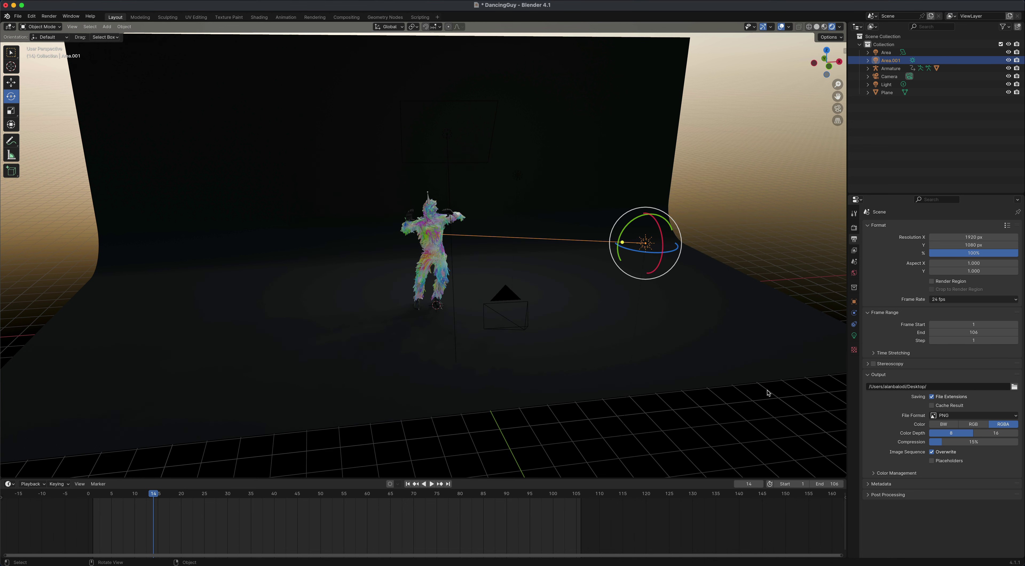
# Set the render output file format to FFmpeg Video with an MPEG-4 container
pyautogui.click(1014, 416)
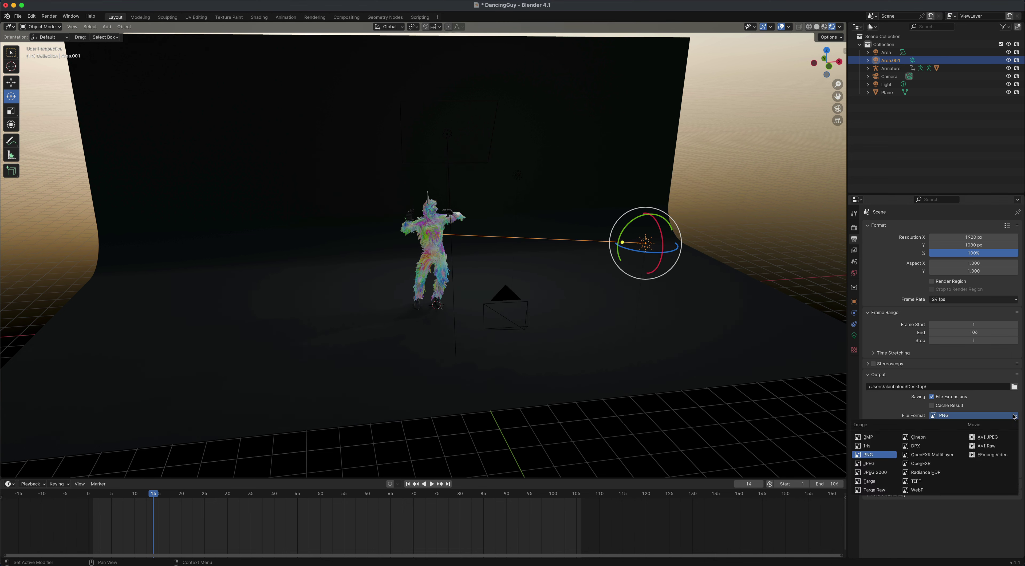
pyautogui.click(1007, 456)
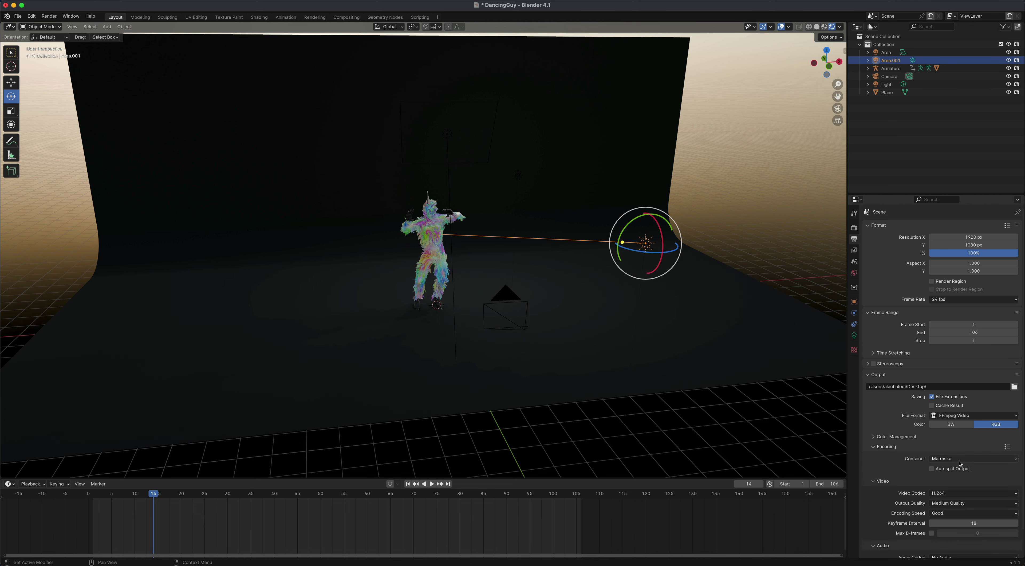
pyautogui.click(973, 460)
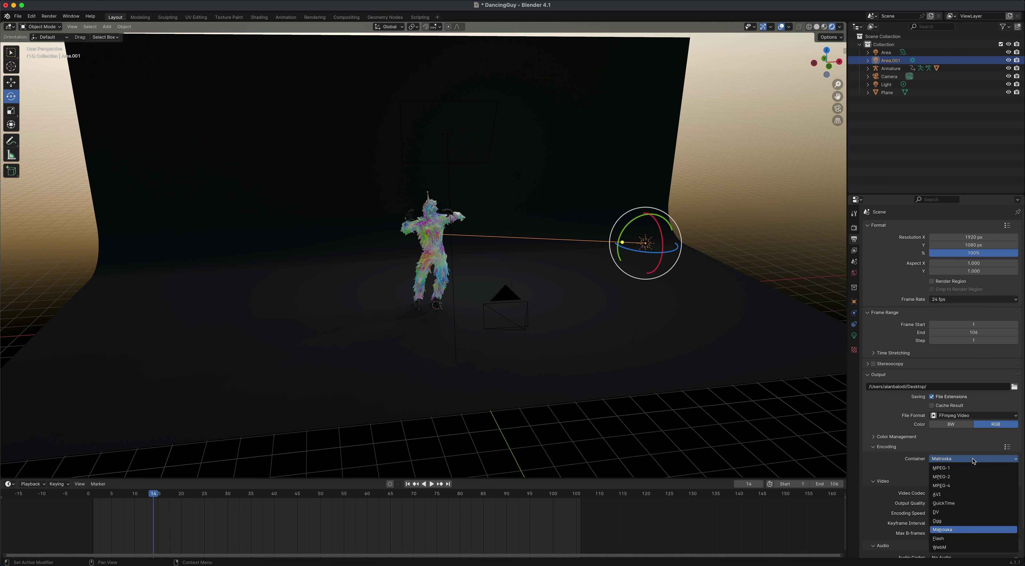
pyautogui.click(968, 485)
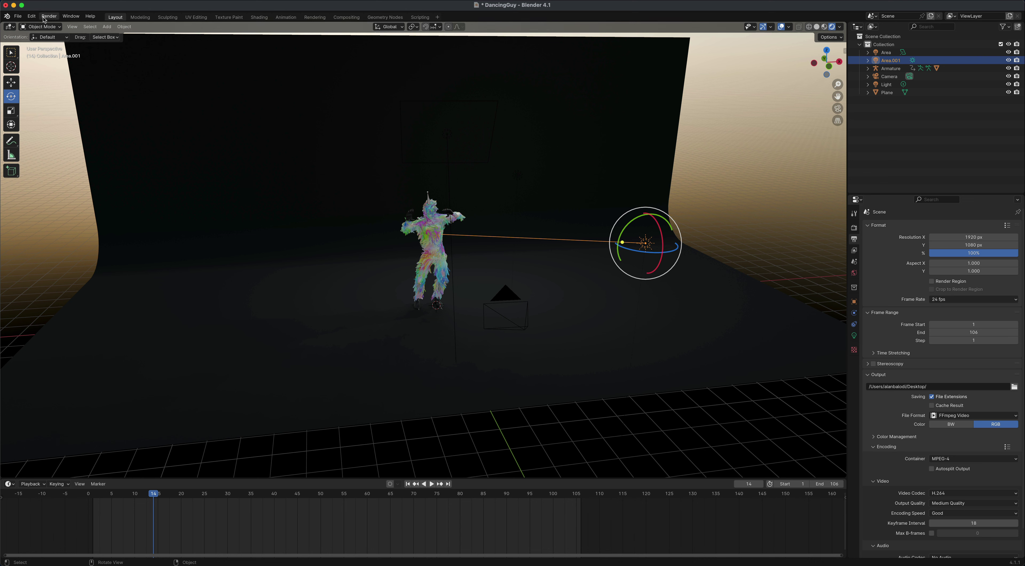
# Save the file and render the full animation
pyautogui.click(18, 17)
pyautogui.click(31, 69)
pyautogui.click(51, 17)
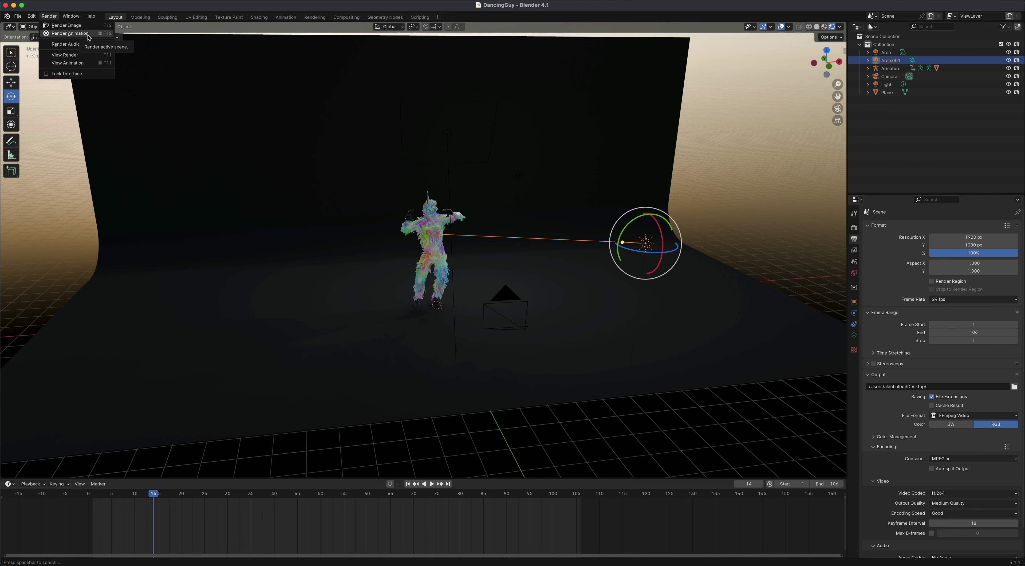
pyautogui.click(88, 34)
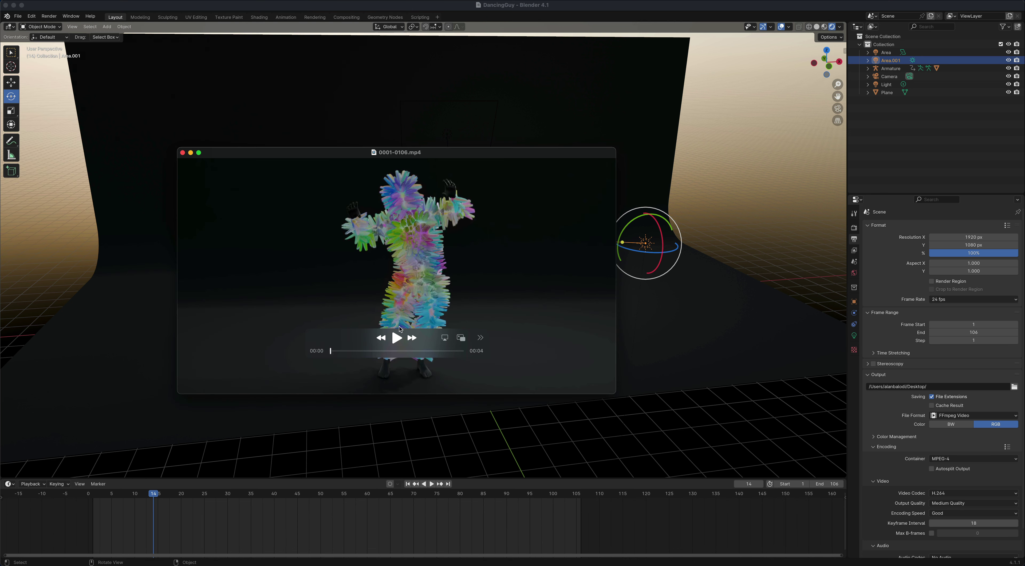
# Play the rendered video 0001-0106.mp4 to review the dance, and close the player
pyautogui.press('space')
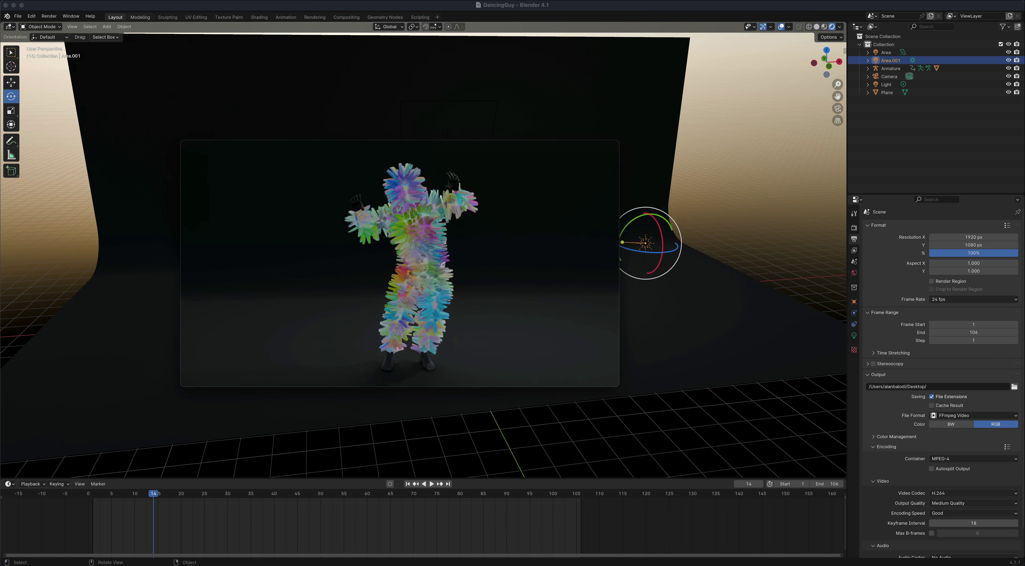
pyautogui.click(125, 5)
pyautogui.click(136, 175)
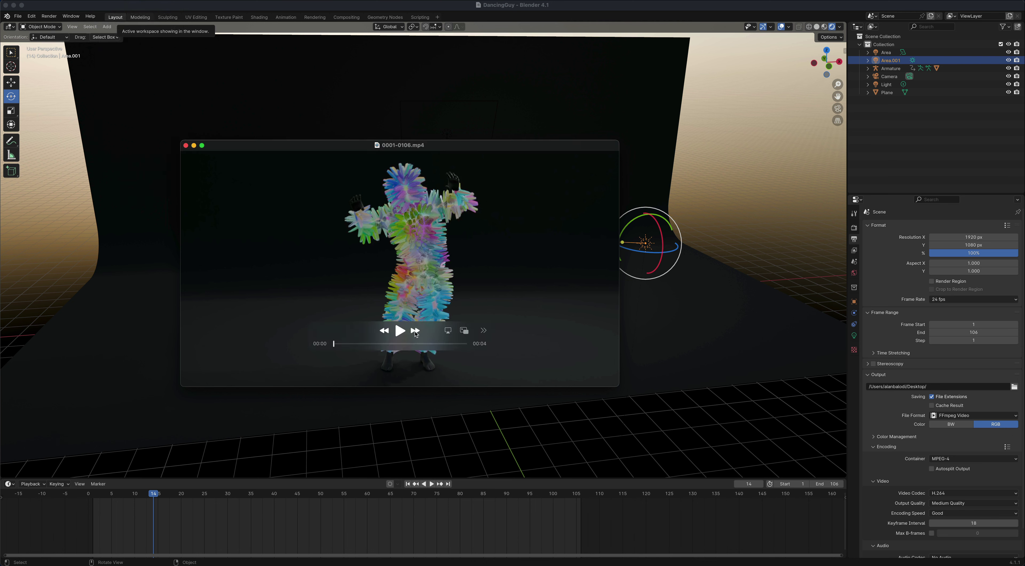
pyautogui.click(400, 330)
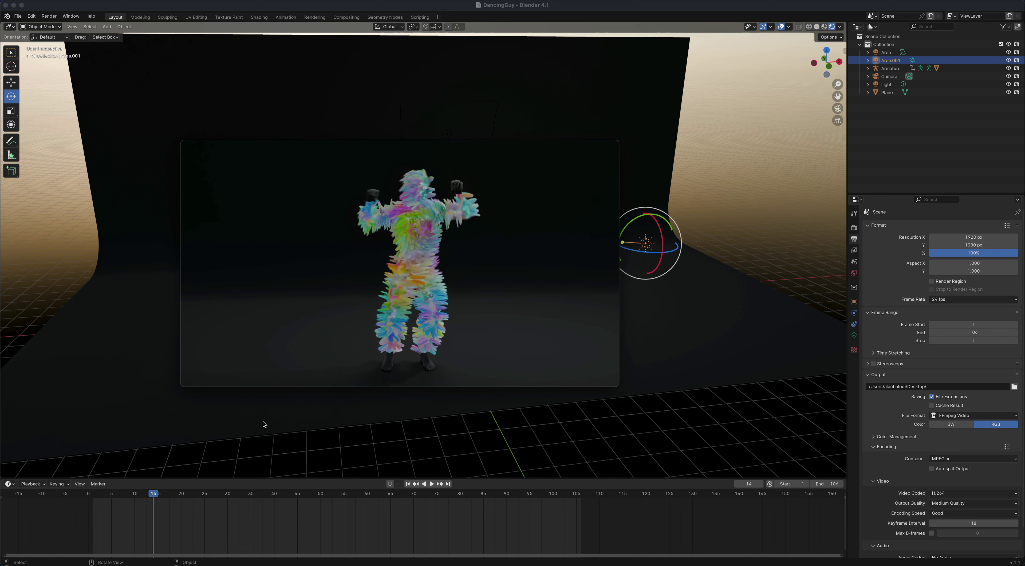
pyautogui.press('super+w')
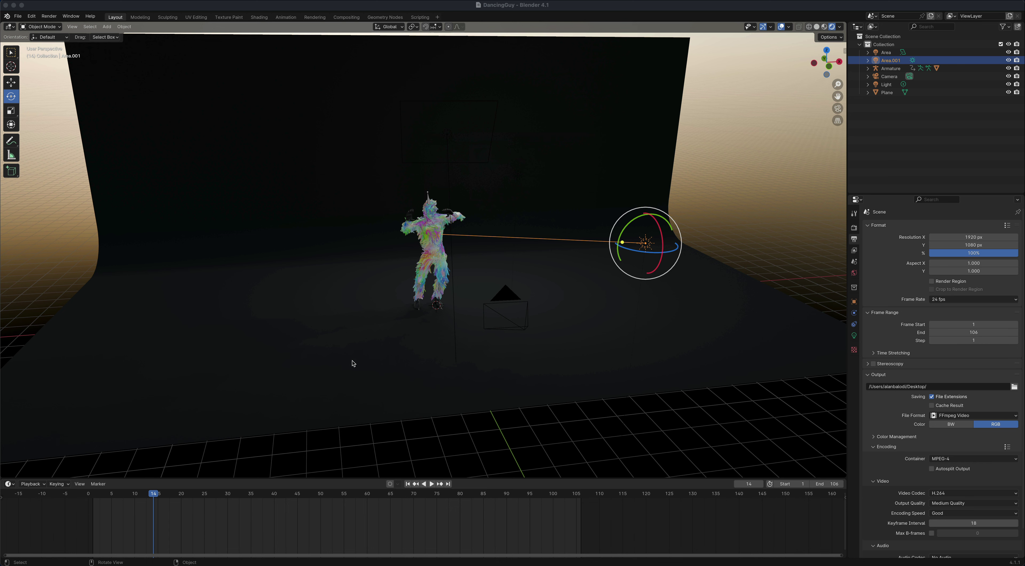
# Select the camera, look through it in solid shading, and enlarge the timeline with playback stopped at frame 1
pyautogui.click(889, 76)
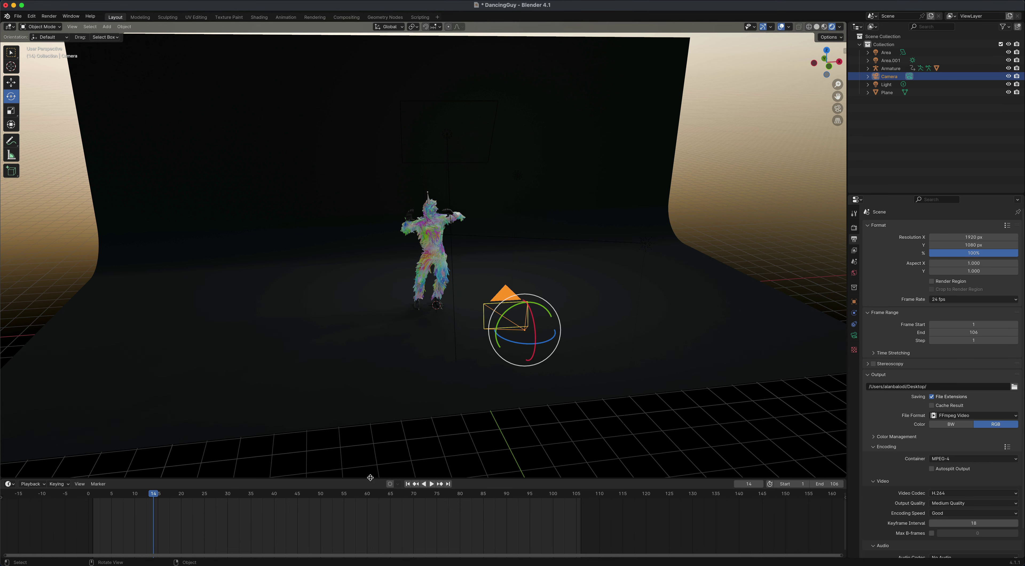
pyautogui.click(838, 109)
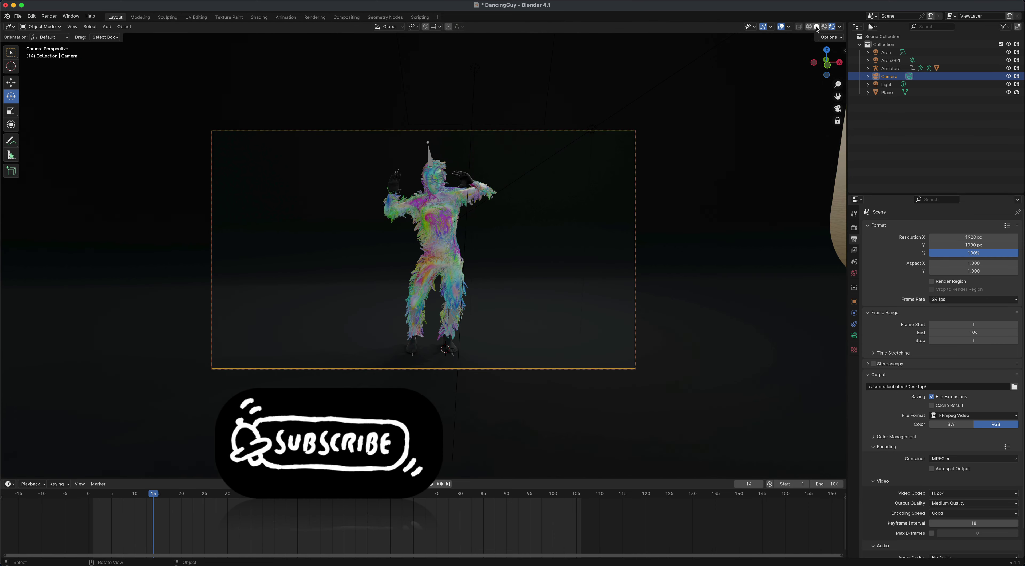
pyautogui.press('z')
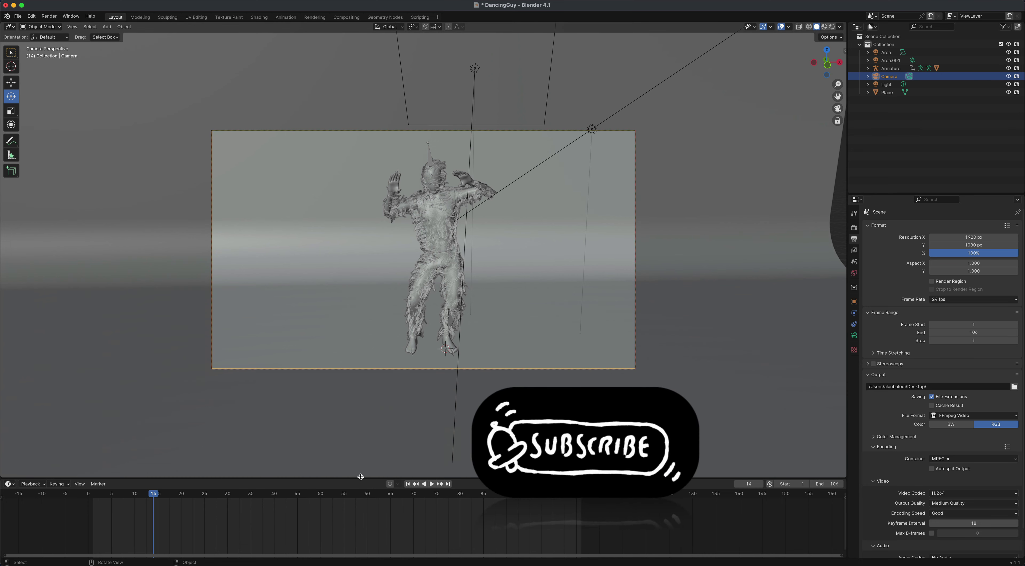
pyautogui.moveTo(319, 478); pyautogui.dragTo(175, 408)
pyautogui.click(431, 413)
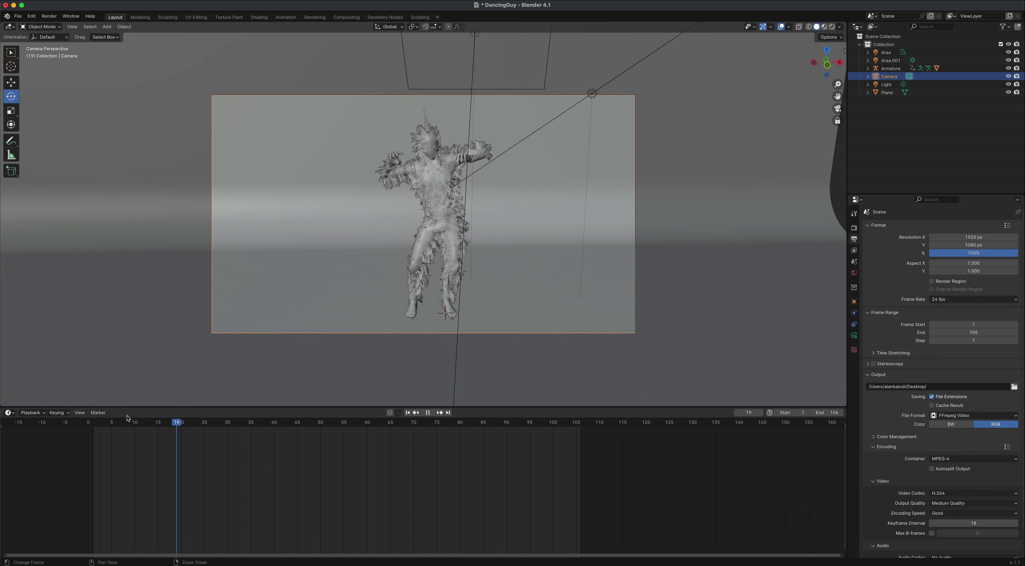
pyautogui.moveTo(105, 421); pyautogui.dragTo(93, 418)
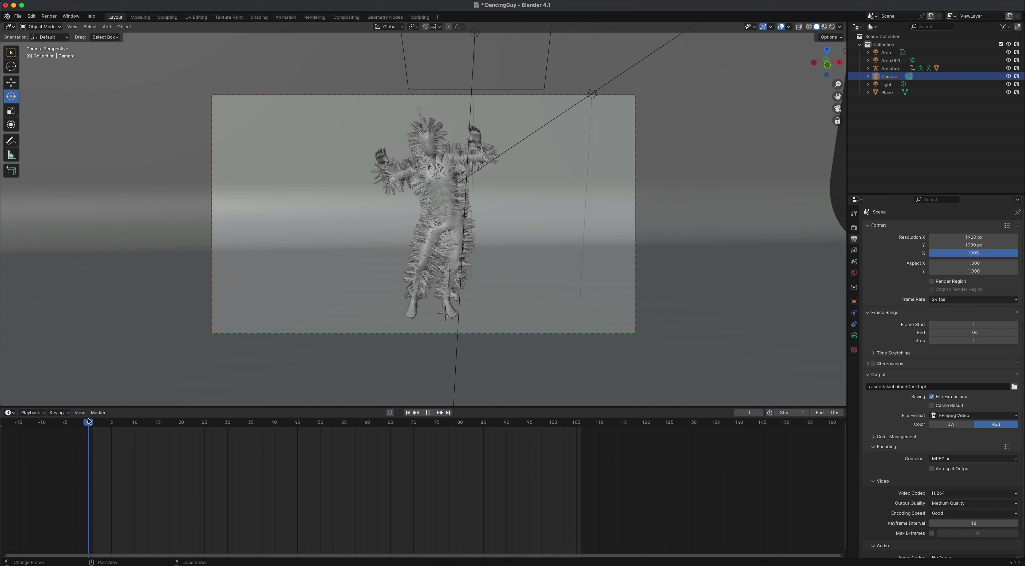
pyautogui.press('space')
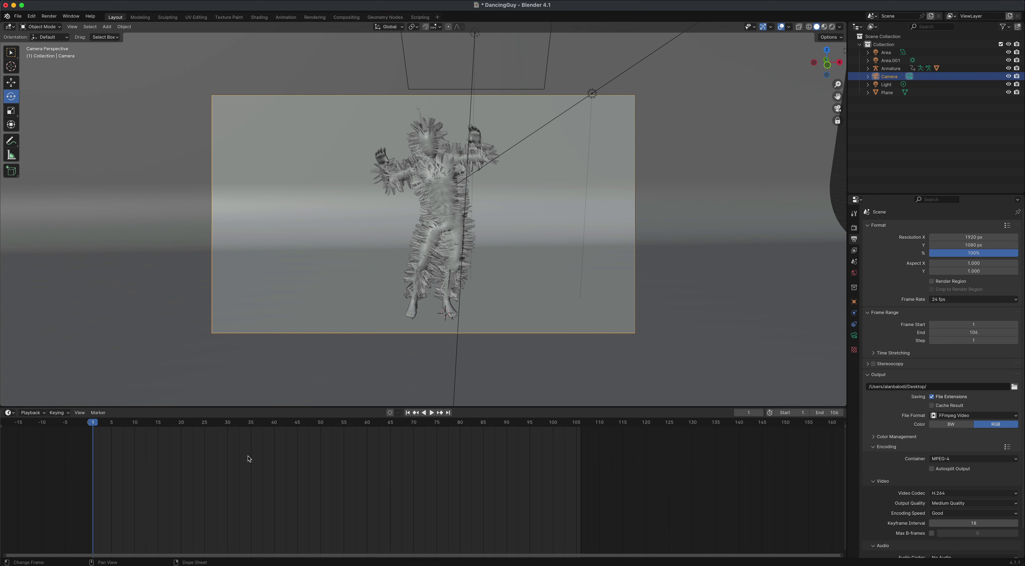
# Shift the camera slightly in the camera view and insert its keyframe at frame 1
pyautogui.click(370, 315)
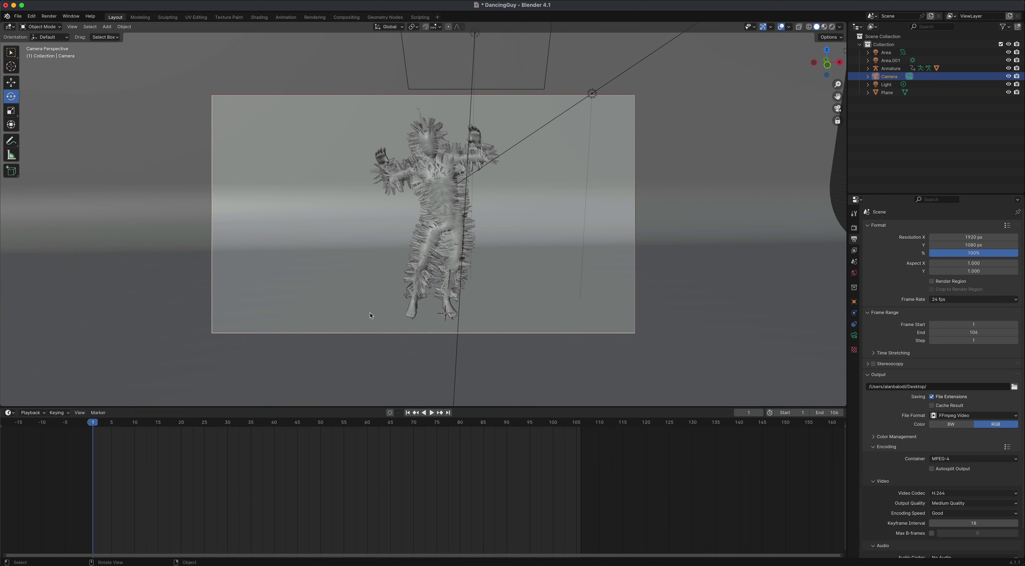
pyautogui.hotkey('ctrl', 'z')
pyautogui.hotkey('ctrl', 'z')
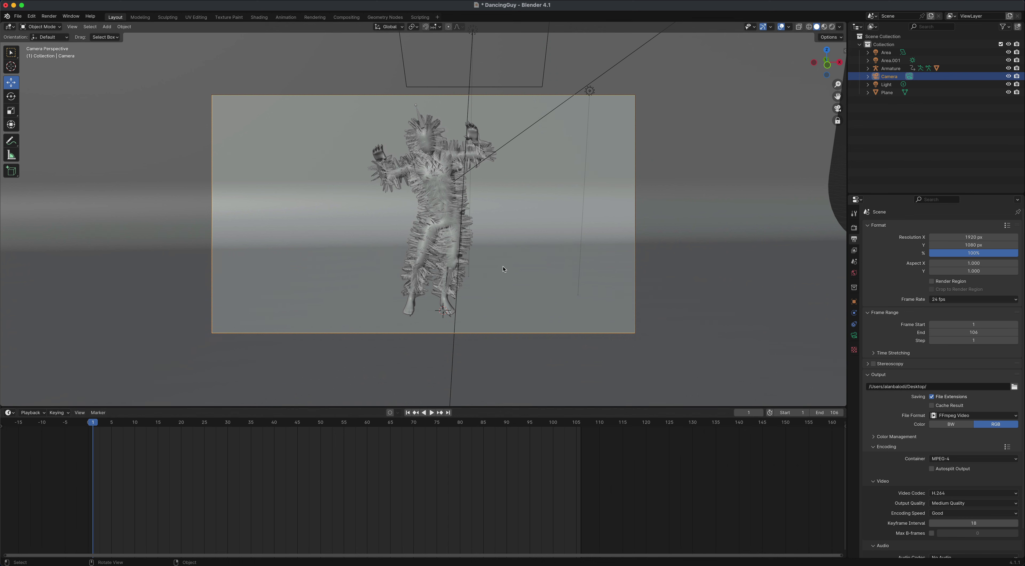
pyautogui.press('shift')
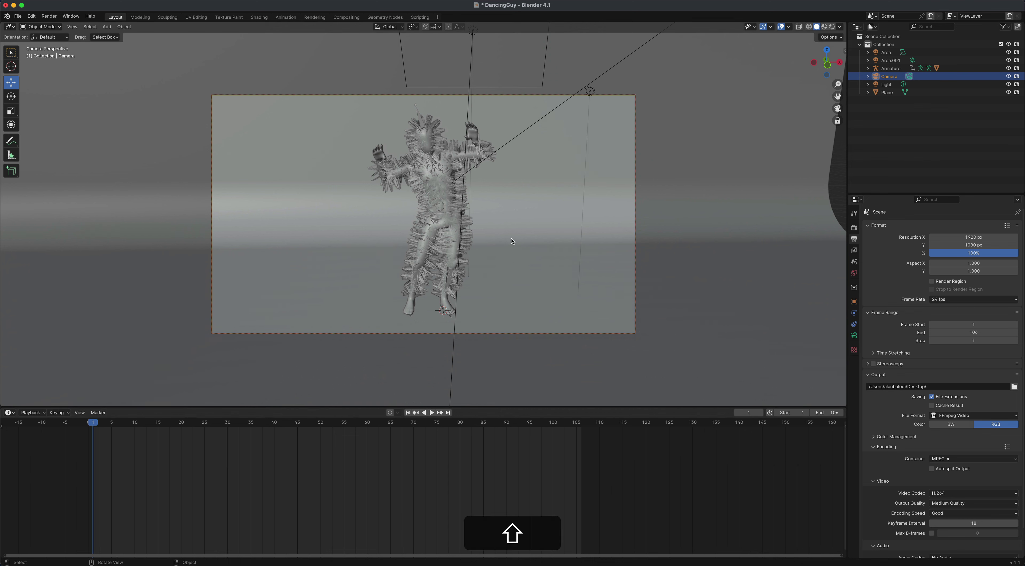
pyautogui.keyDown('shift'); pyautogui.moveTo(517, 232); pyautogui.dragTo(515, 231, button='middle'); pyautogui.keyUp('shift')
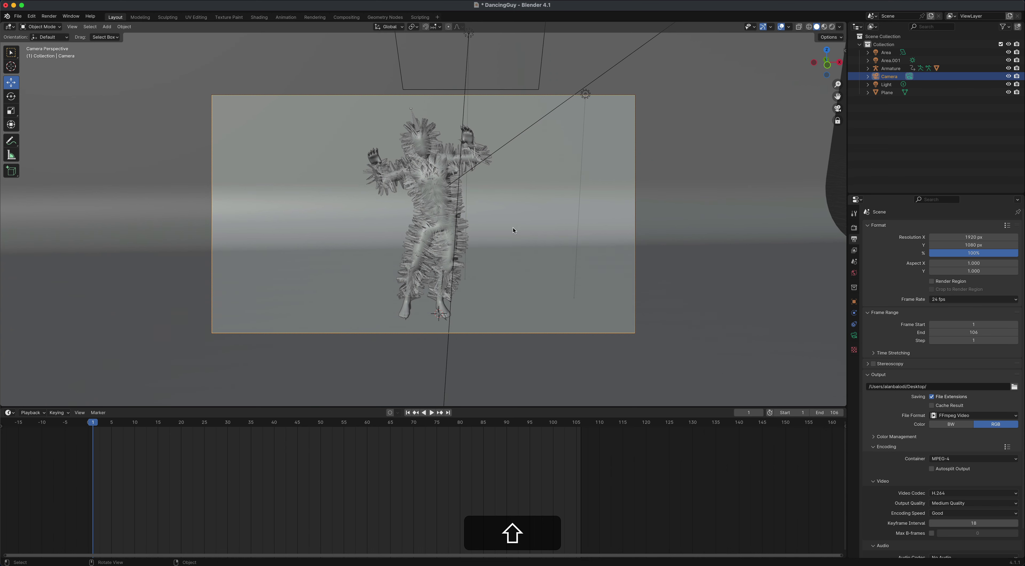
pyautogui.press('i')
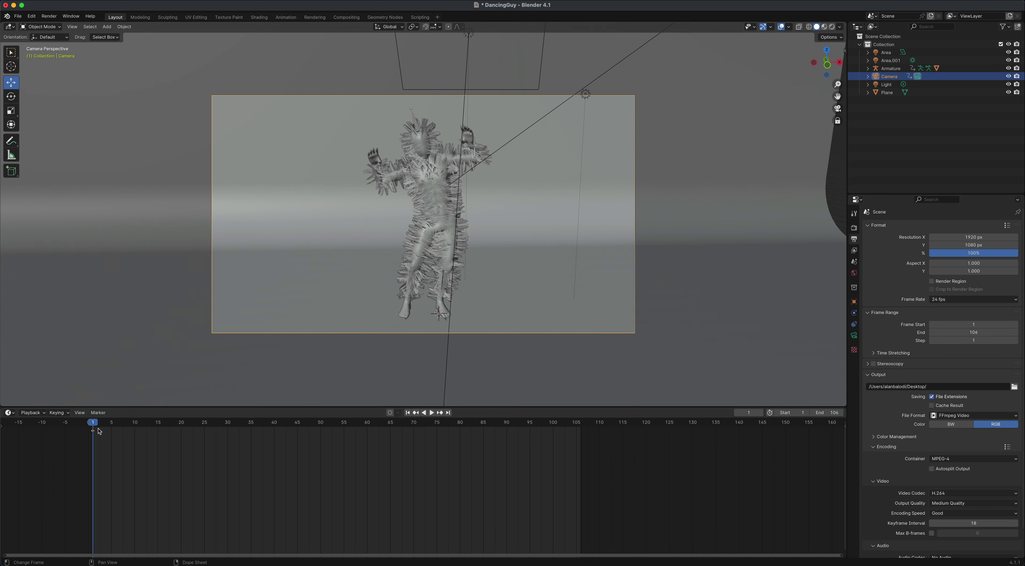
# Go to frame 15, shift the camera slightly sideways, and insert a keyframe on all channels
pyautogui.press('space')
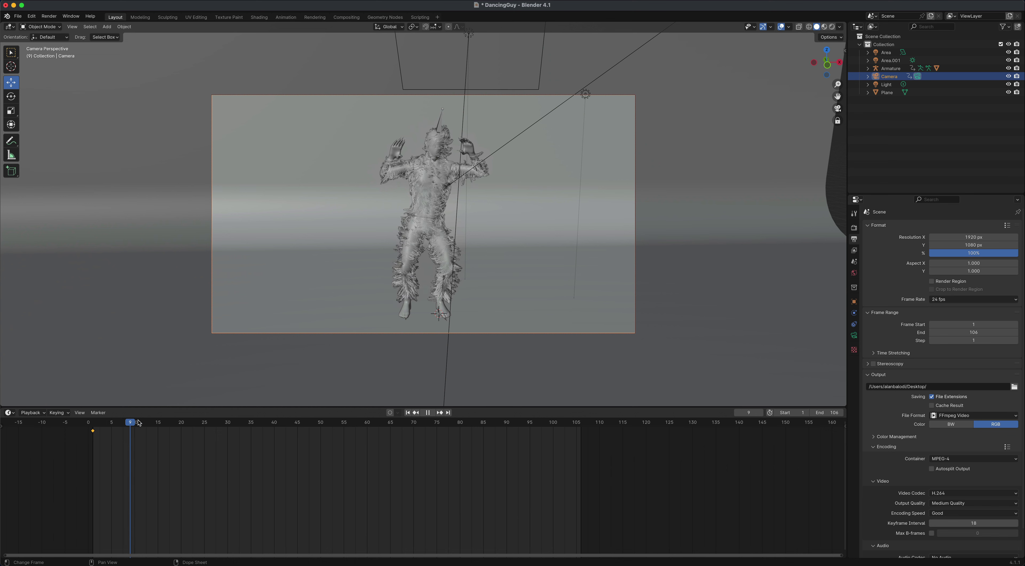
pyautogui.moveTo(171, 423); pyautogui.dragTo(159, 423)
pyautogui.press('space')
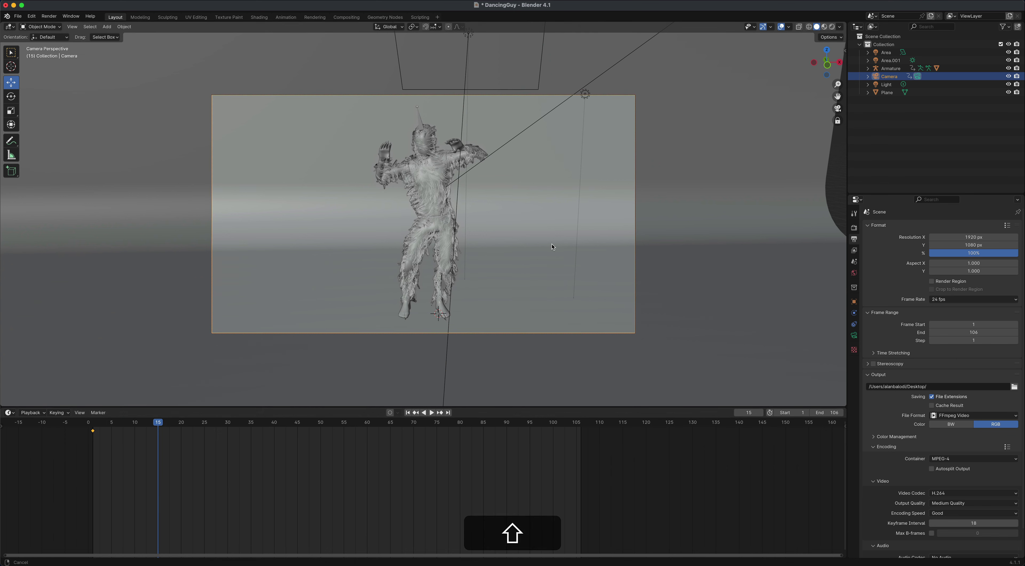
pyautogui.keyDown('shift'); pyautogui.moveTo(553, 247); pyautogui.dragTo(544, 247, button='middle'); pyautogui.keyUp('shift')
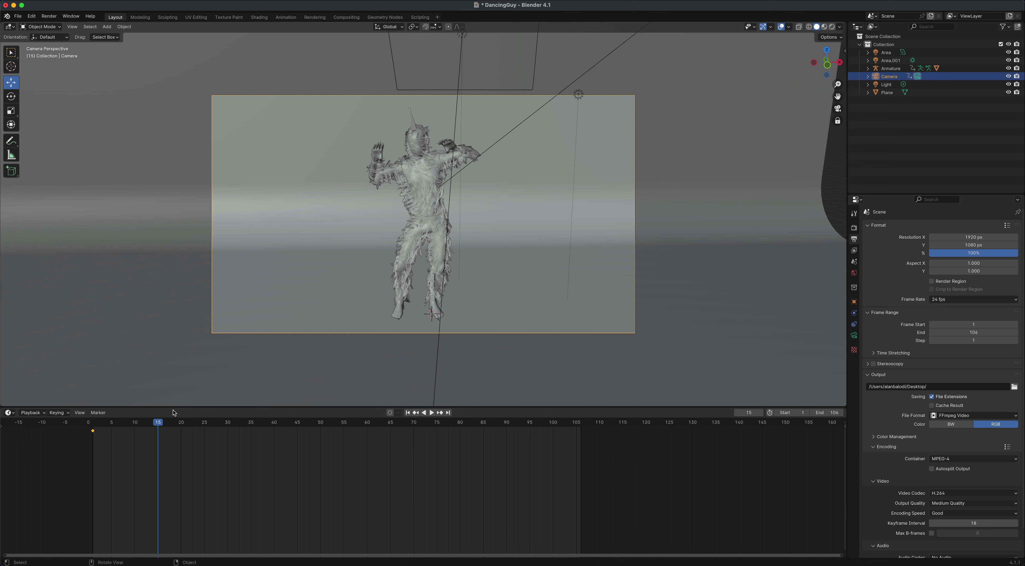
pyautogui.press('i')
pyautogui.press('i')
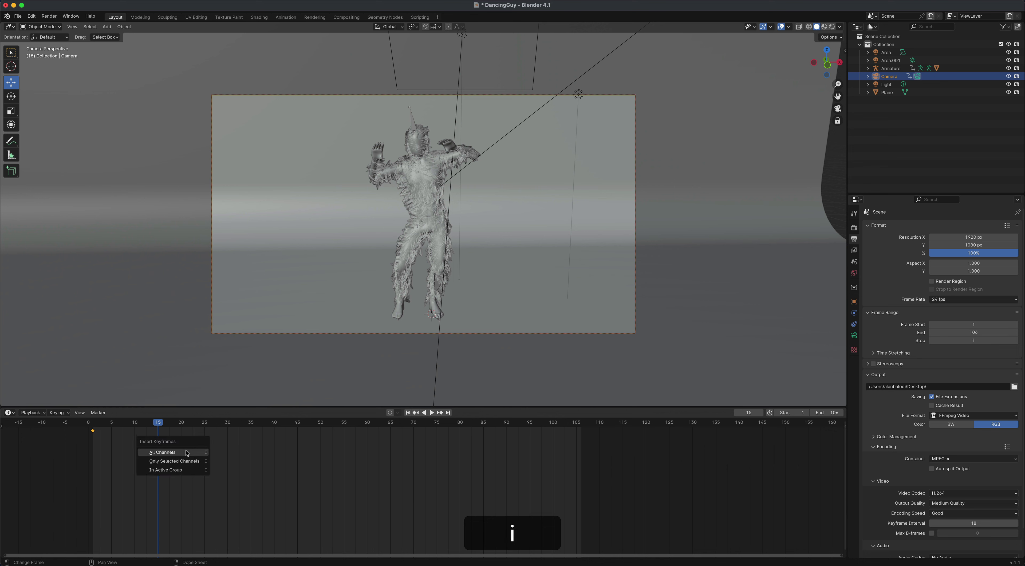
pyautogui.click(187, 452)
# Shift the camera slightly and keyframe it at frames 30, 45, 60, 75 and 90
pyautogui.press('space')
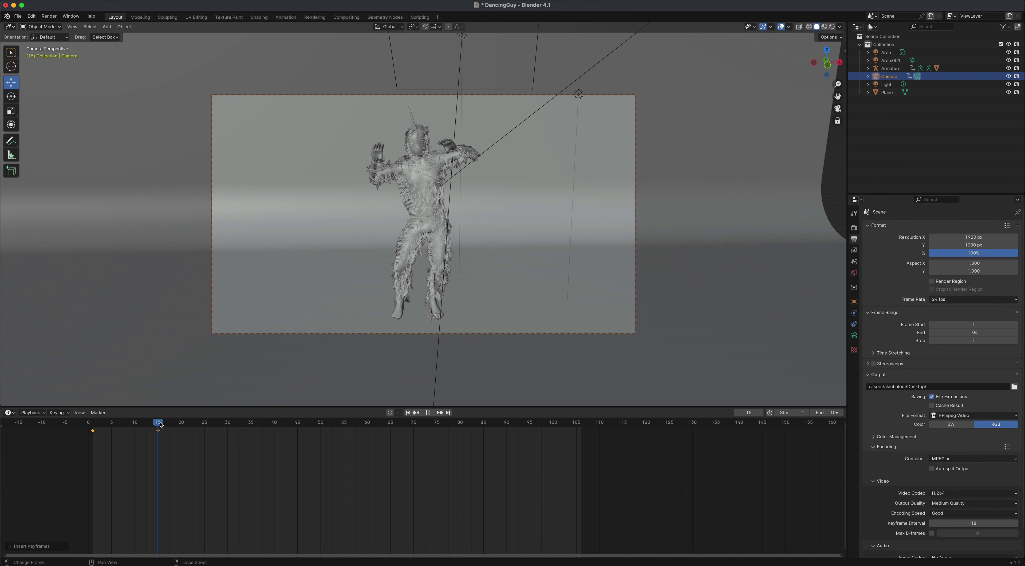
pyautogui.hotkey('shift', 'space')
pyautogui.press('i')
pyautogui.click(297, 424)
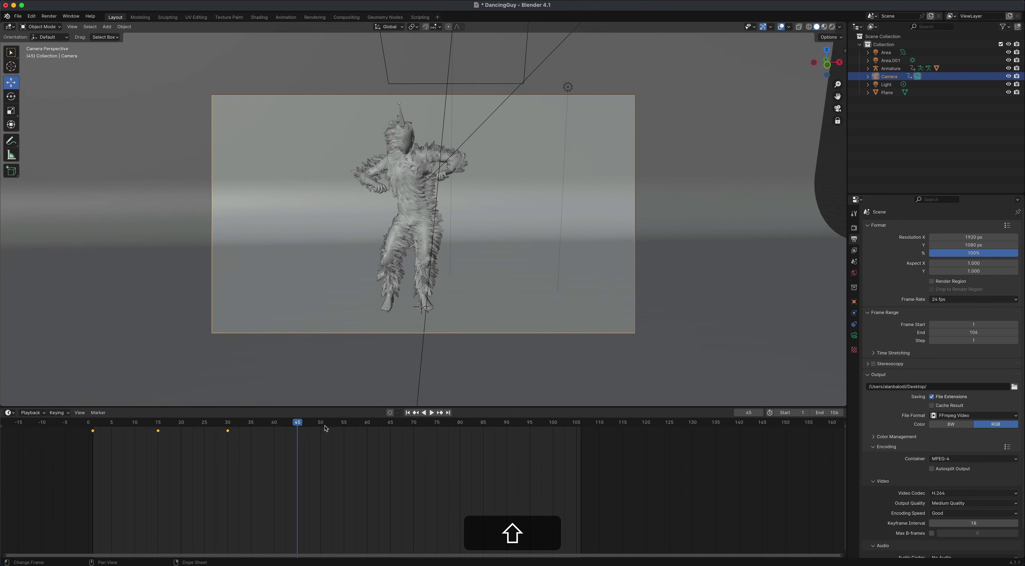
pyautogui.press('i')
pyautogui.hotkey('shift', 'Up')
pyautogui.press('i')
pyautogui.hotkey('shift', 'Up')
pyautogui.press('i')
pyautogui.hotkey('shift', 'Up')
pyautogui.press('i')
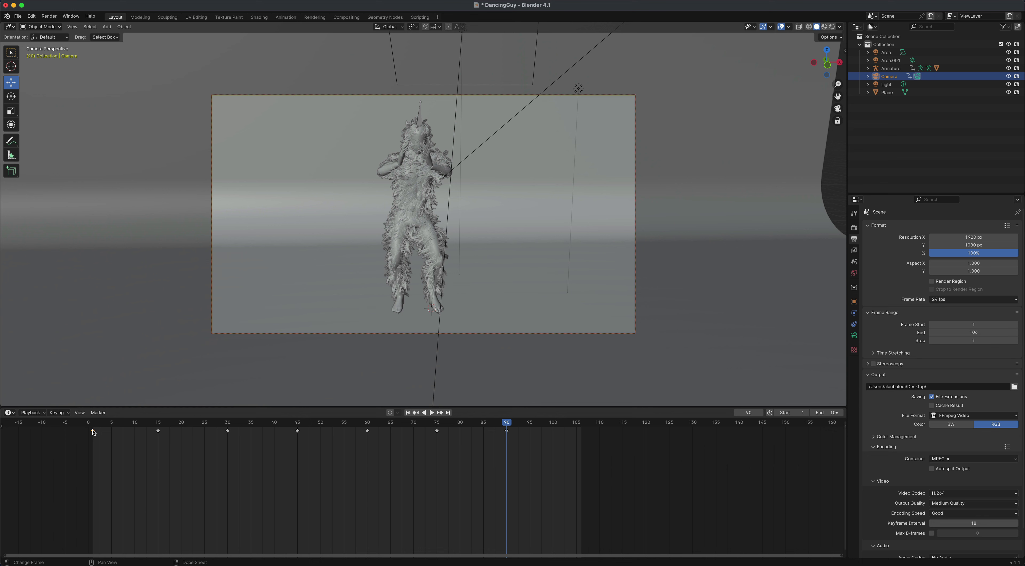
# Copy the camera keyframe at frame 1 and paste it at frame 105
pyautogui.rightClick(94, 432)
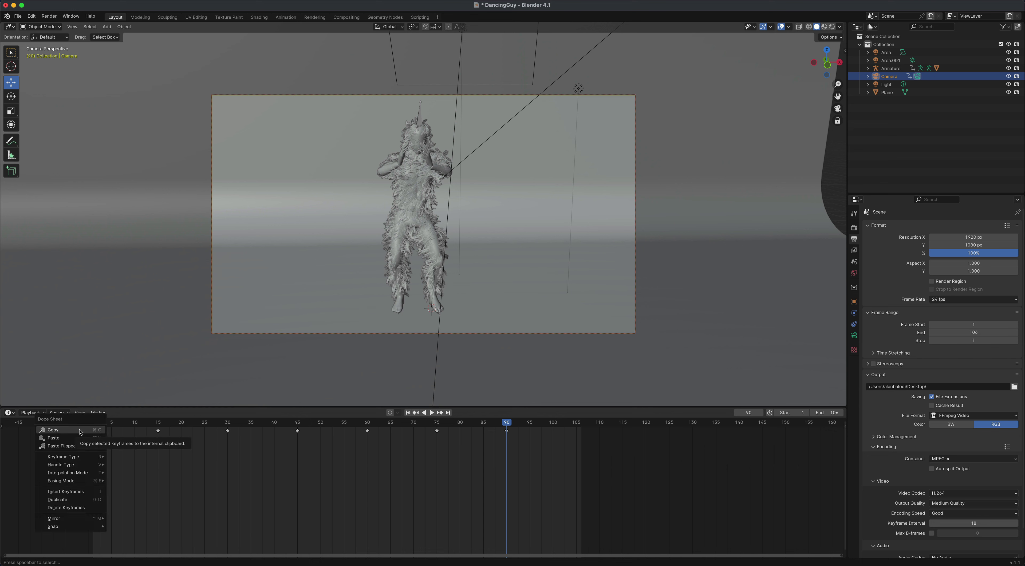
pyautogui.click(82, 431)
pyautogui.click(576, 425)
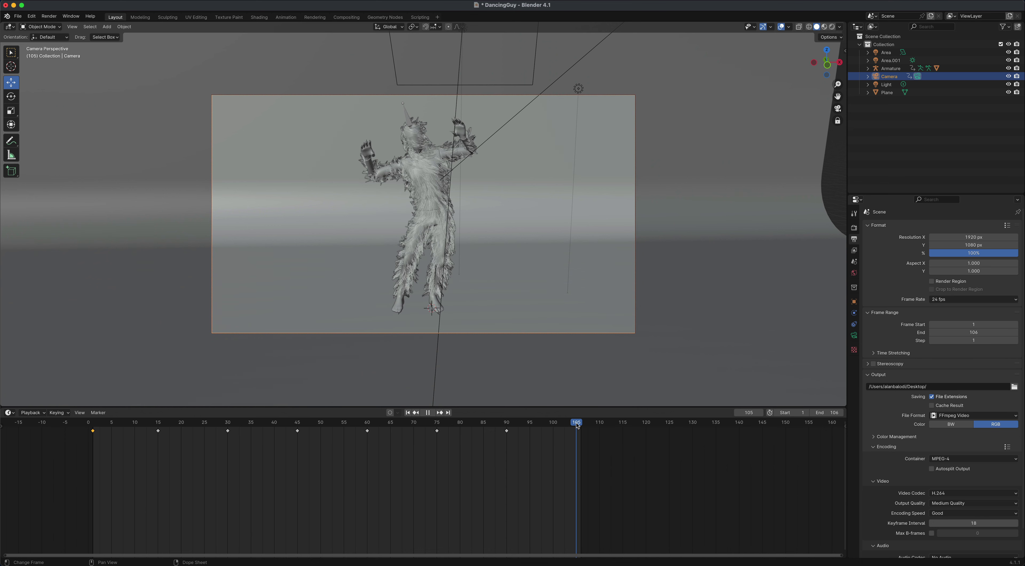
pyautogui.rightClick(577, 433)
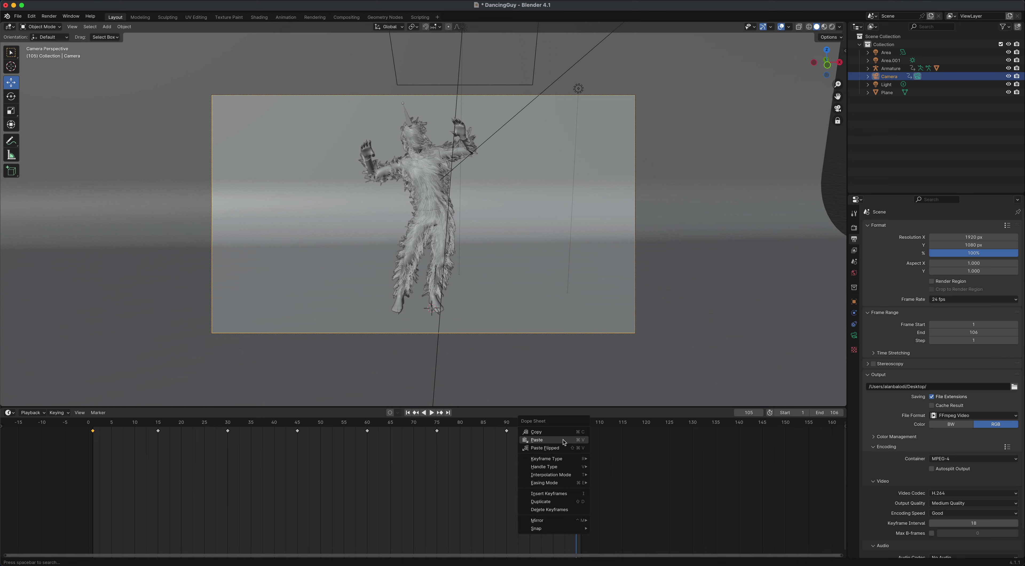
pyautogui.click(577, 440)
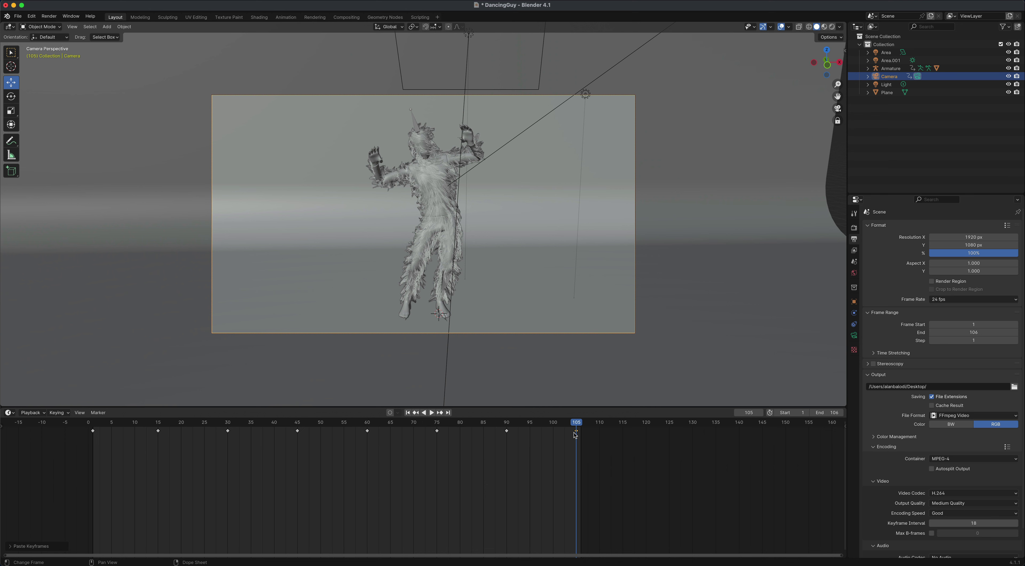
# Compare the camera view at the first and last frames and play back the animation to check the camera movement
pyautogui.click(408, 413)
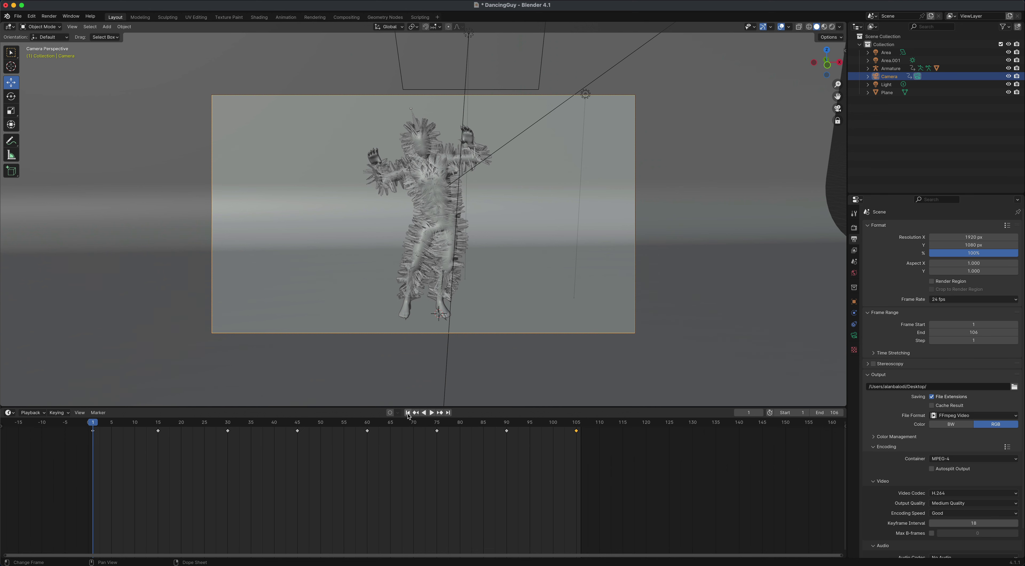
pyautogui.click(448, 413)
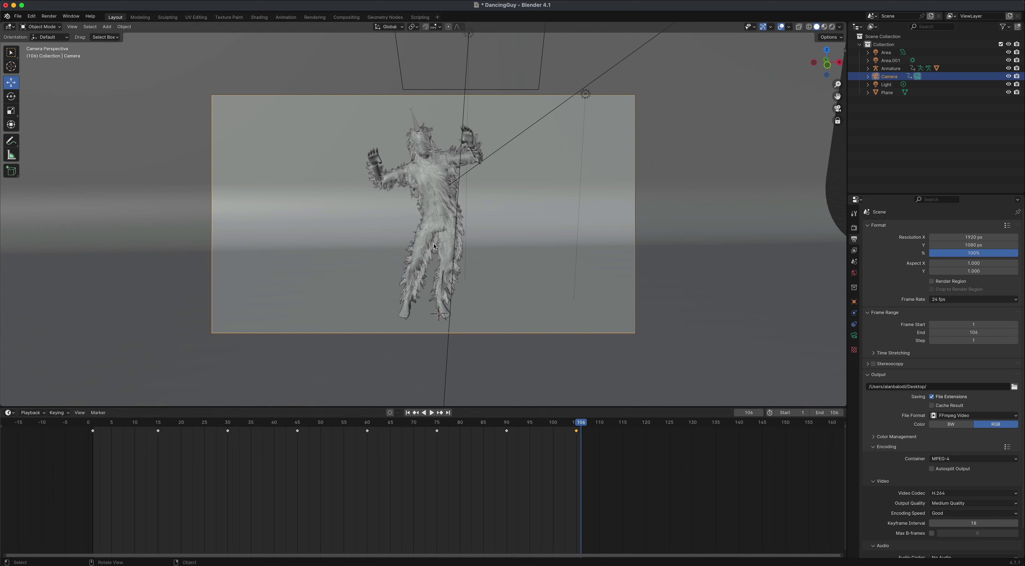
pyautogui.click(433, 412)
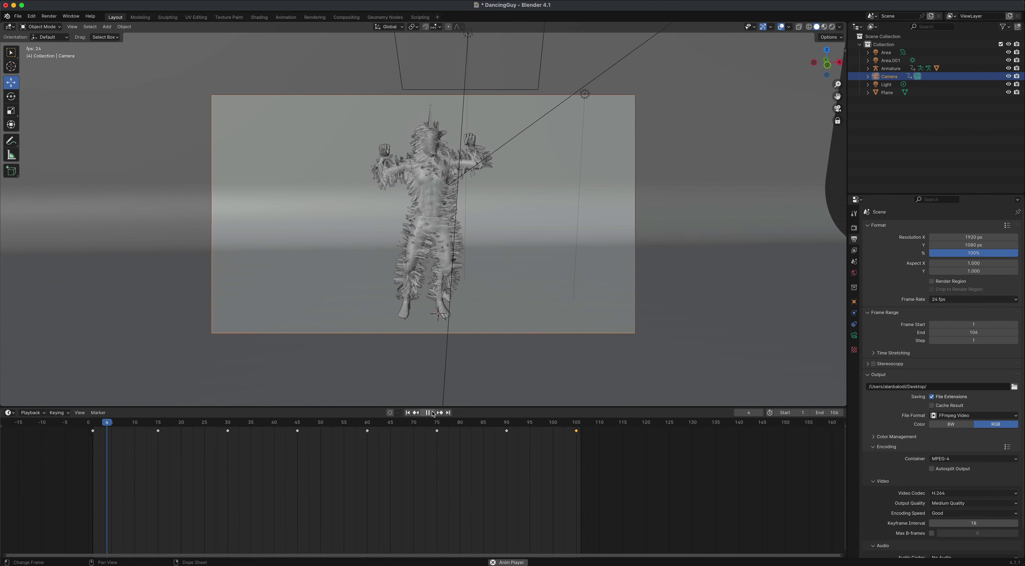
pyautogui.press('space')
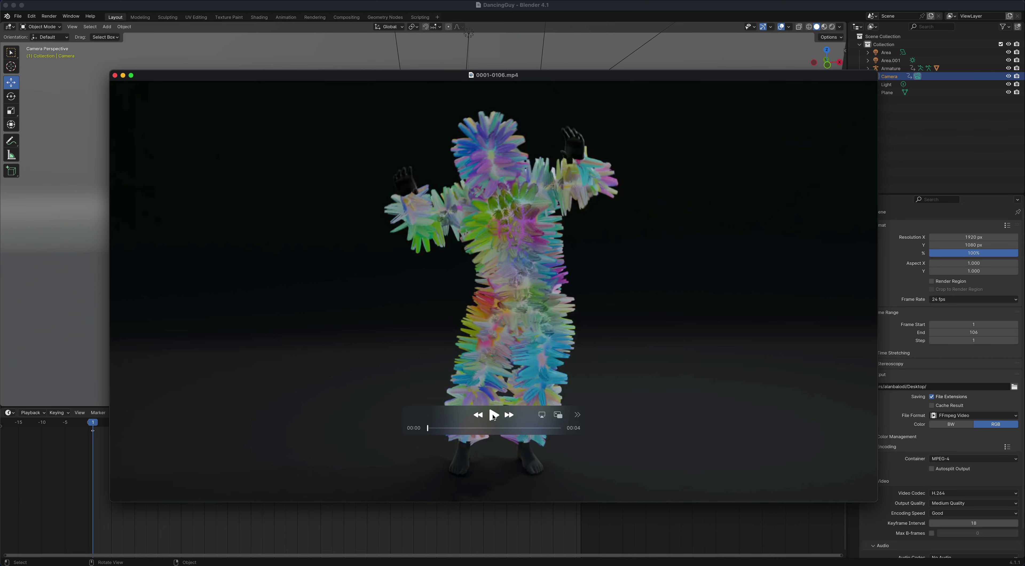
# Play the rendered video 0001-0106.mp4 in the video player, shrinking its window and moving it over the middle of the camera view
pyautogui.click(494, 415)
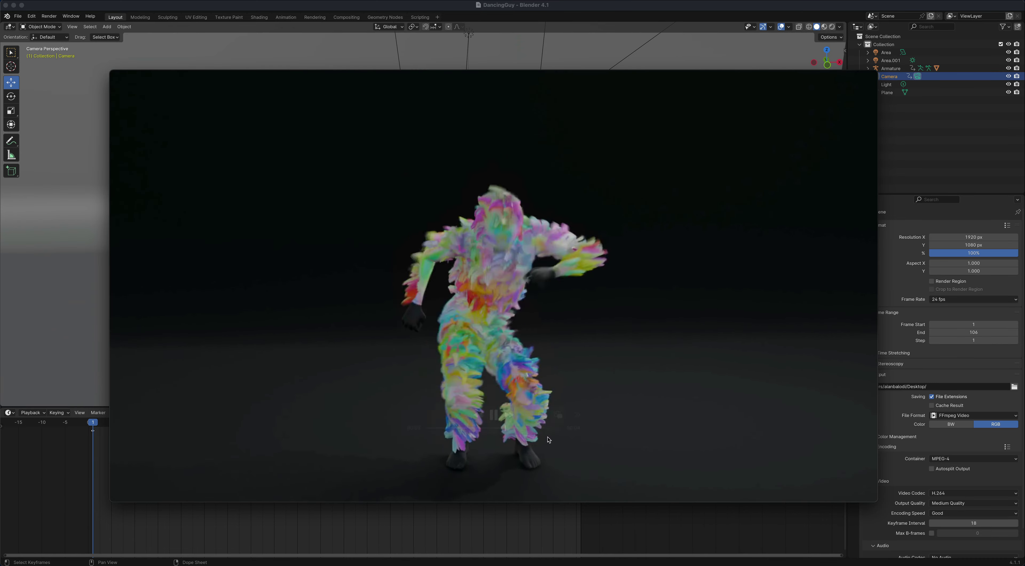
pyautogui.moveTo(507, 347)
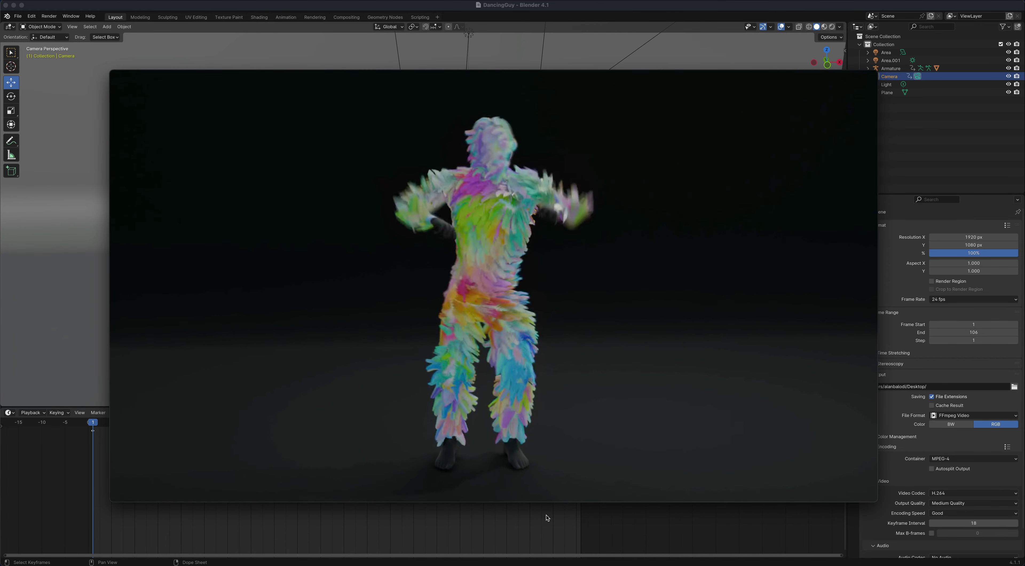
pyautogui.moveTo(876, 502); pyautogui.dragTo(410, 239)
pyautogui.moveTo(325, 82); pyautogui.dragTo(605, 217)
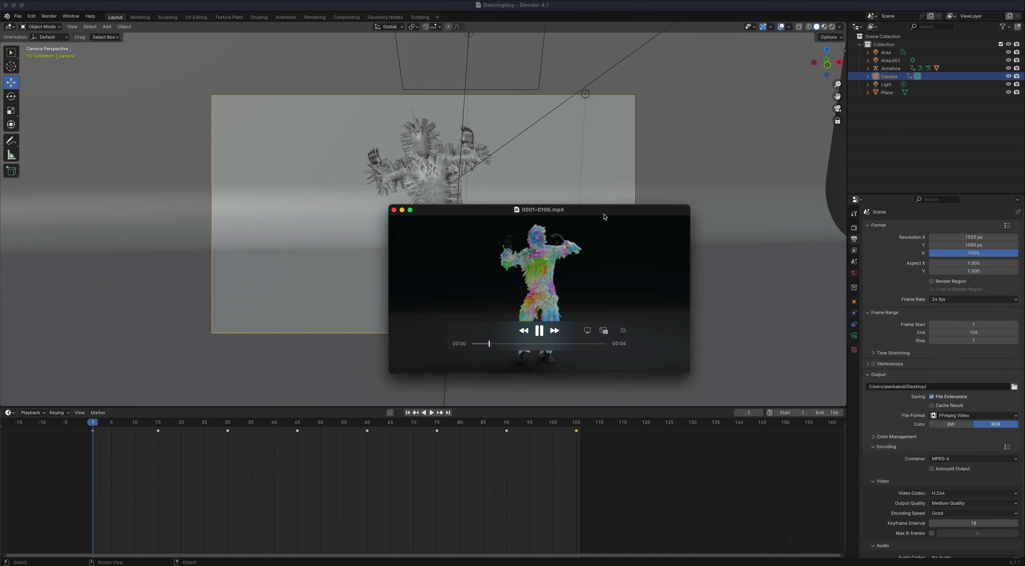